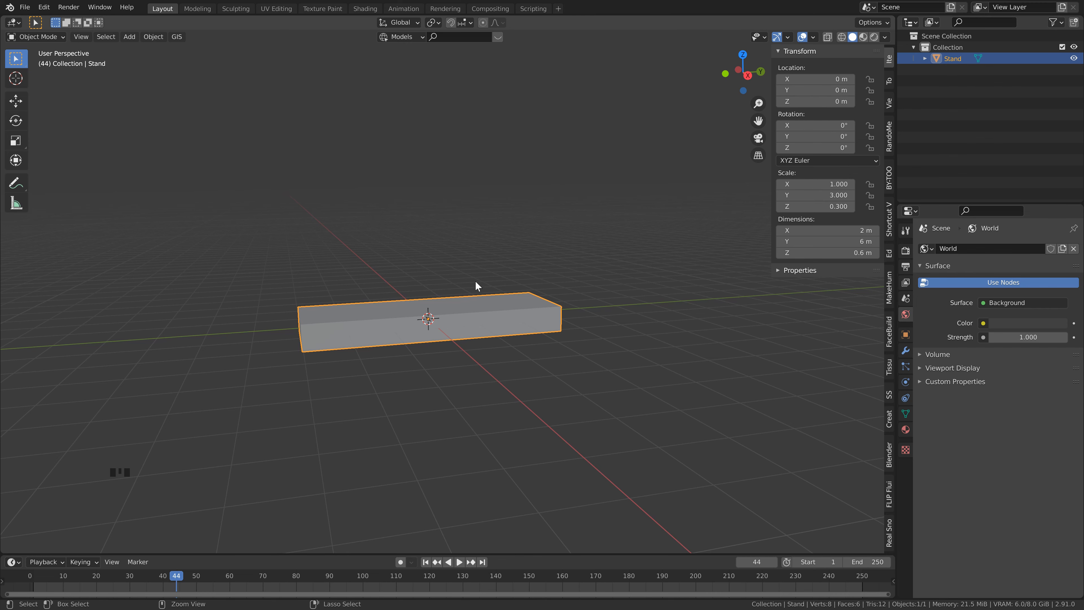
Step: Apply the stand's scale and bevel all its edges with two segments and a width of about 0.059 m
key("ctrl+a")
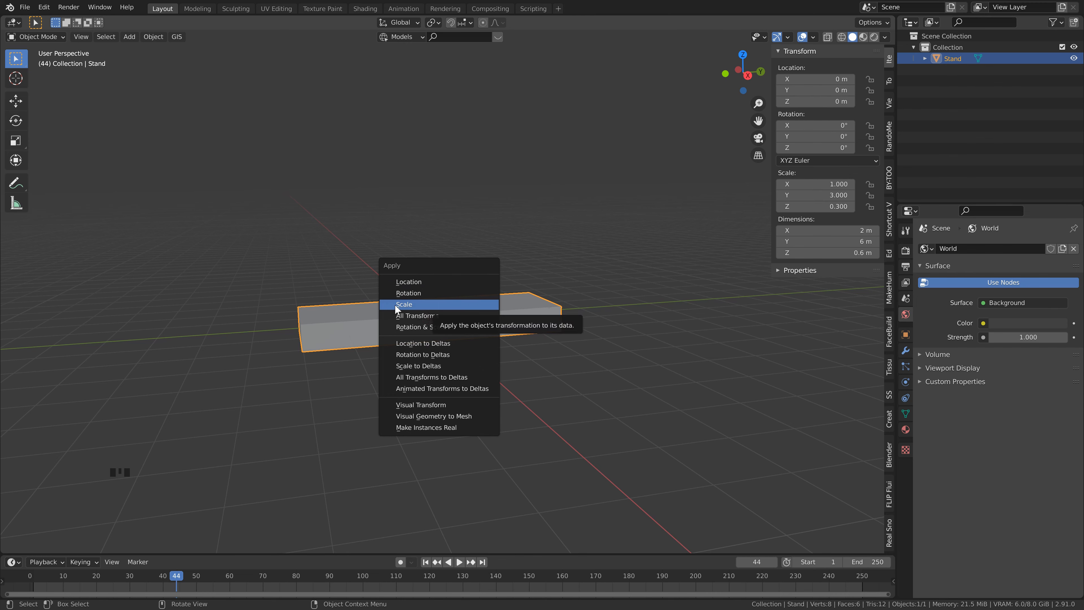
left_click(417, 306)
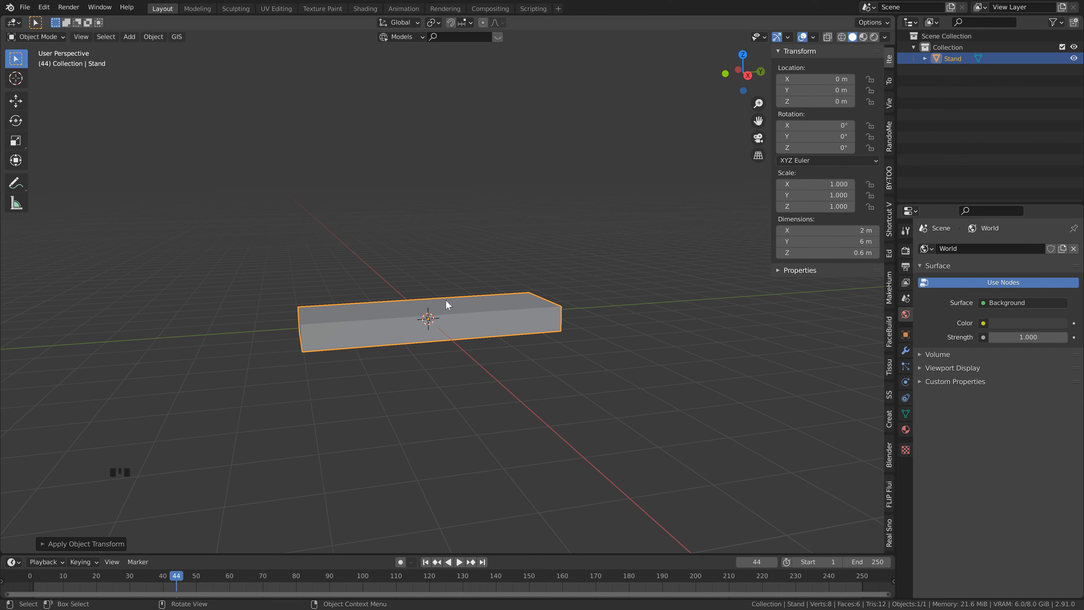
key("Tab")
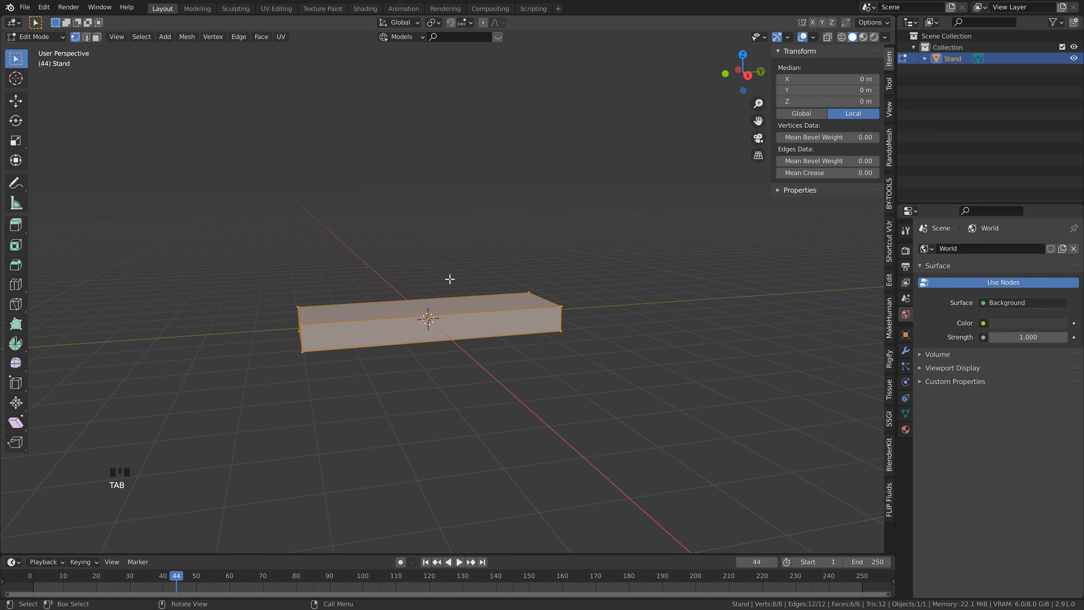
key("ctrl")
key("ctrl+b")
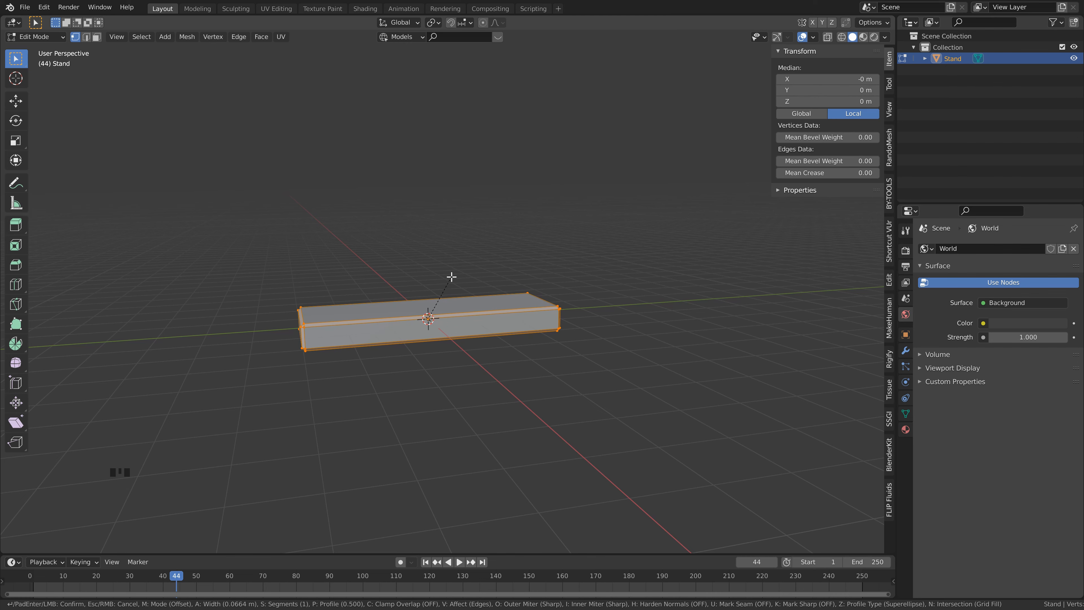
scroll(452, 276, "up", 2)
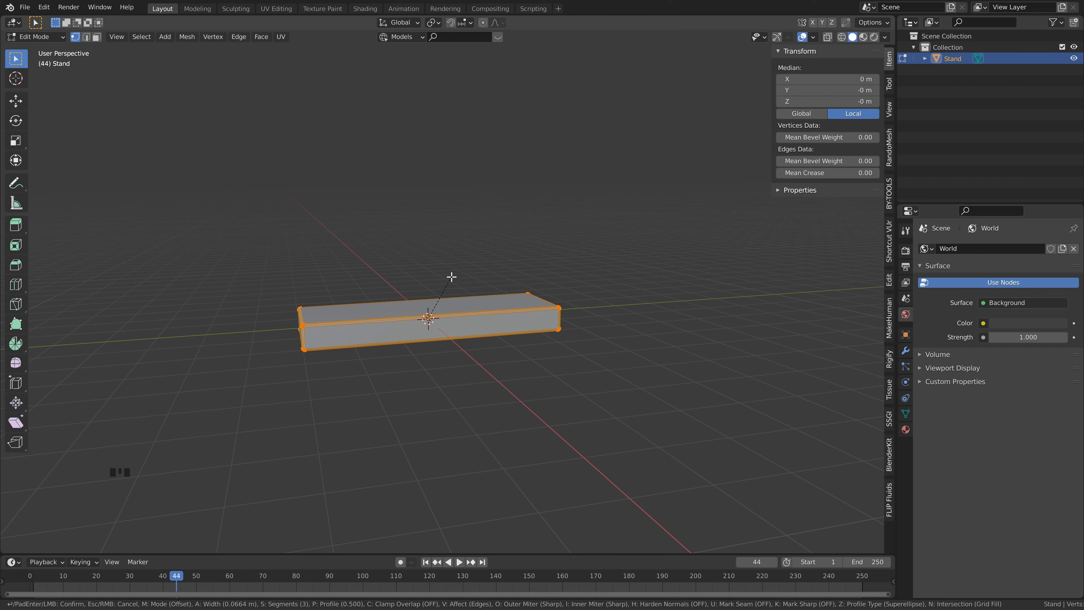
scroll(451, 276, "down", 1)
scroll(452, 278, "up", 1)
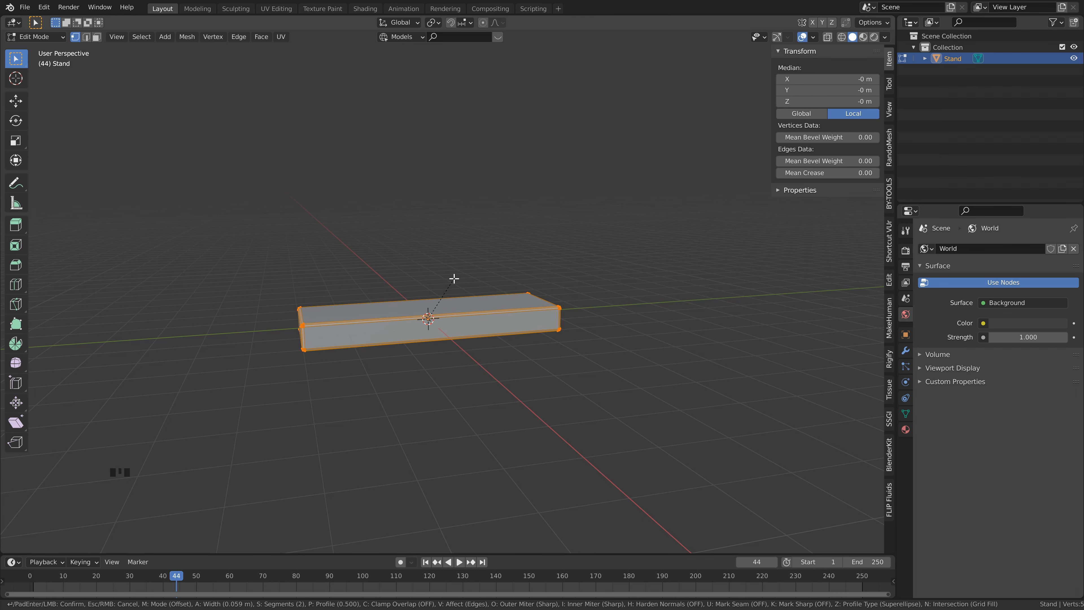
left_click(453, 278)
key("Tab")
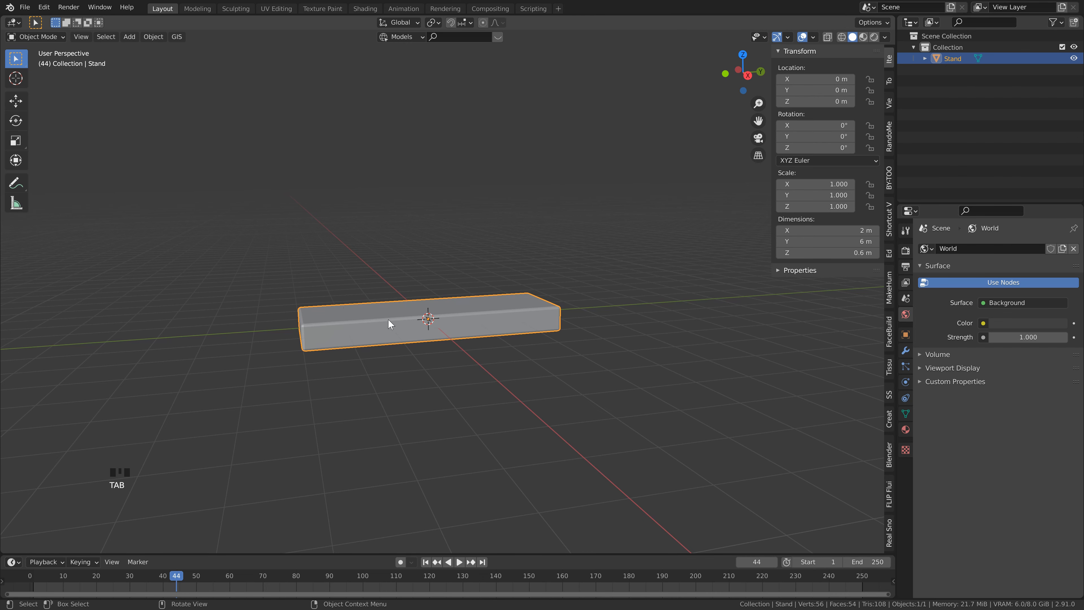
Step: Shade the stand smooth and add a Subdivision Surface modifier with a viewport level of 2
right_click(477, 306)
left_click(477, 306)
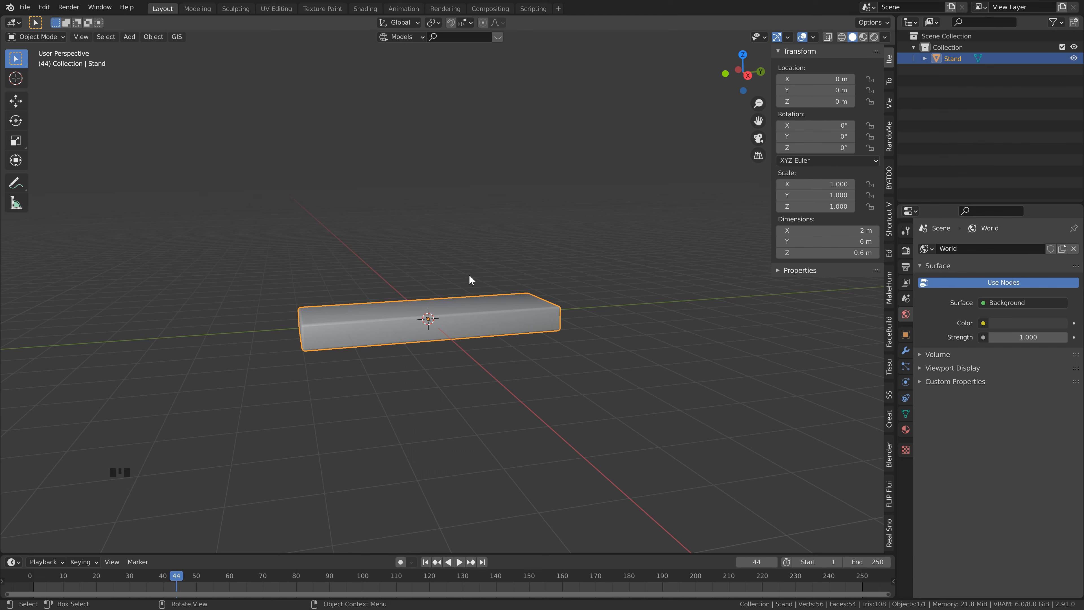
left_click(906, 351)
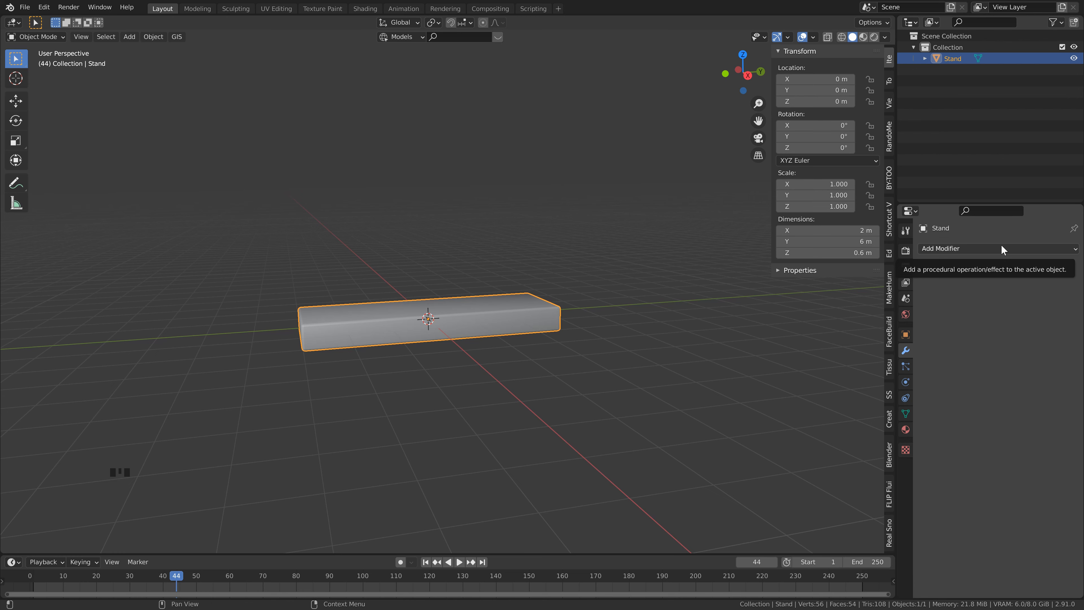
left_click(1002, 250)
left_click(895, 442)
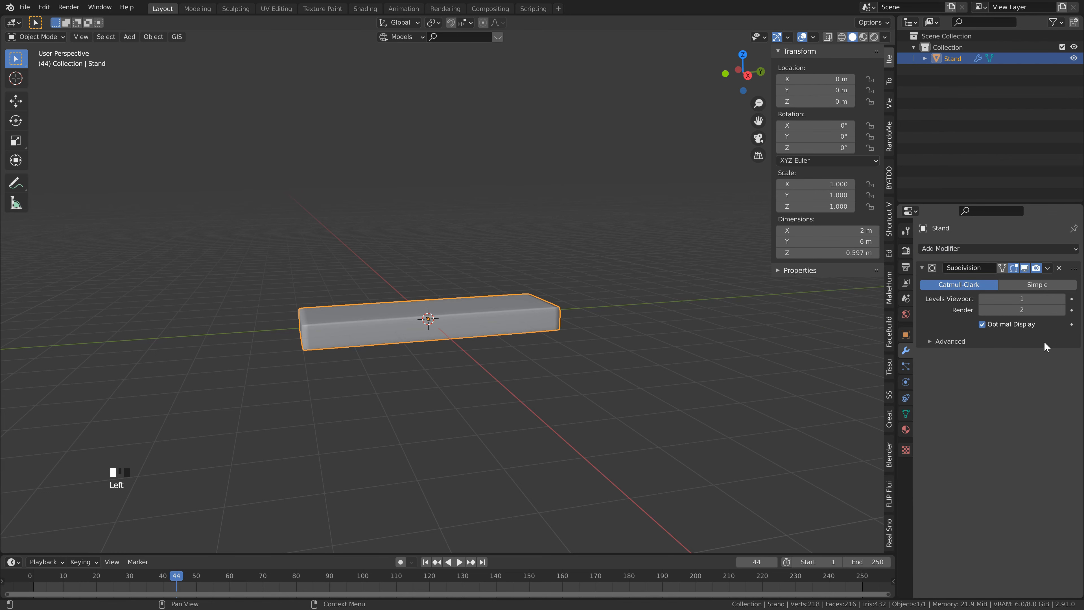
left_click(1061, 298)
middle_click_drag(495, 349, 467, 387)
middle_click_drag(397, 292, 386, 298)
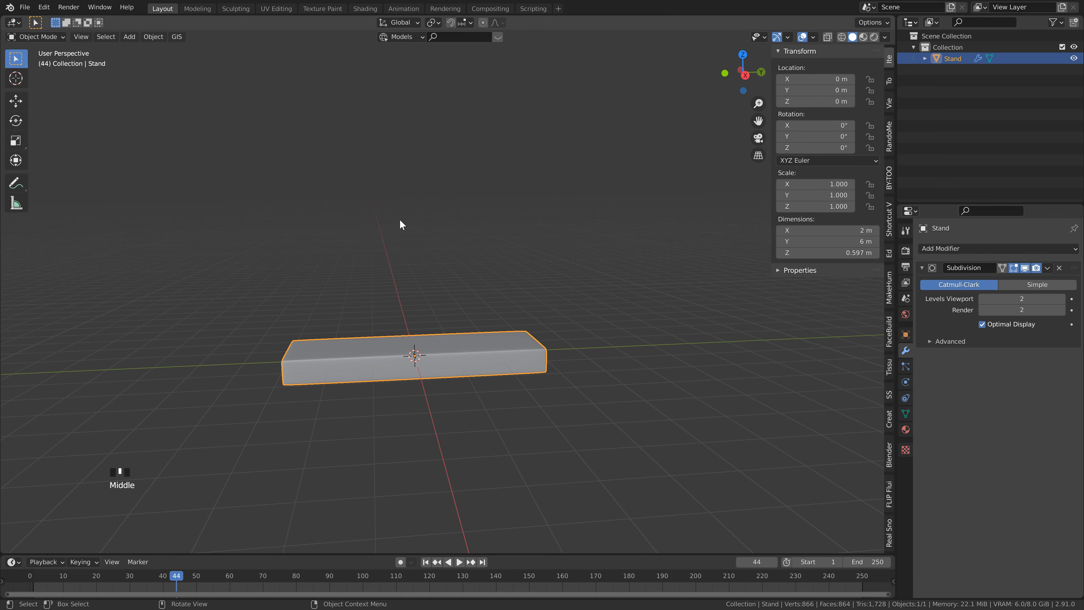
Step: Add a cylinder mesh and scale it by 0.1 on X and Y, leaving out the Z axis
left_click(429, 267)
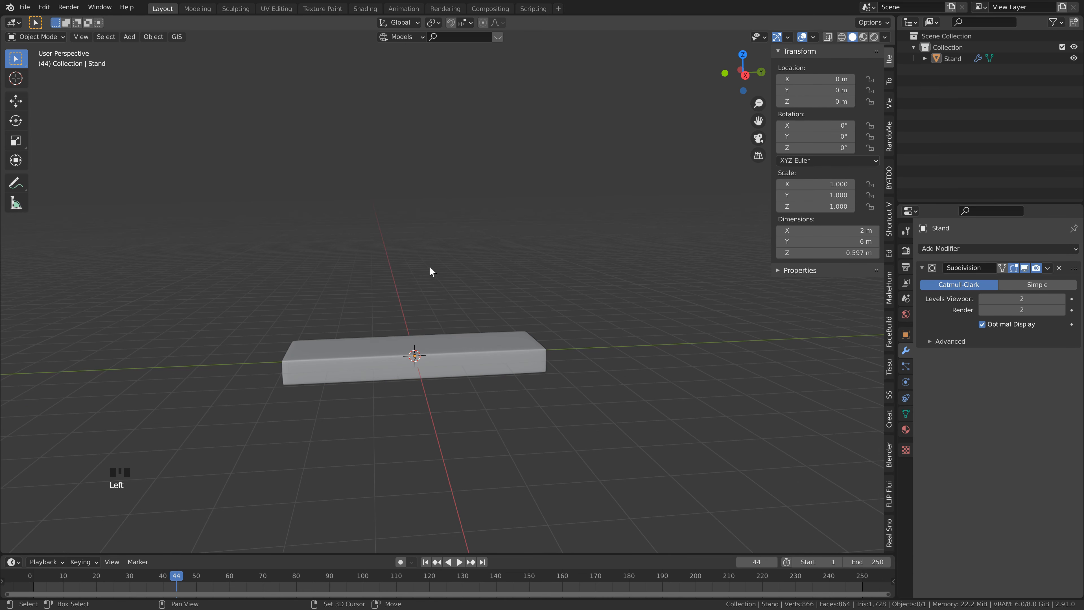
key("shift+a")
mouse_move(431, 269)
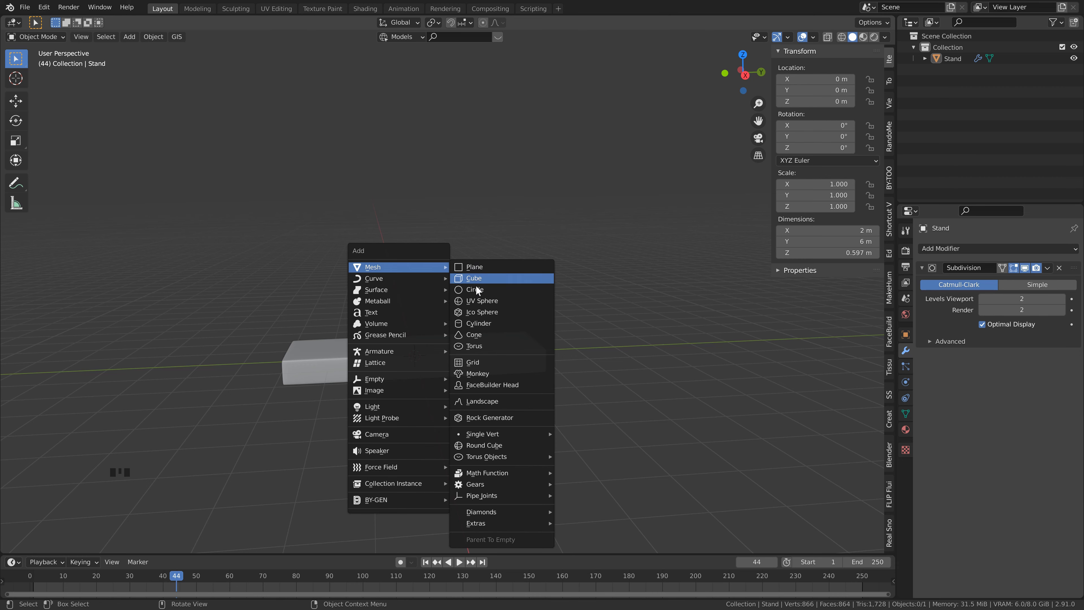
left_click(478, 324)
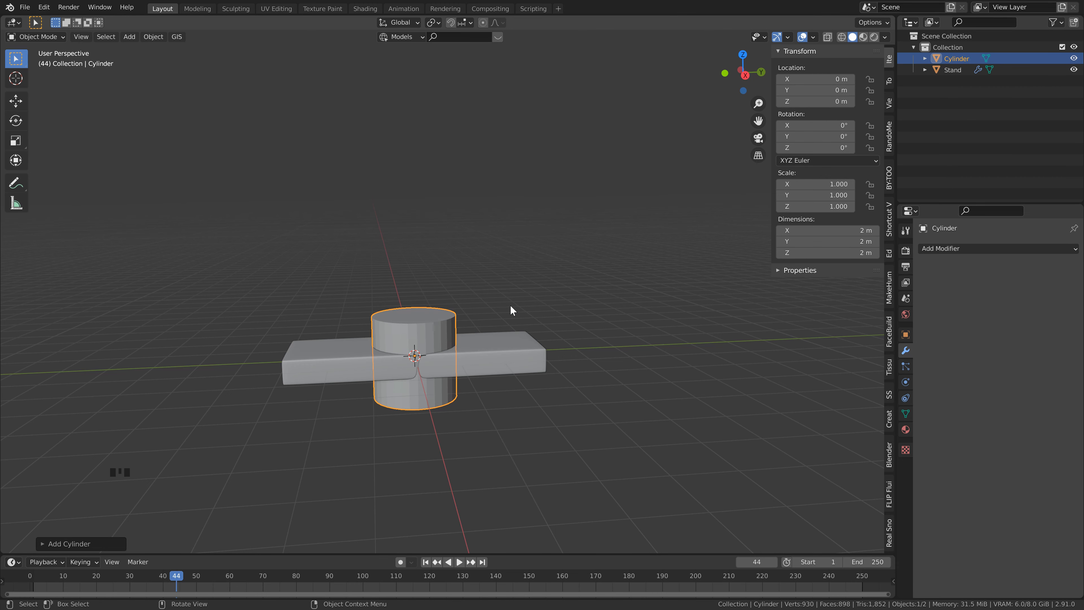
middle_click(463, 259)
key("s")
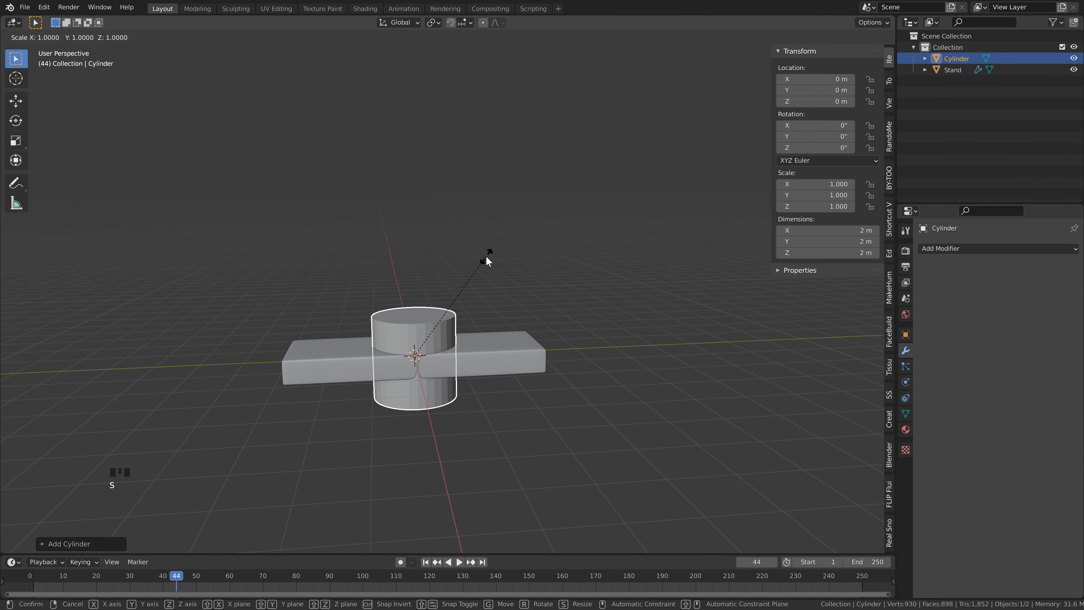
key("shift+z")
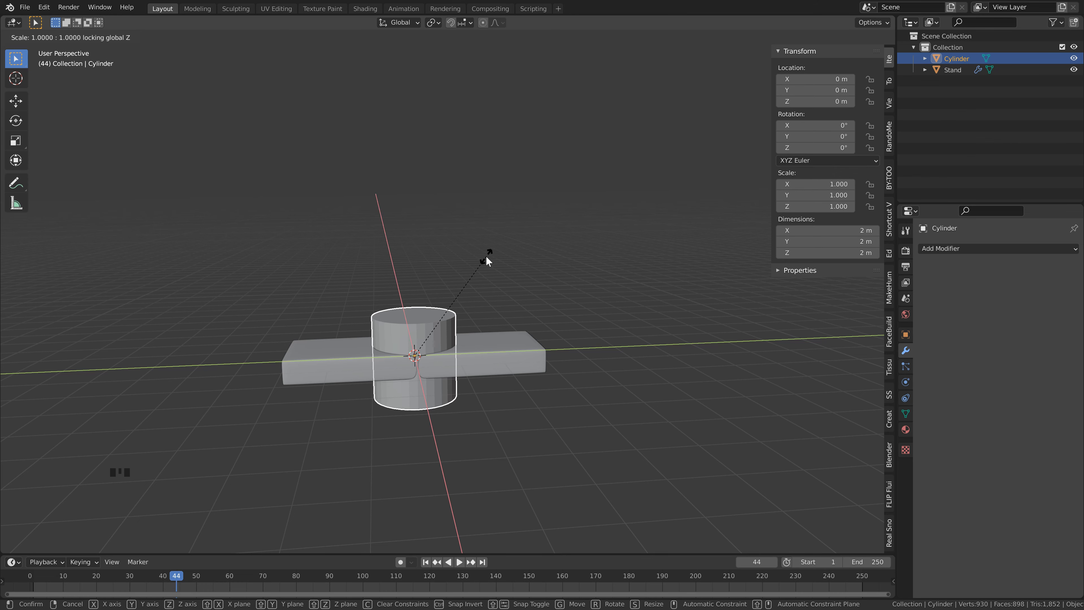
type(".1")
key("Return")
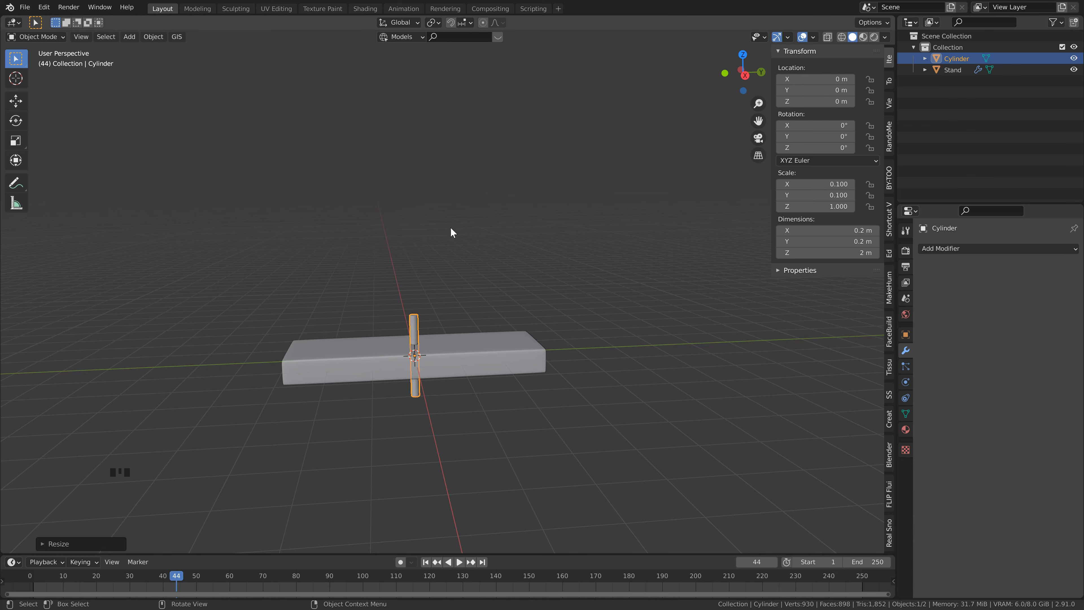
Step: Scale the thin cylinder by 3 along the Z axis
key("s")
key("z")
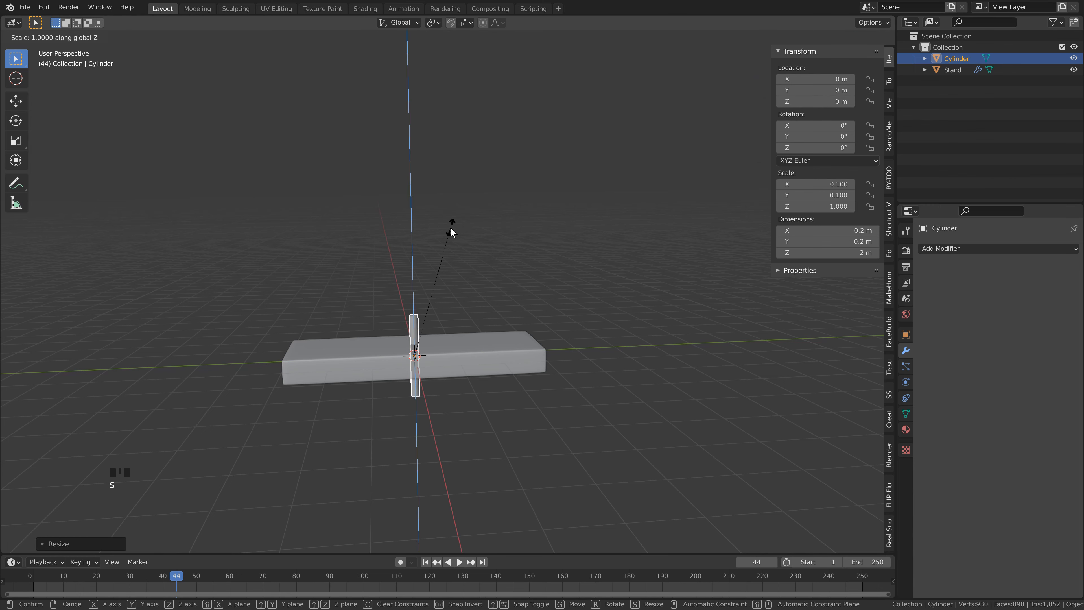
type("3")
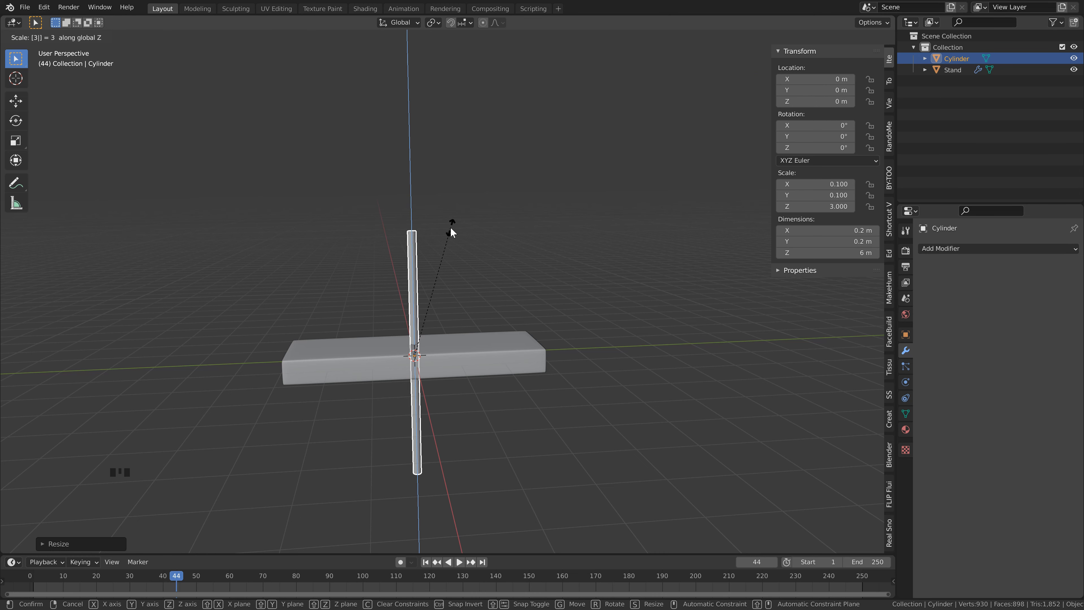
key("Return")
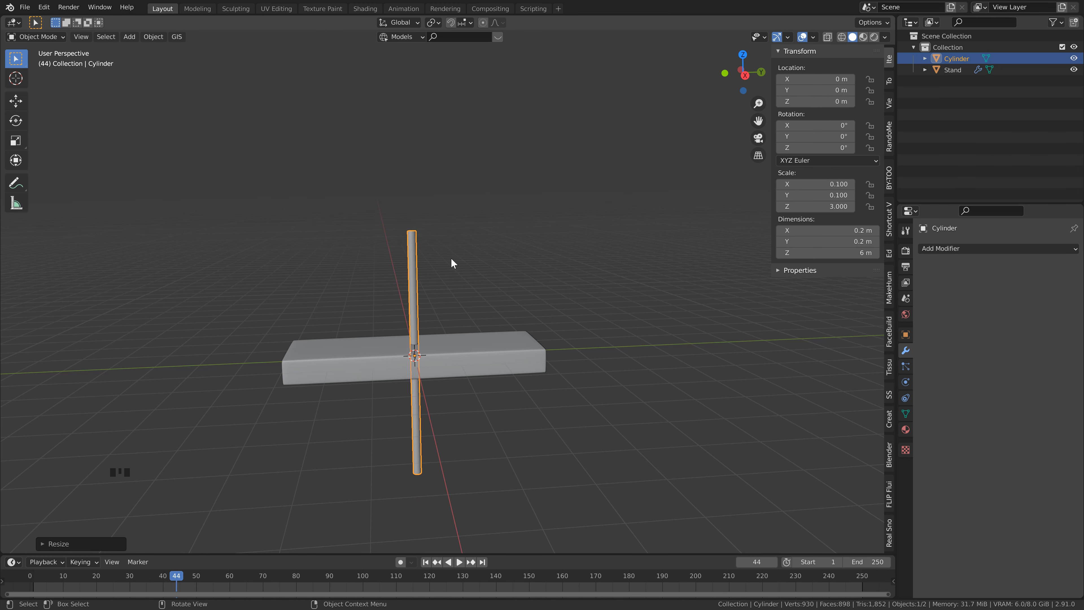
Step: Set the thin cylinder's X rotation to 25°
middle_click_drag(452, 259, 507, 219)
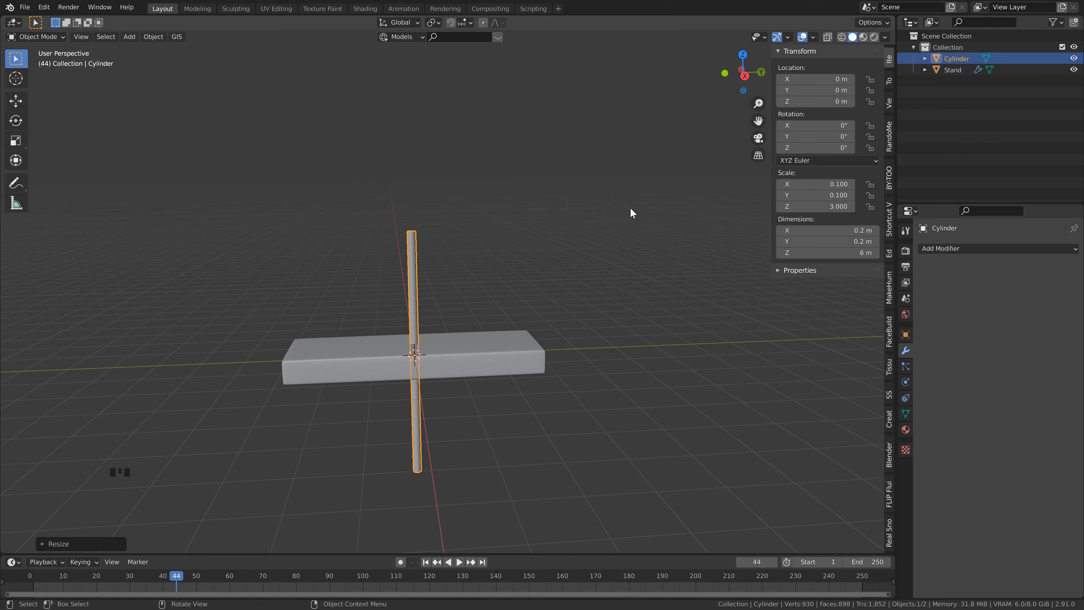
key("n")
key("n")
left_click(891, 60)
left_click(815, 125)
type("25")
key("Return")
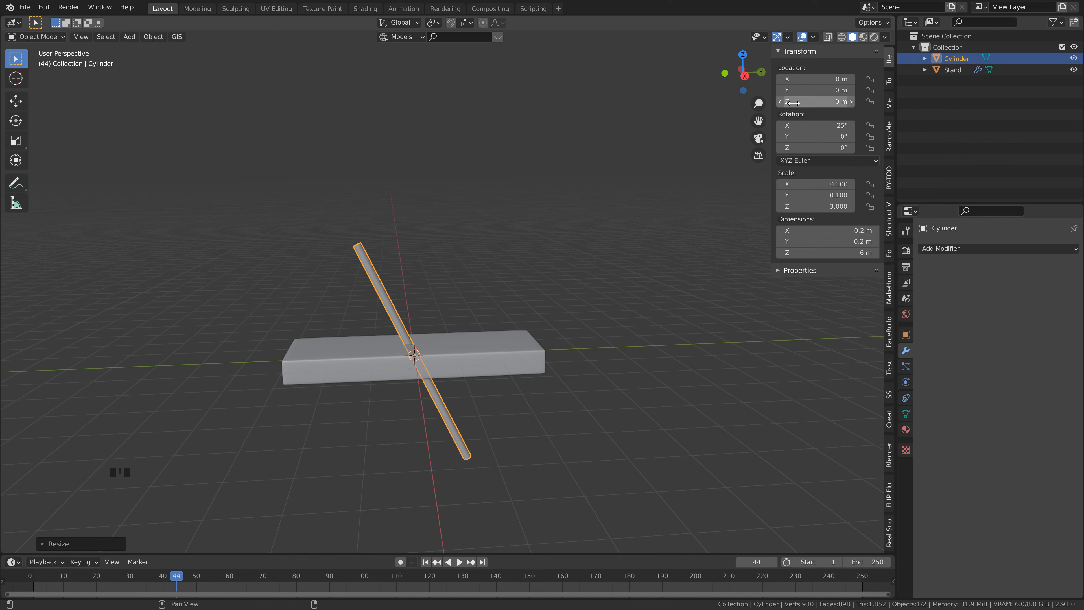
Step: Move the tilted cylinder to Z 2.92 m and Y 1.25 m, and shade it smooth
left_click_drag(810, 101, 887, 98)
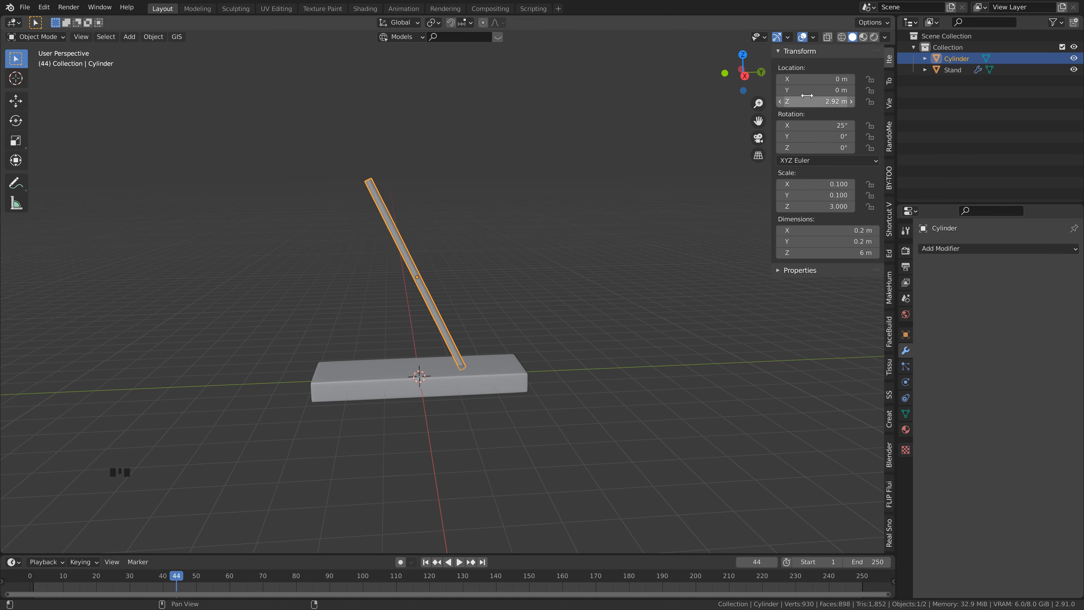
left_click(817, 89)
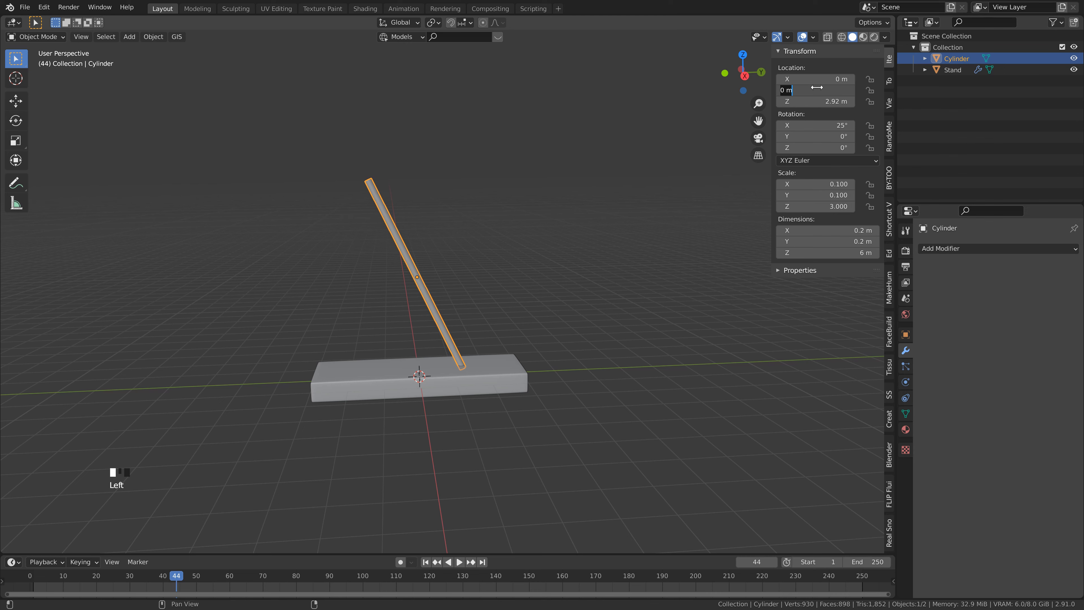
type("1.25")
key("Return")
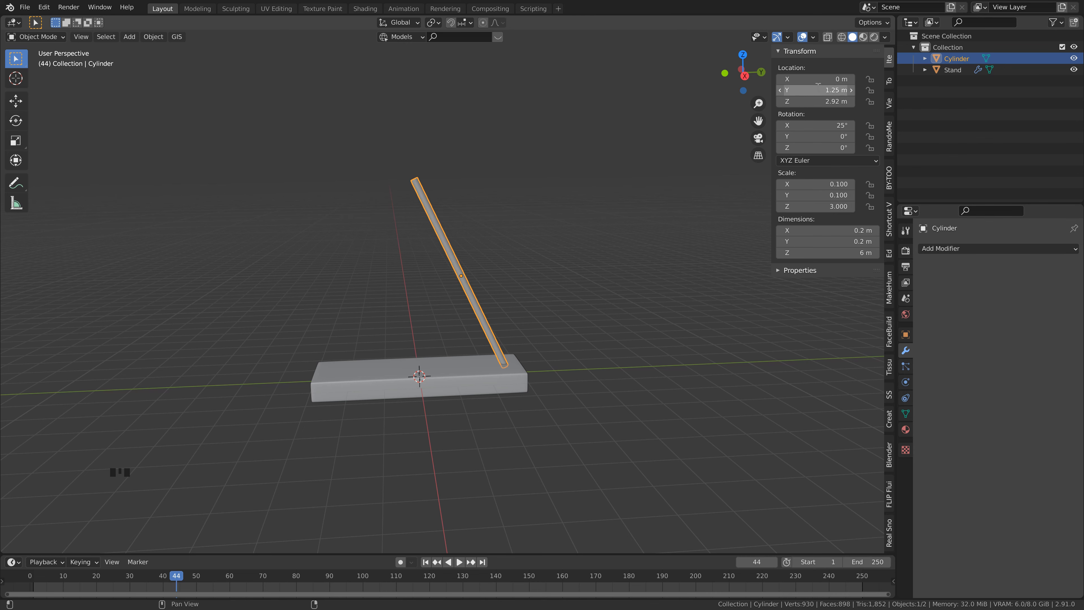
right_click(436, 222)
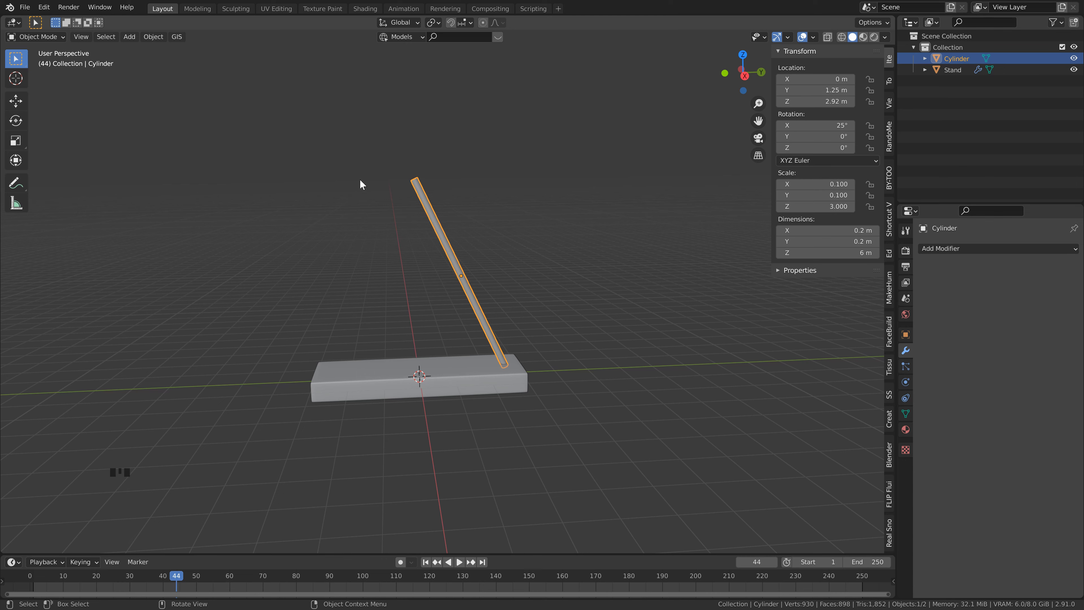
Step: Duplicate the tilted cylinder in place and set the copy's Y location to -1.25 m
key("shift+d")
left_click(477, 214)
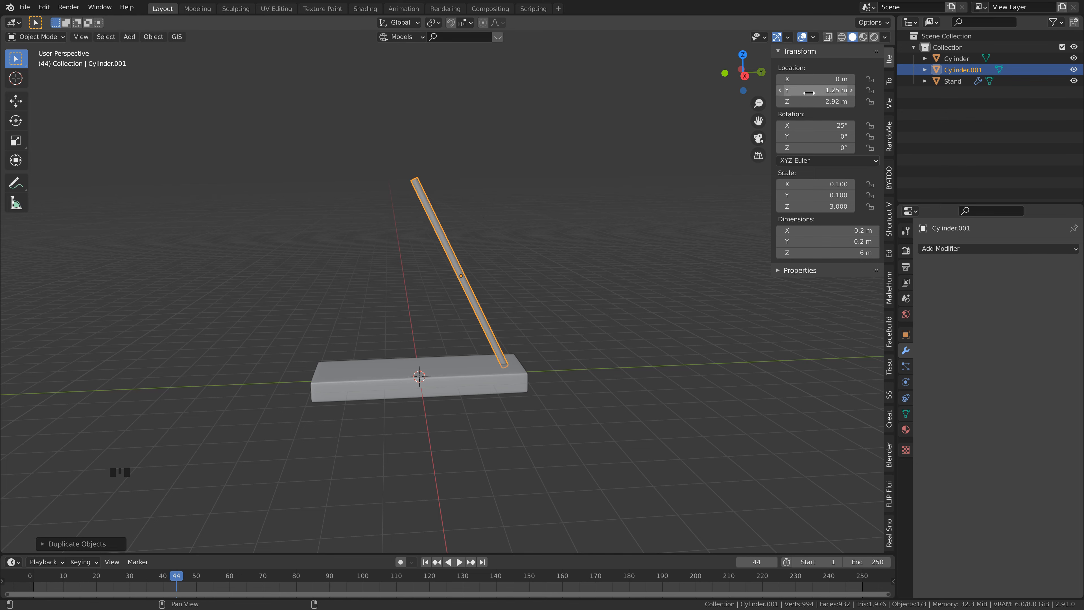
left_click(782, 90)
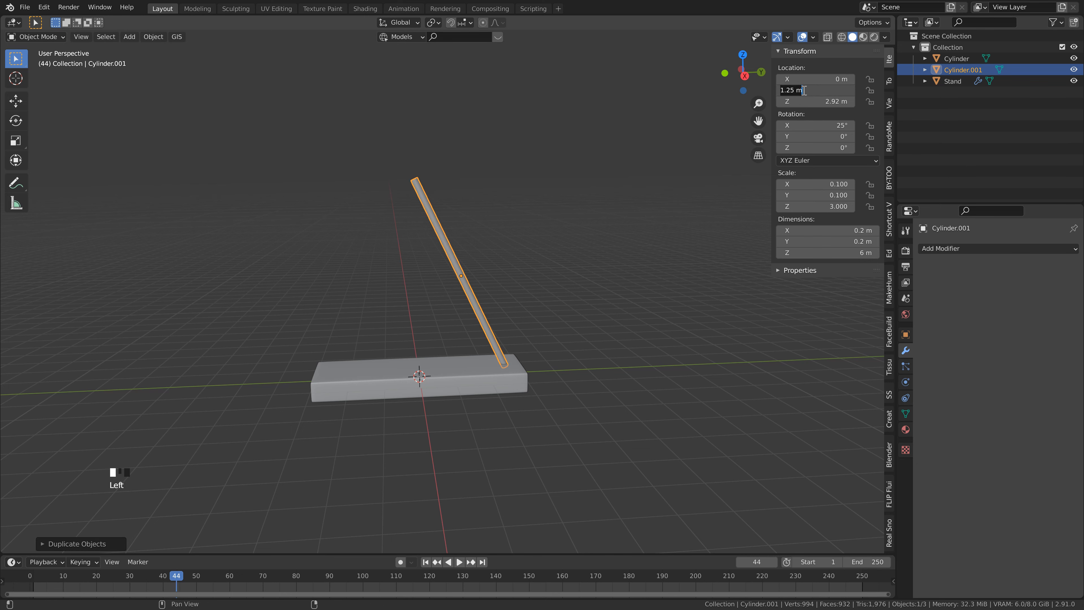
left_click(782, 89)
type("-")
key("Return")
Step: Set the duplicated cylinder's X rotation to -25° and deselect it
left_click(821, 128)
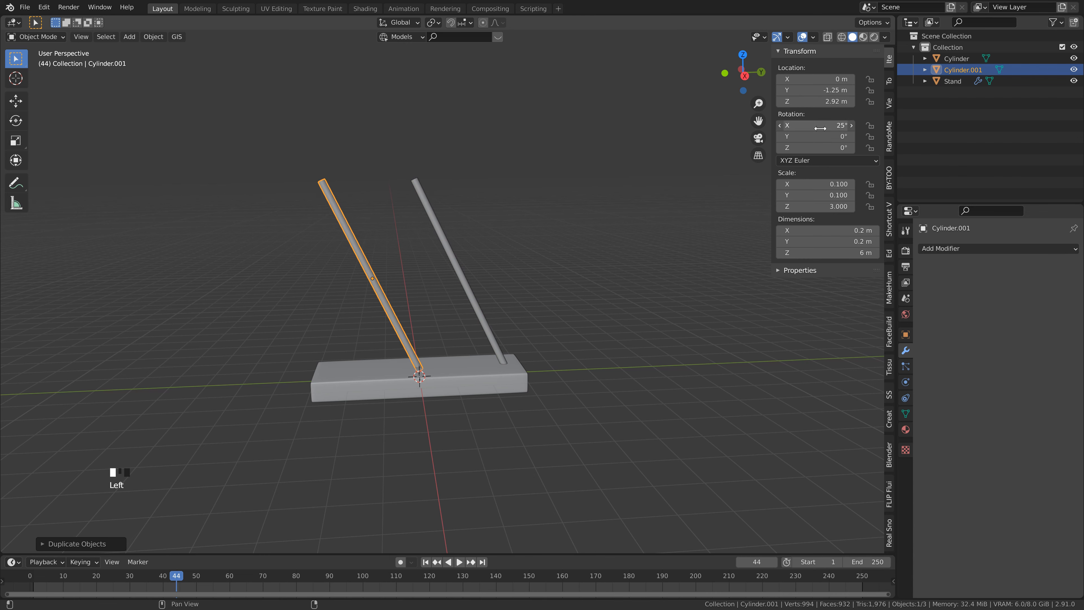
left_click(782, 125)
type("-")
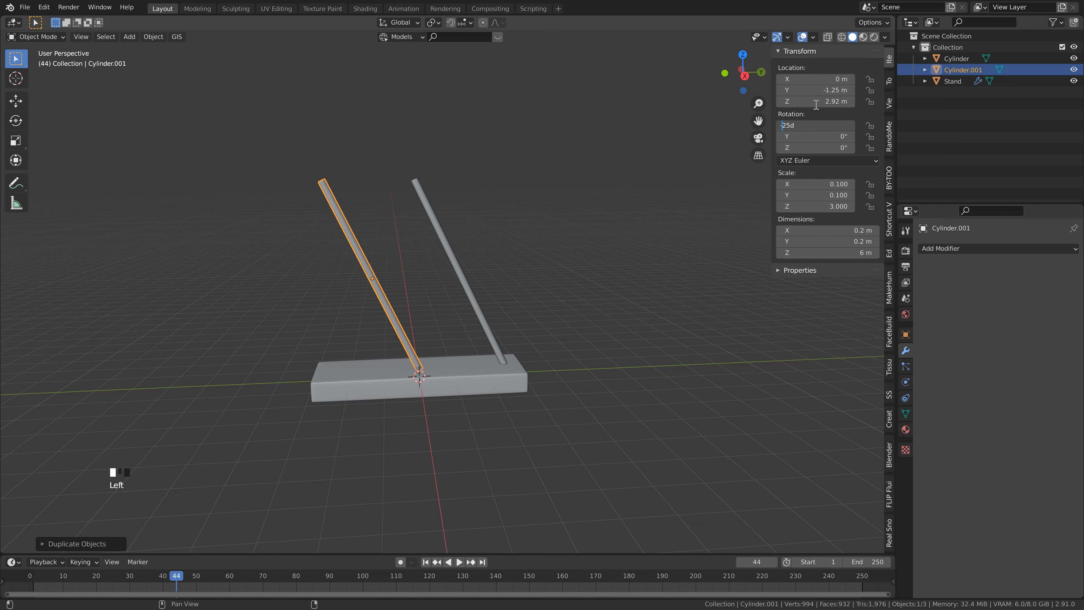
key("Return")
left_click(412, 255)
Step: Examine the apex where the two tilted cylinders meet above the stand
scroll(408, 179, "up", 2)
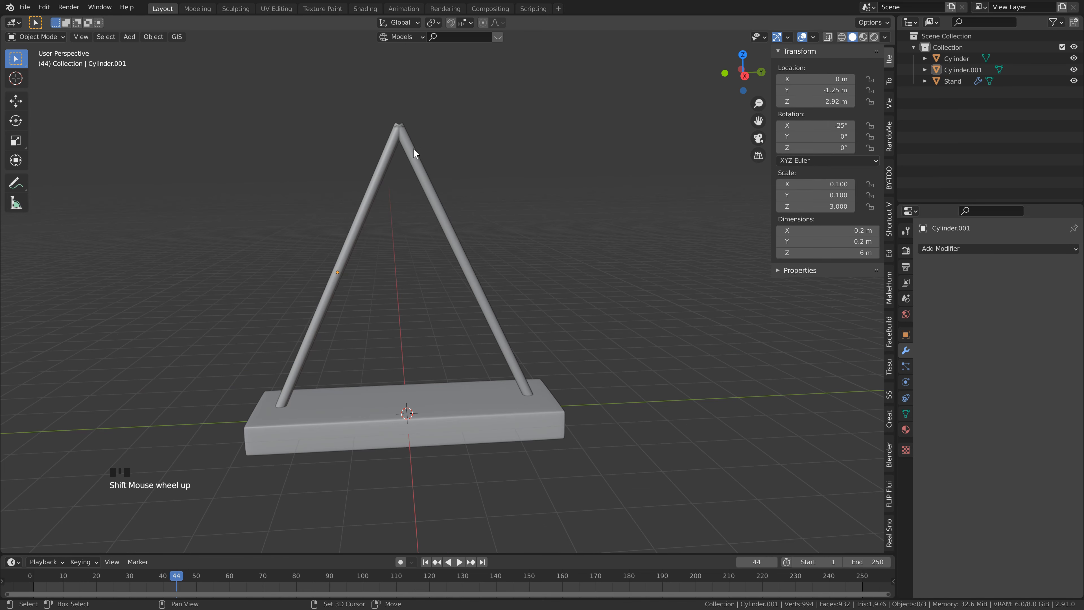
middle_click_drag(413, 148, 444, 250, "shift")
scroll(437, 241, "up", 2)
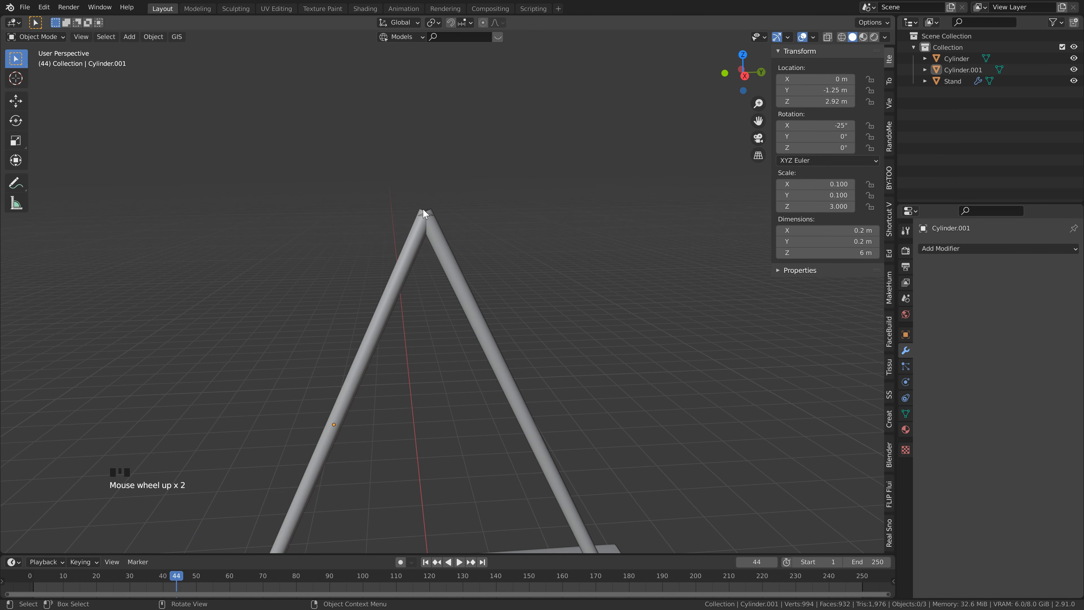
mouse_move(423, 209)
middle_mouse_down()
mouse_move(414, 221)
mouse_move(438, 225)
mouse_move(425, 219)
middle_mouse_up()
scroll(438, 225, "up", 1)
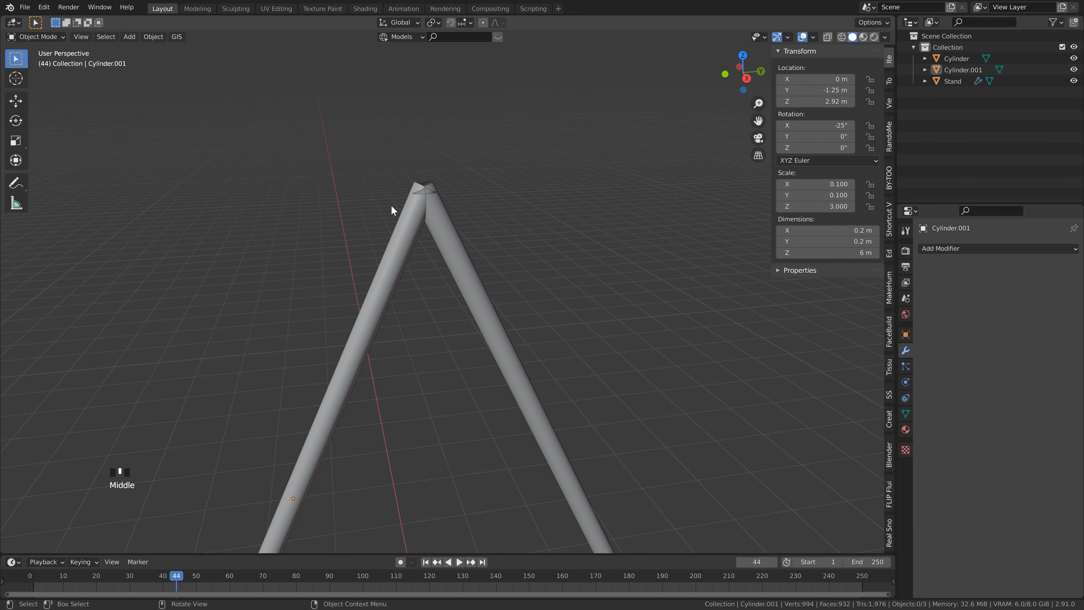
middle_click_drag(435, 198, 405, 205)
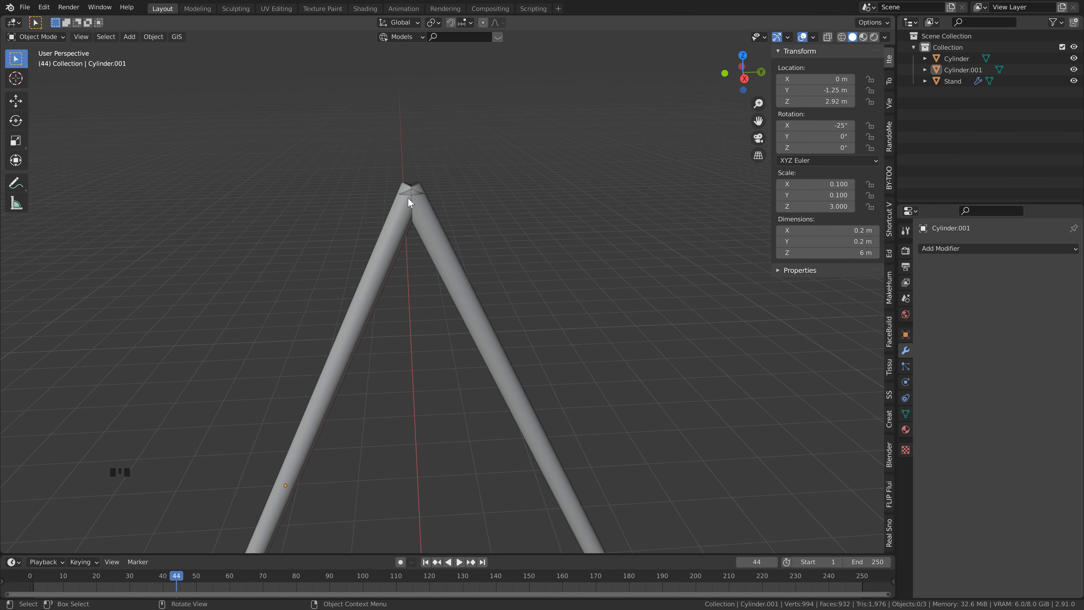
scroll(433, 209, "down", 5)
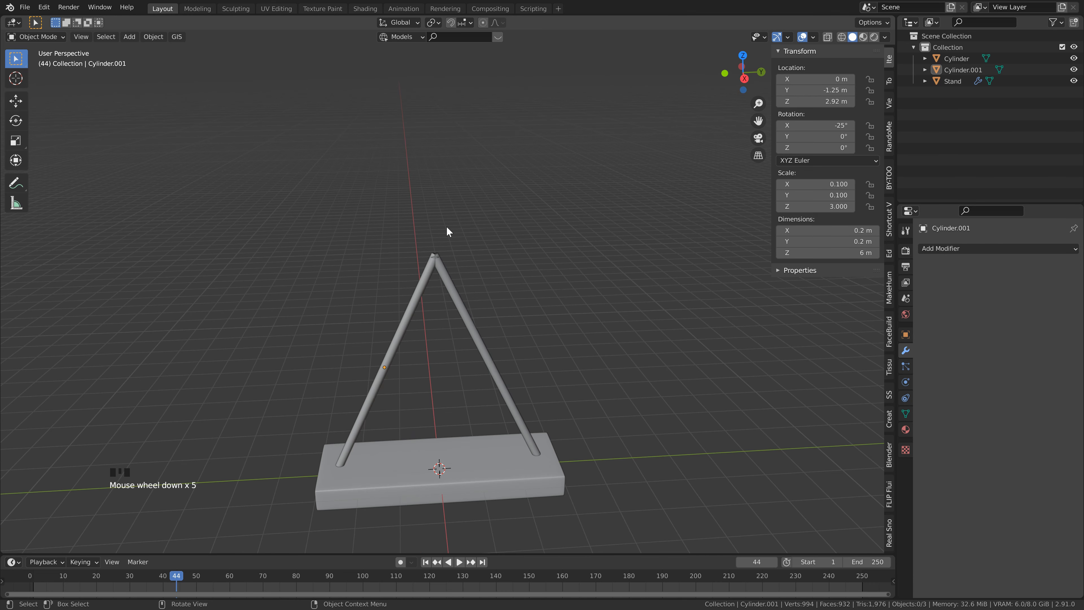
Step: Duplicate the slanted cylinder at Y 1.25 m in place and set the copy's X rotation to 0°
middle_click_drag(447, 226, 423, 174, "shift")
left_click(433, 216)
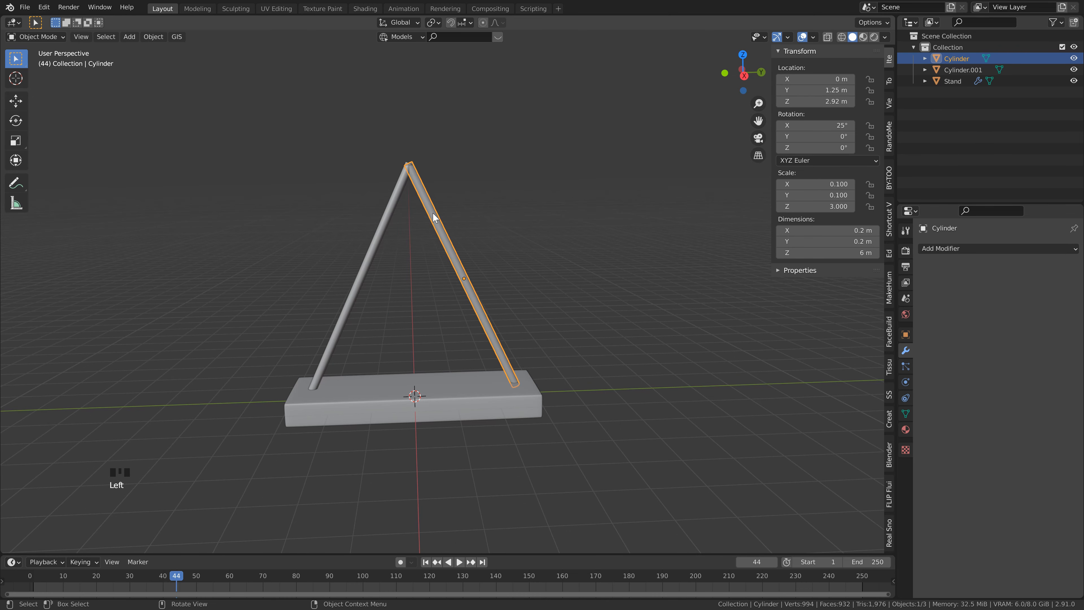
middle_click_drag(497, 278, 500, 280)
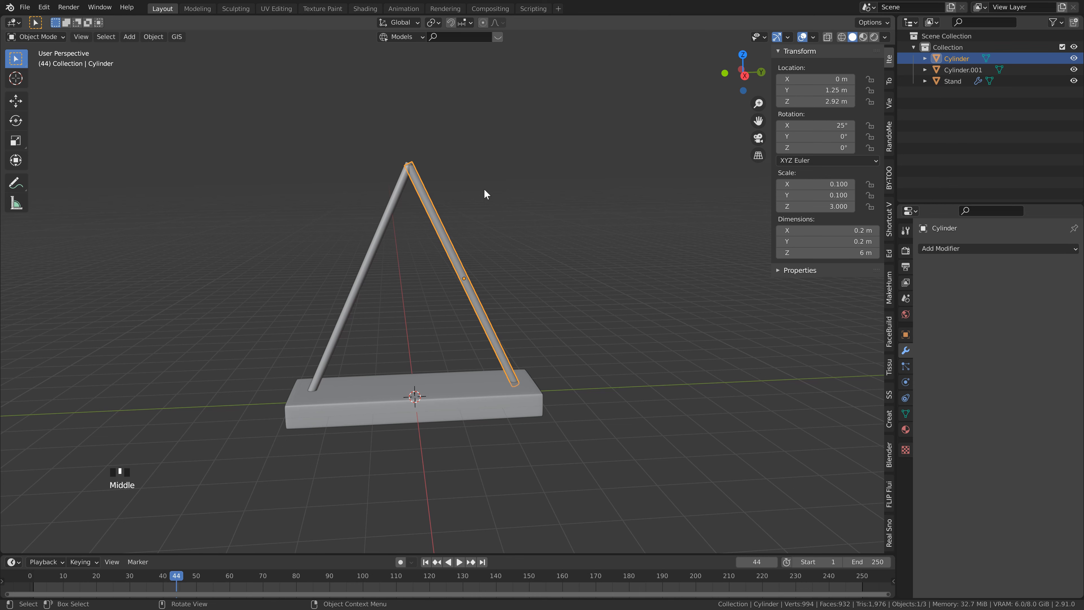
key("shift+d")
key("Escape")
left_click(832, 125)
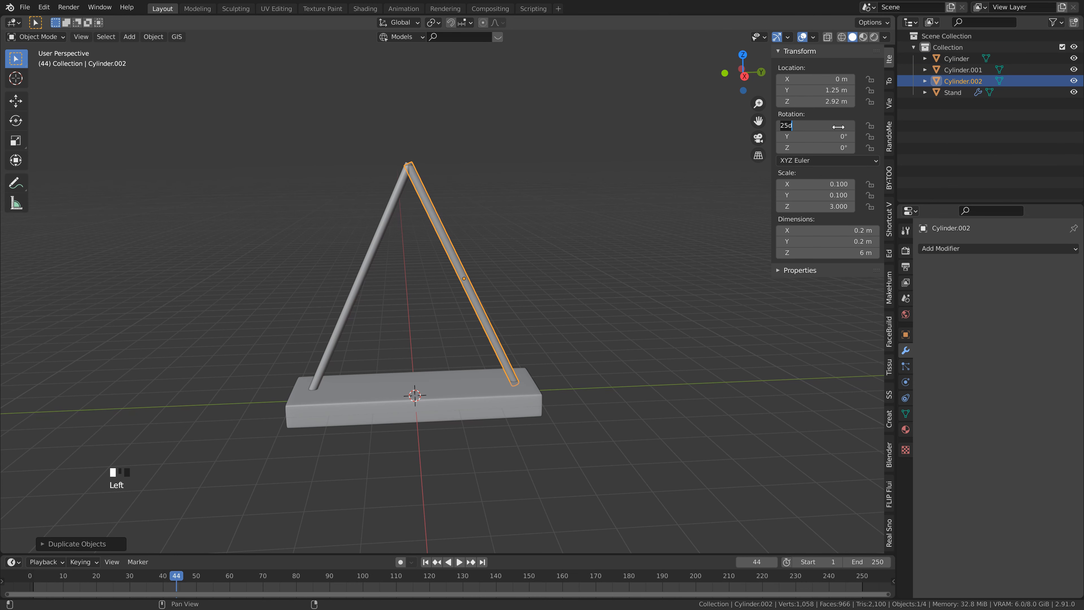
type("0")
key("Return")
Step: Set the upright copy's Z location to 1.25 m and its Y location to 0 m
type("1.25")
left_click(829, 91)
type("0")
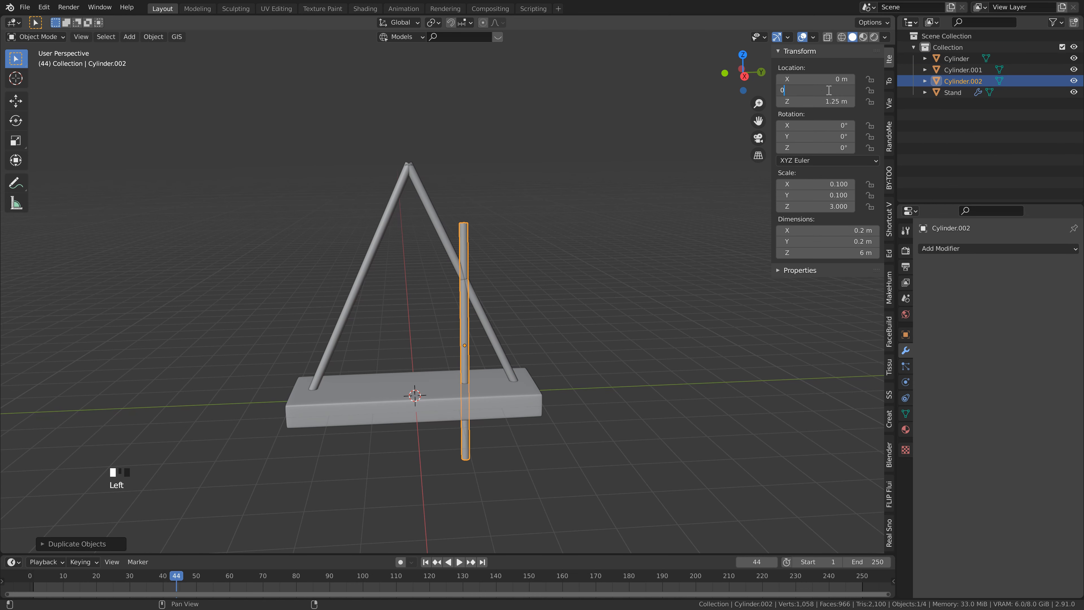
key("Return")
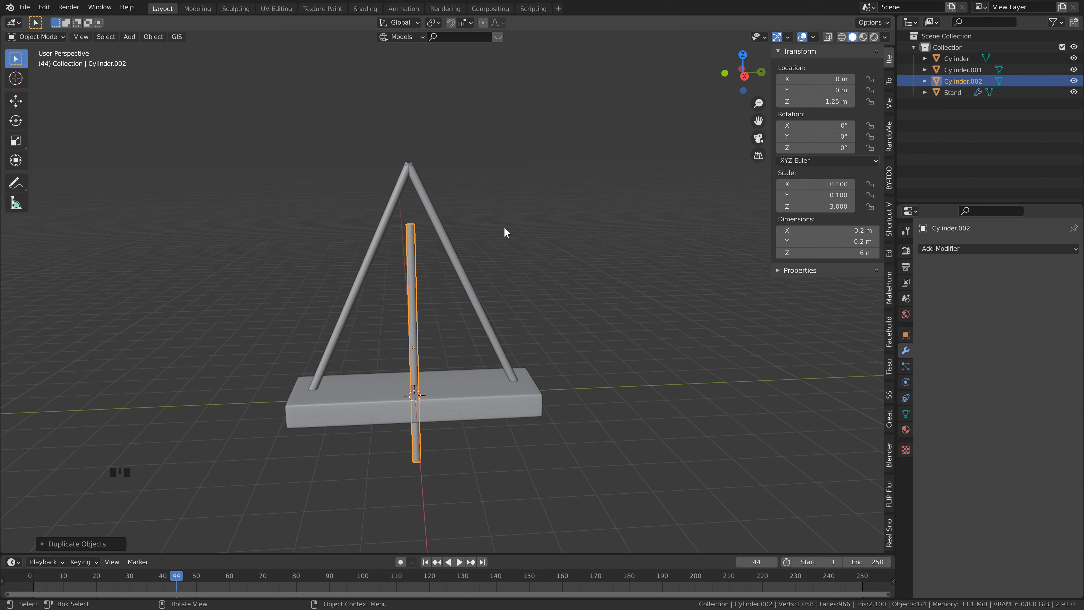
Step: Set the upright cylinder's Z dimension to 7.5 m and raise it along Z to a location of about 5.58 m
left_click(855, 252)
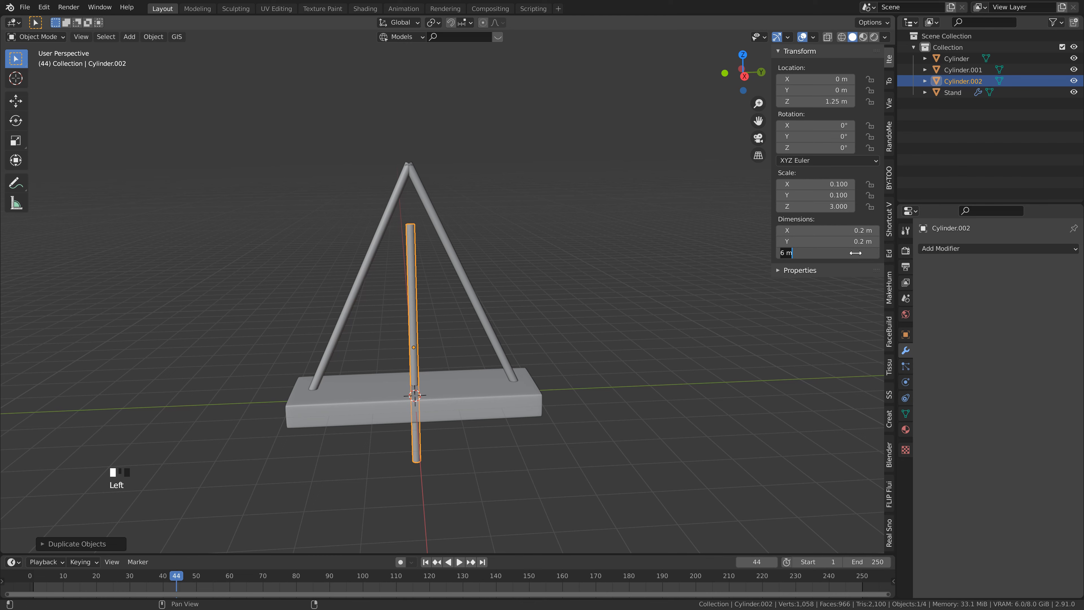
type("7.5")
key("Return")
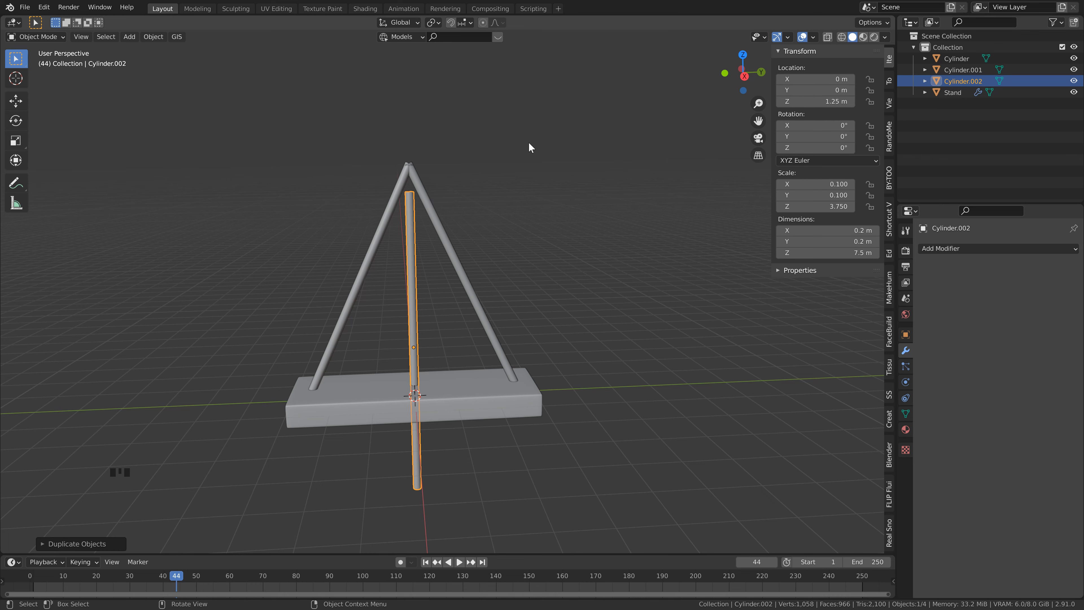
key("g")
key("z")
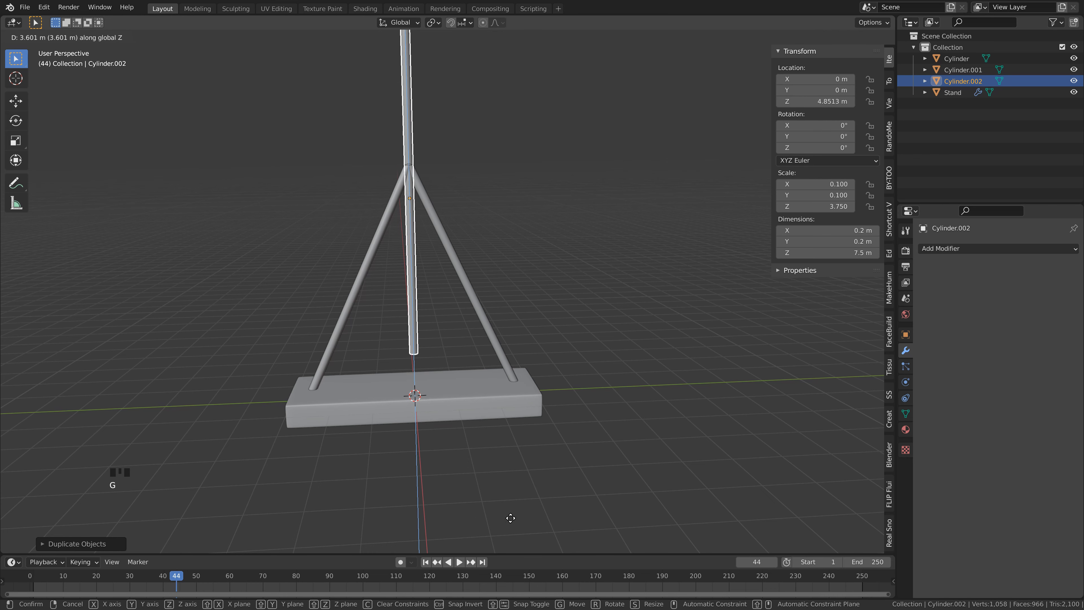
left_click(509, 480)
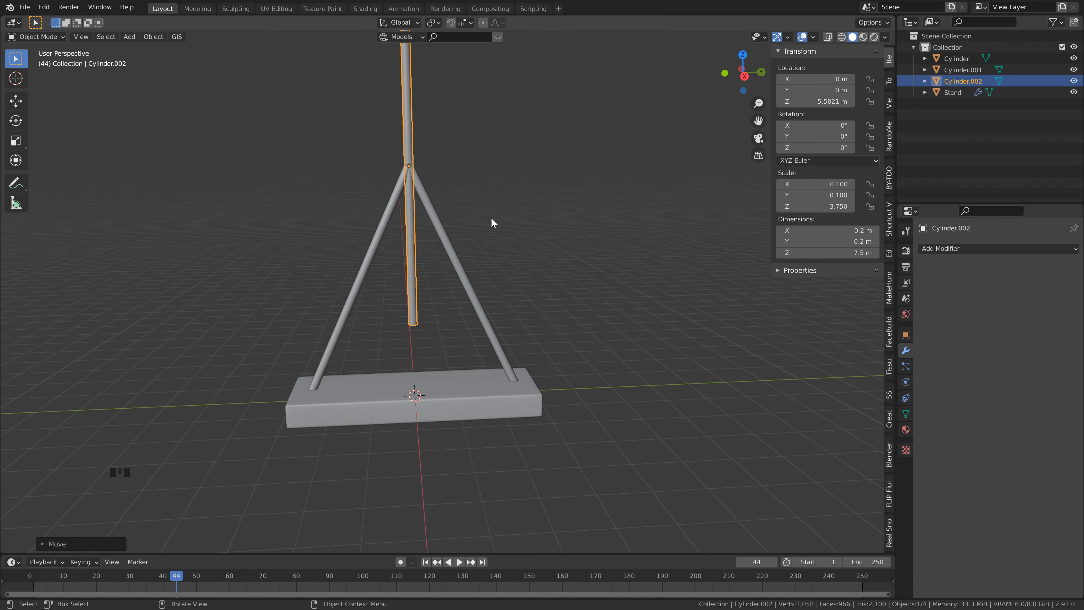
scroll(429, 158, "up", 1)
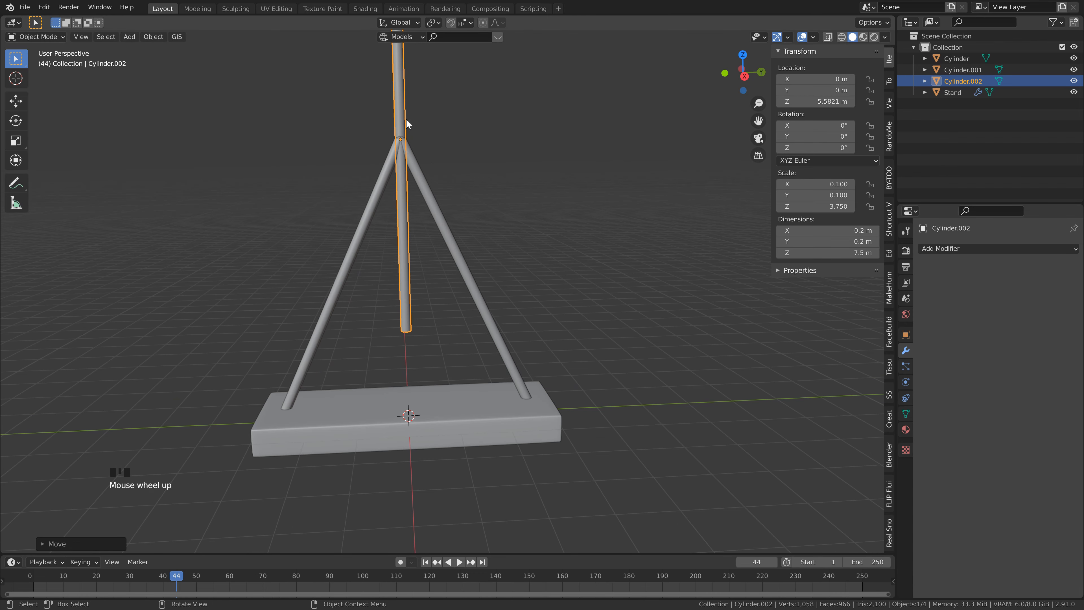
middle_click_drag(435, 152, 471, 228)
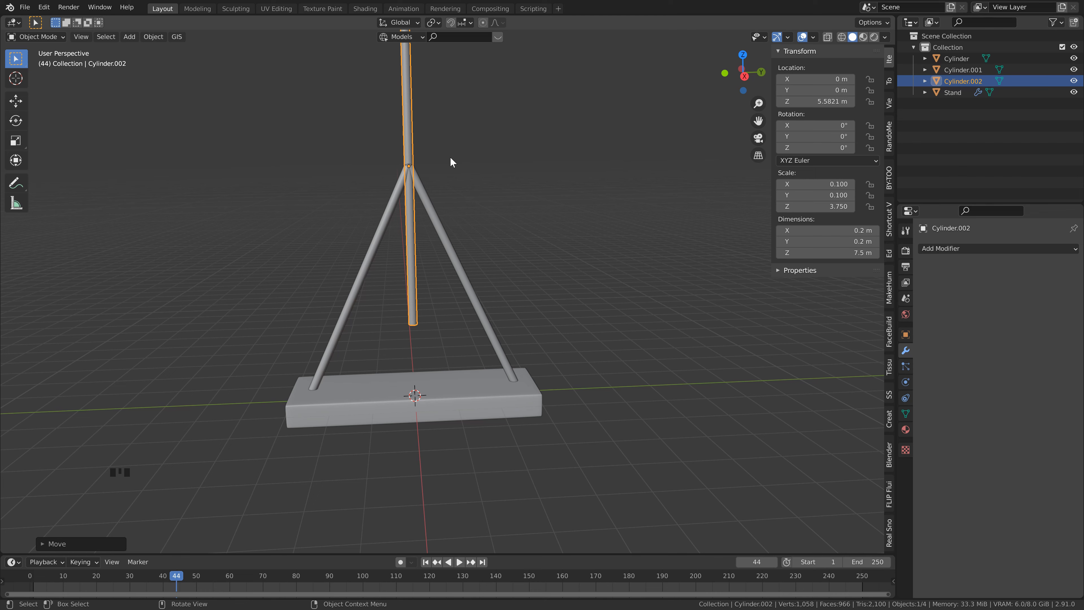
Step: In Edit Mode, lower the upright cylinder's whole mesh to a local median Z of about -0.374 m, close above the stand, and return to Object Mode
key("Tab")
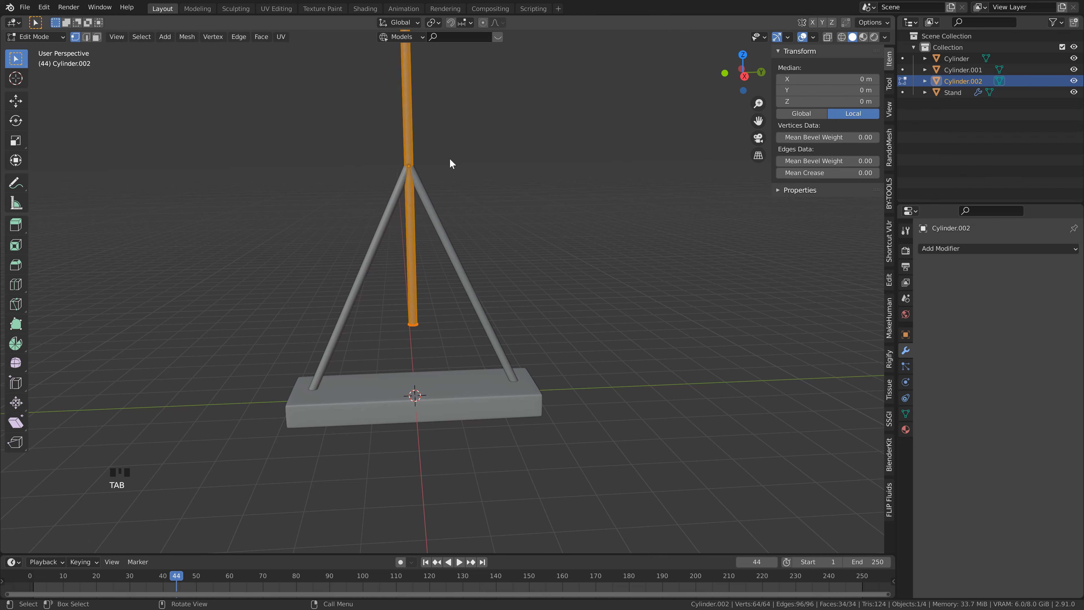
scroll(459, 158, "down", 2)
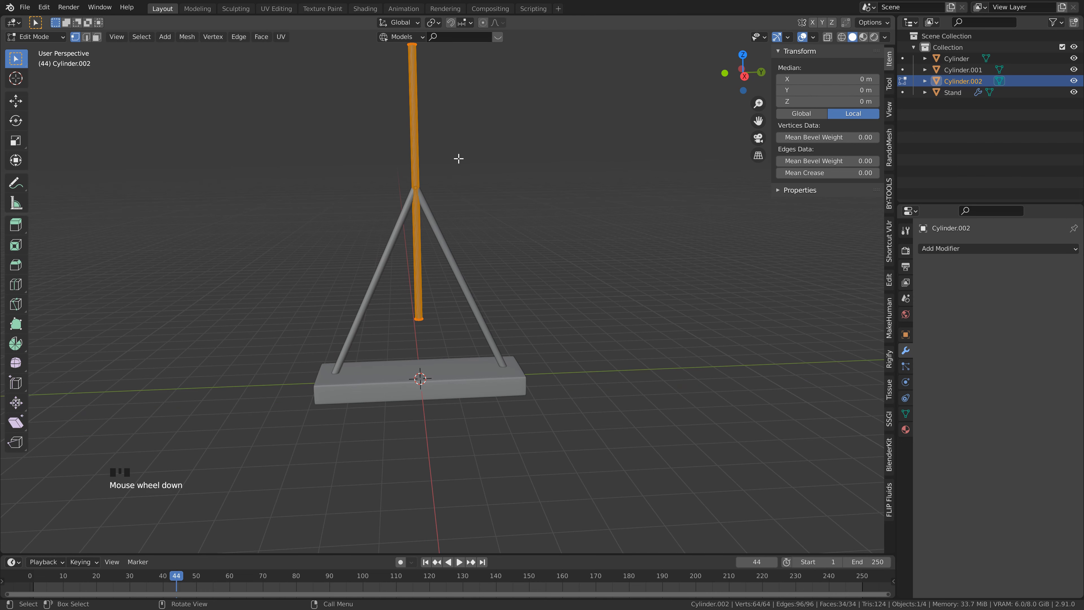
middle_click_drag(457, 159, 465, 162, "shift")
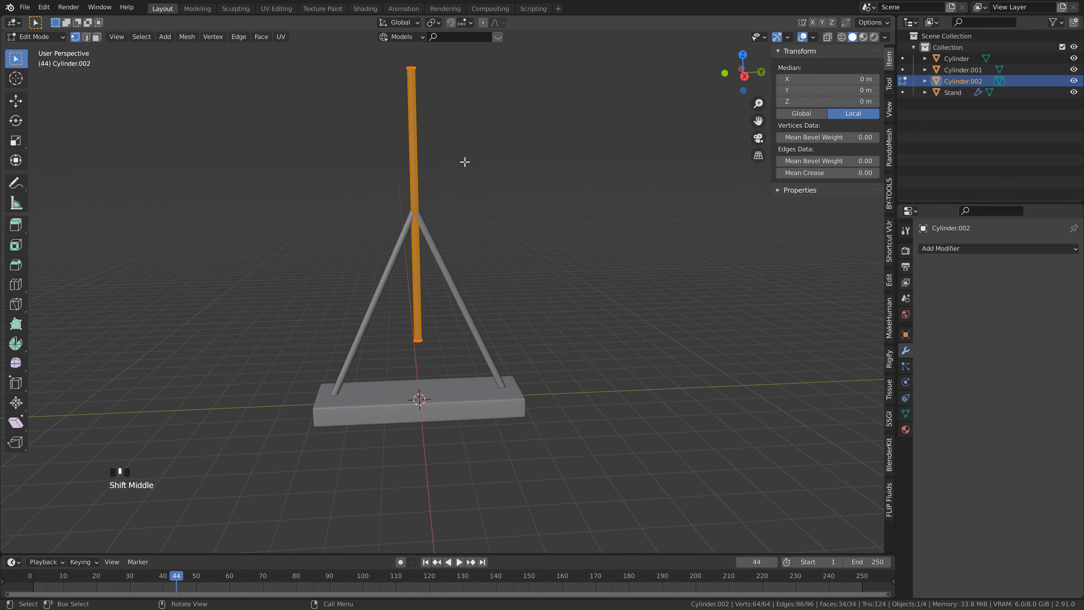
left_click(478, 151)
key("a")
key("g")
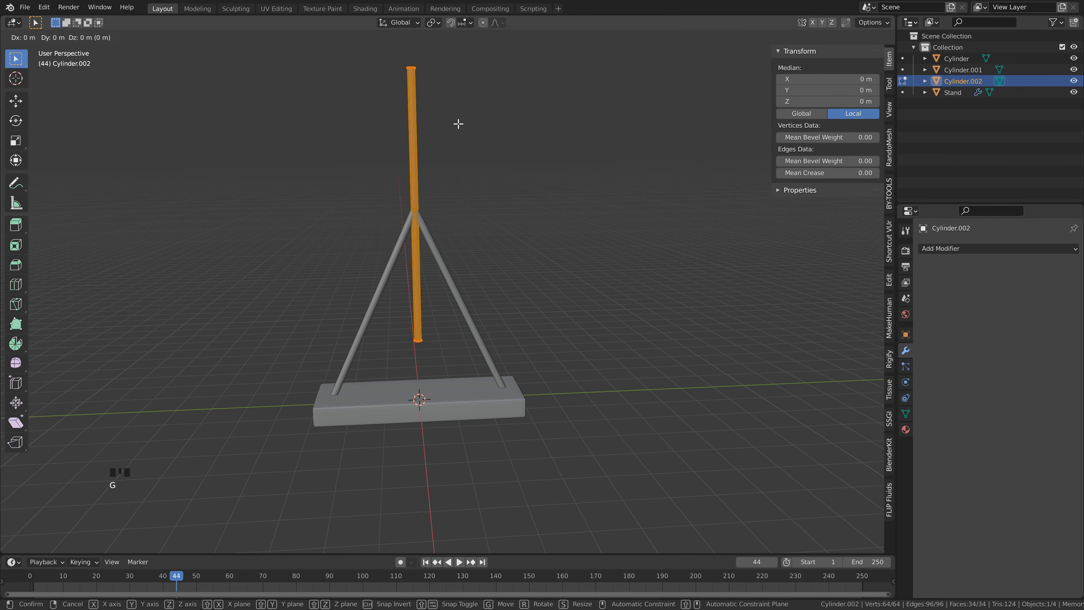
key("z")
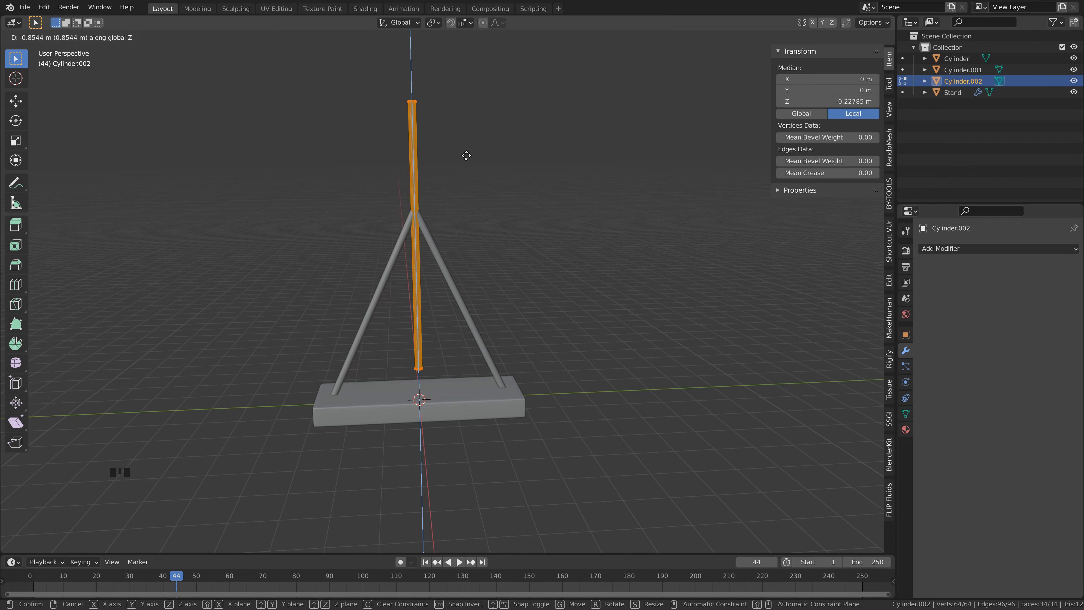
left_click(467, 167)
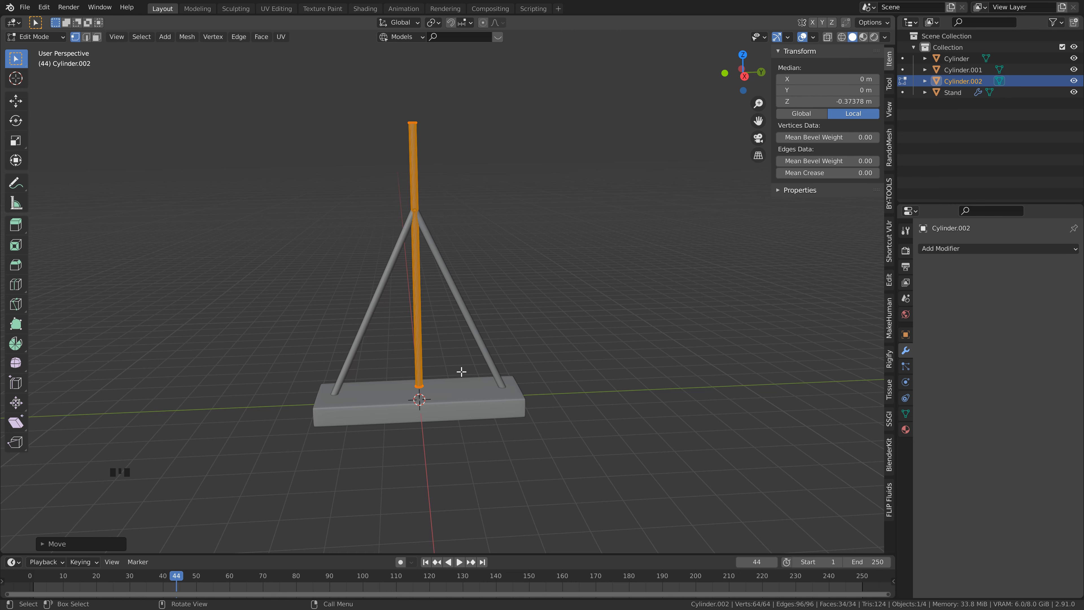
key("KP_3")
scroll(352, 340, "up", 2)
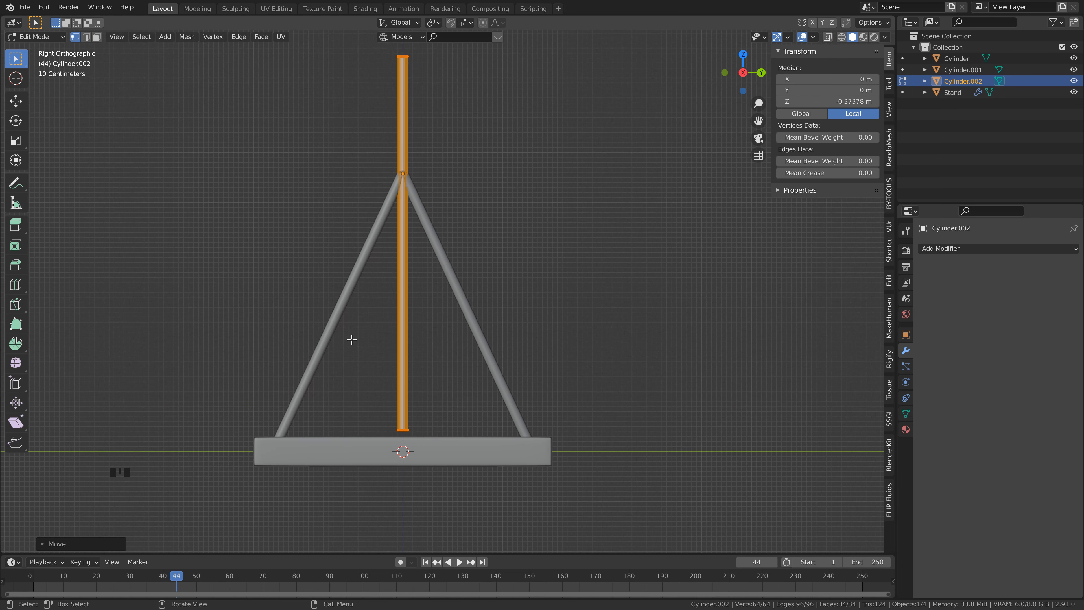
key("ctrl+z")
key("Tab")
Step: Move the upright cylinder along X to about 0.22 m so it sits beside the slanted rods
middle_click_drag(464, 310, 418, 191)
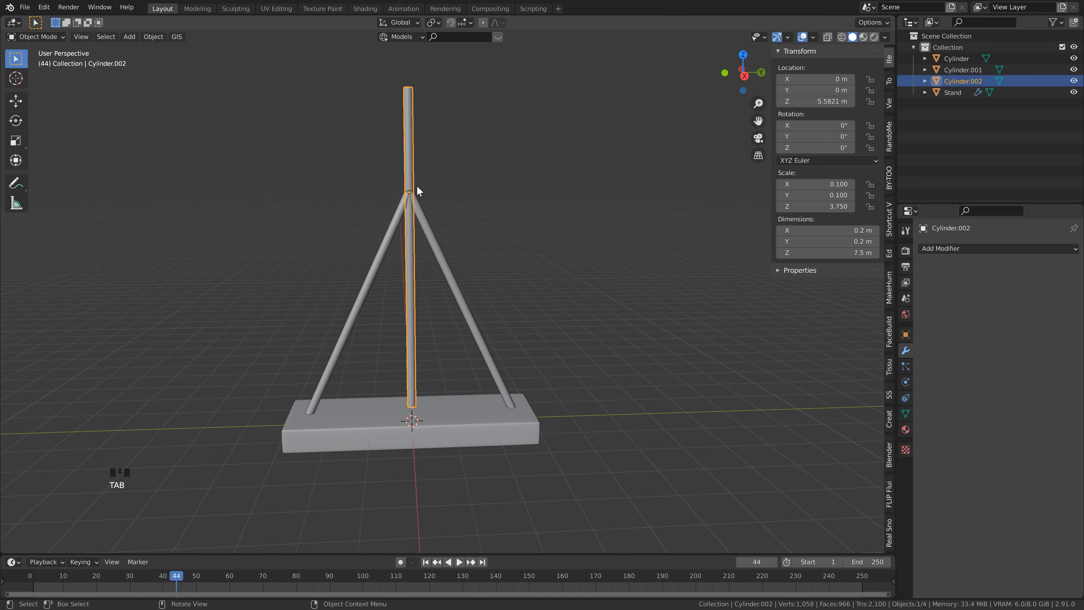
scroll(479, 240, "down", 3)
scroll(479, 244, "up", 2)
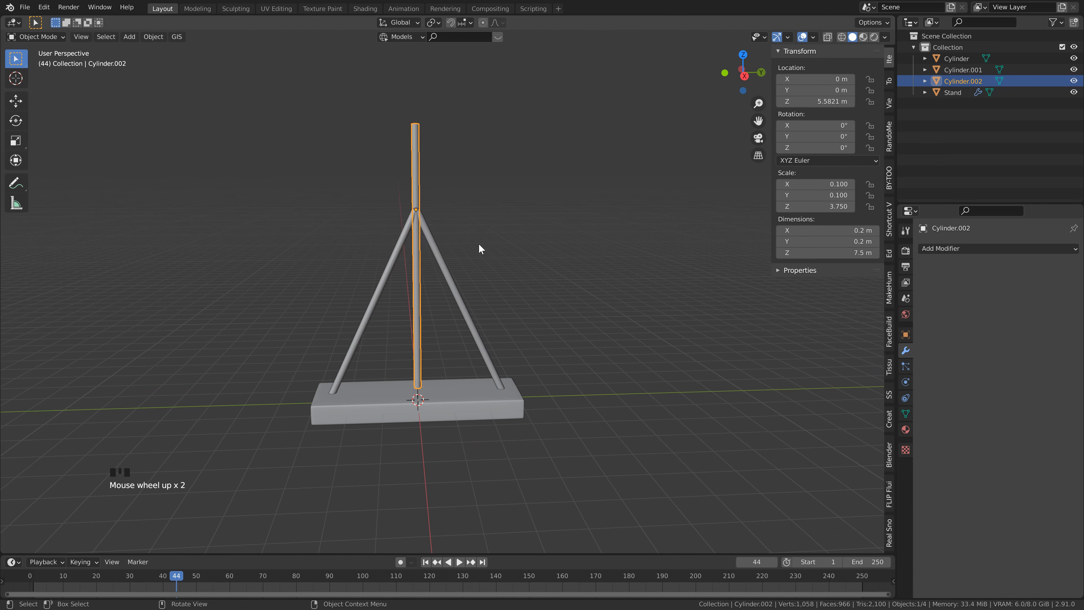
middle_click_drag(478, 243, 483, 277, "shift")
key("KP_1")
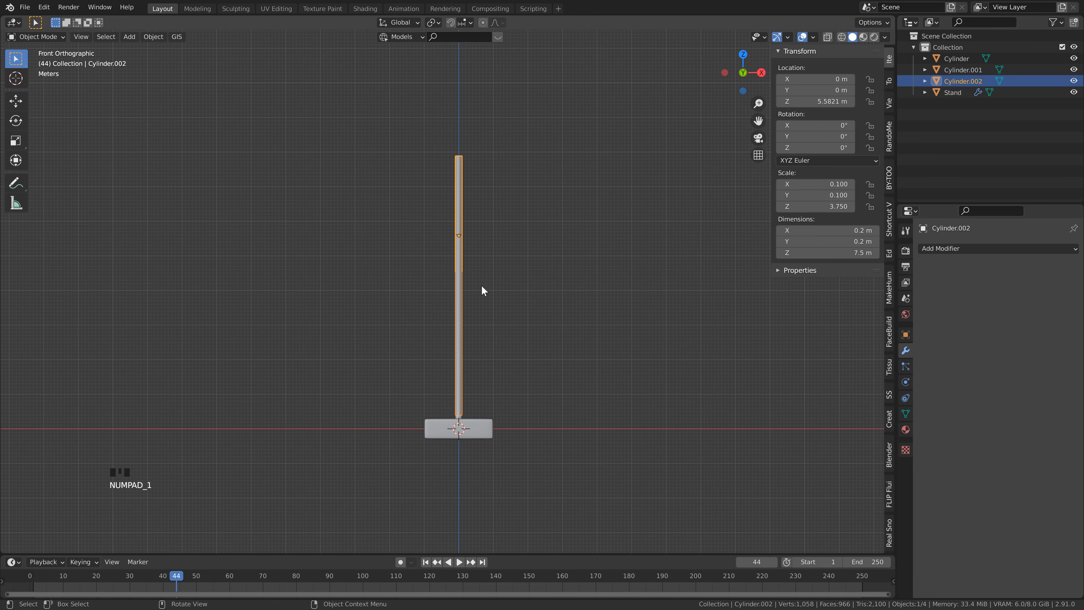
scroll(491, 269, "up", 2)
scroll(497, 266, "down", 1)
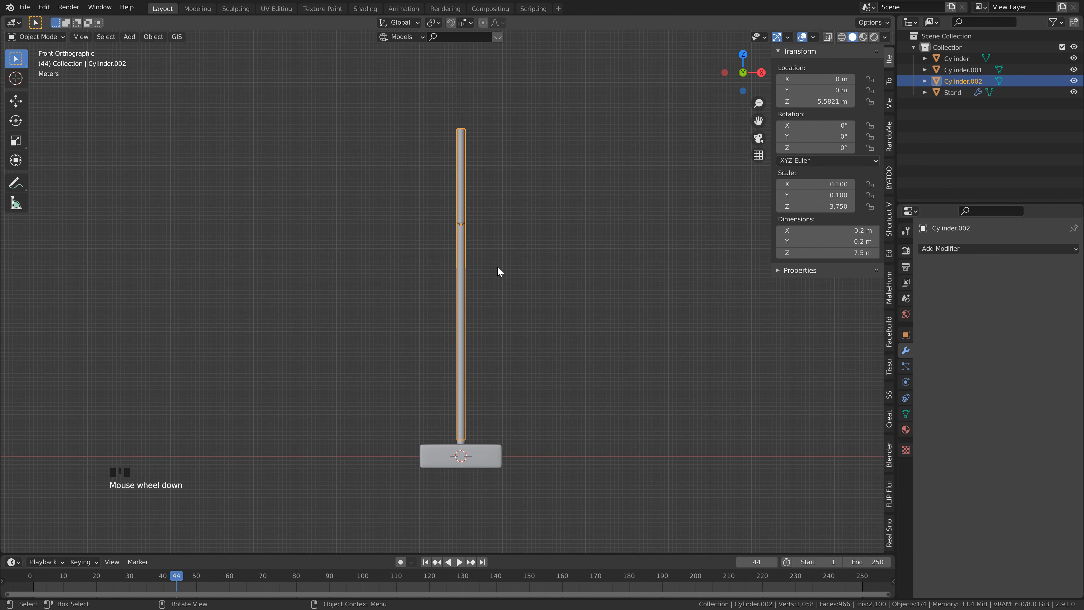
middle_click_drag(498, 266, 474, 283, "shift")
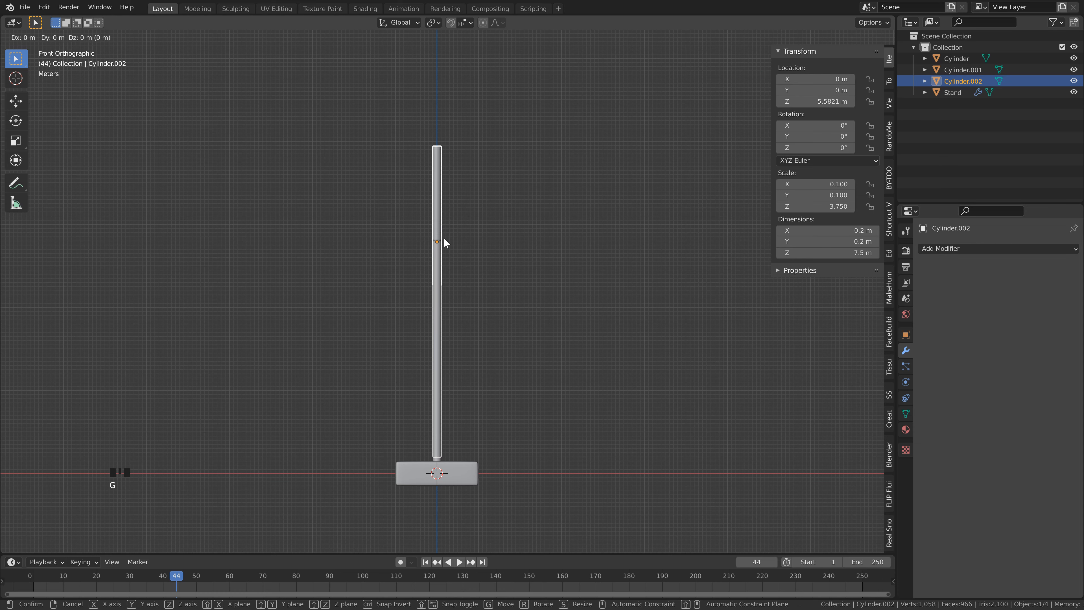
key("x")
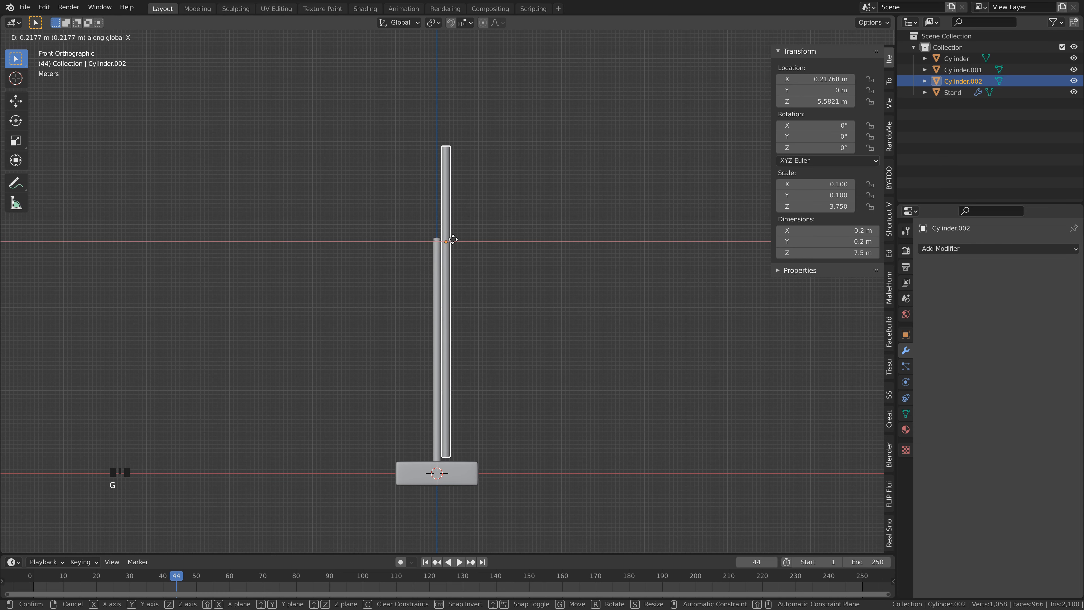
left_click(453, 240)
scroll(458, 253, "up", 1)
middle_click_drag(458, 253, 462, 232, "shift")
scroll(462, 233, "down", 2)
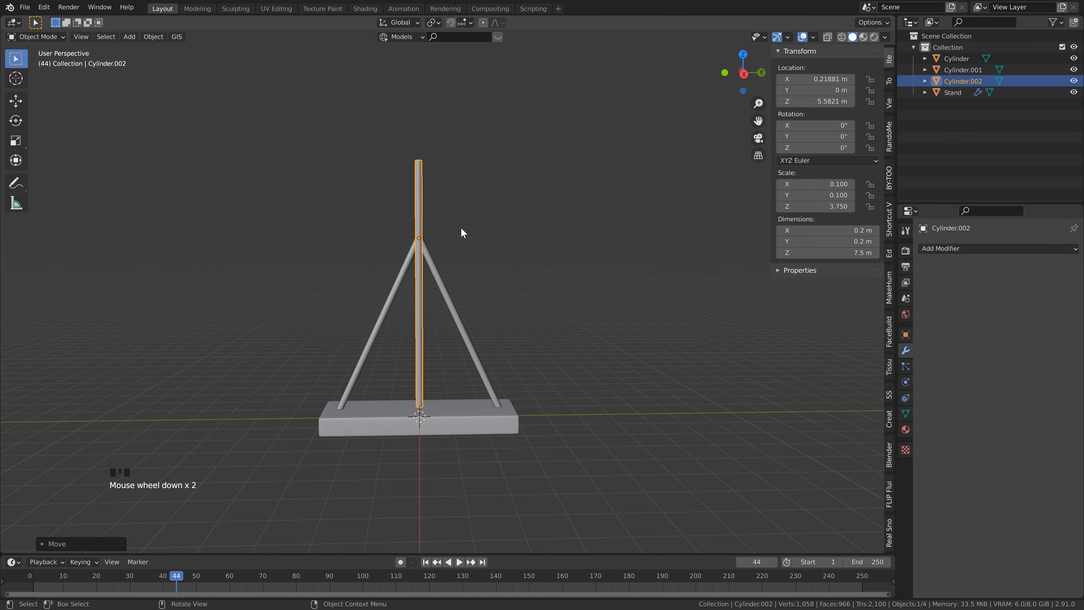
Step: Duplicate the slanted cylinder at Y 1.25 m in place and set the copy's Y location to 0 m
left_click(412, 181)
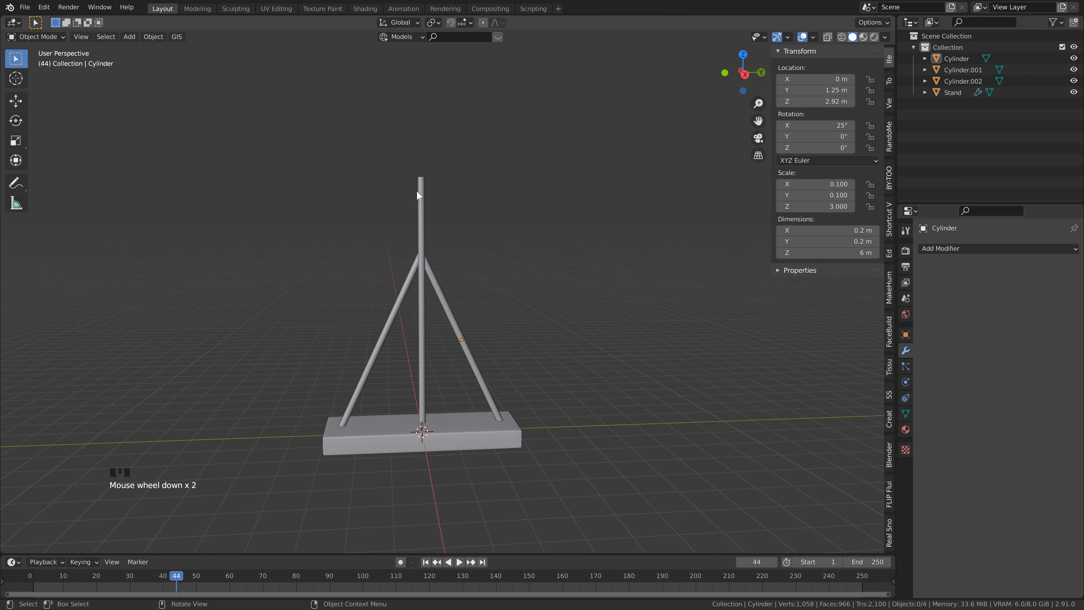
left_click(427, 263)
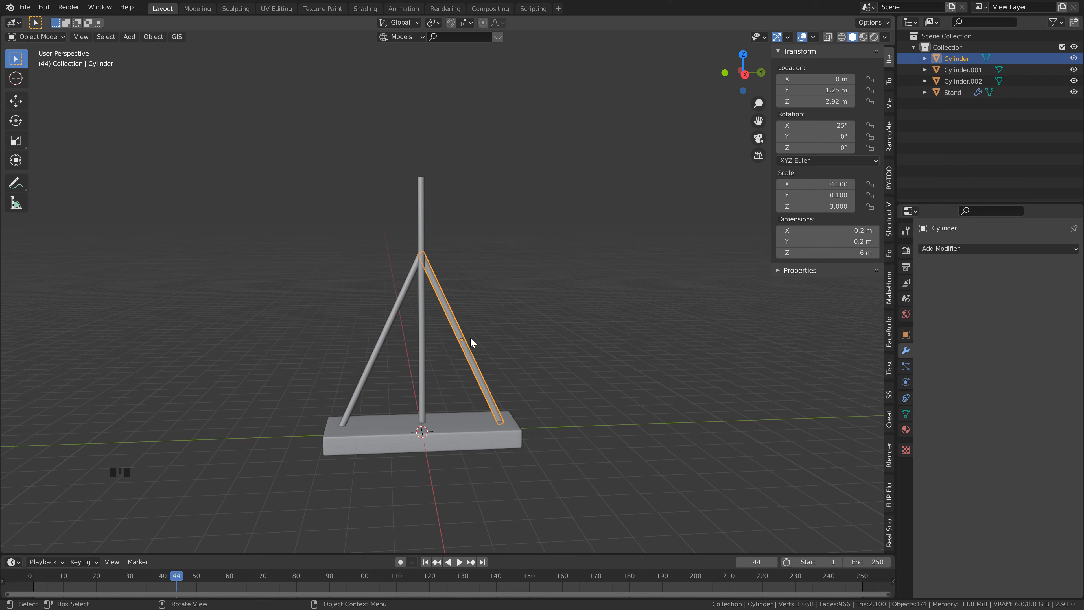
key("shift+d")
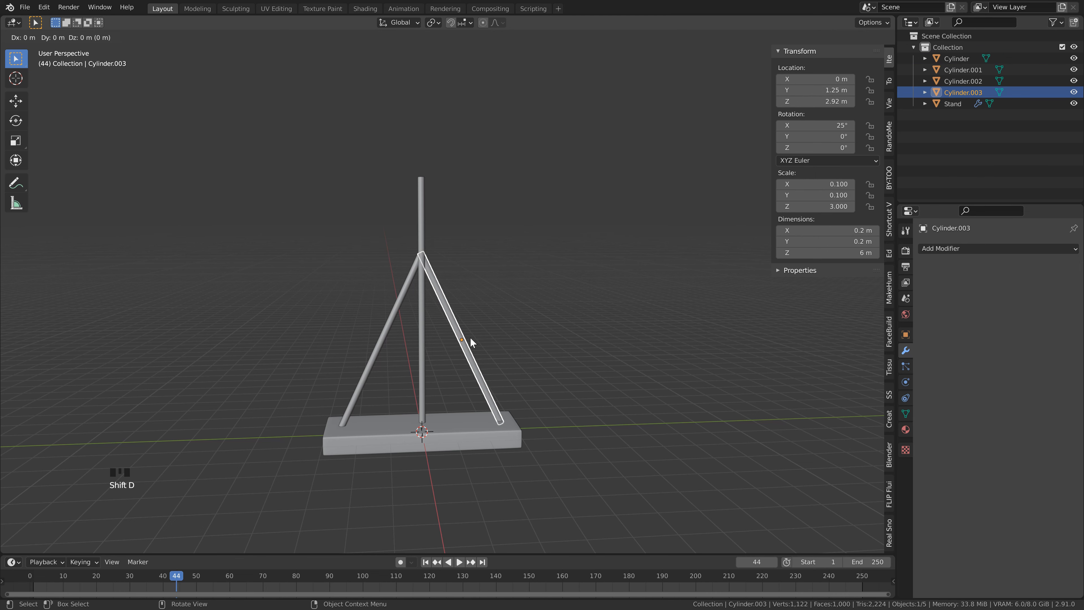
right_click(471, 337)
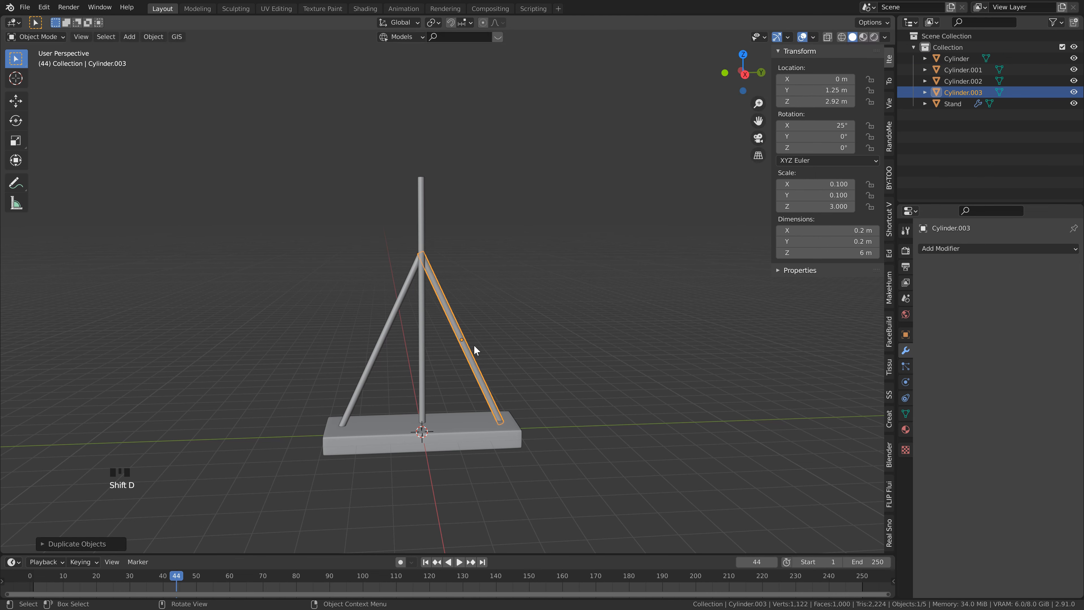
left_click(814, 89)
type("0")
key("Return")
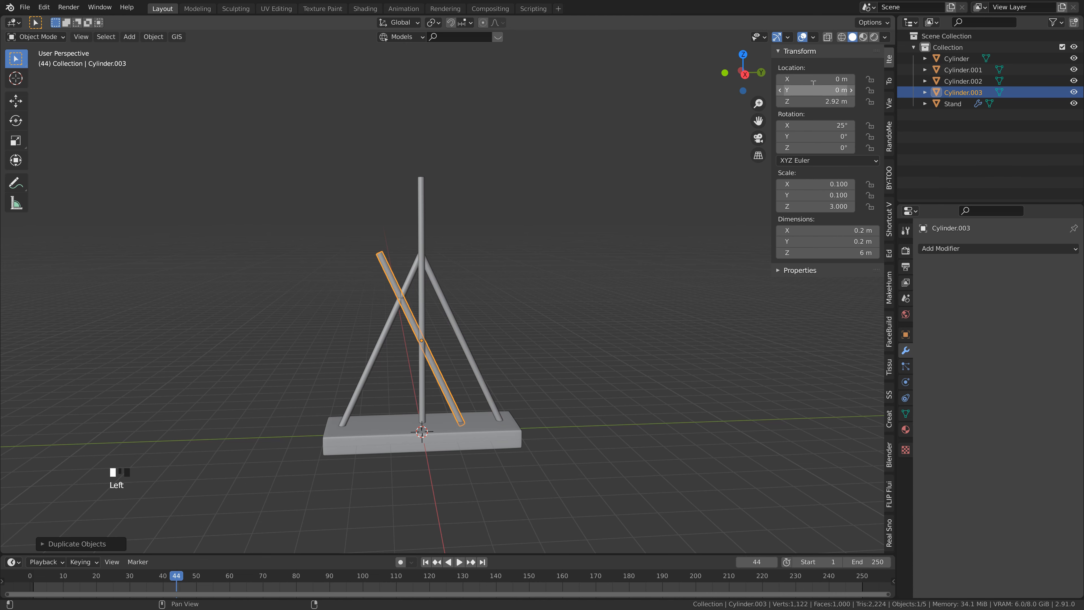
Step: Set the new copy's X rotation to 90° and raise it along Z to about 7.79 m, near the upright pole's upper end
left_click(837, 126)
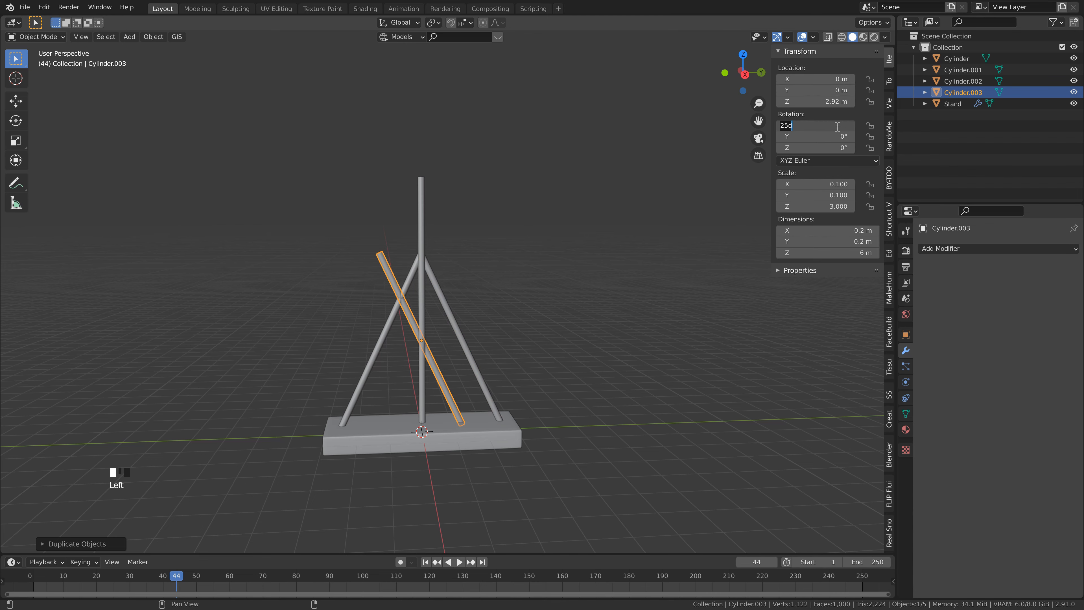
type("90")
key("Return")
key("g")
key("z")
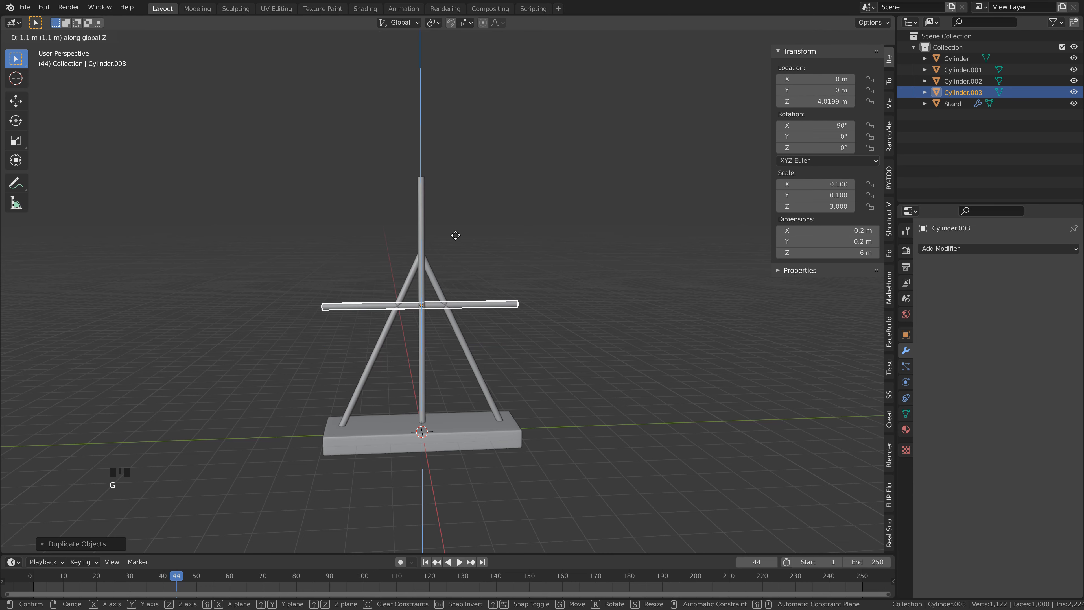
left_click(467, 107)
middle_click_drag(467, 107, 498, 225)
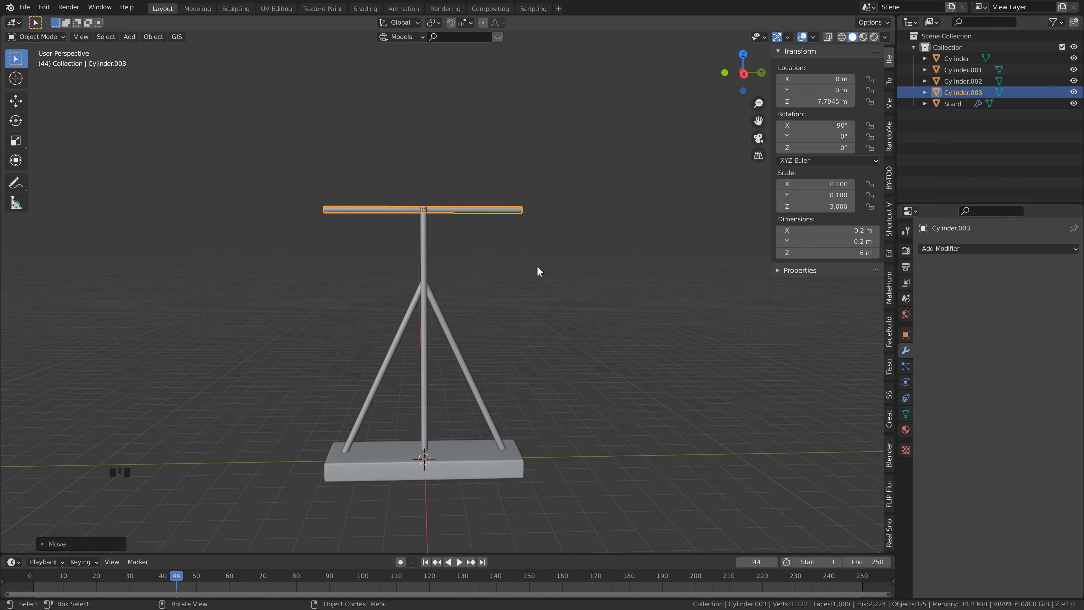
Step: Set the horizontal bar's Z dimension to 5 m
left_click(847, 253)
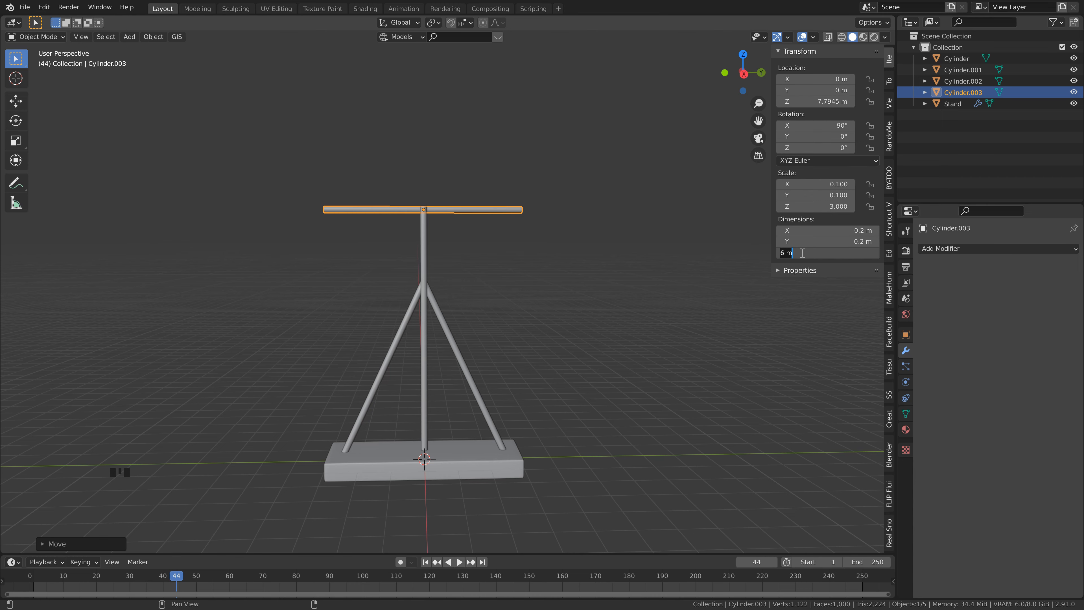
type("5")
key("Return")
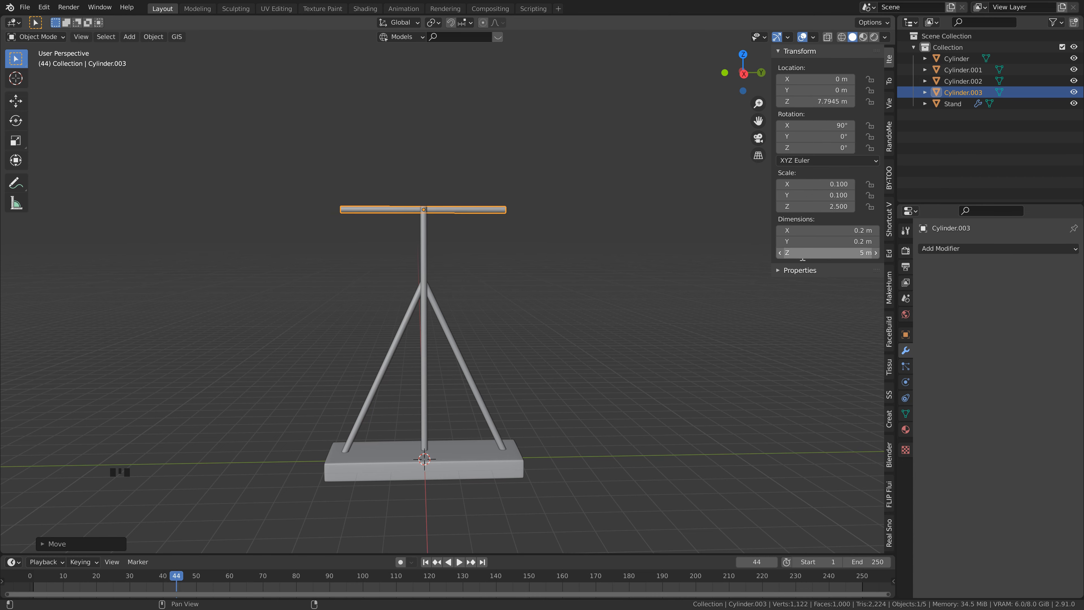
Step: Shift all of the crossbar's mesh geometry -0.3 m along global Y, leaving its origin at the pole
middle_click_drag(412, 213, 452, 245, "shift")
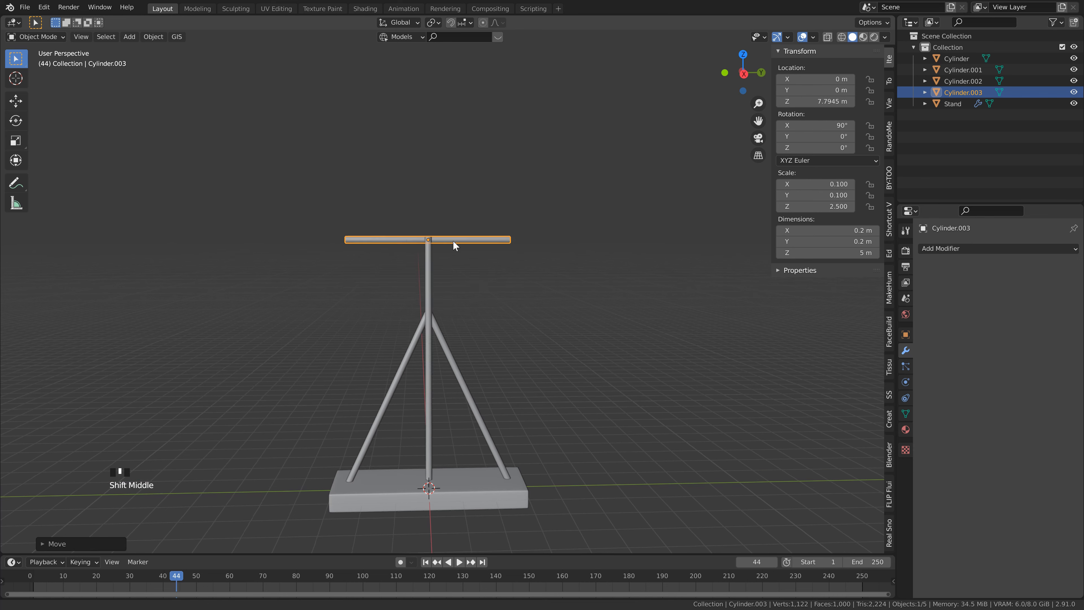
scroll(466, 265, "up", 2)
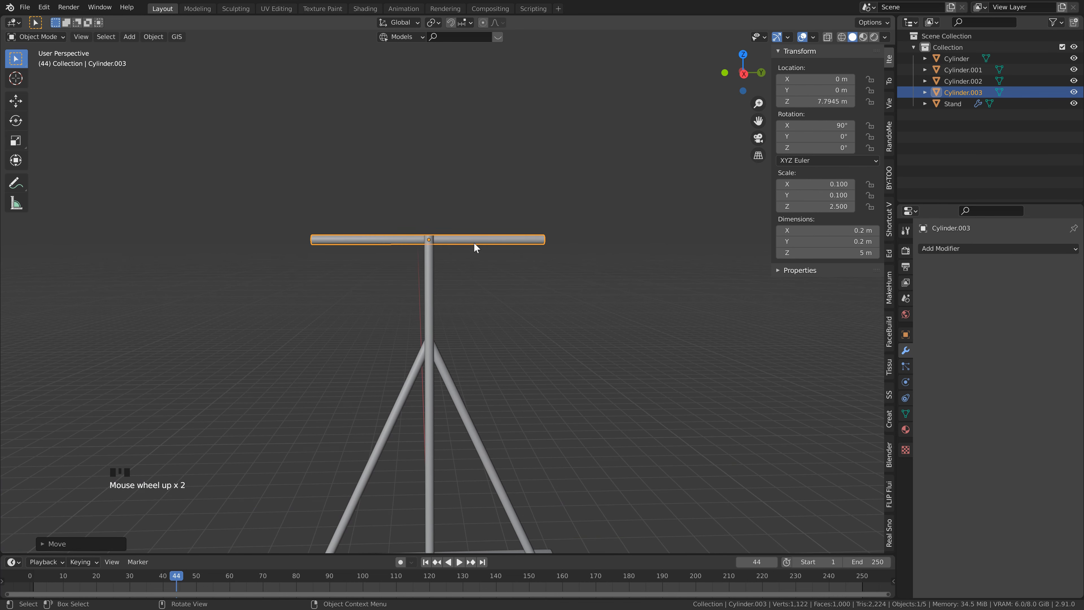
key("Tab")
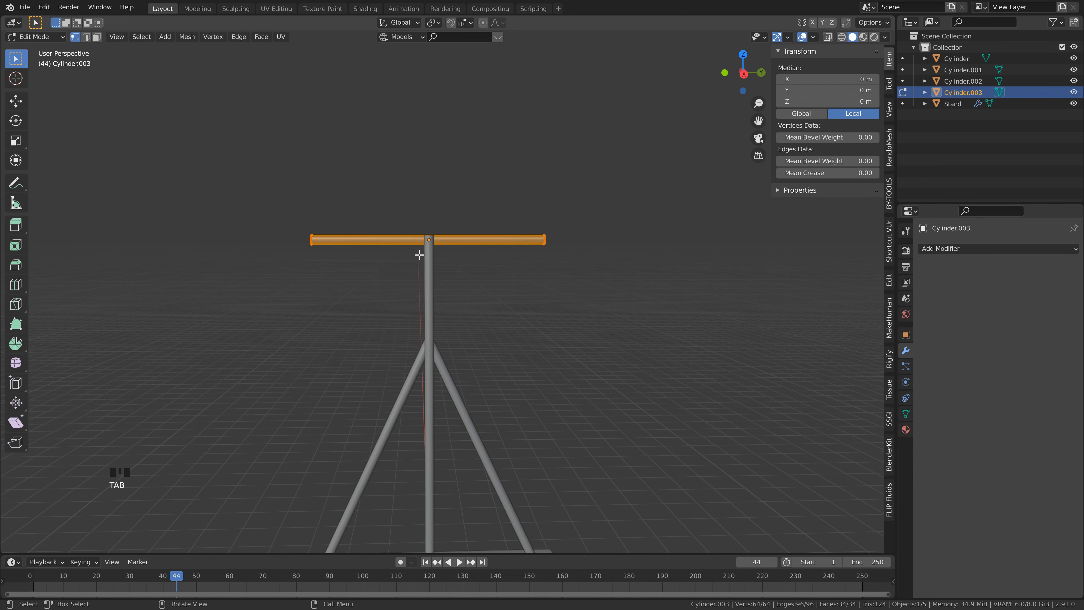
key("a")
key("g")
type("y")
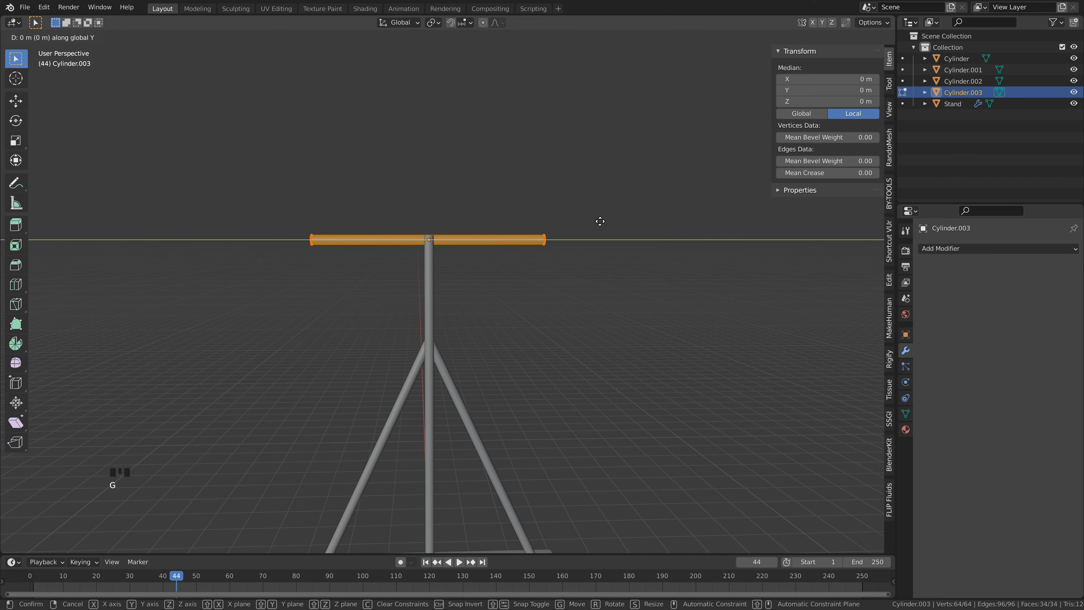
type("-.3")
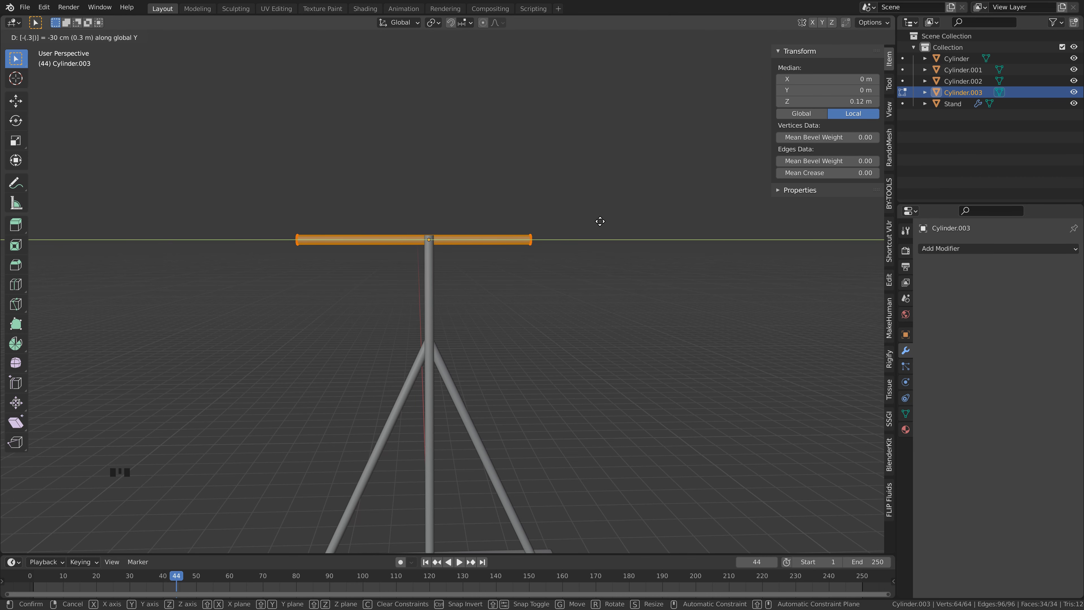
key("Return")
key("Tab")
middle_click_drag(547, 279, 439, 235)
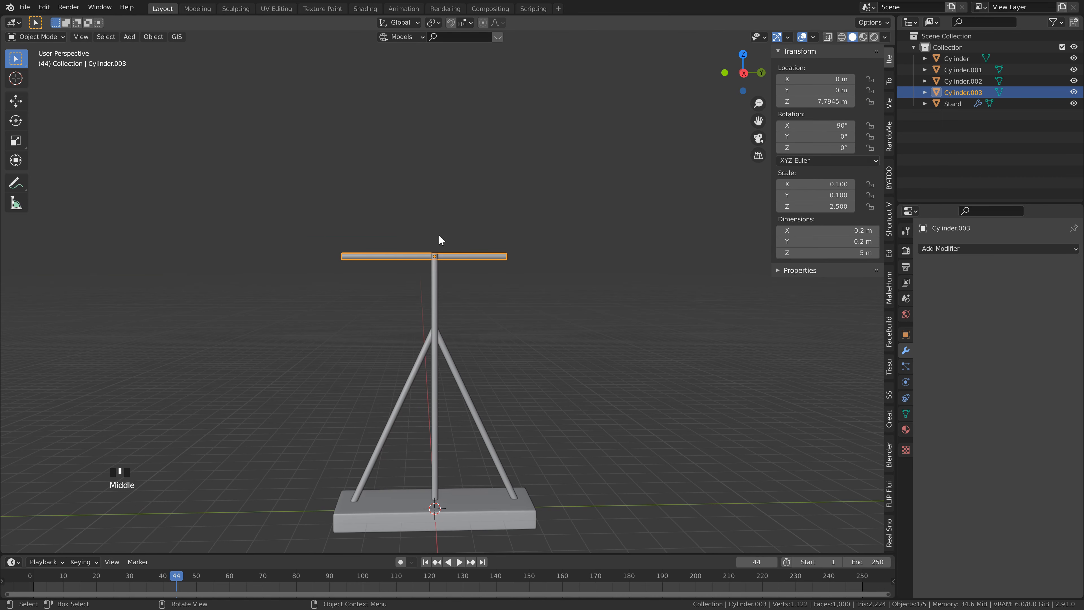
Step: Move the crossbar along X to about 0.44 m so it sits beside the upright pole, and save the file
key("KP_1")
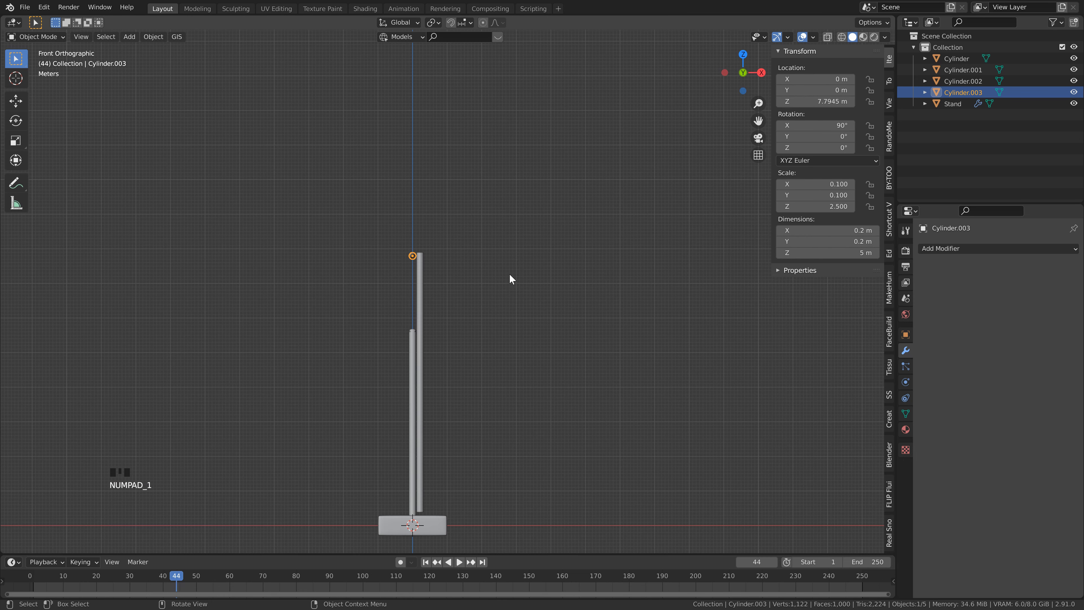
key("g")
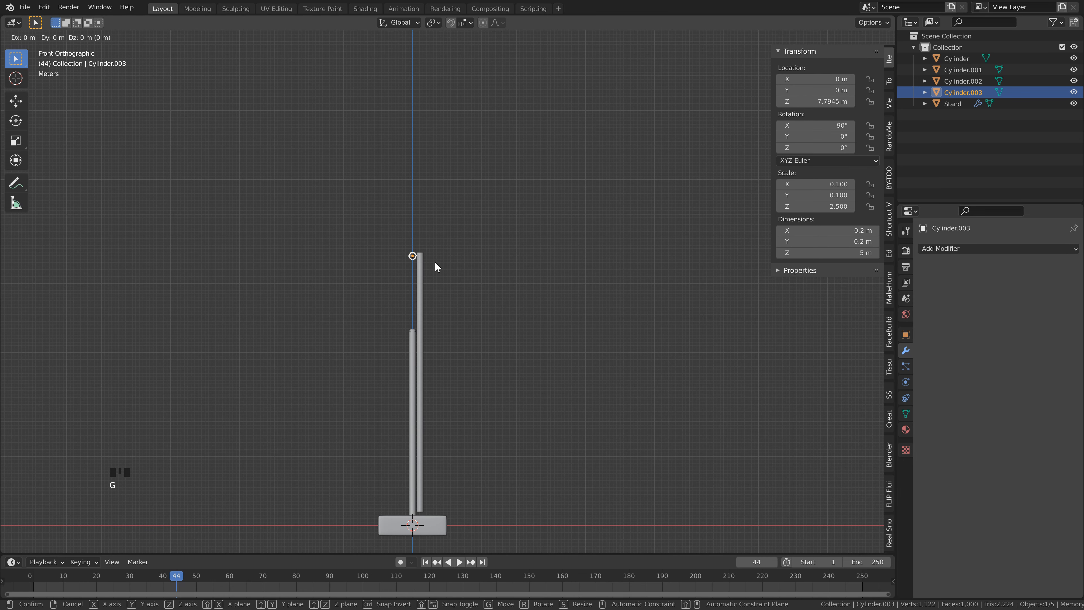
key("x")
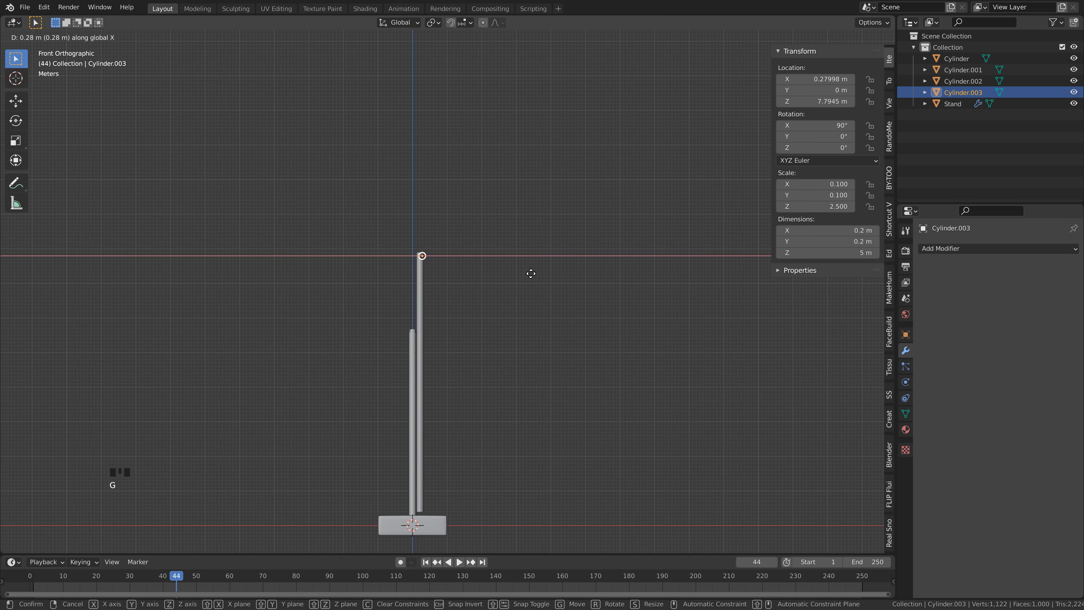
left_click(582, 279)
middle_click_drag(567, 252, 411, 281)
key("ctrl+s")
middle_click_drag(437, 321, 439, 262, "shift")
scroll(489, 244, "down", 1)
scroll(435, 259, "up", 2)
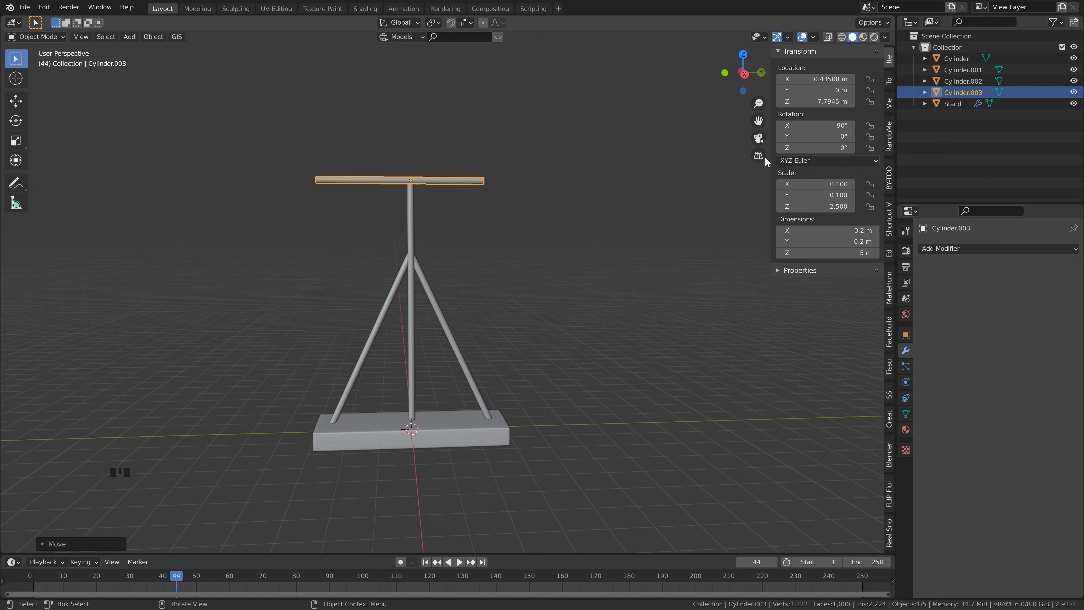
Step: Rename the crossbar object as Emitter
double_click(944, 89)
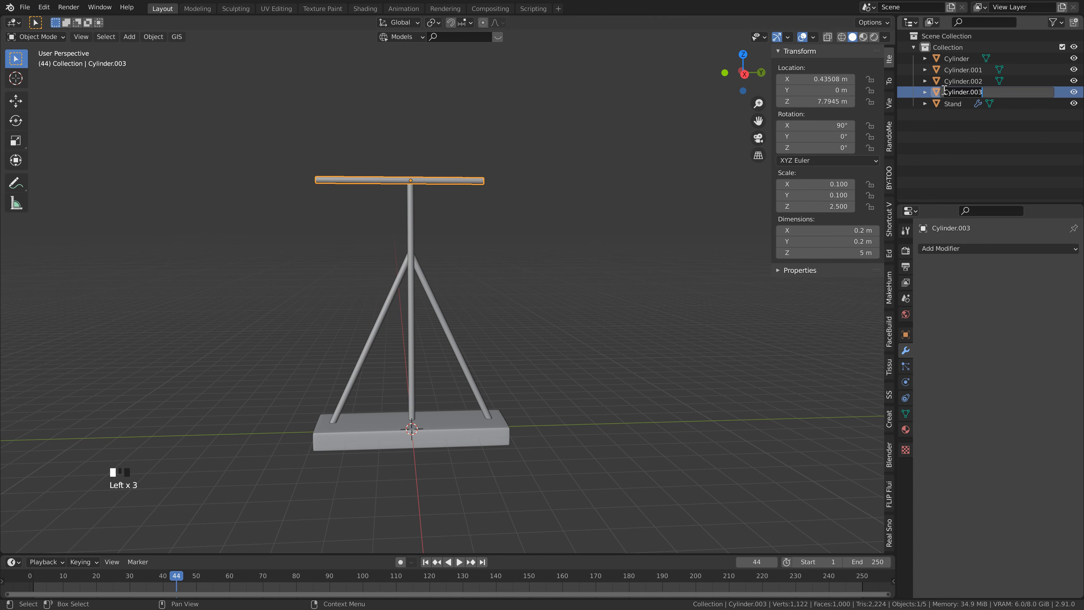
type("Emitter")
key("Return")
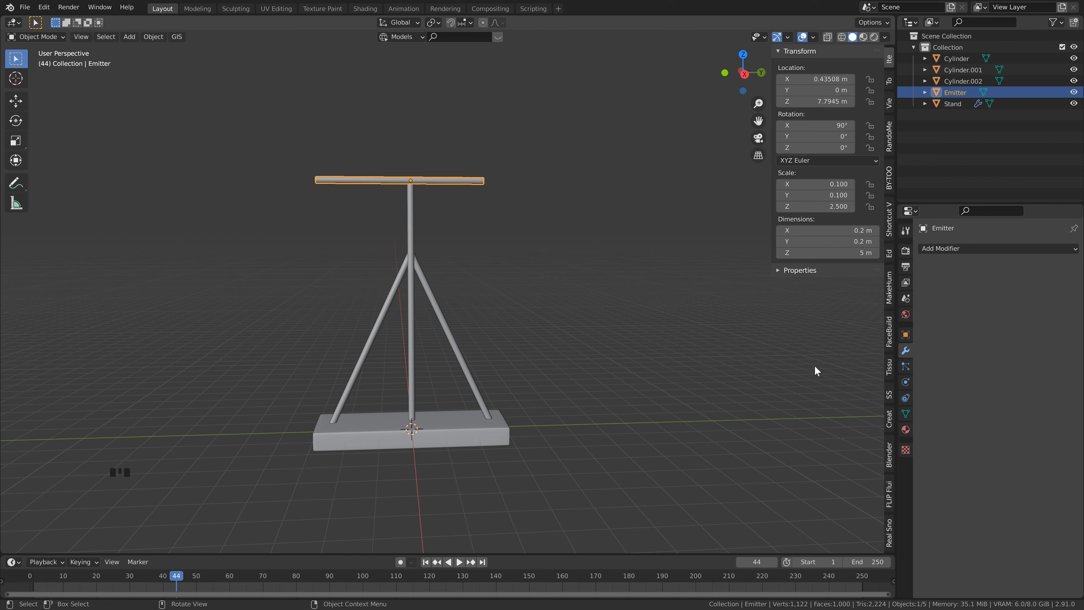
Step: Make the Emitter an active rigid body with a mass of 2 kg and a Mesh collision shape
left_click(906, 382)
left_click(1017, 288)
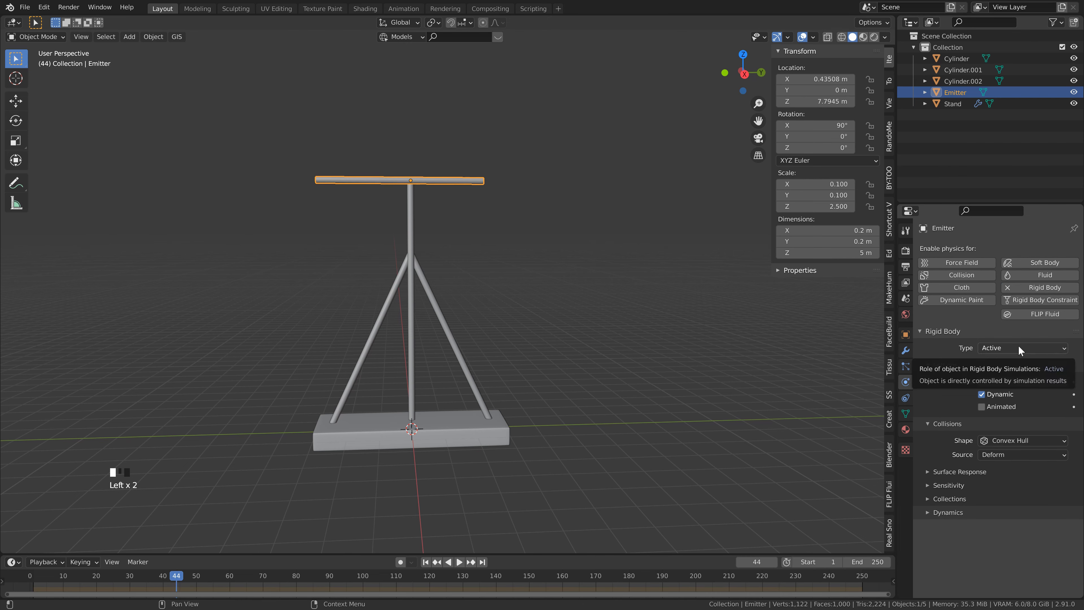
left_click(1035, 382)
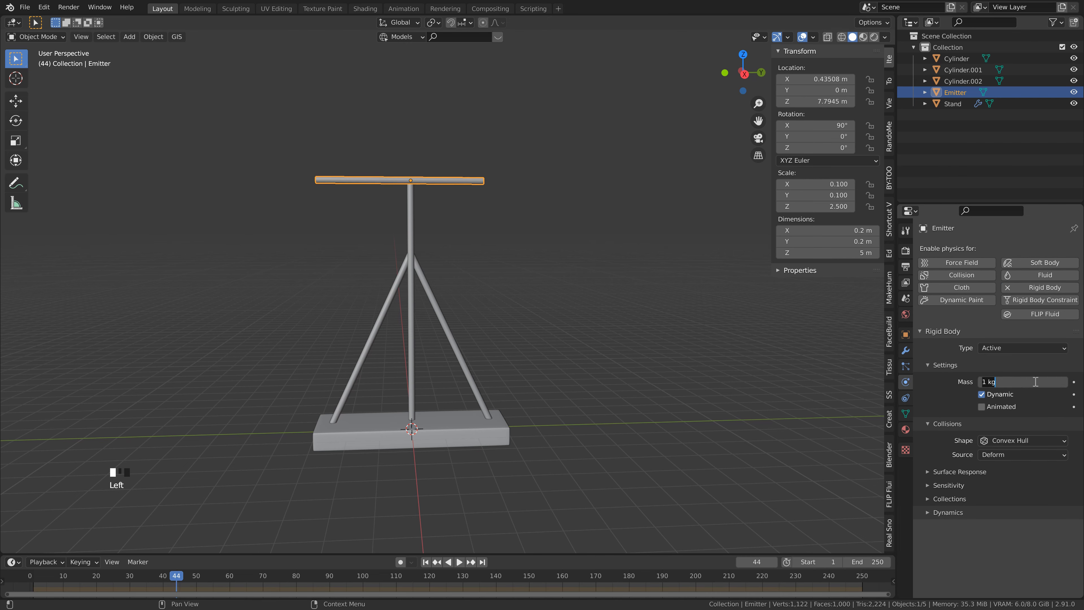
type("2")
key("Return")
left_click(1017, 440)
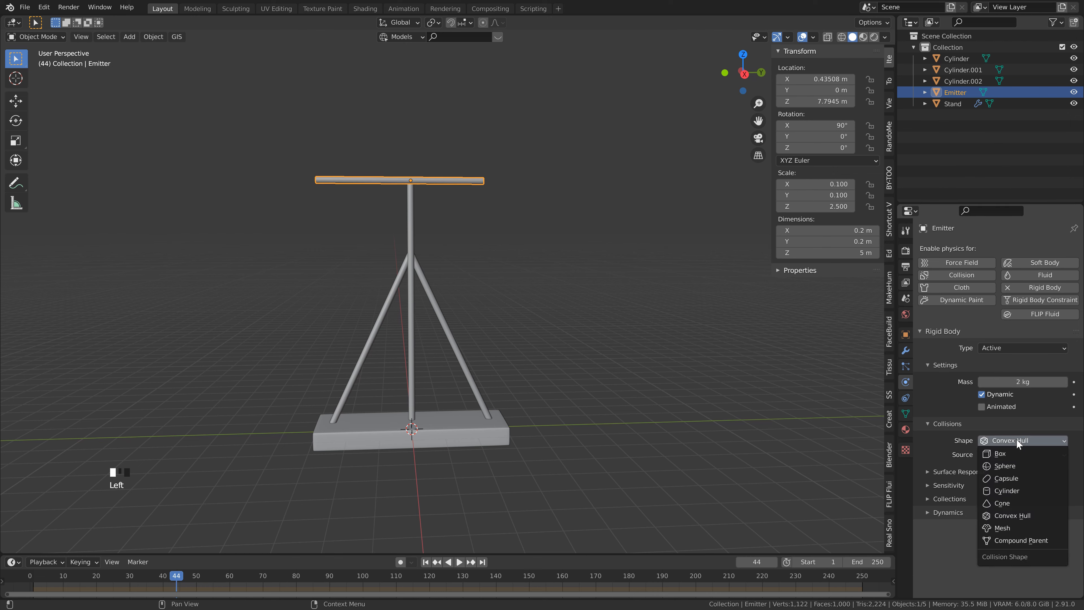
left_click(993, 527)
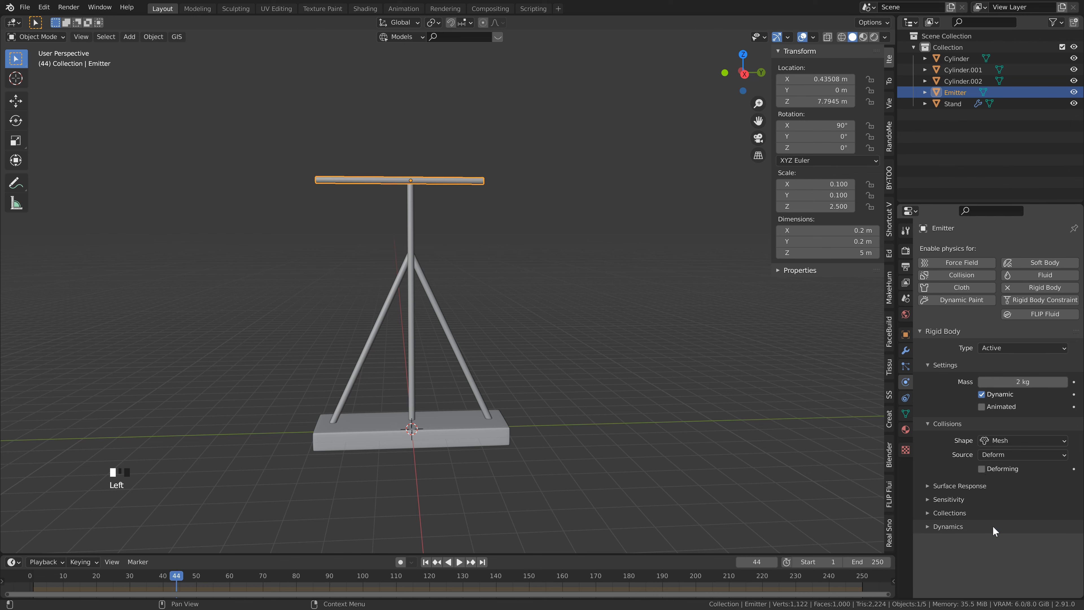
left_click(1006, 440)
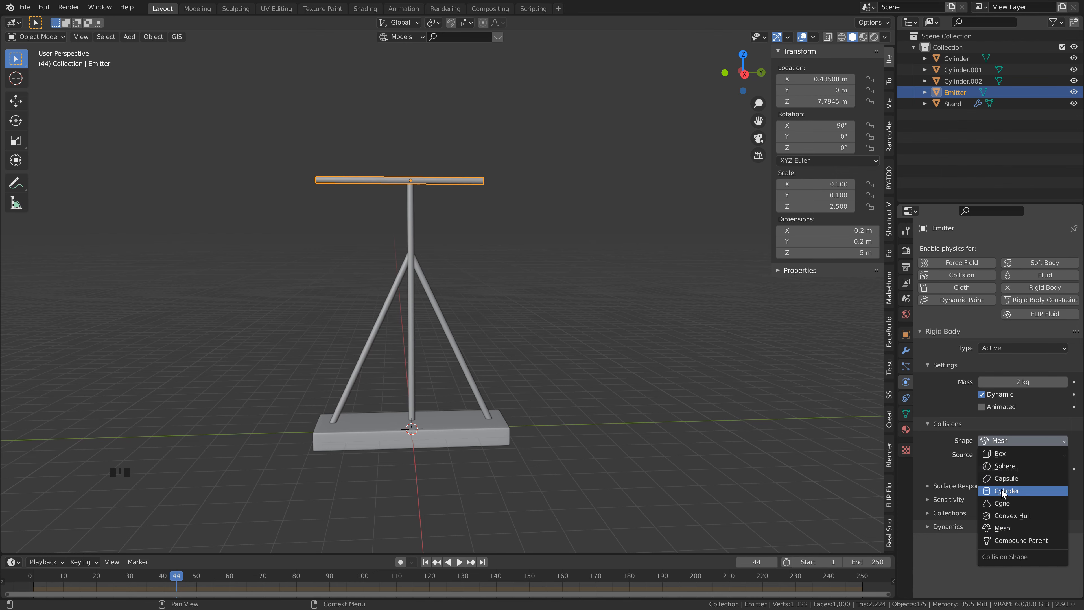
Step: Make the upright pole an active rigid body with a Mesh collision shape
left_click(417, 248)
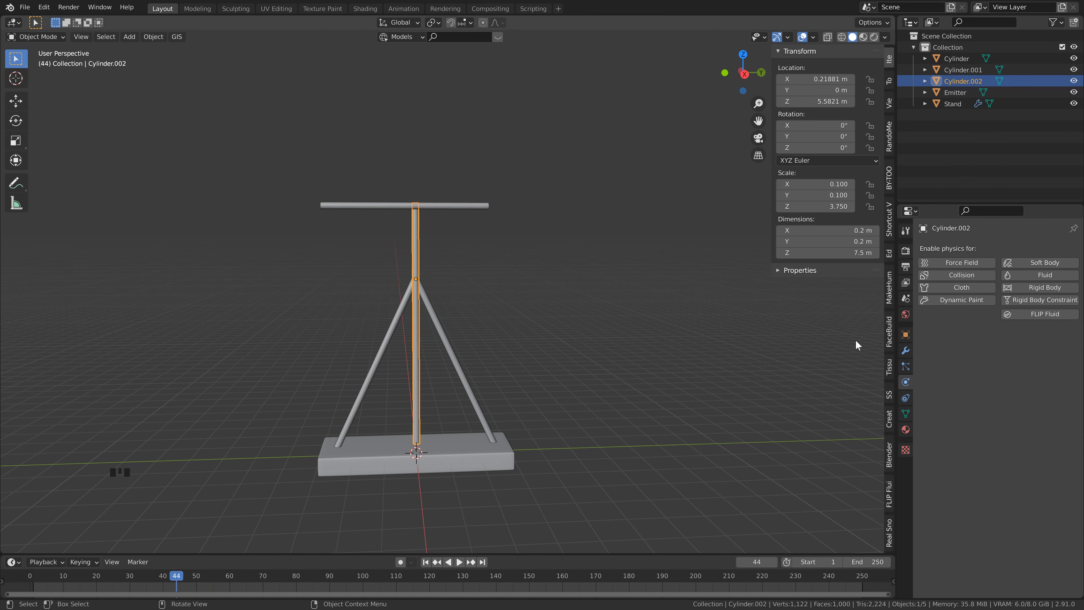
left_click(1024, 287)
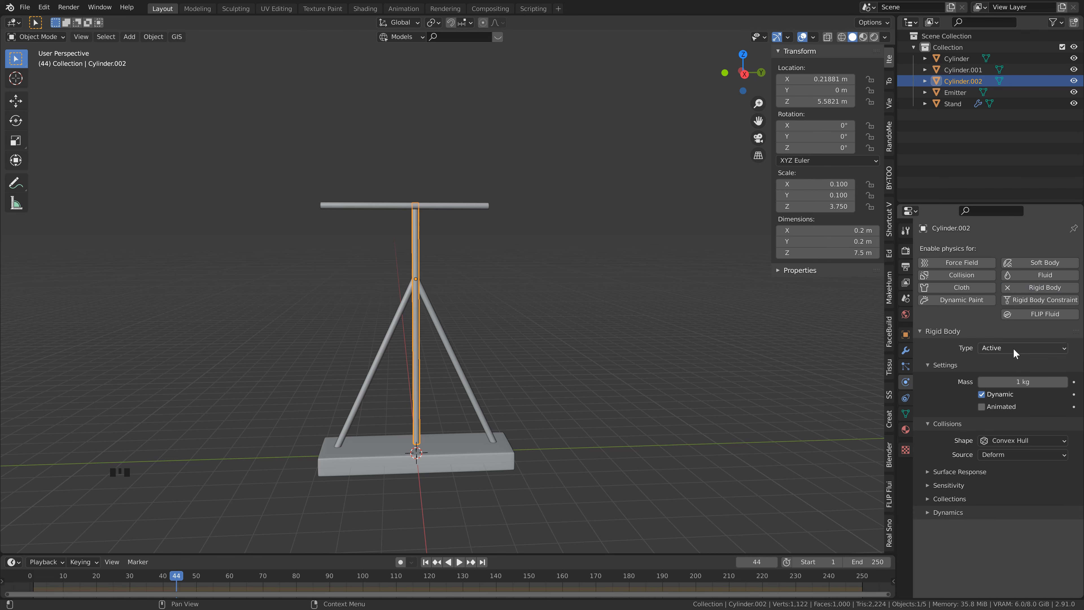
left_click(1013, 438)
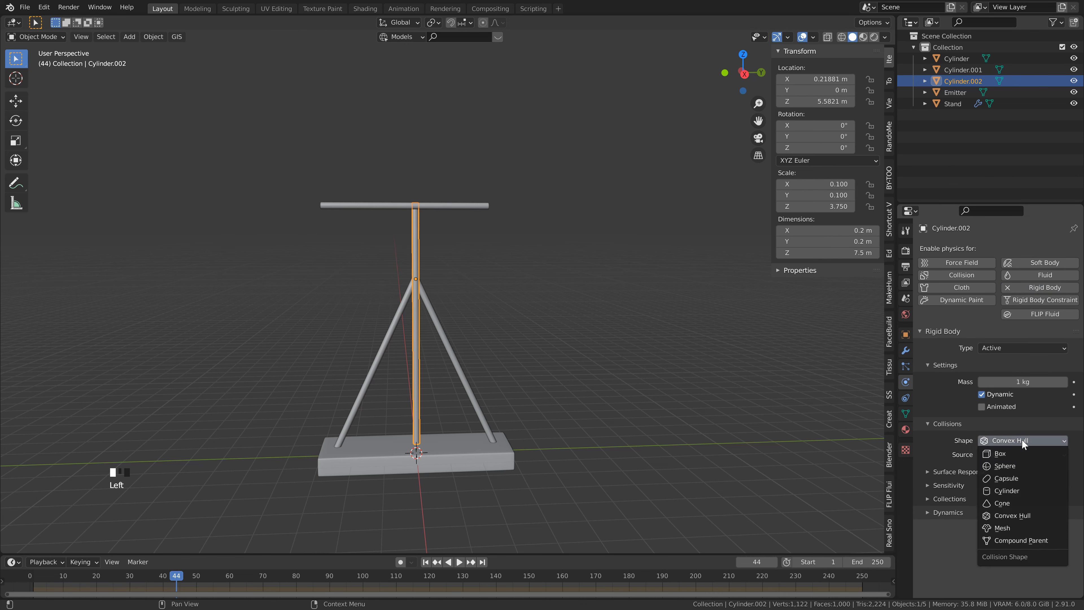
left_click(1009, 529)
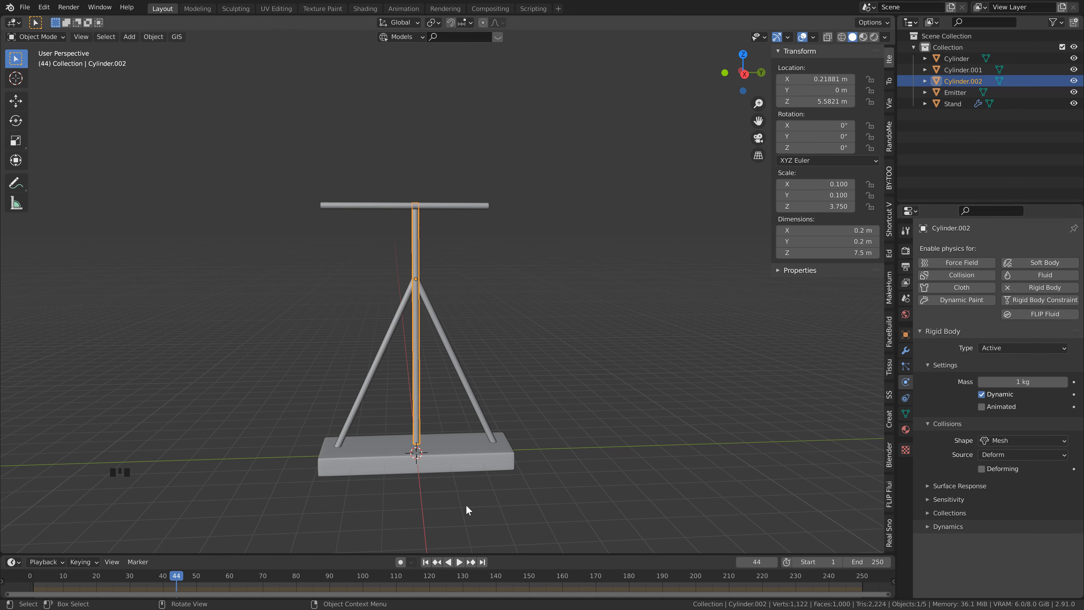
Step: Play the rigid body simulation from the first frame, stop it and return to frame 1
left_click(427, 562)
key("space")
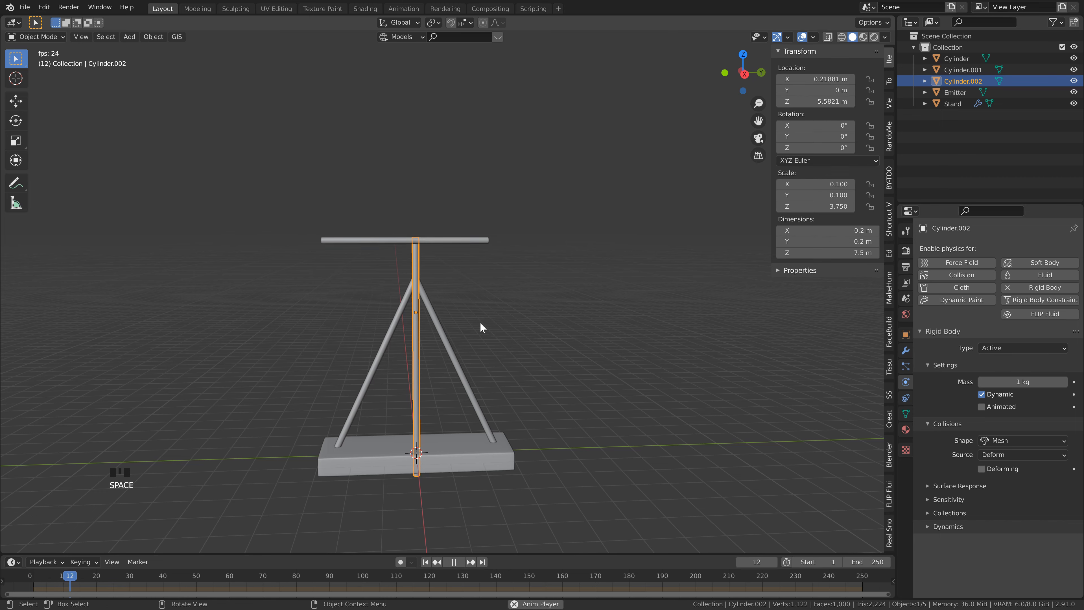
key("space")
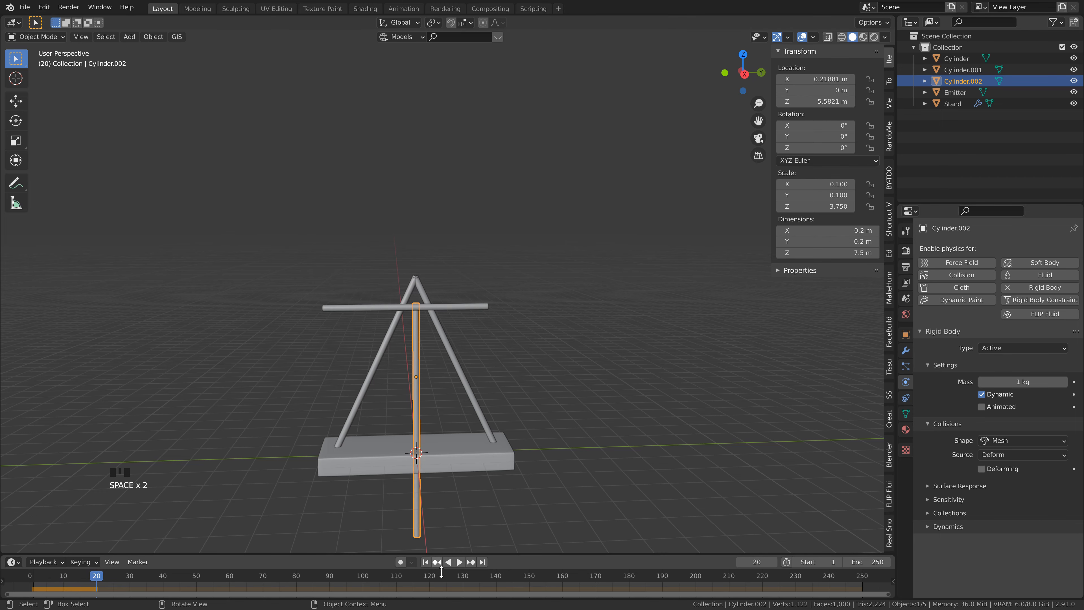
left_click(426, 562)
middle_click_drag(483, 265, 486, 259, "shift")
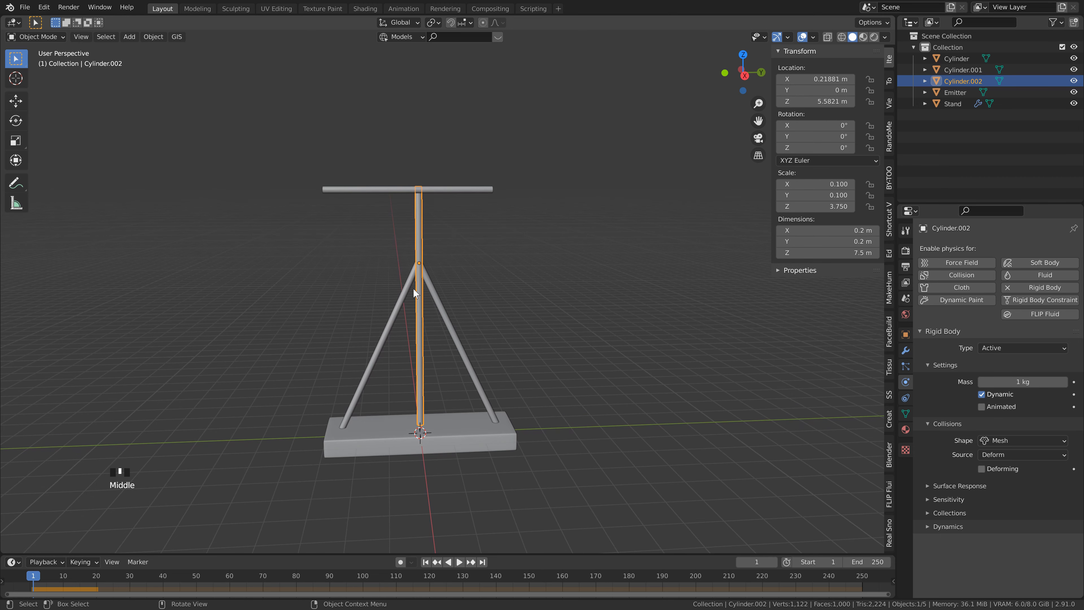
Step: Connect the Emitter crossbar and the upright pole with a rigid body constraint, keeping the pole active
middle_click_drag(359, 230, 445, 227)
left_click(451, 224)
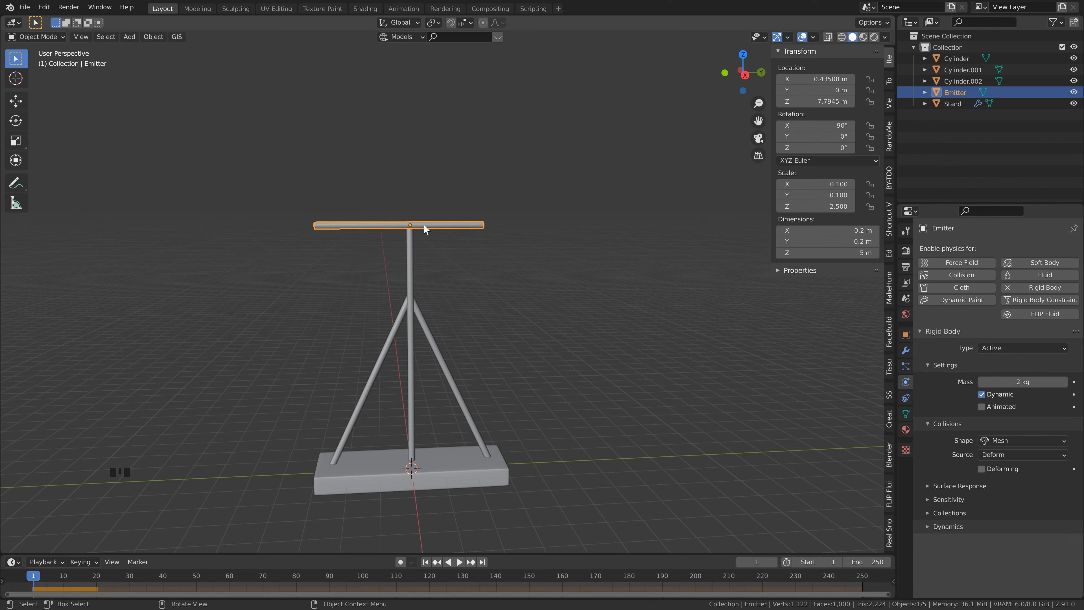
left_click(411, 248, "shift")
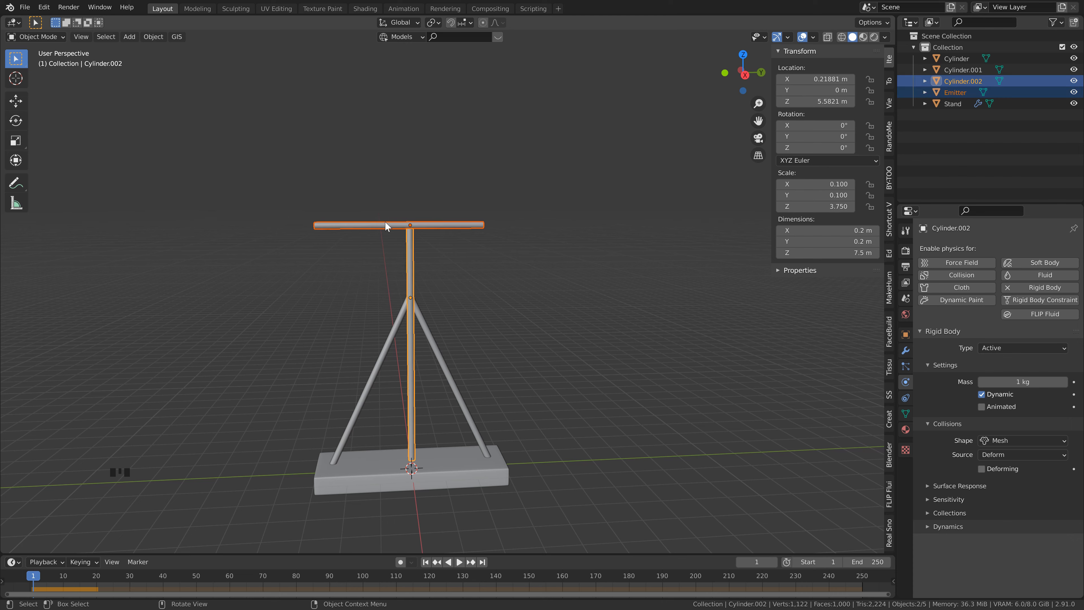
left_click(153, 37)
mouse_move(197, 304)
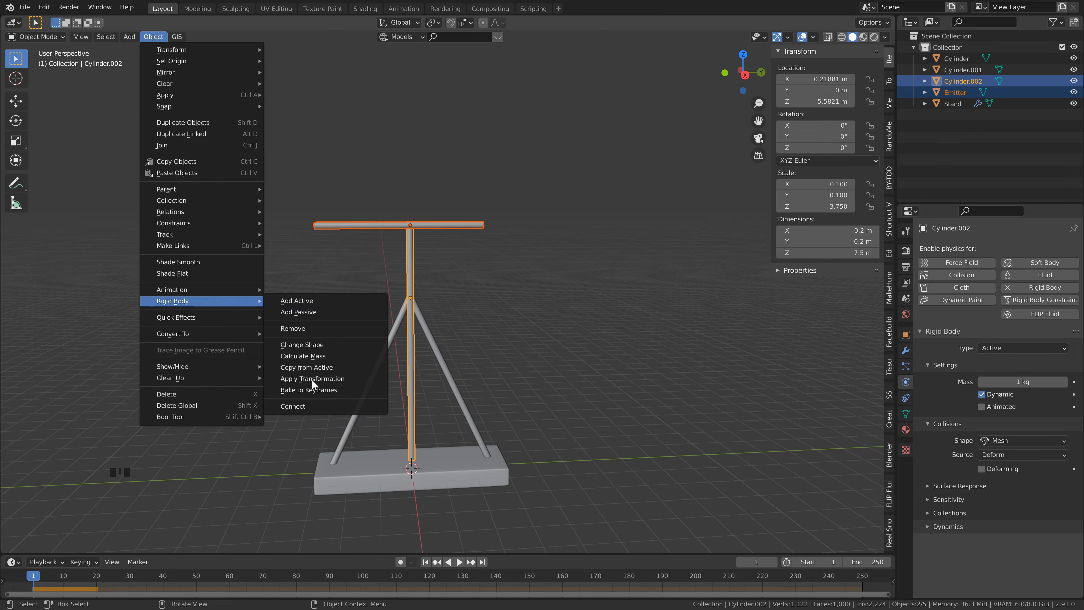
left_click(306, 404)
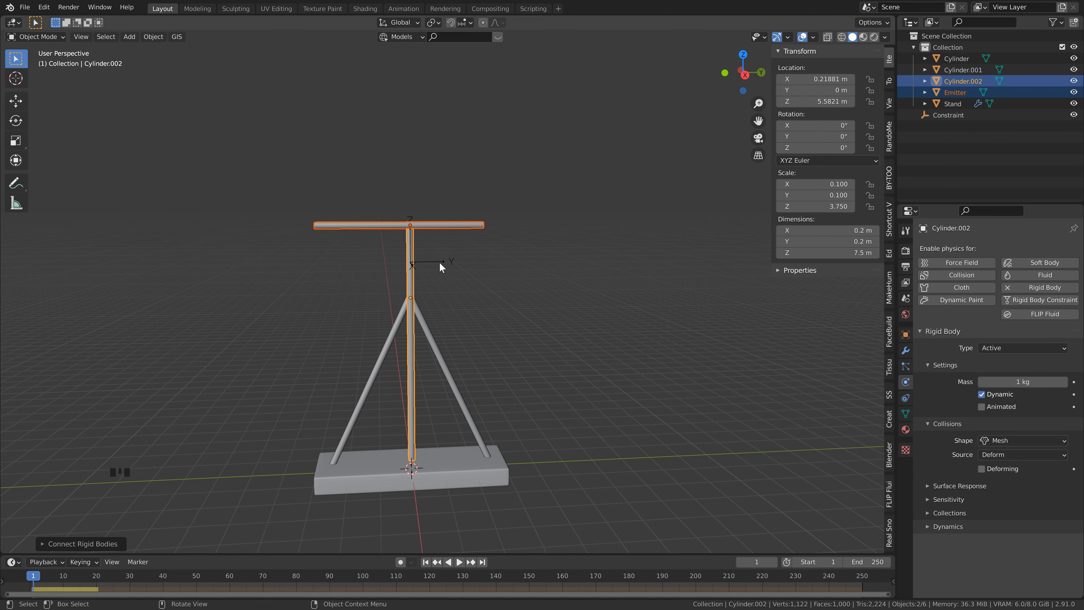
Step: Raise the constraint empty along Z to about 7.81 m, near the crossbar's height
middle_click_drag(359, 277, 394, 296)
scroll(395, 296, "up", 2)
left_click(413, 255)
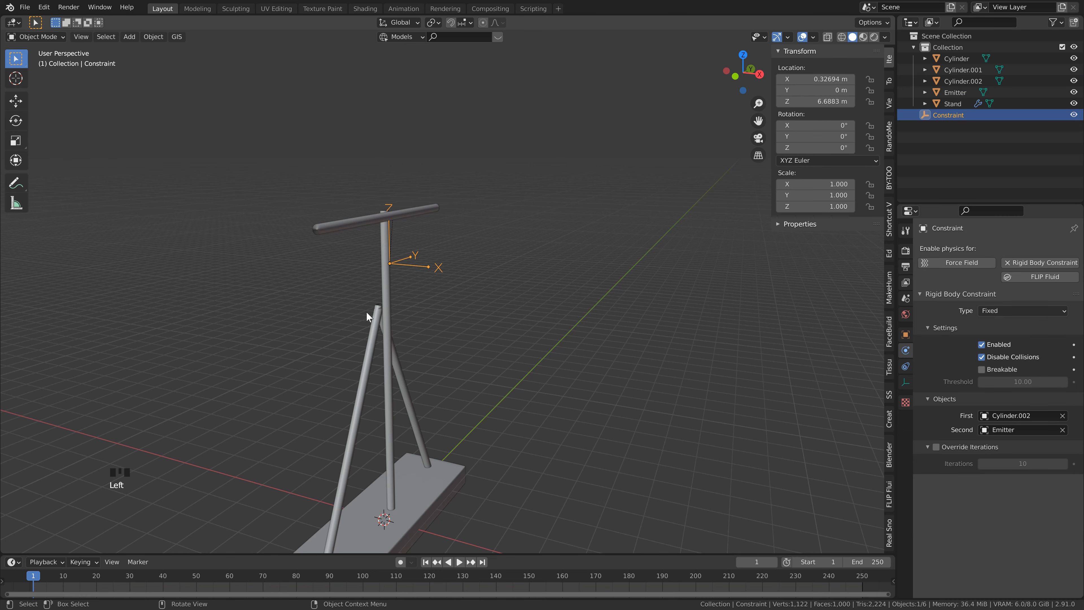
middle_click_drag(412, 279, 436, 273)
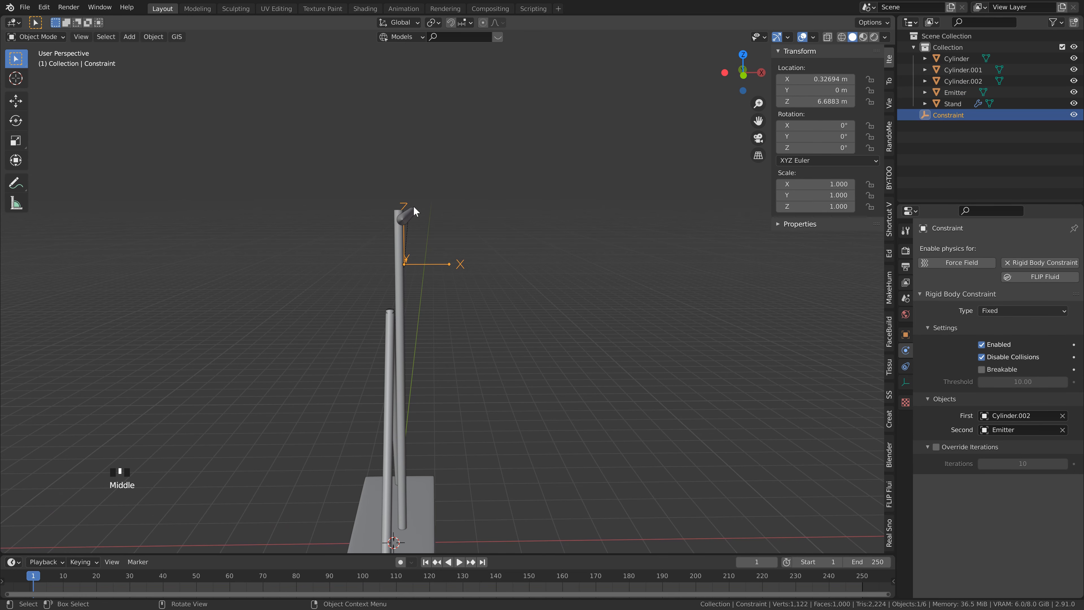
middle_click_drag(403, 214, 415, 224)
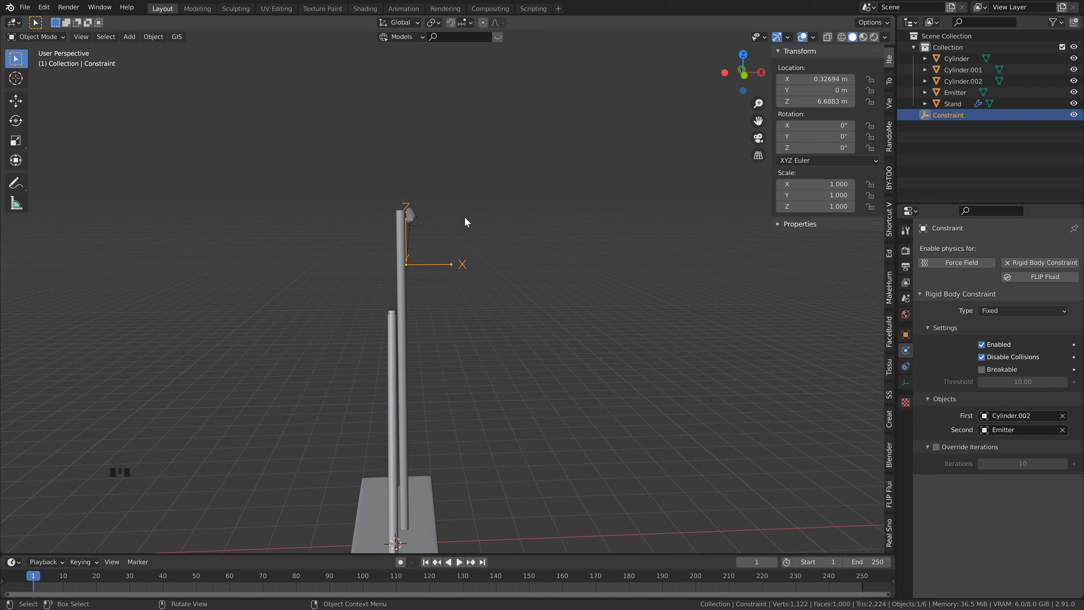
key("g")
key("z")
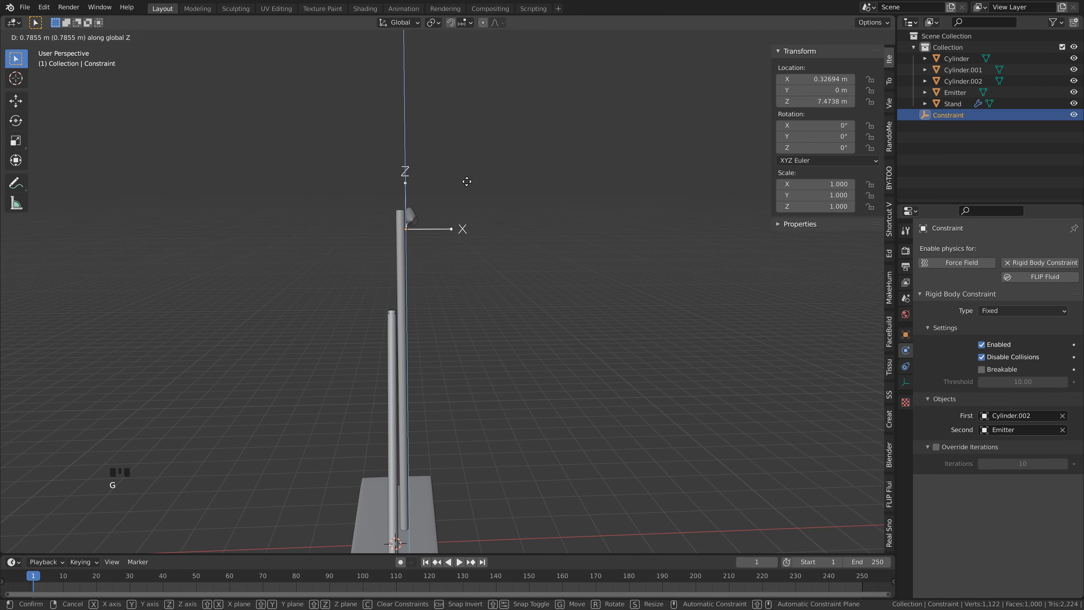
left_click(466, 166)
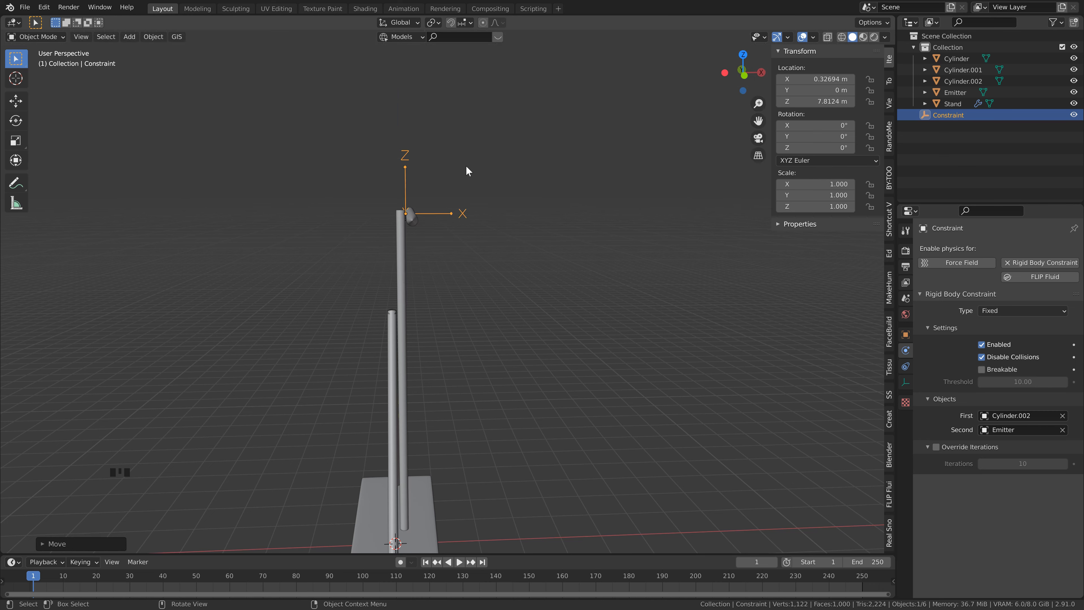
Step: Fine-tune the constraint empty's Z position in front view to about 7.80 m, level with the crossbar
key("KP_1")
scroll(448, 229, "up", 3)
scroll(448, 229, "down", 4)
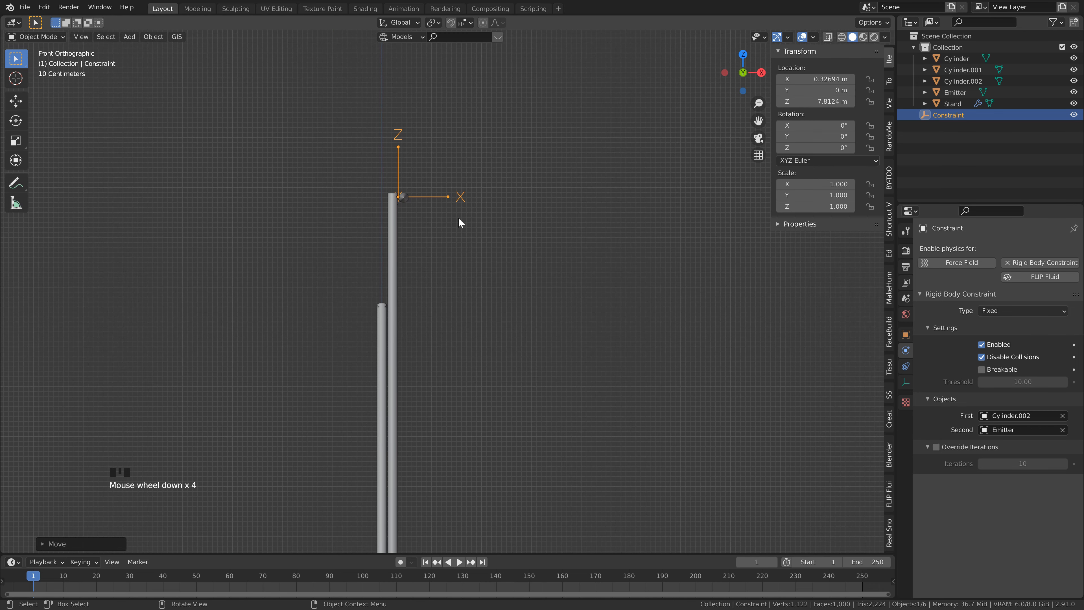
key("g")
middle_click_drag(514, 249, 399, 168)
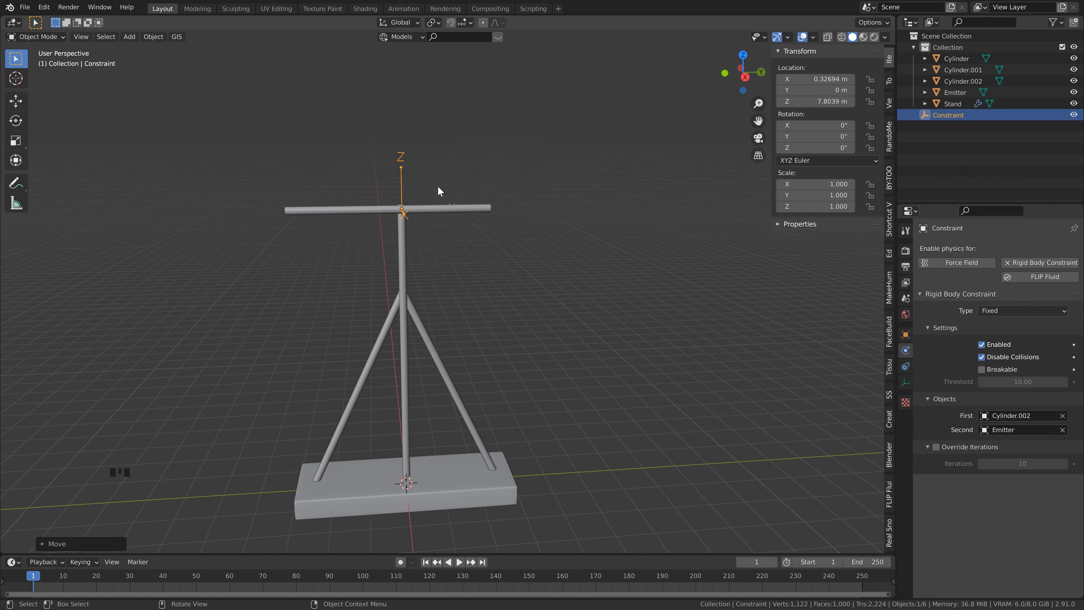
Step: Change the crossbar constraint's type to Hinge and rotate its empty 90° about the global Y axis
left_click(993, 314)
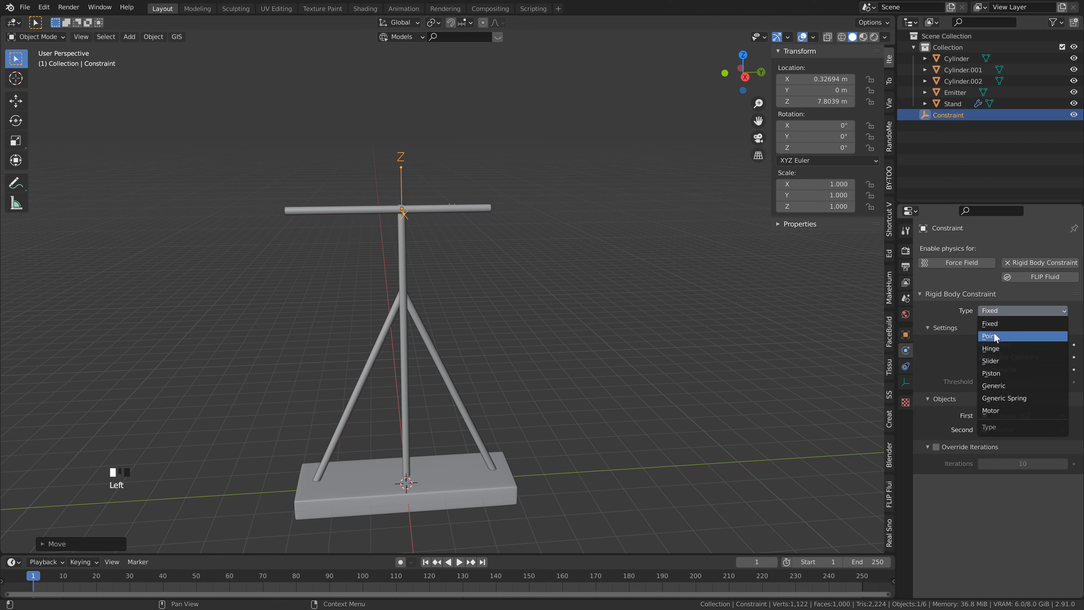
left_click(992, 350)
scroll(461, 236, "up", 2)
middle_click_drag(461, 236, 430, 209)
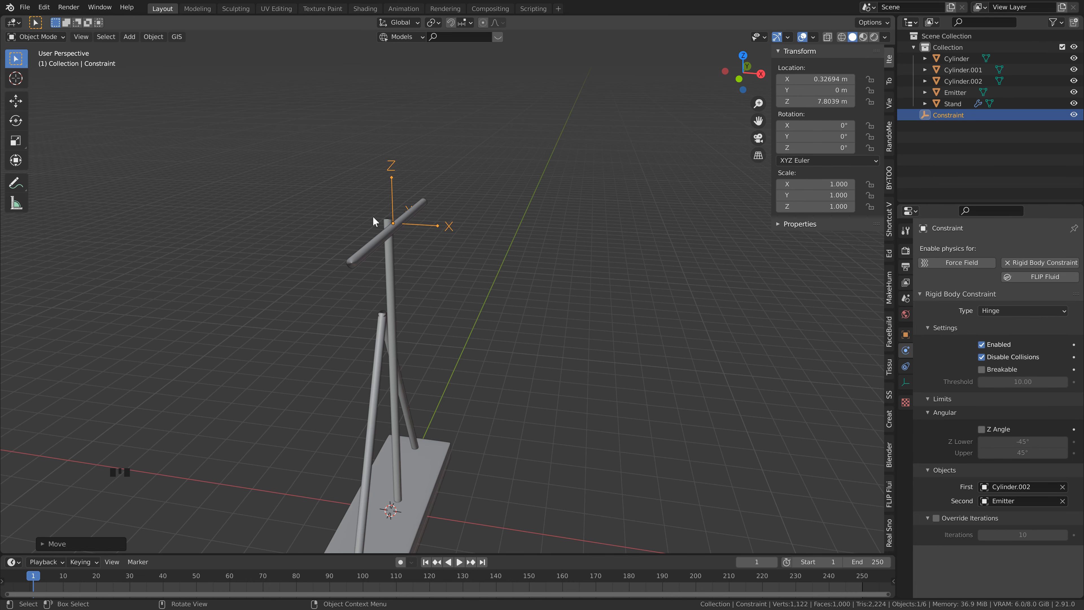
middle_click_drag(379, 203, 363, 193)
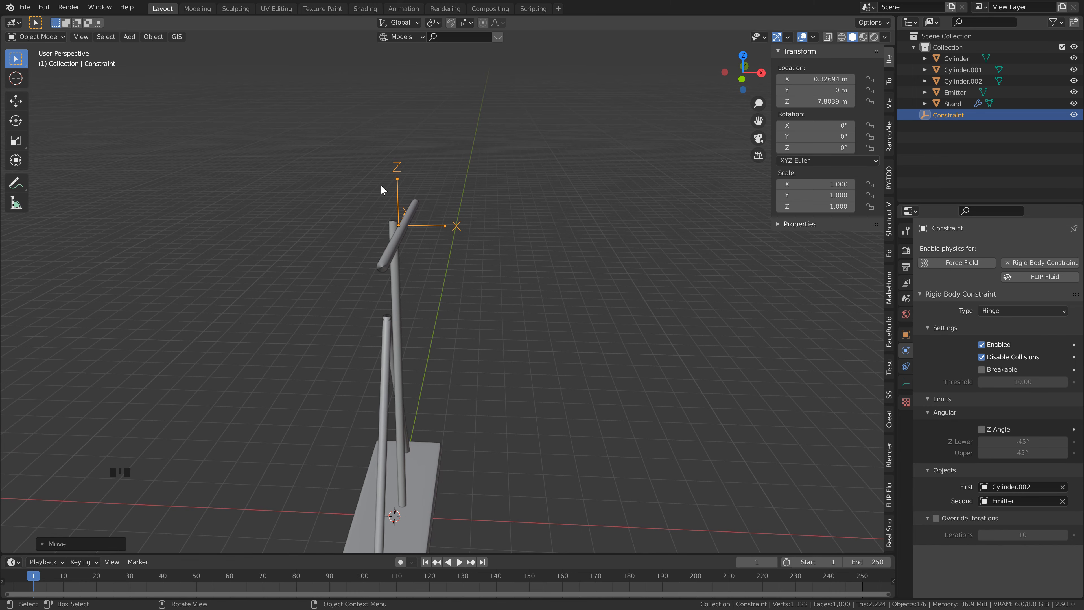
middle_click_drag(428, 240, 398, 214)
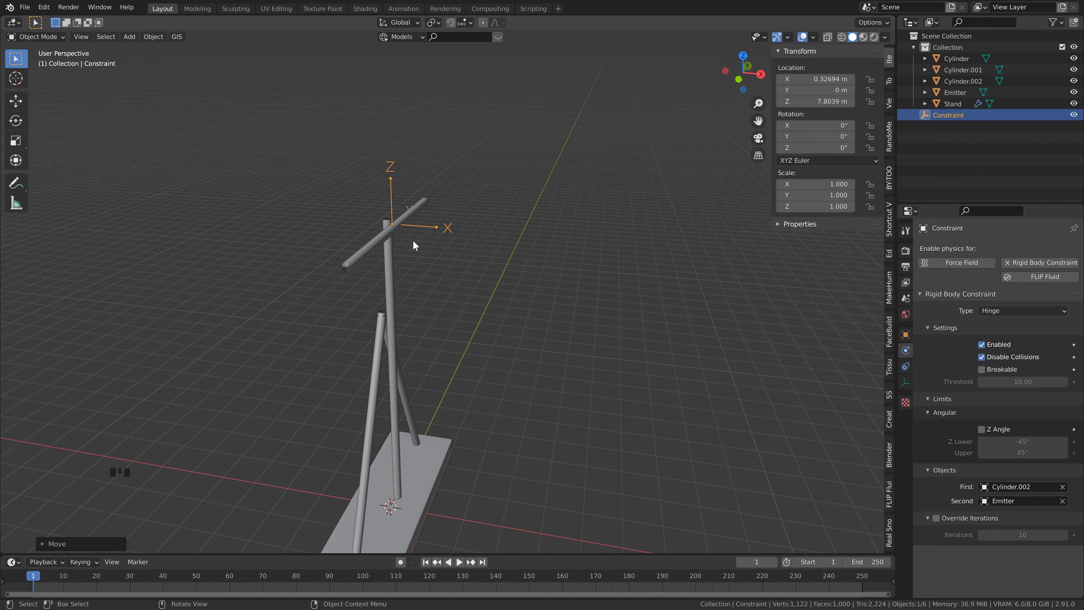
type("ry")
type("90")
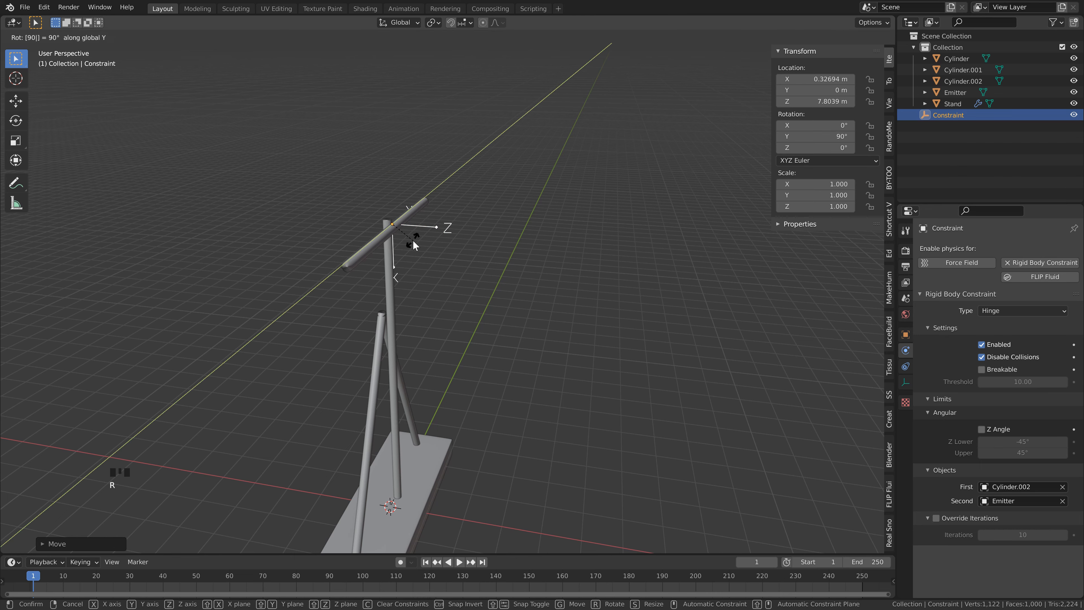
key("Return")
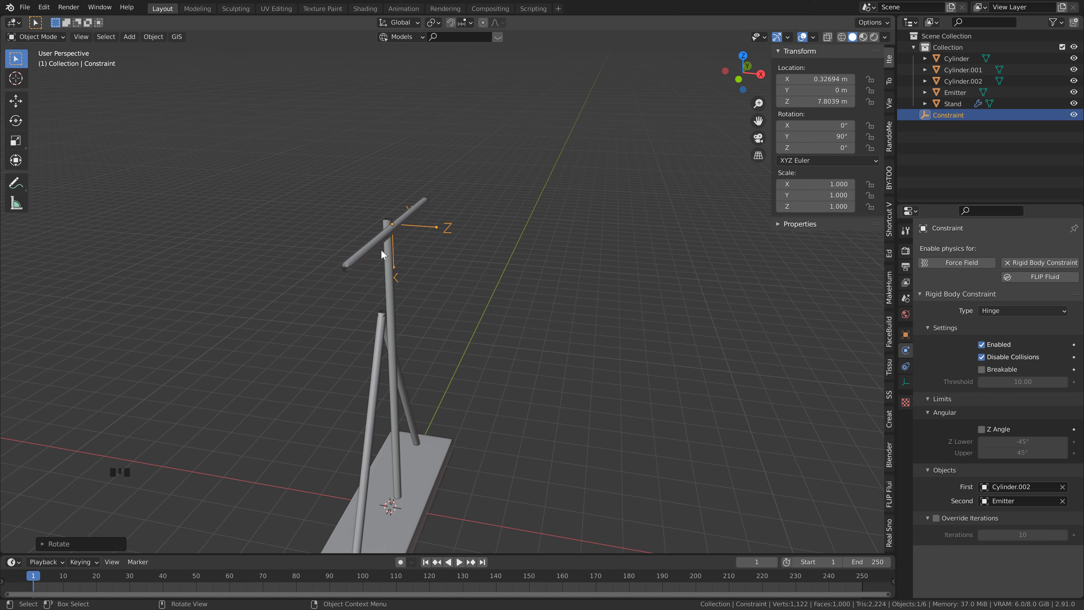
Step: Parent the crossbar's constraint empty to the upright pole as Object and save the file
middle_click_drag(391, 242, 421, 220)
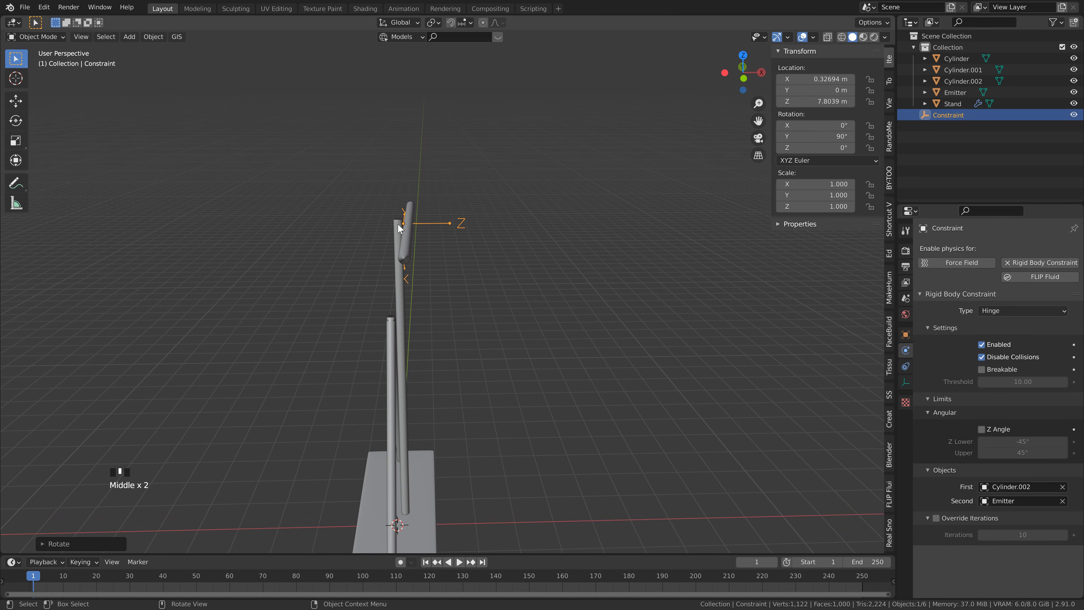
middle_click_drag(440, 278, 409, 260)
middle_click_drag(405, 220, 357, 178)
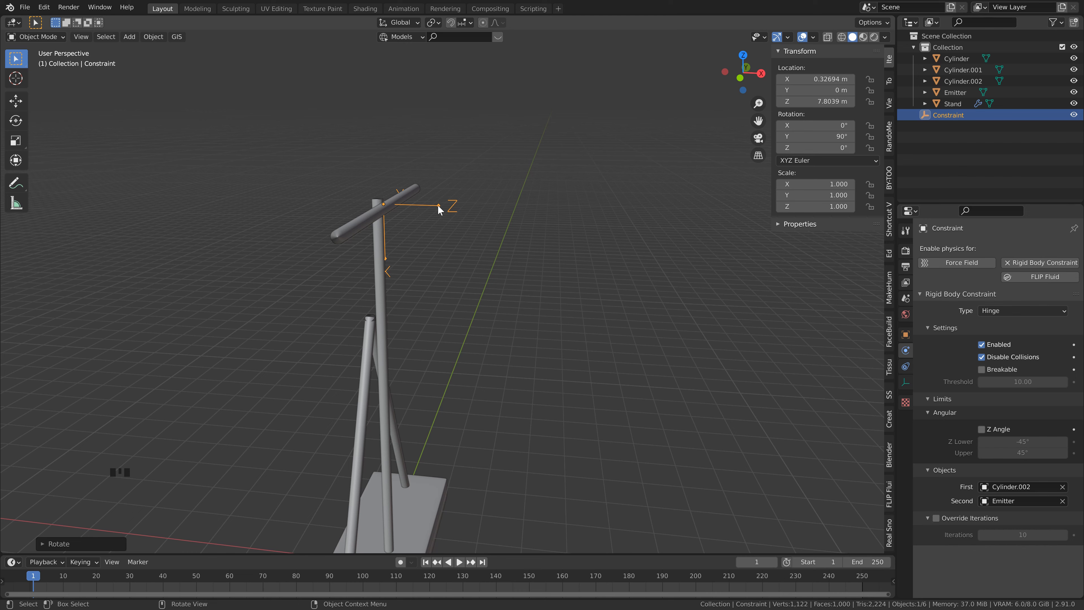
left_click(380, 231, "shift")
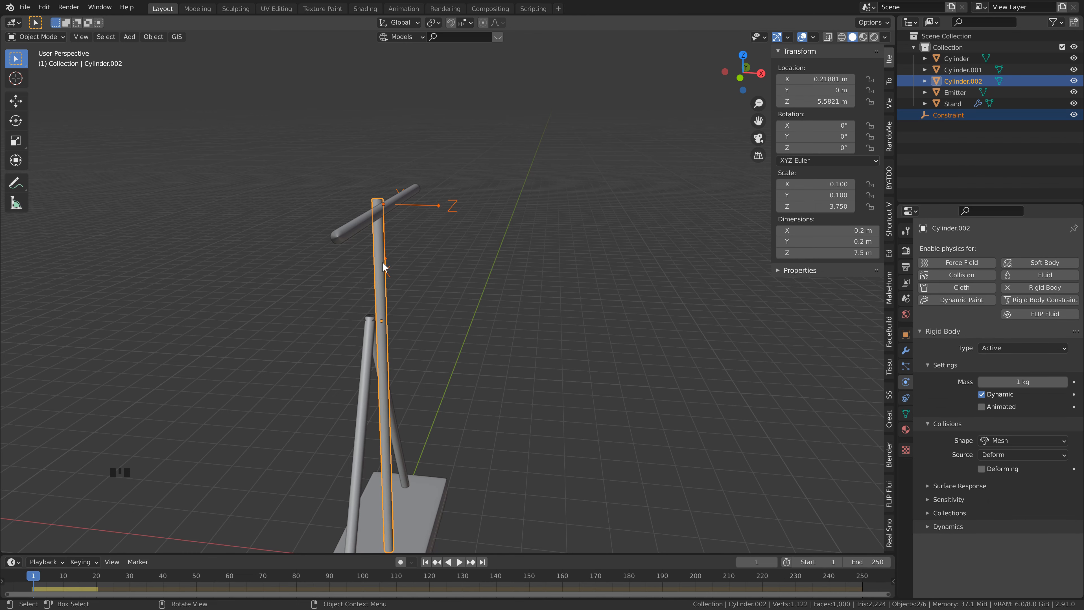
key("ctrl+p")
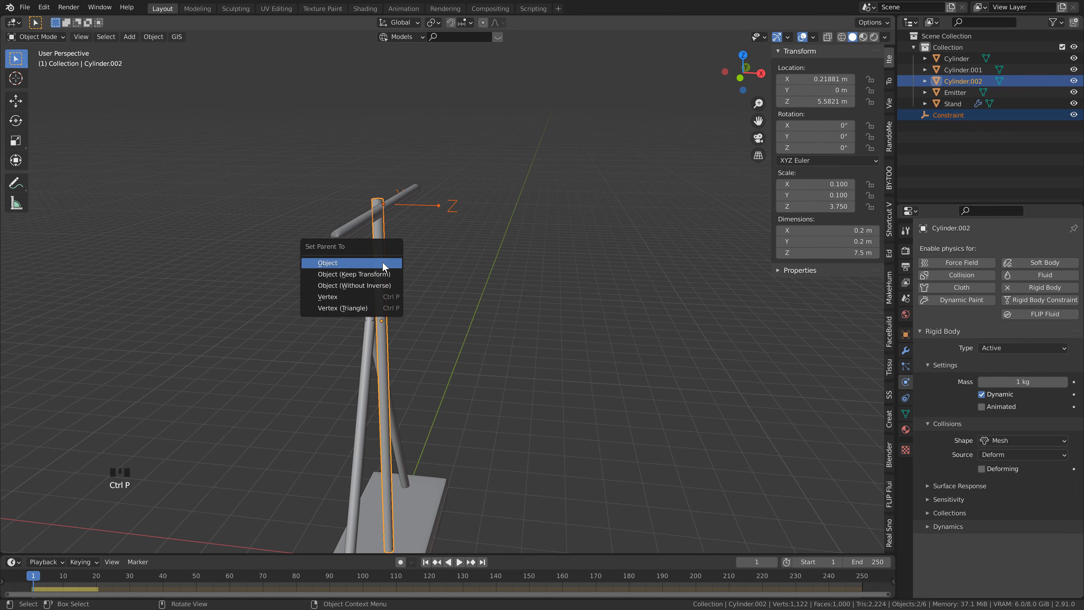
left_click(383, 262)
key("ctrl+s")
Step: Play the rigid body simulation briefly, return to frame 1 and save the file
middle_click_drag(430, 248, 491, 278, "shift")
left_click(496, 278)
key("space")
key("space")
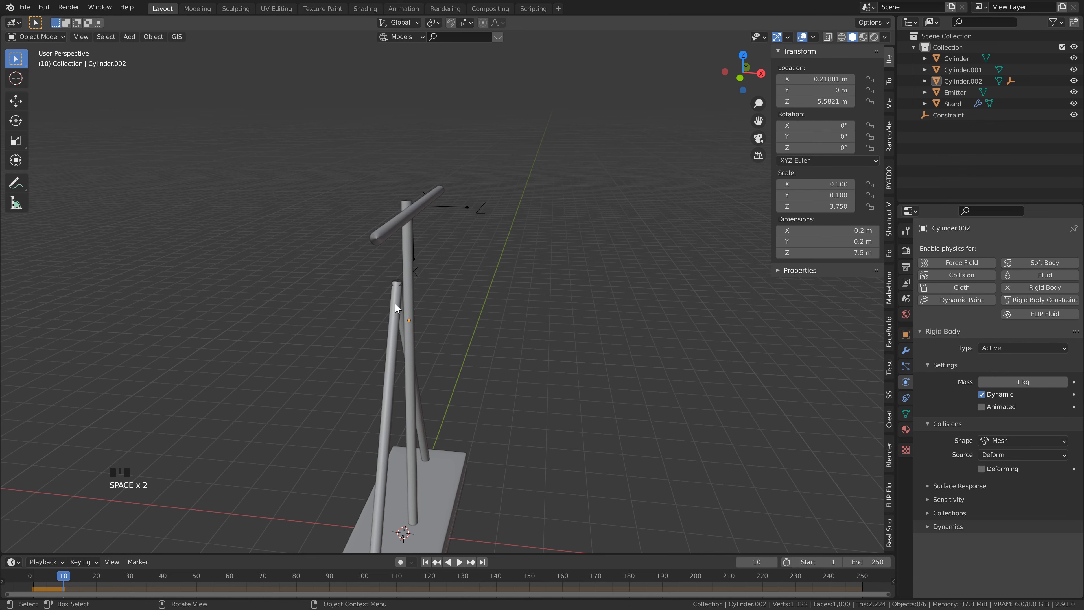
left_click(426, 562)
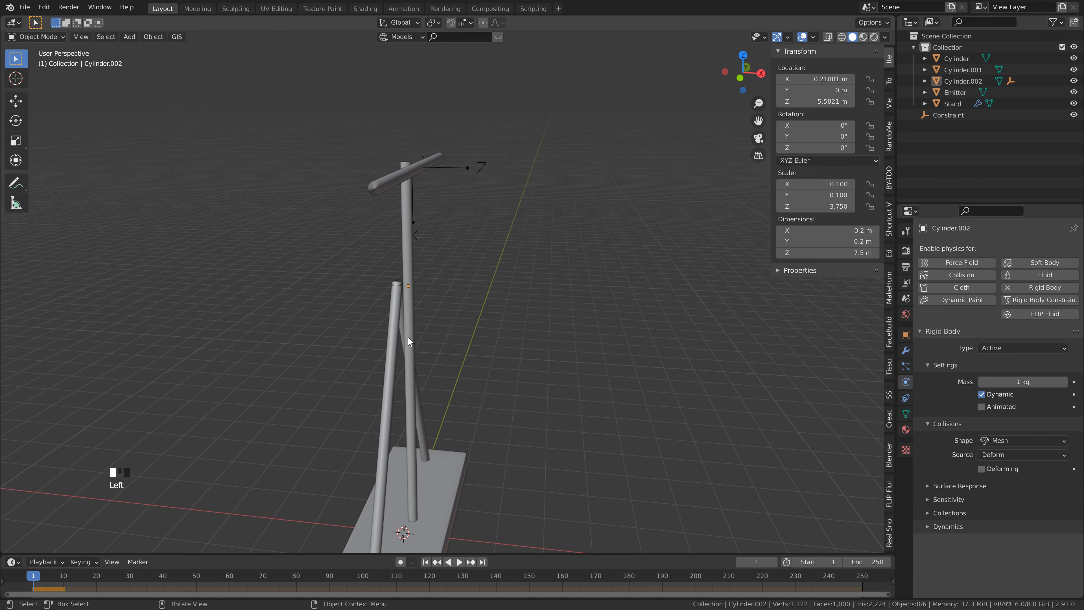
key("ctrl+s")
Step: Add a mesh cylinder at the origin and rotate it 90° about the global Y axis
middle_click_drag(407, 335, 345, 221)
left_click(370, 284)
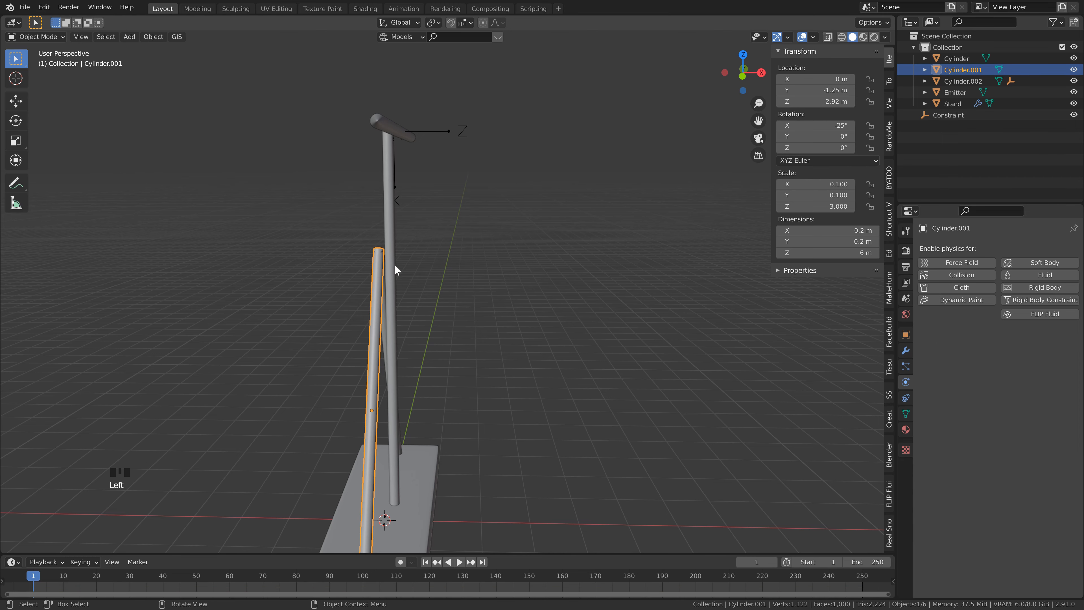
middle_click_drag(405, 273, 469, 281)
scroll(376, 263, "up", 2)
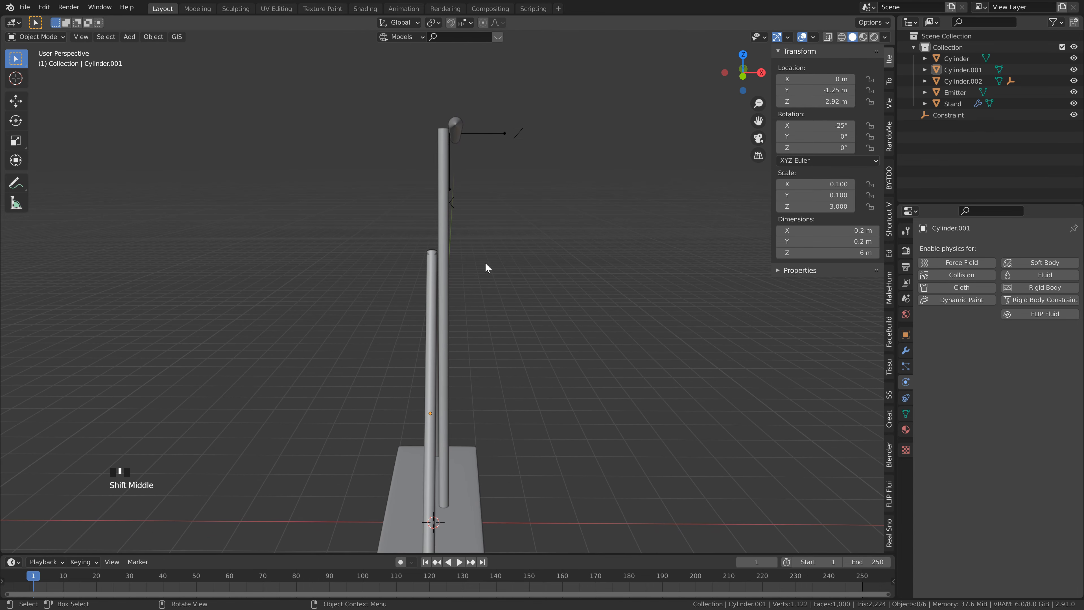
key("shift+a")
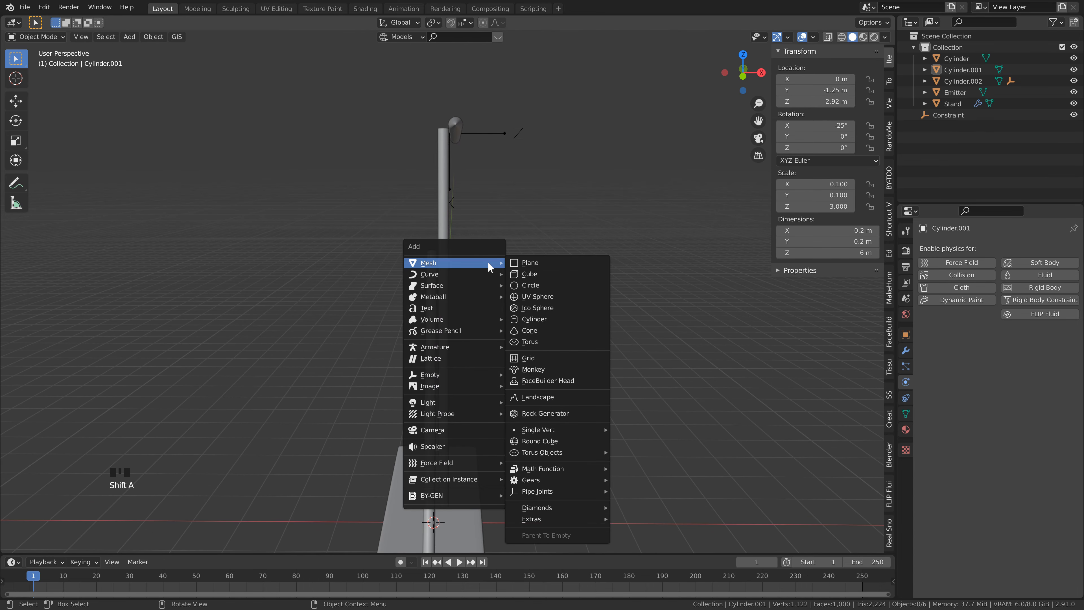
left_click(549, 318)
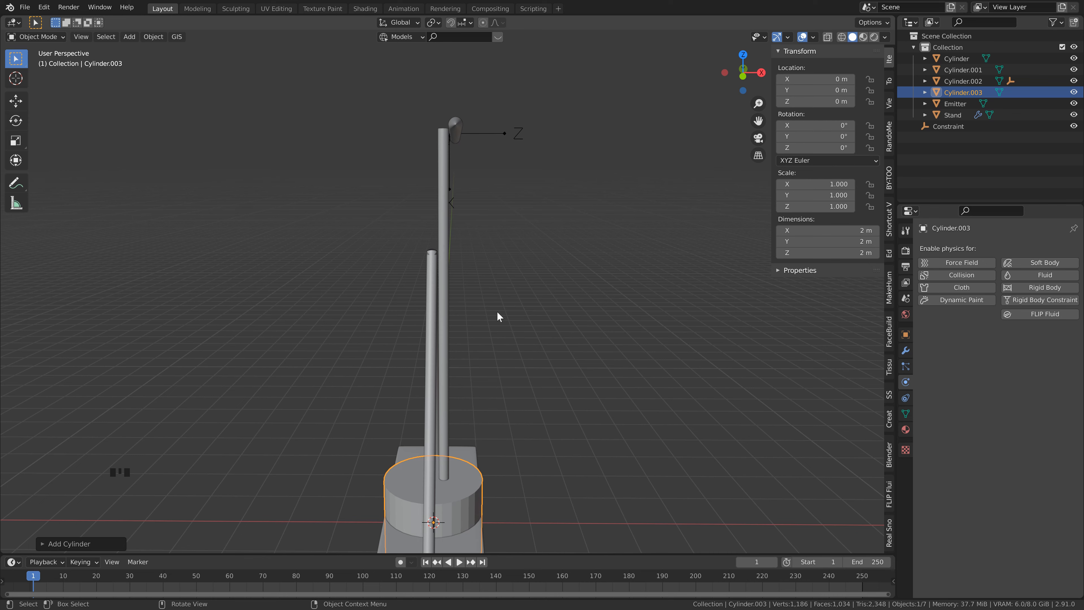
type("ry90")
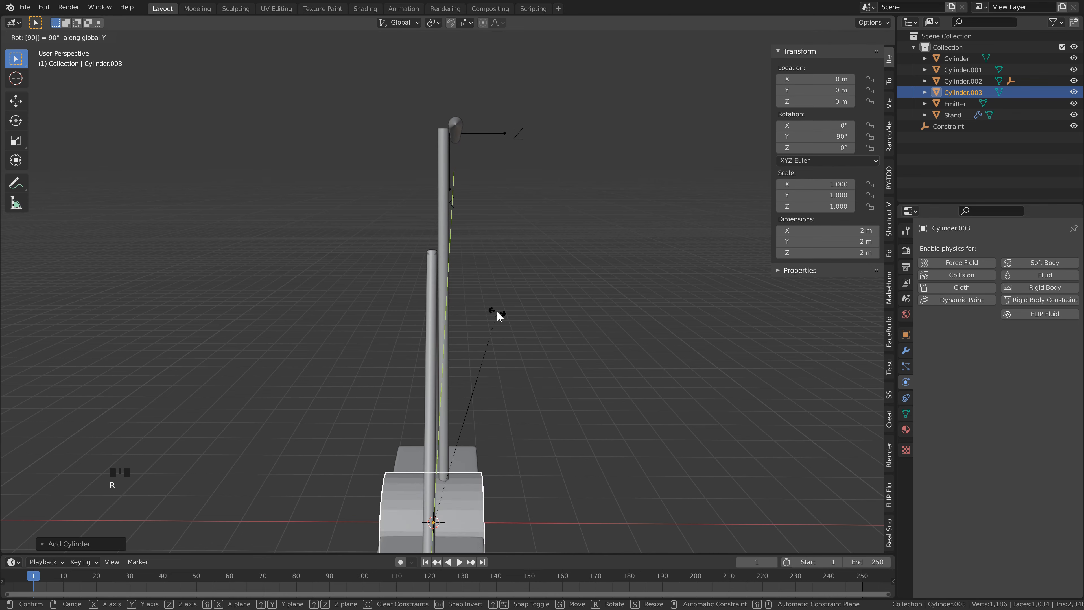
key("Return")
Step: Raise the new cylinder along Z to about 5.59 m, at the slanted rods' tops, and scale it by 0.1
key("g")
key("z")
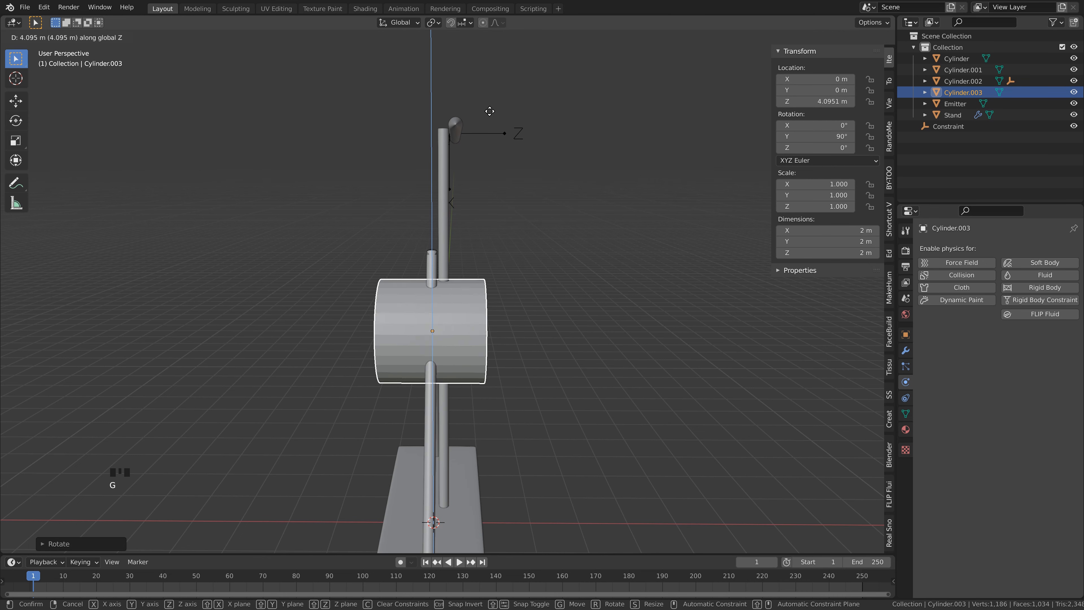
left_click(492, 41)
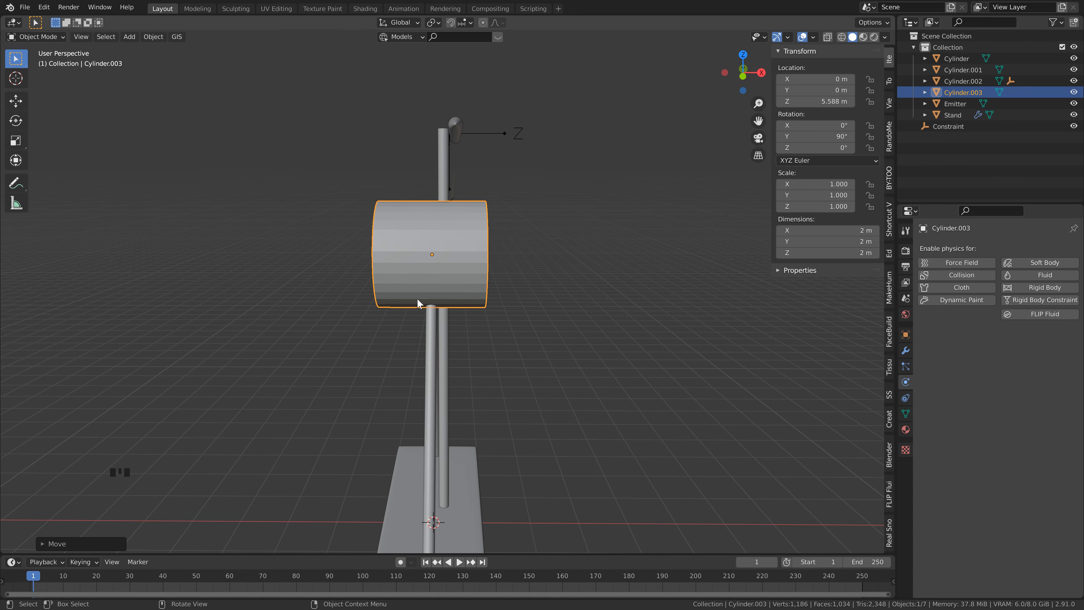
type("s")
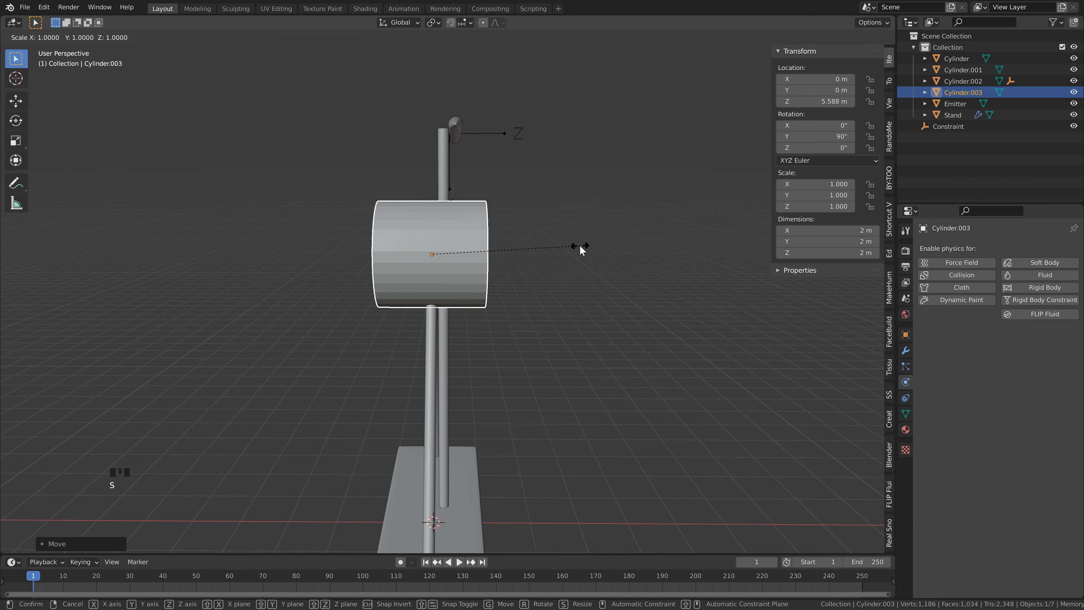
type(".1")
left_click(547, 237)
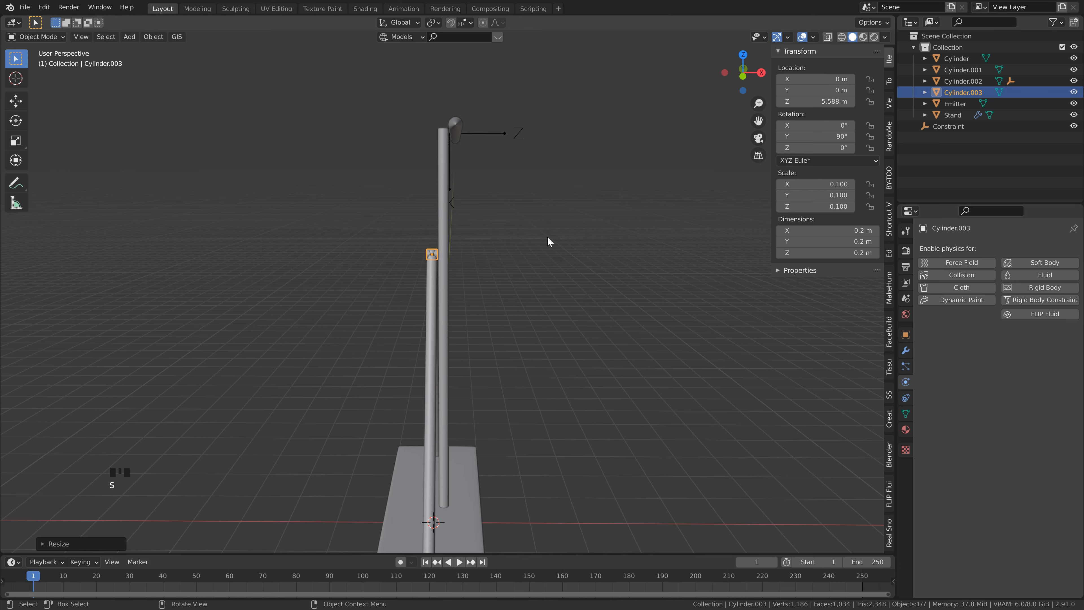
Step: Make the small cylinder a passive rigid body with the Mesh collision shape
scroll(488, 269, "up", 2)
middle_click_drag(490, 263, 489, 262)
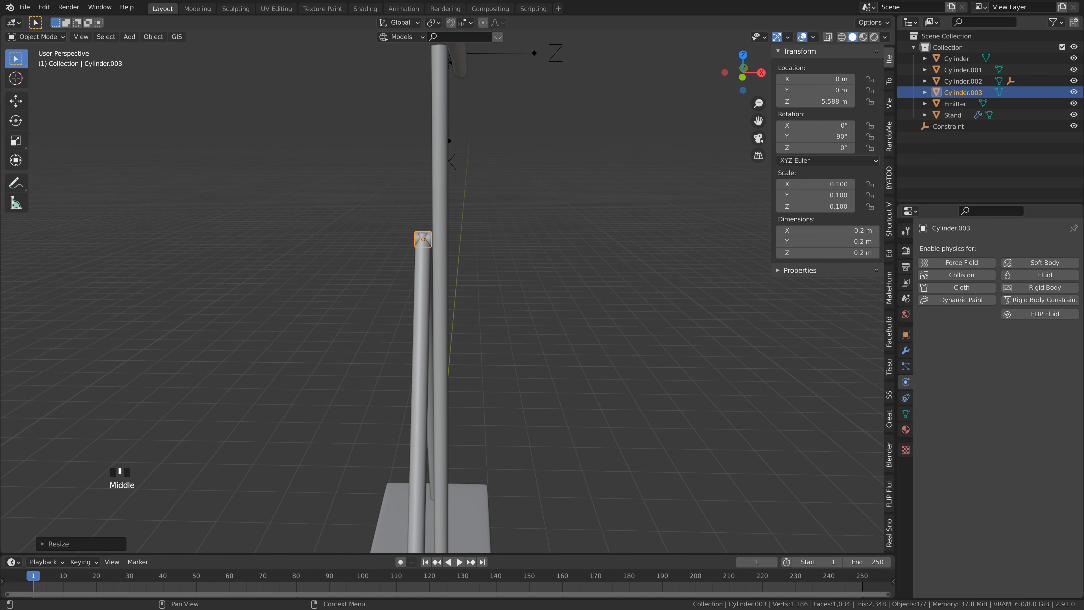
left_click(1070, 289)
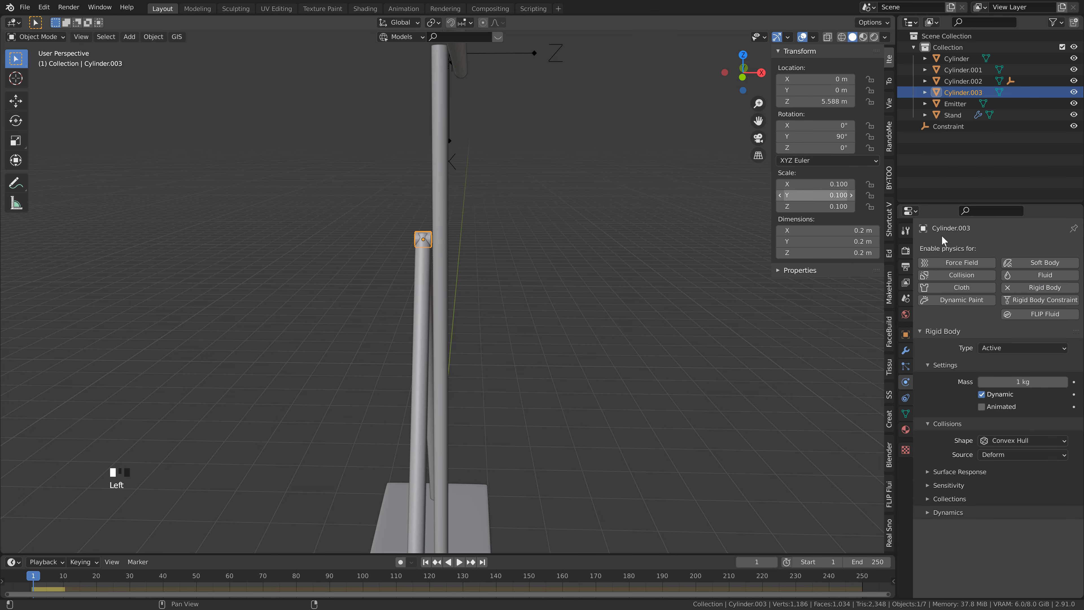
left_click(999, 348)
left_click(999, 374)
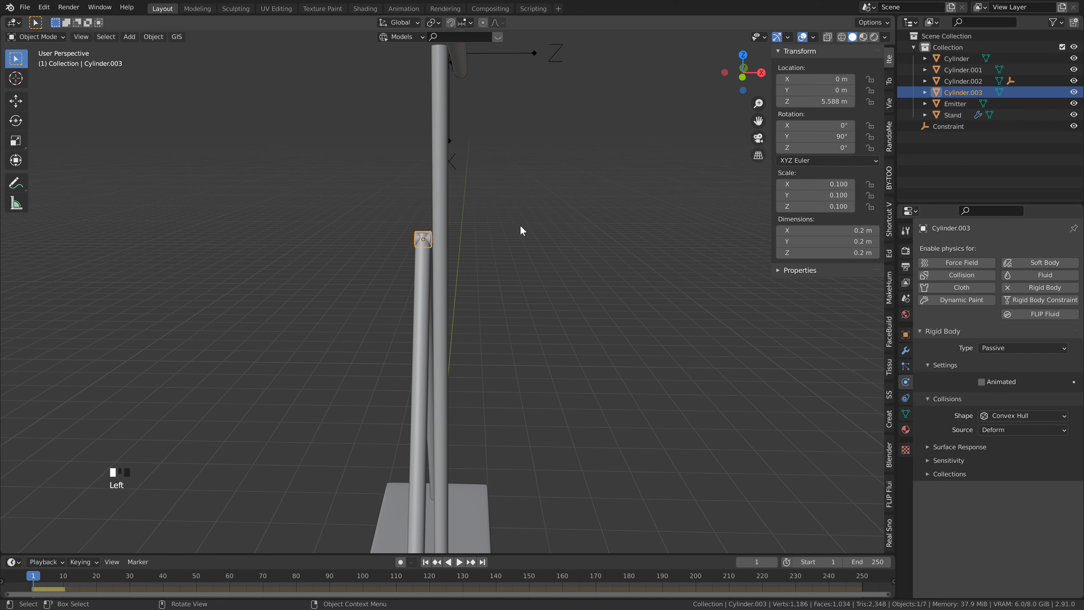
left_click(1021, 415)
left_click(1010, 416)
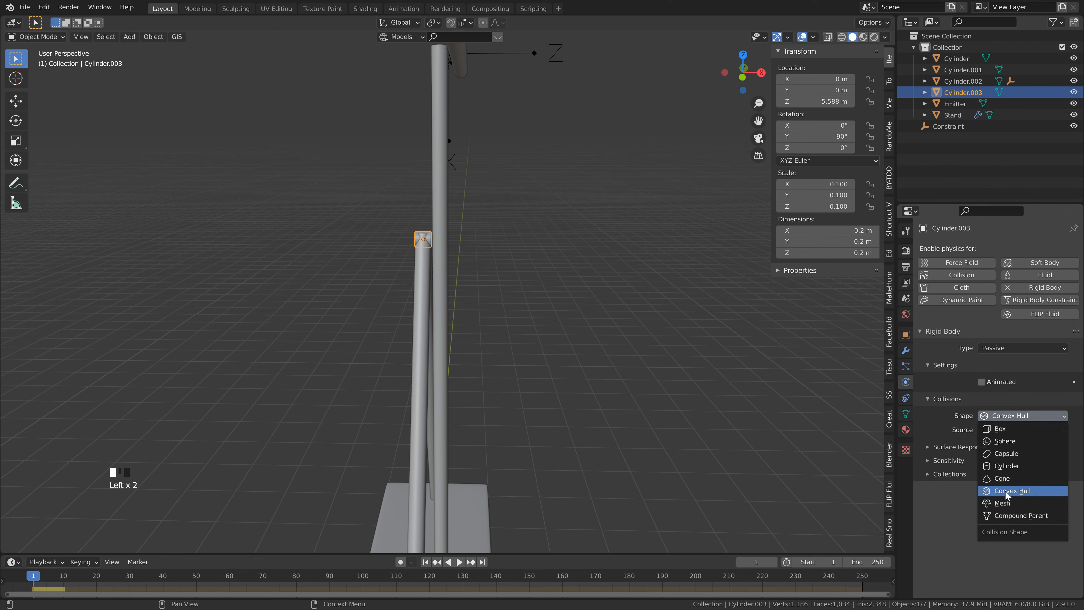
left_click(1006, 503)
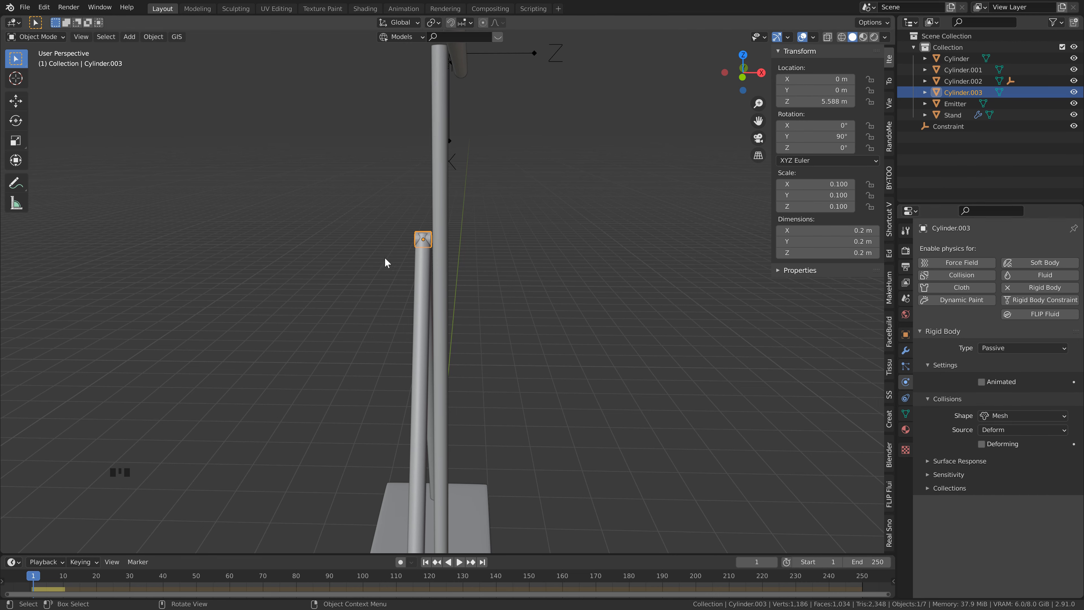
Step: Connect the upright pole and the small cylinder with a rigid body constraint, keeping the small cylinder active
left_click(441, 244)
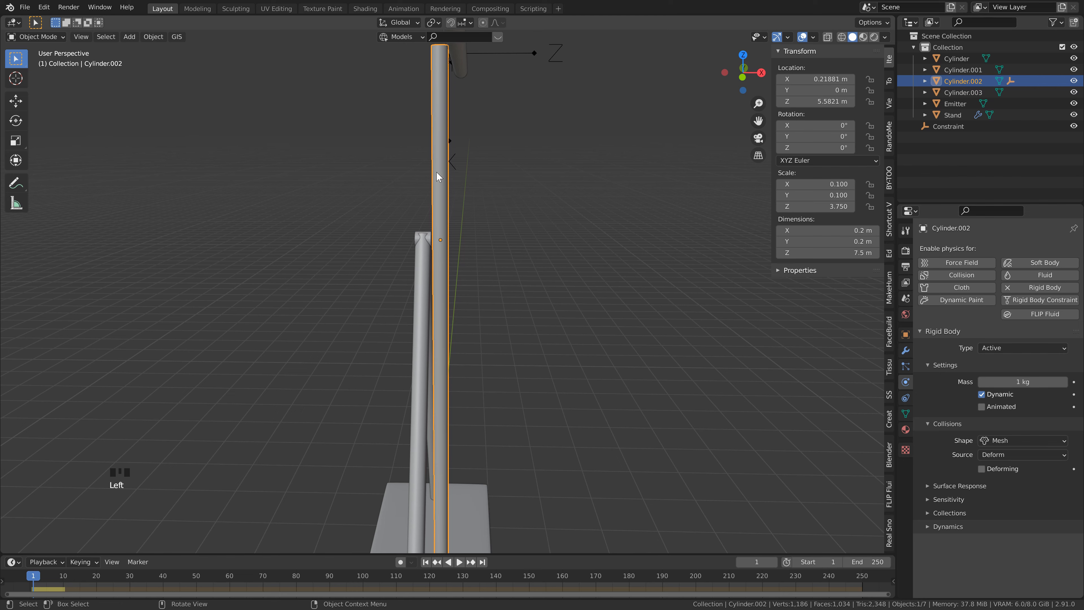
left_click(417, 237, "shift")
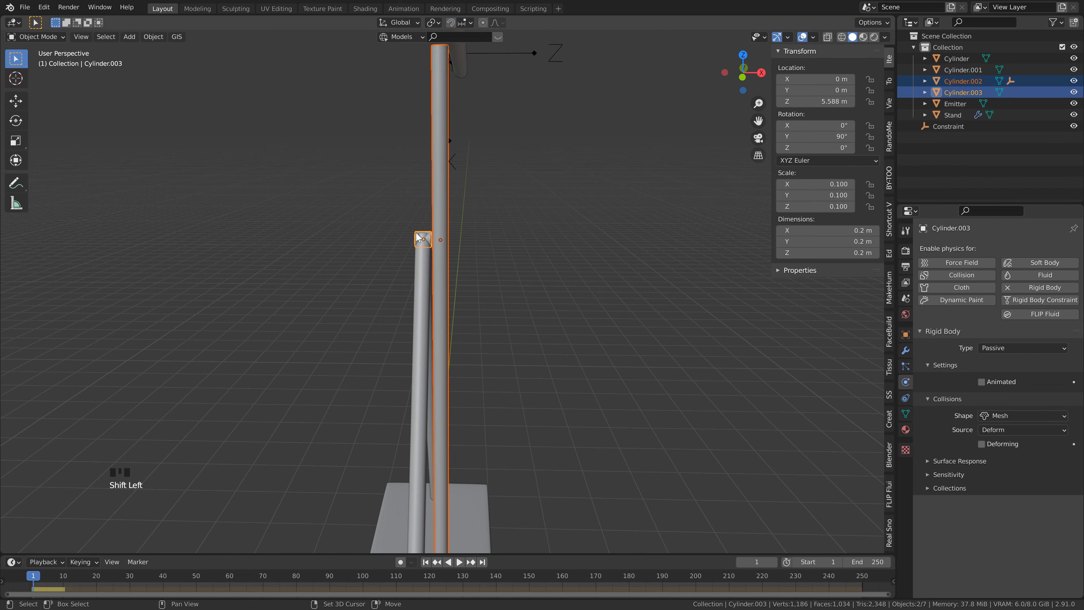
left_click(376, 213)
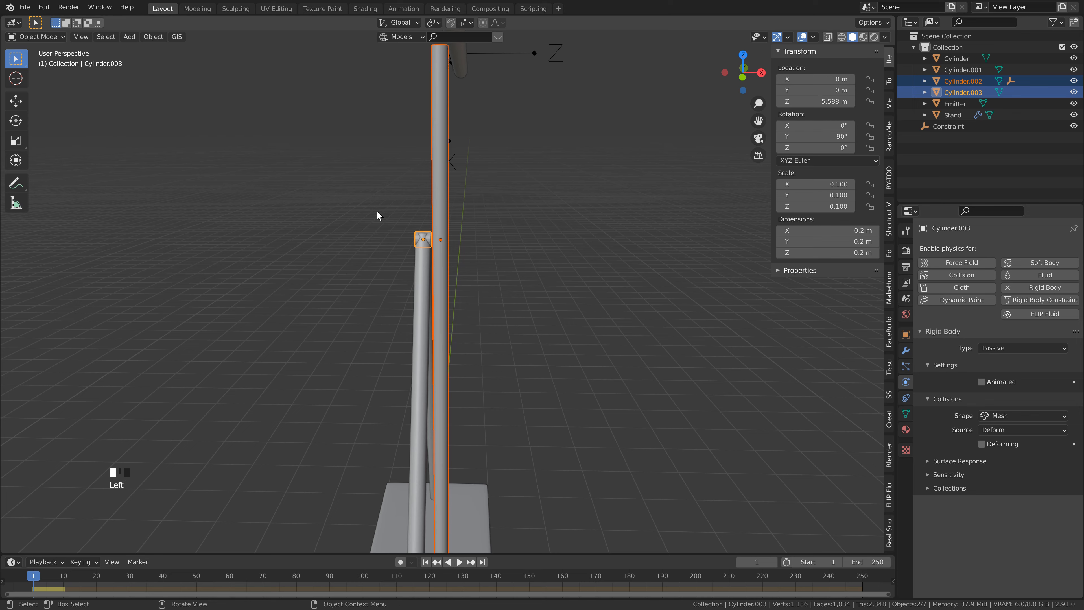
left_click(161, 40)
mouse_move(201, 301)
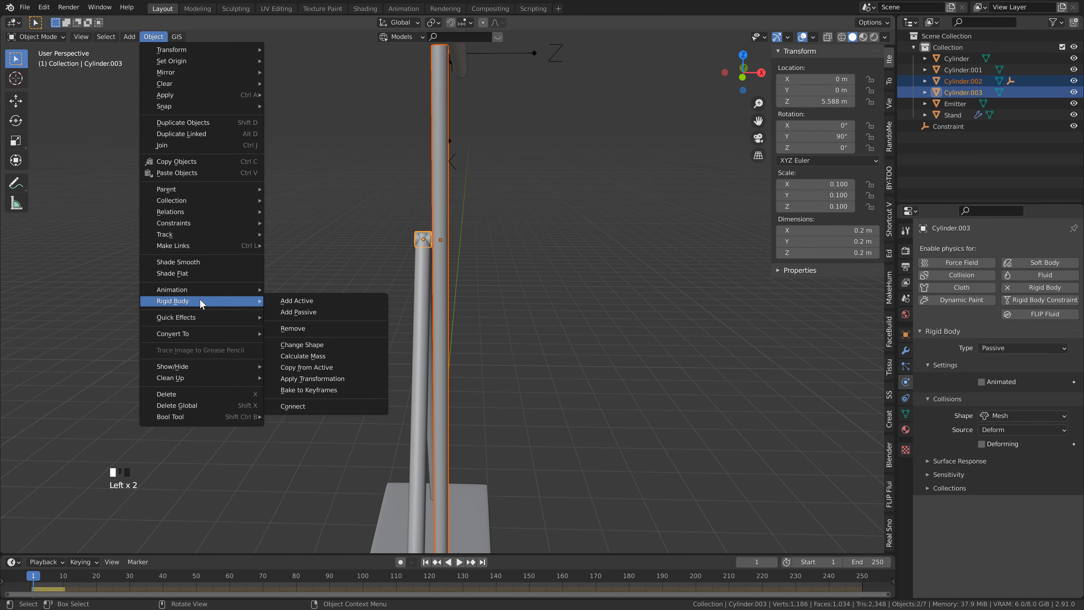
left_click(318, 406)
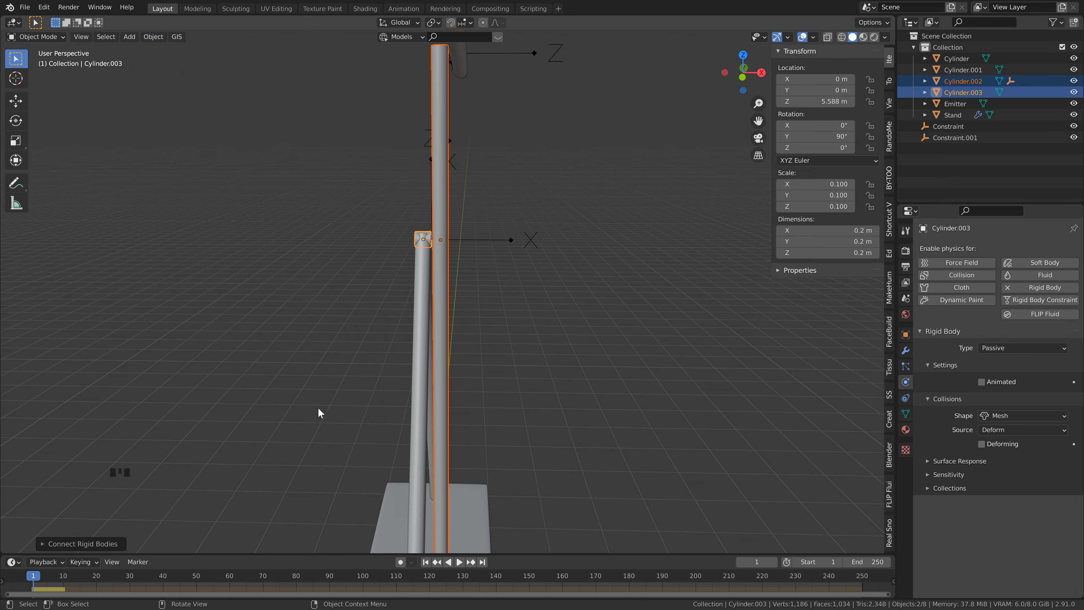
Step: Set the constraint between the pole and the small cylinder to Hinge and rotate it 90° about the global Y axis
left_click(494, 241)
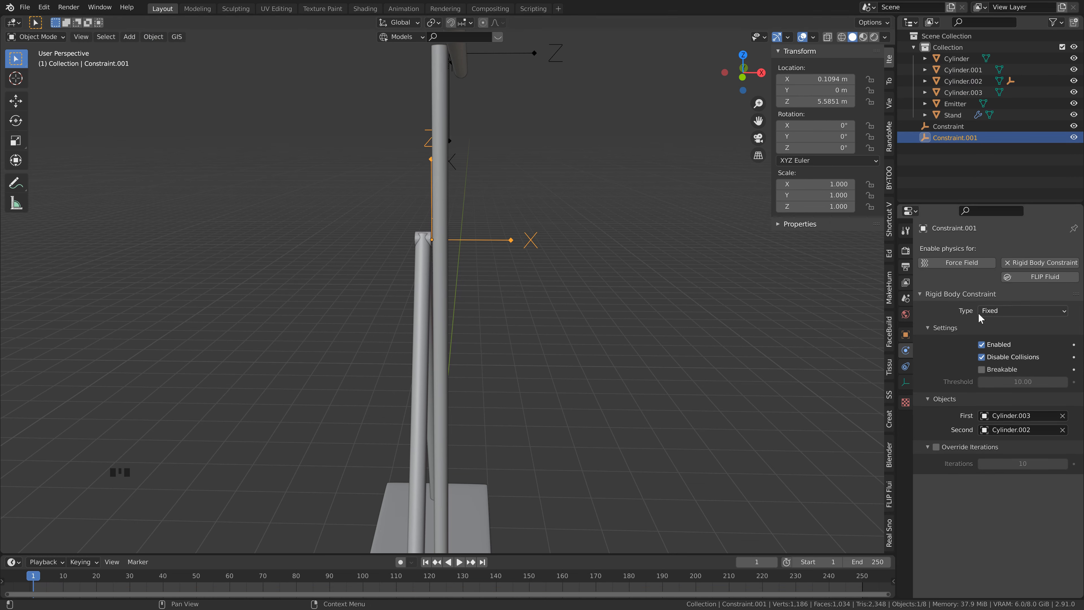
left_click(990, 311)
left_click(997, 342)
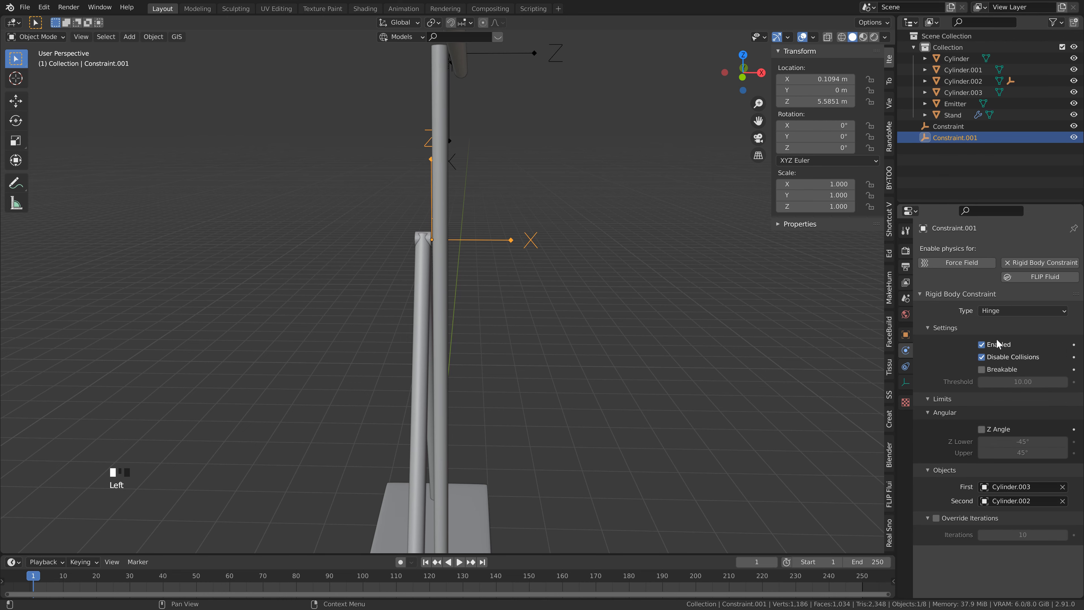
scroll(502, 211, "down", 1)
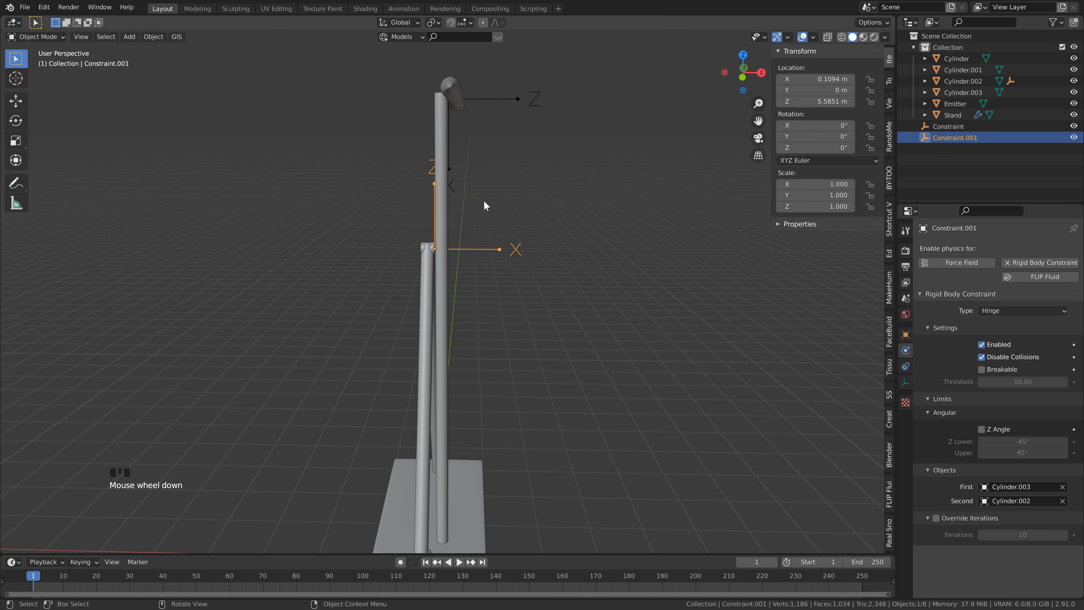
type("ry90")
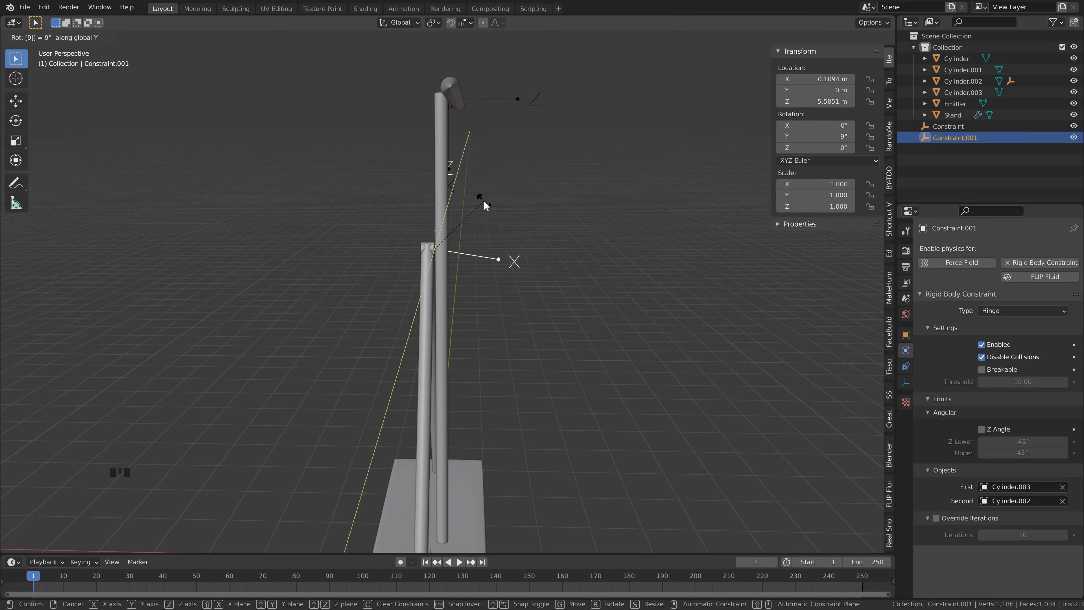
key("Return")
key("ctrl+s")
Step: Tilt the upright pole 6° about the global X axis
middle_click_drag(598, 268, 393, 180)
scroll(479, 270, "down", 2)
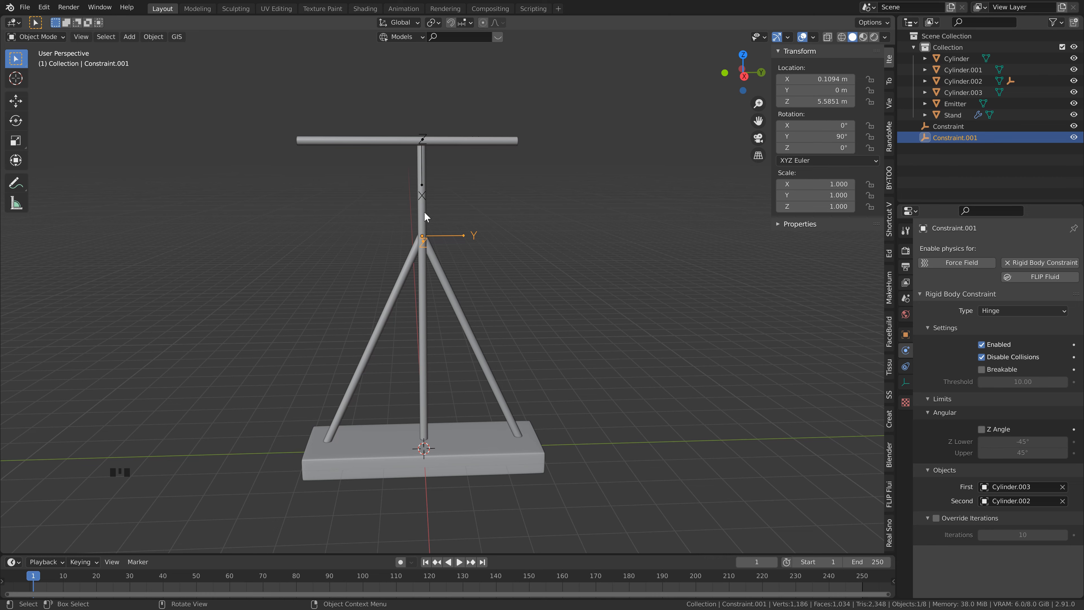
scroll(424, 219, "up", 1)
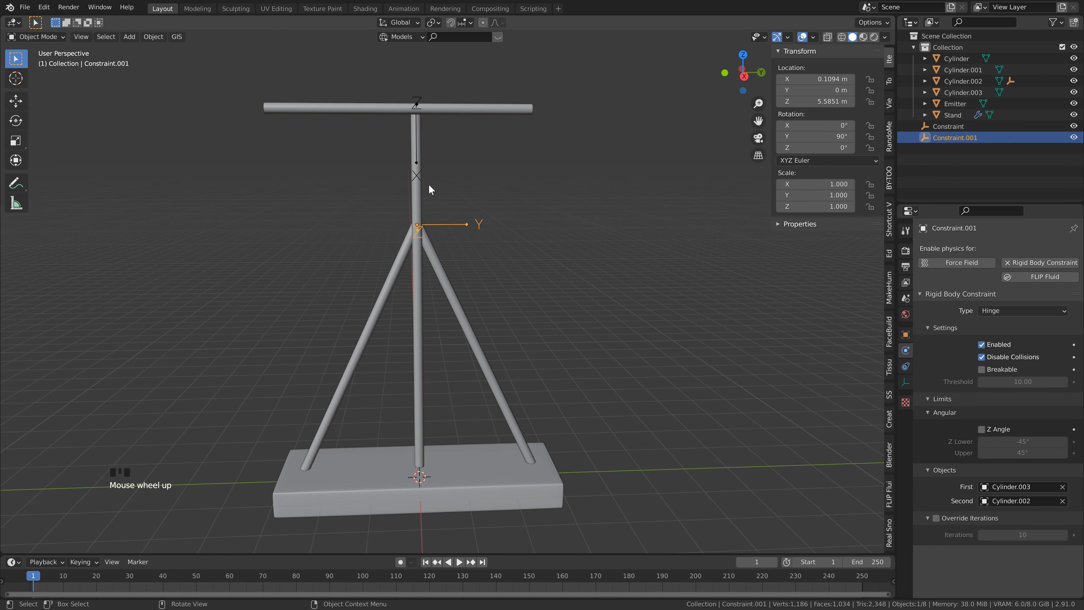
left_click(419, 190)
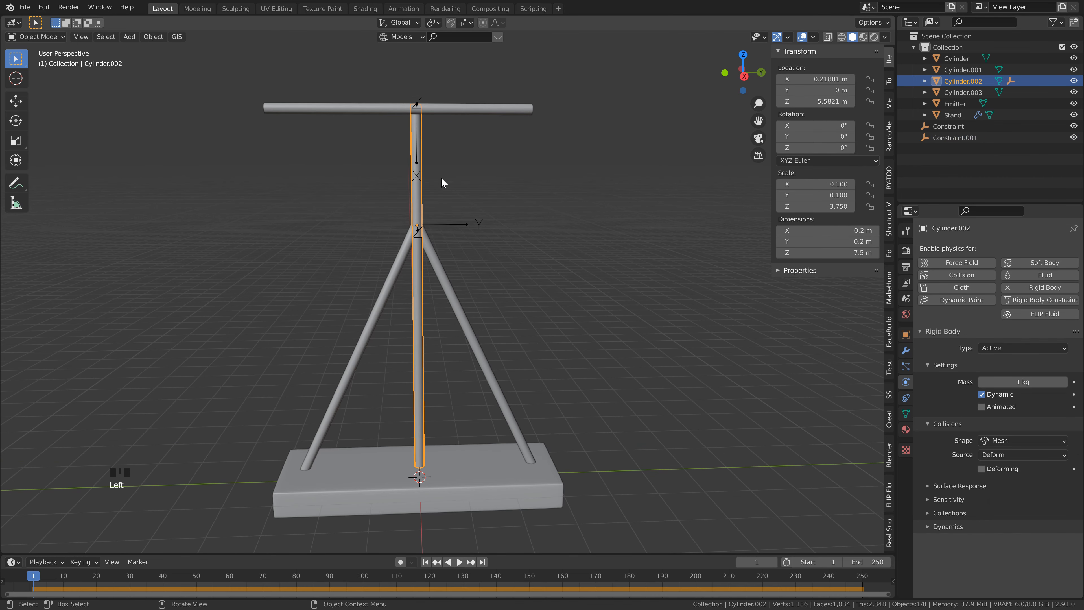
key("r")
key("x")
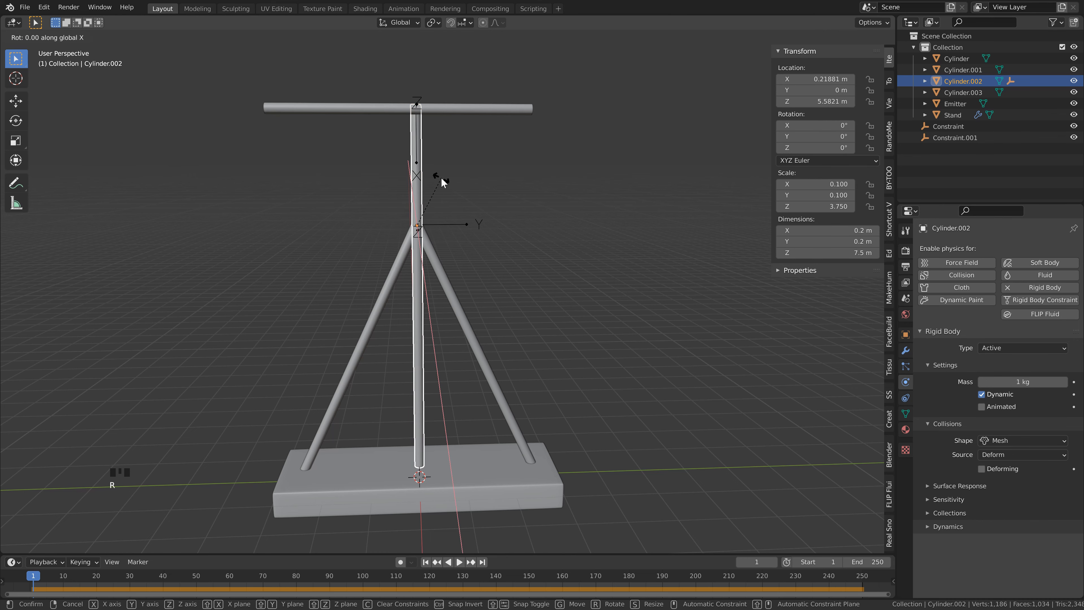
key("6")
key("Return")
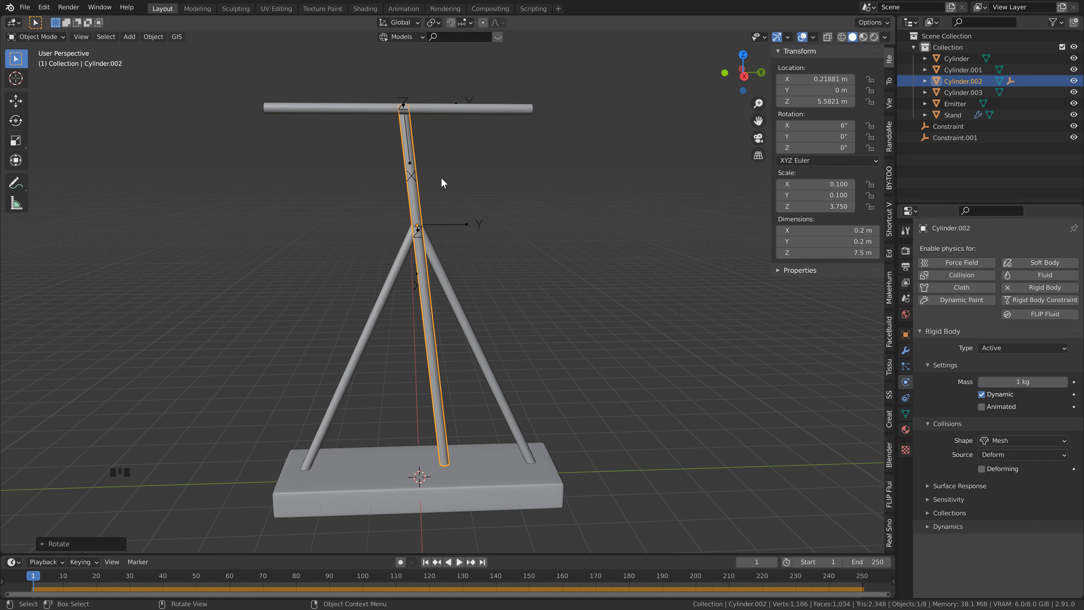
Step: Rotate the crossbar emitter 6° about the global X axis to match the tilted pole
left_click(446, 114)
middle_click_drag(455, 145, 458, 179, "shift")
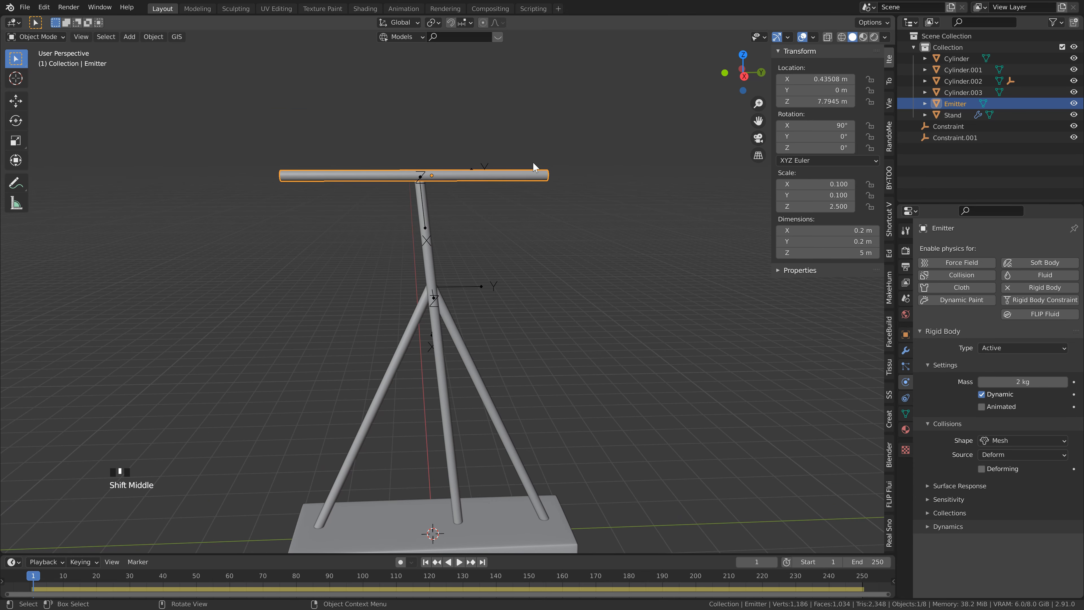
key("r")
key("x")
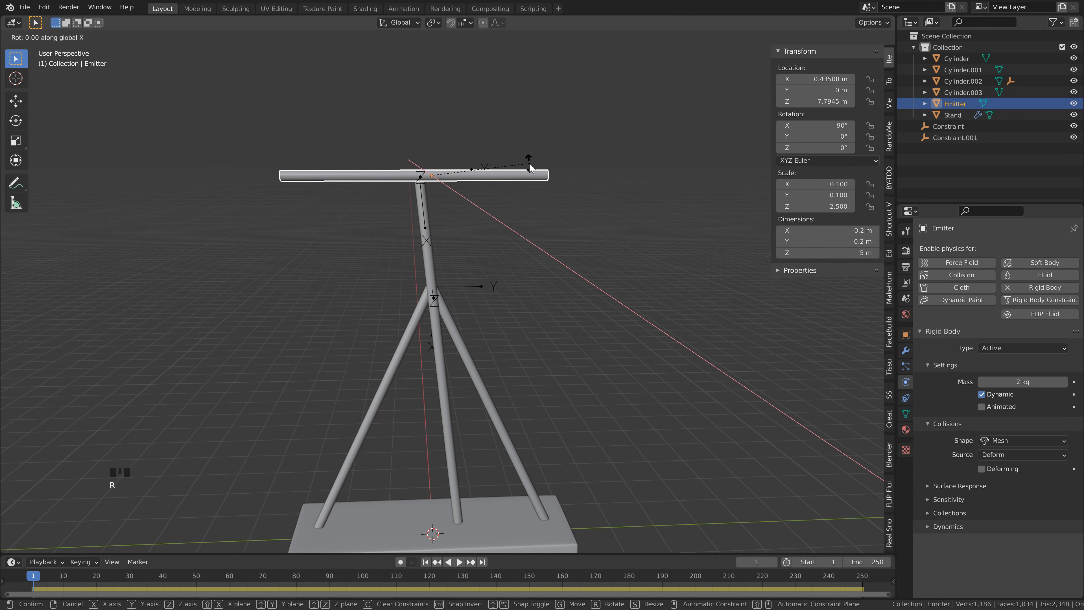
key("6")
key("Return")
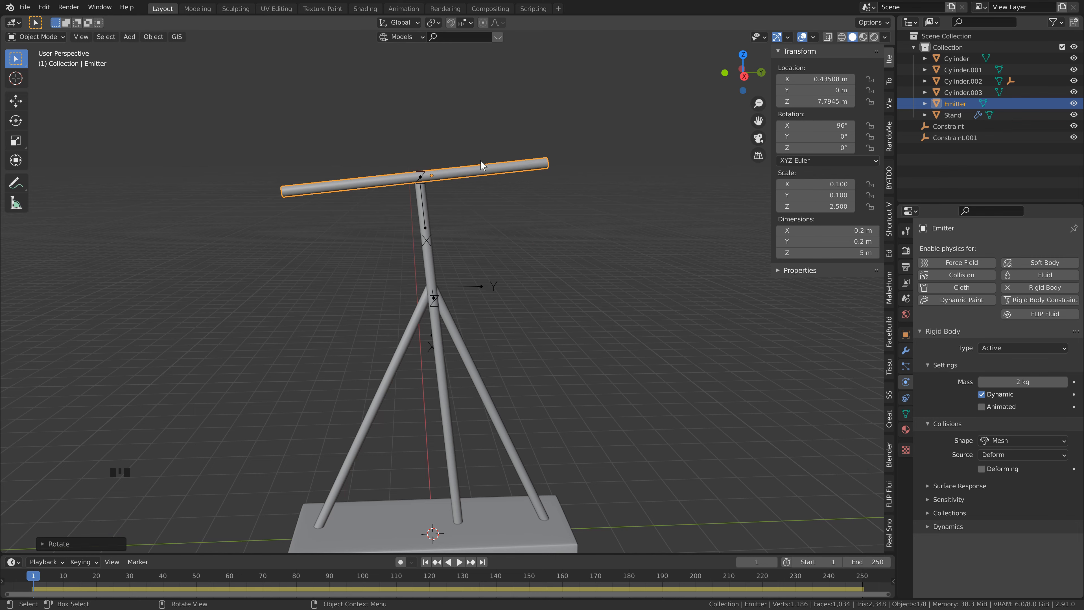
Step: Slide the emitter about 0.23 m along its local Z axis to realign it with the pole's top, and save the file
key("g")
key("z")
key("z")
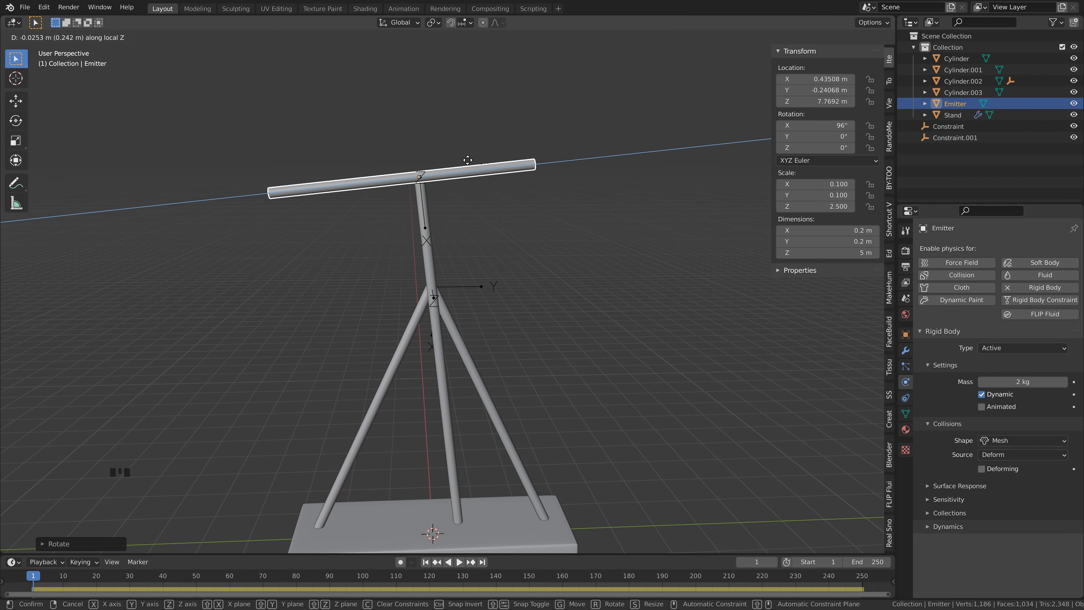
left_click(468, 160)
scroll(436, 174, "up", 3)
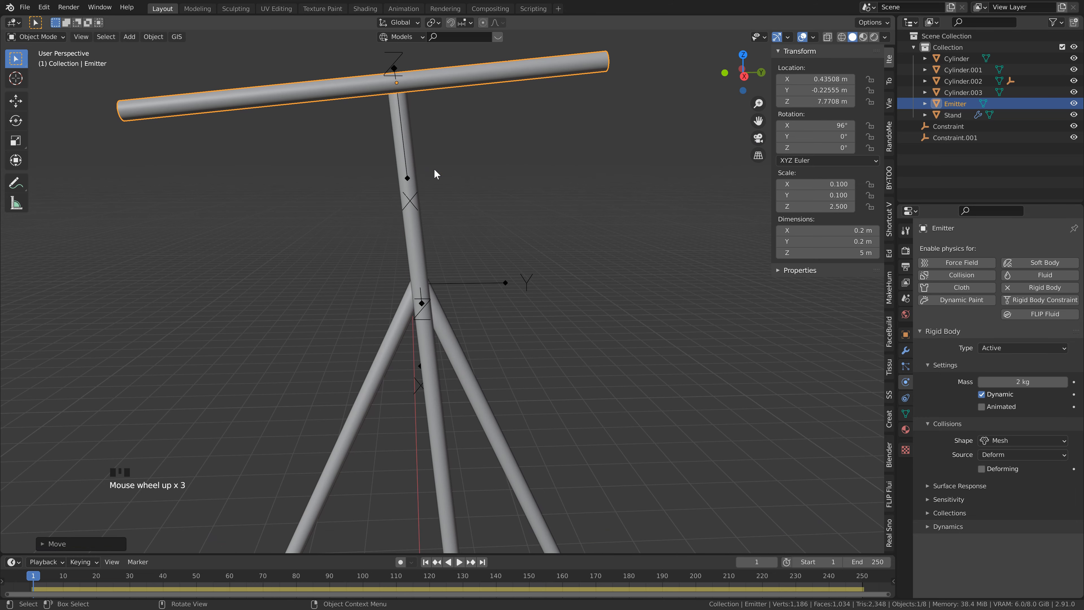
scroll(405, 91, "down", 3)
key("ctrl+s")
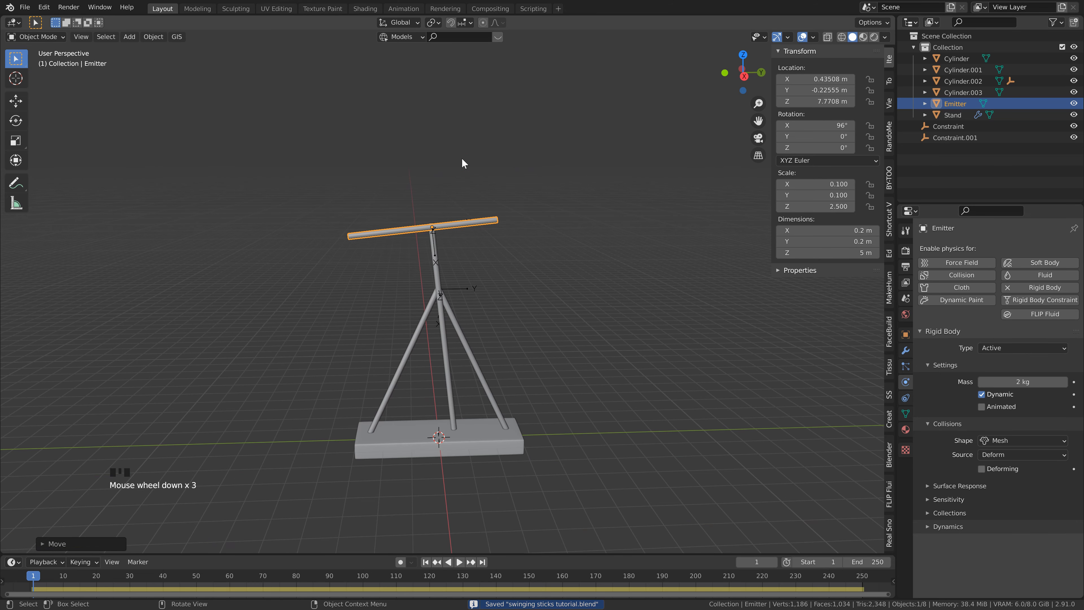
Step: Play the rigid body simulation to examine how the pole and crossbar swing on the stand
left_click(521, 102)
key("space")
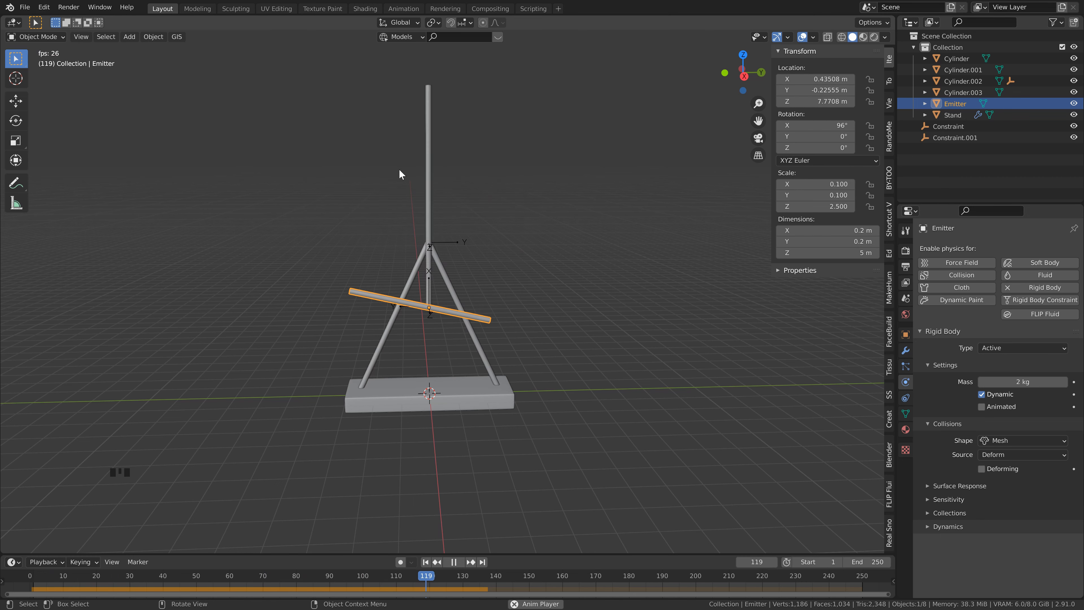
key("Escape")
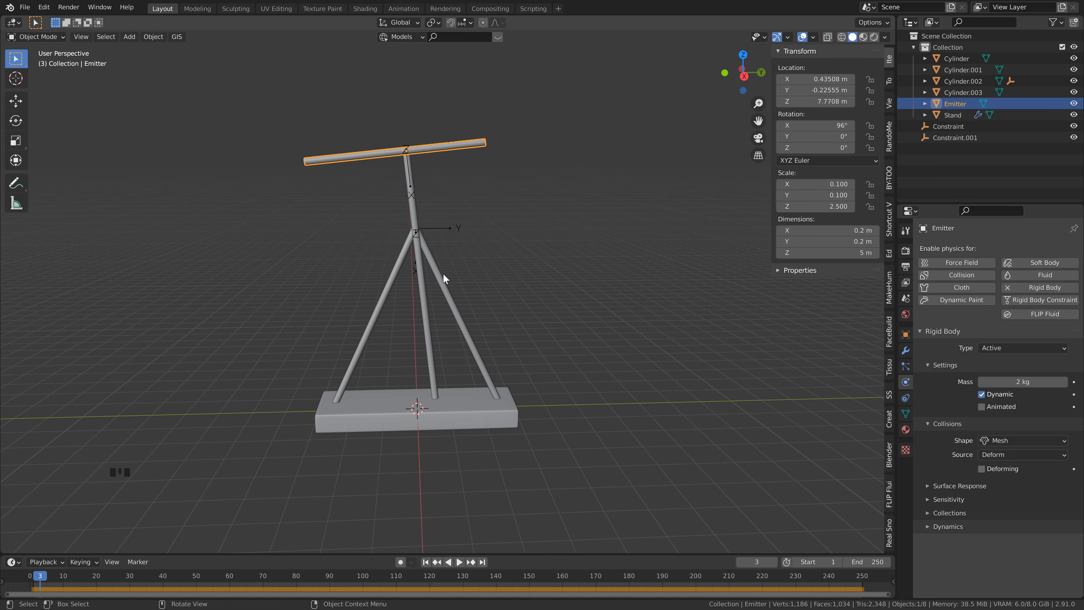
scroll(452, 297, "down", 2)
middle_click_drag(461, 306, 474, 276, "shift")
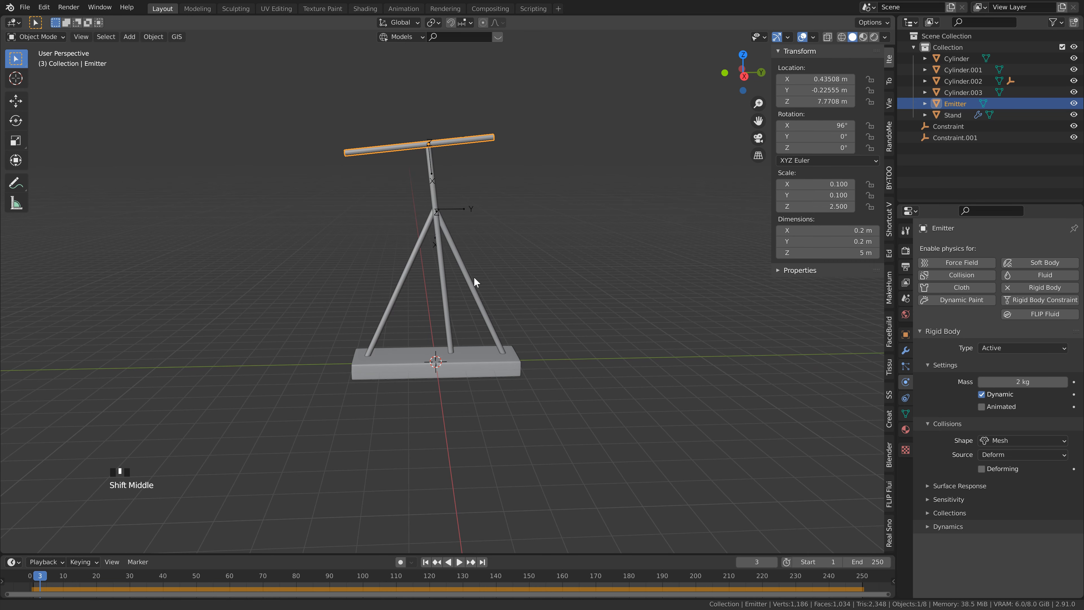
key("space")
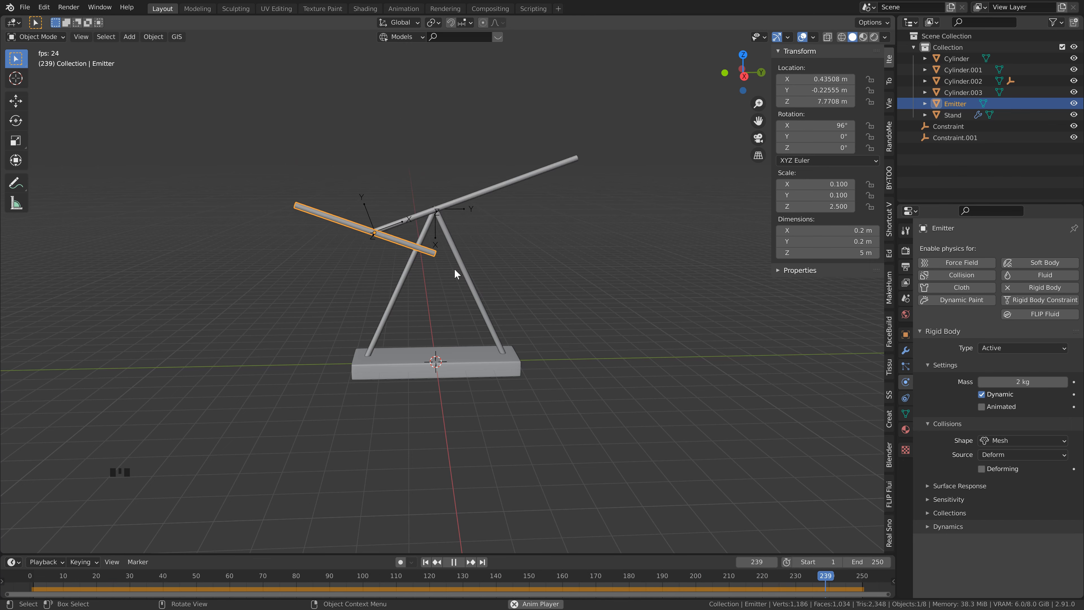
key("space")
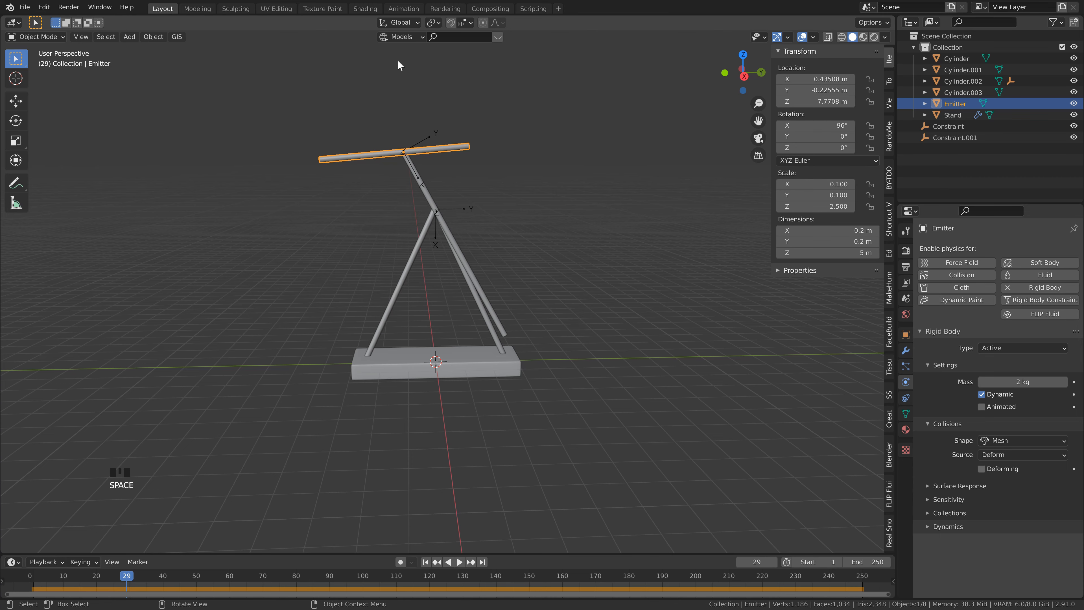
Step: Save the file and return the animation to frame 1
scroll(424, 249, "down", 1)
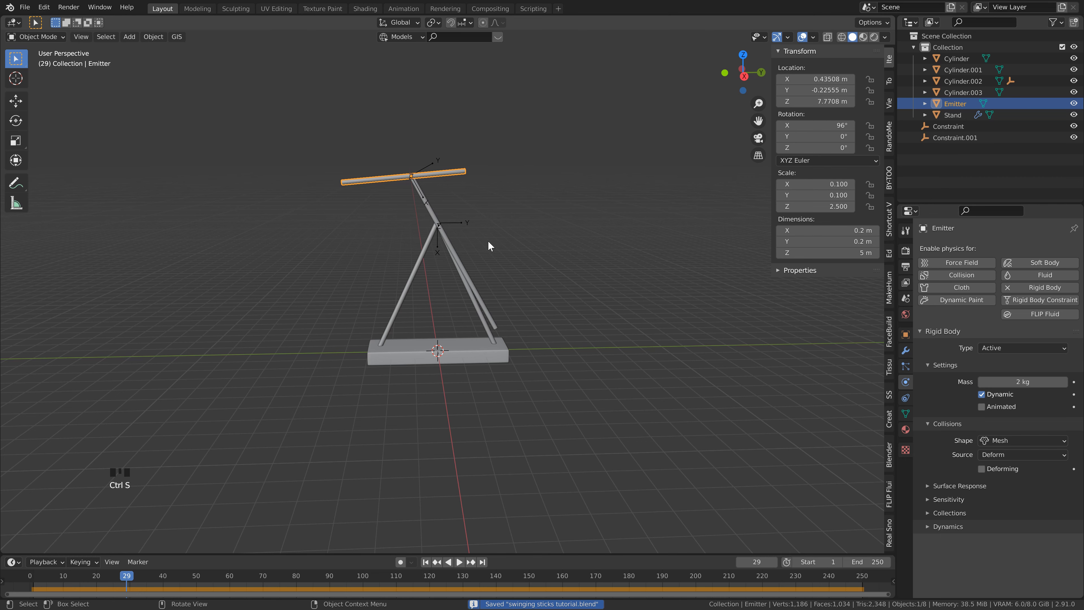
scroll(488, 241, "up", 3)
middle_click_drag(488, 239, 475, 253, "shift")
scroll(477, 256, "down", 1)
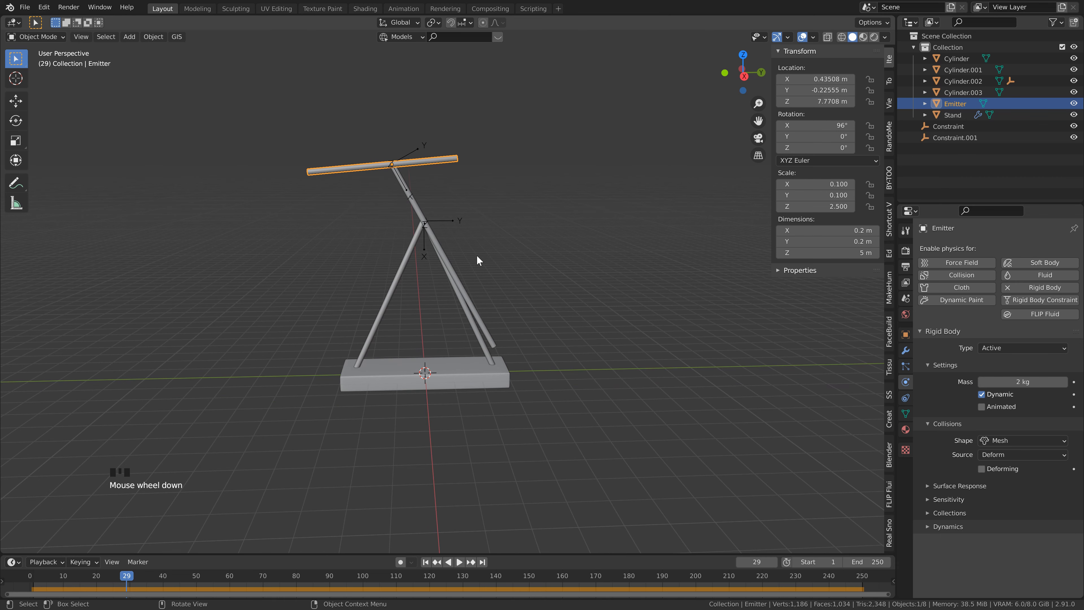
scroll(486, 264, "down", 1)
key("ctrl+s")
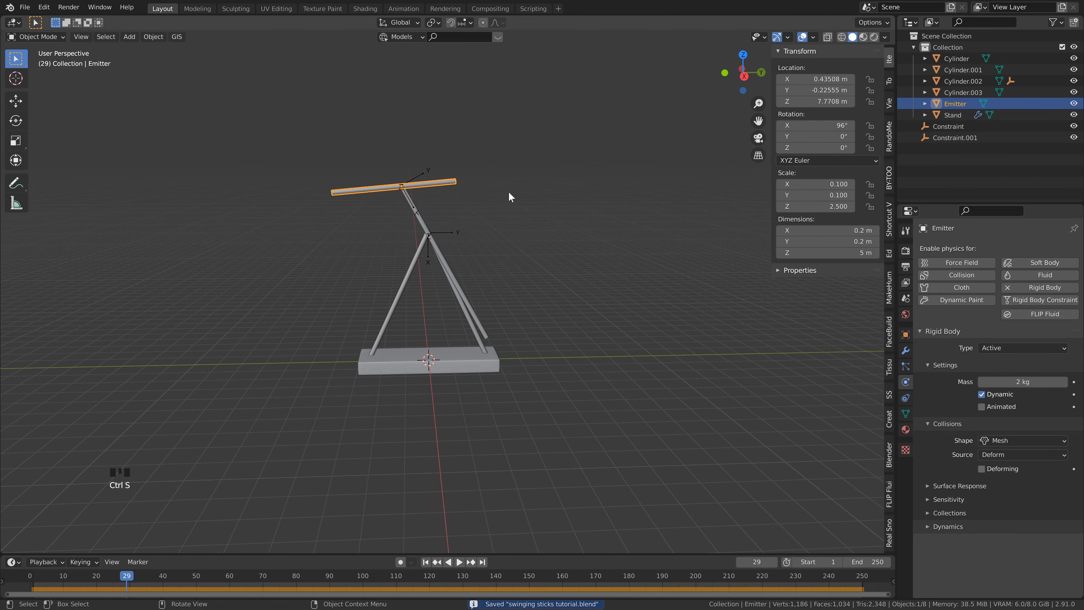
left_click(426, 563)
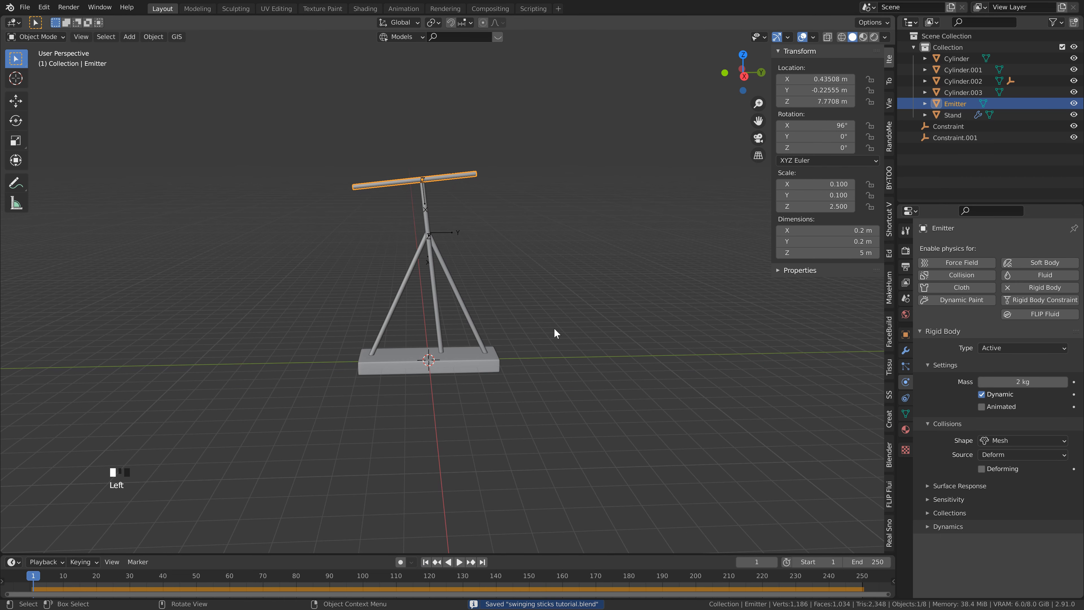
Step: Add a Magnetic force field at the origin
key("shift+a")
mouse_move(493, 282)
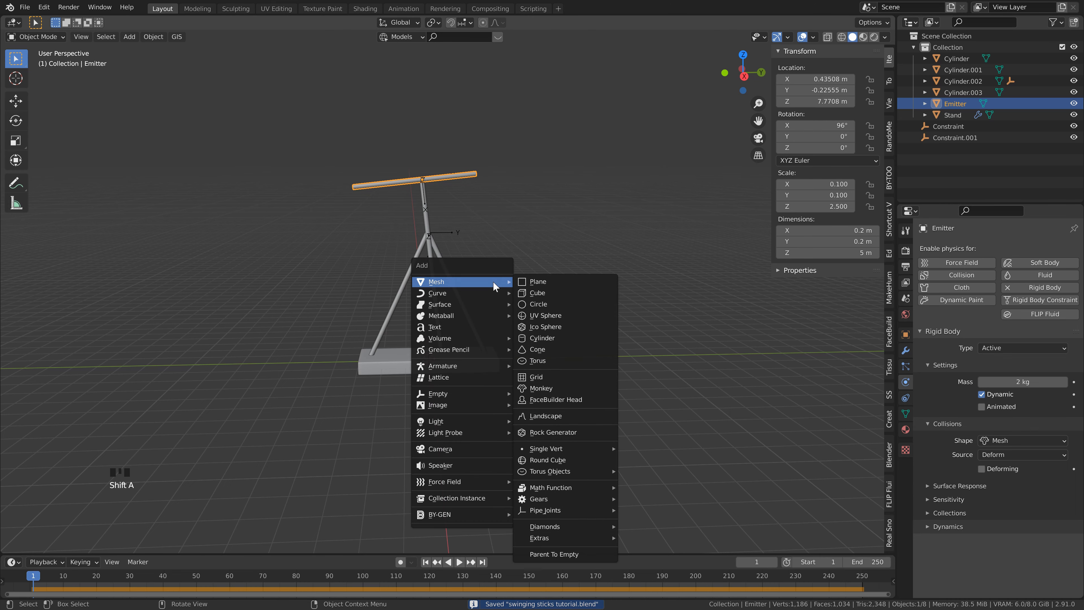
mouse_move(481, 482)
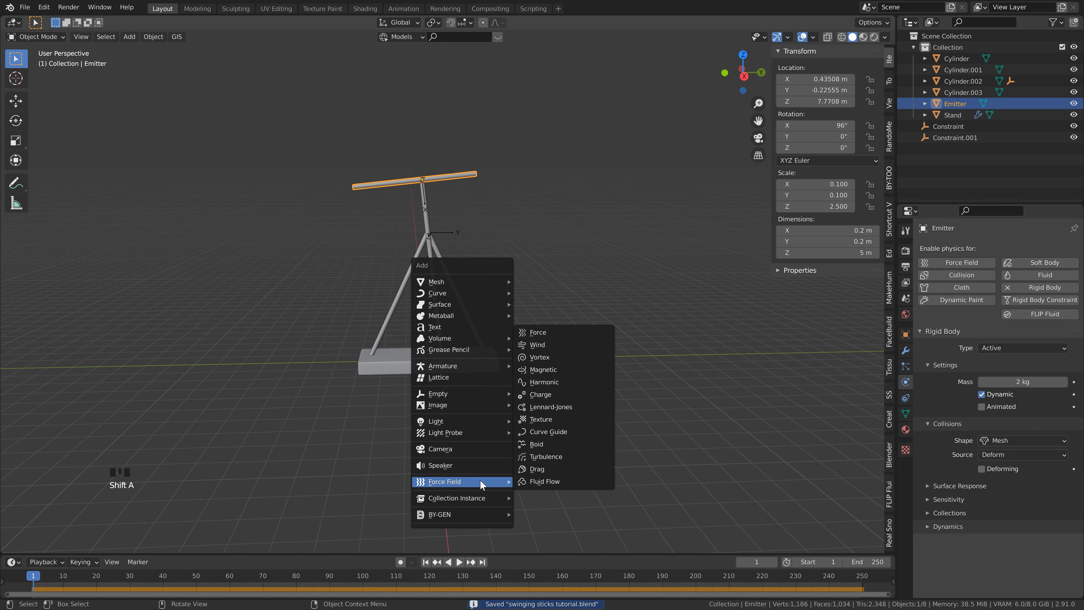
left_click(552, 370)
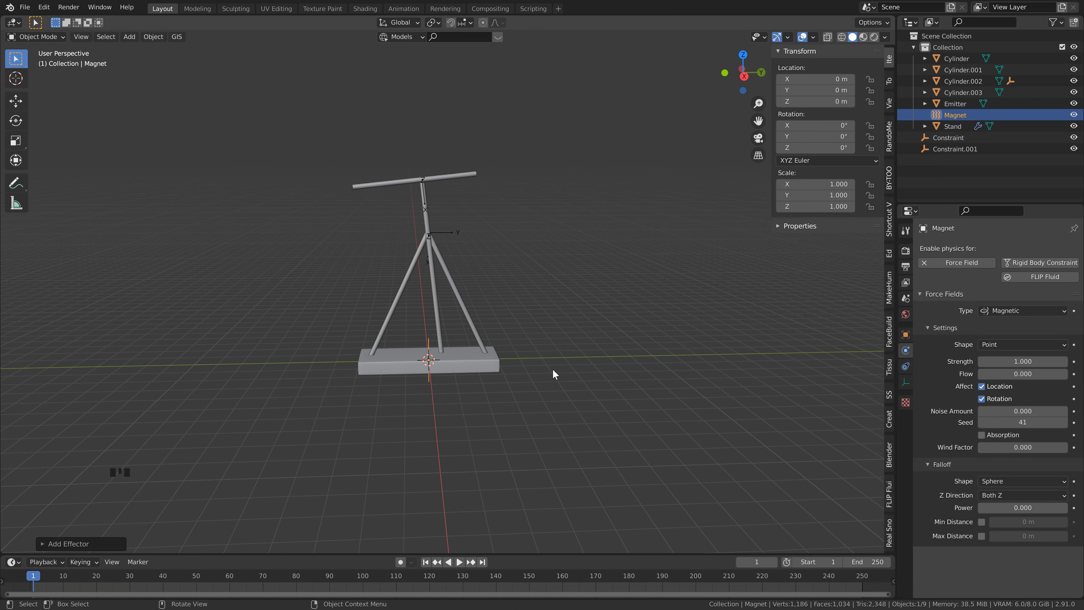
Step: Raise the magnet along Z to about 0.37 m, near the top of the base, and save the file
key("g")
key("z")
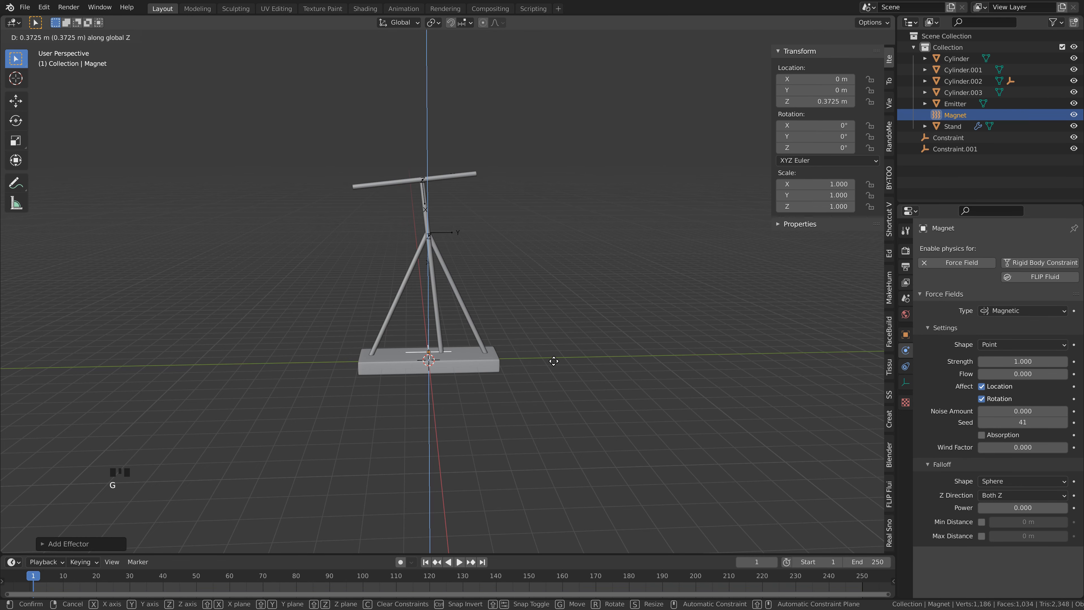
left_click(554, 360)
scroll(432, 352, "up", 2)
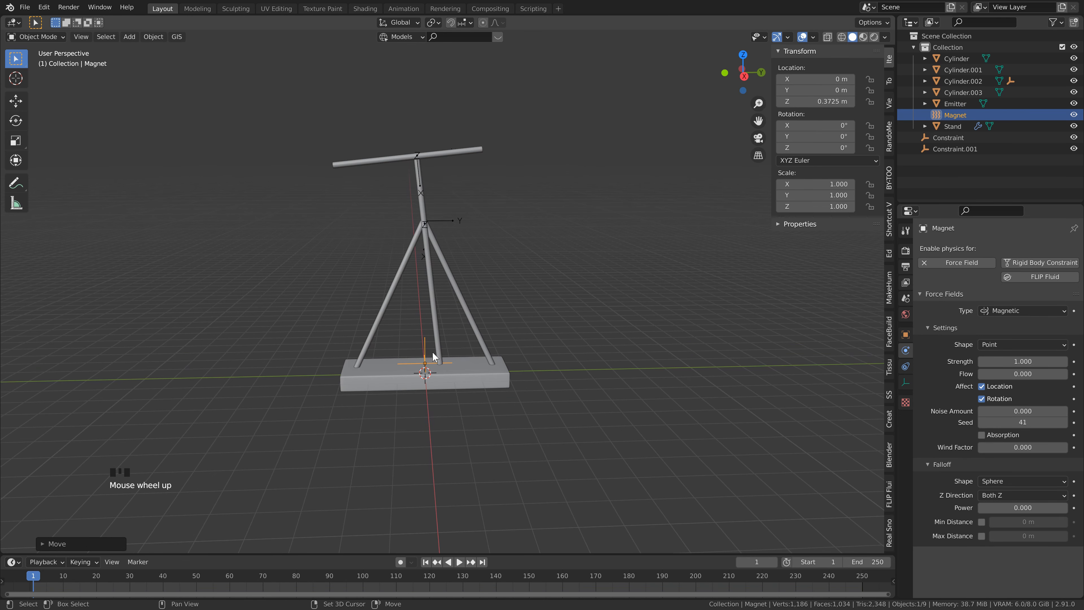
middle_click_drag(432, 352, 432, 305, "shift")
key("ctrl+s")
Step: Save the file, then set the magnetic force field's strength to 1200 and its flow to 1
scroll(438, 292, "up", 2)
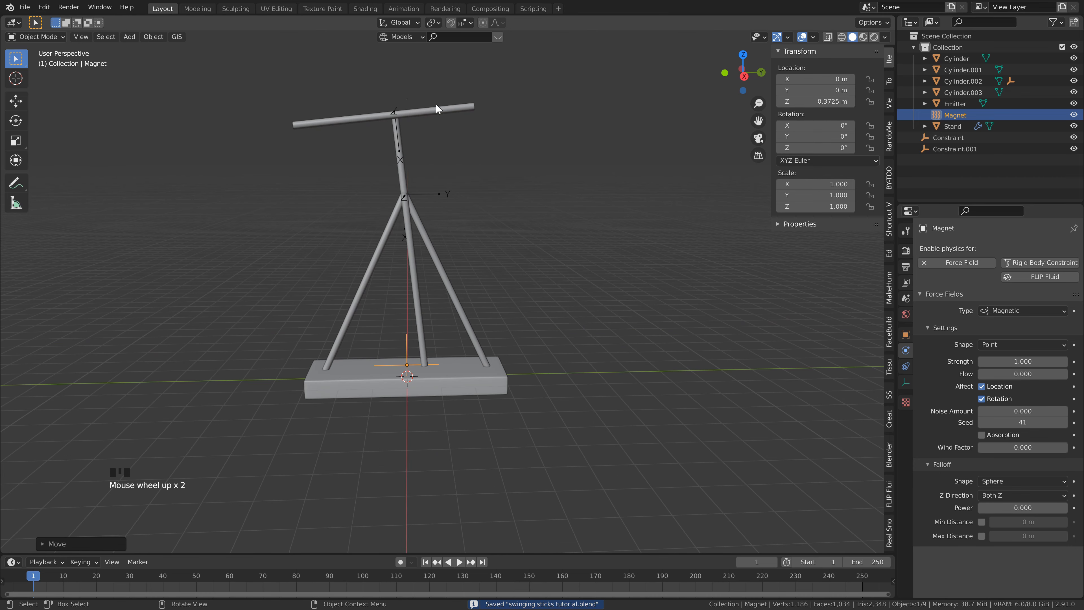
middle_click_drag(428, 248, 456, 265, "shift")
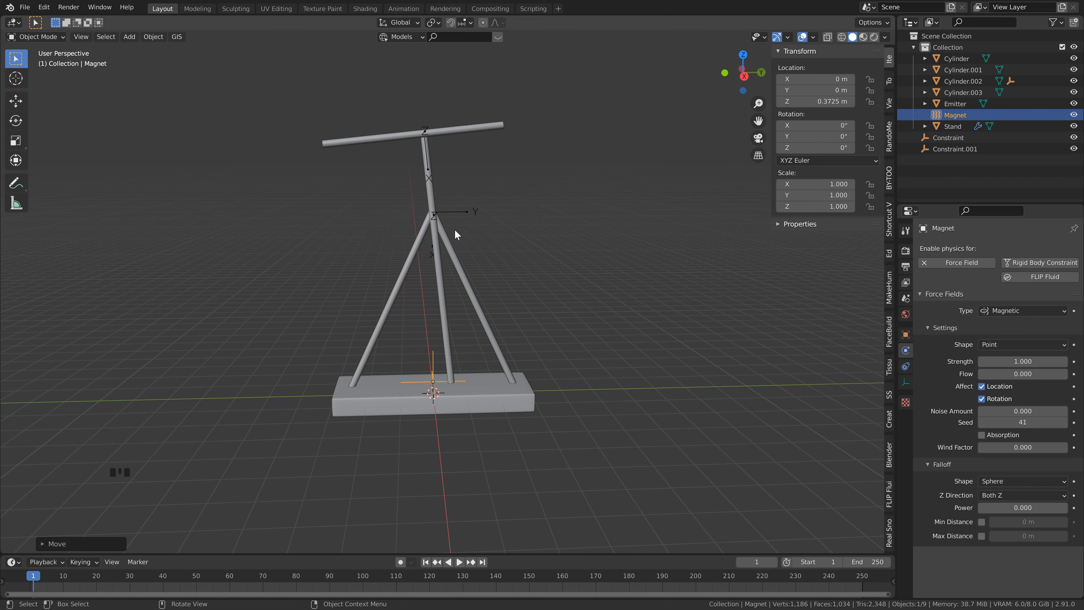
scroll(459, 229, "down", 1)
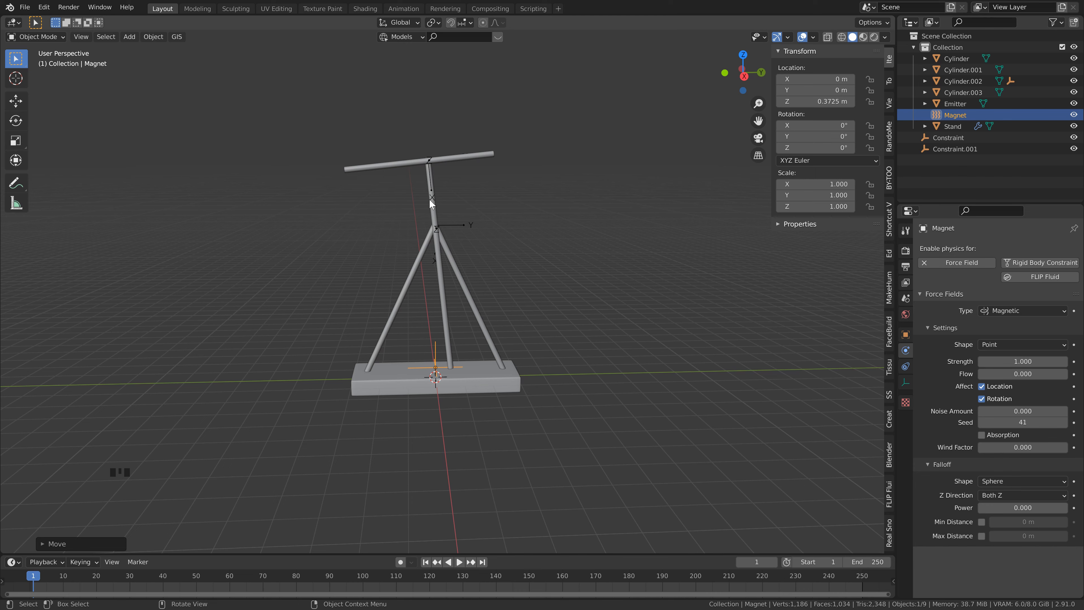
key("ctrl+s")
left_click(1035, 364)
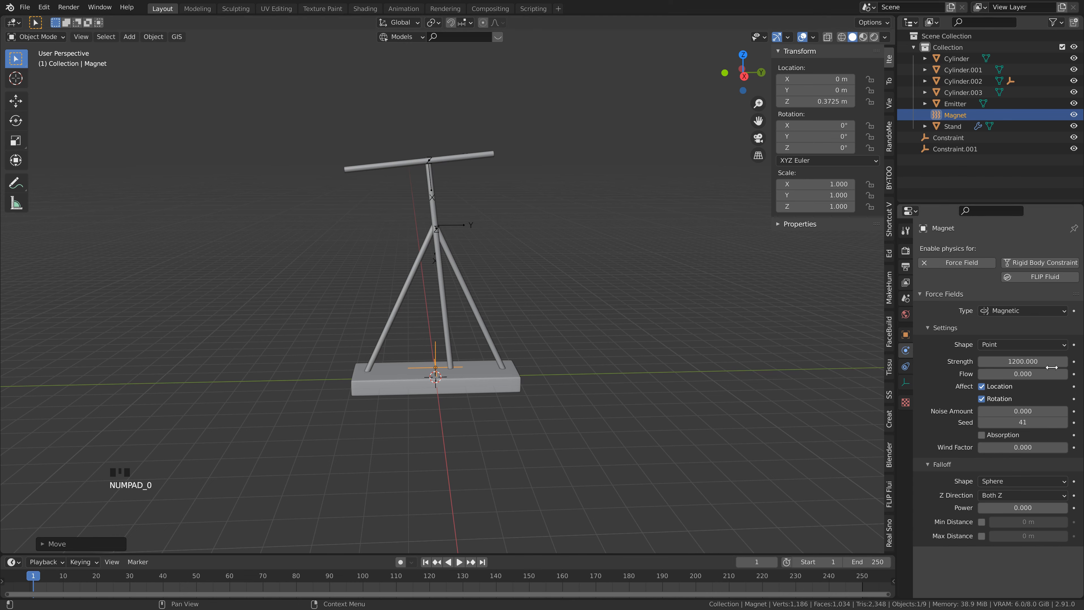
left_click(1027, 361)
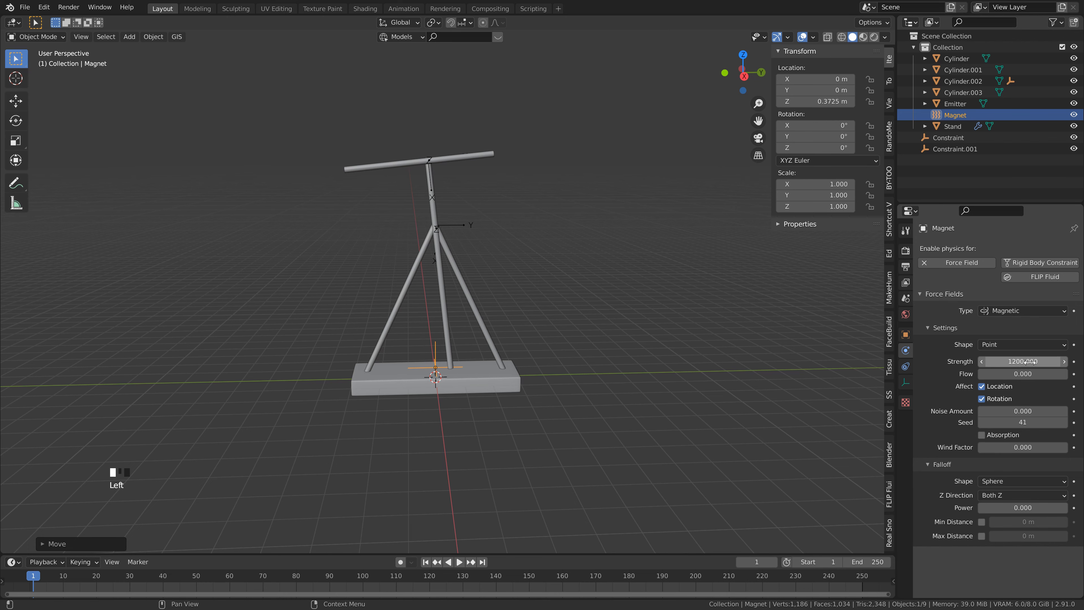
left_click(1024, 375)
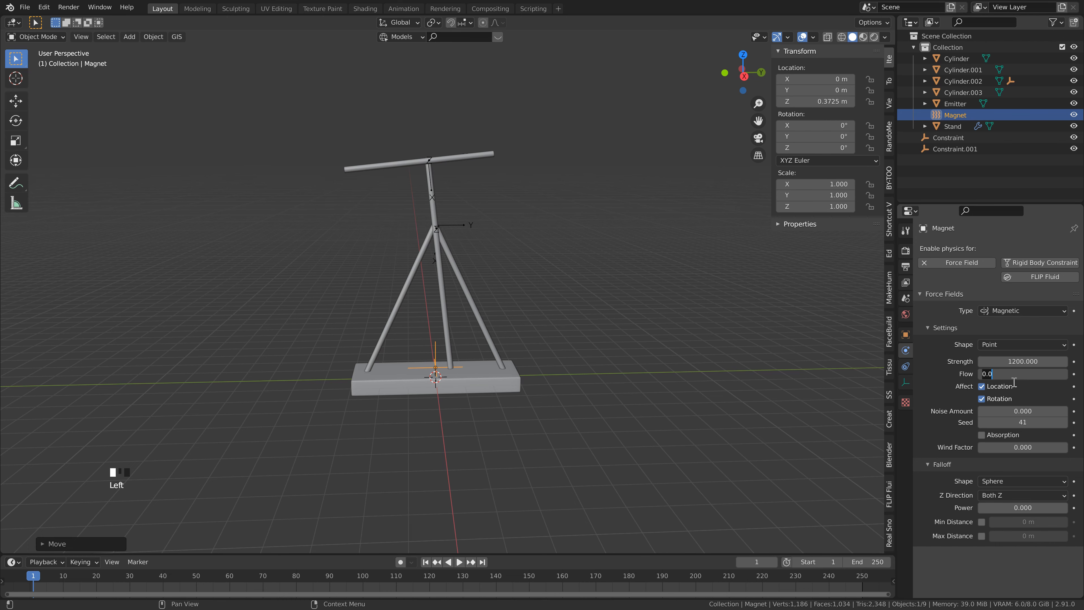
middle_click_drag(525, 263, 512, 275, "shift")
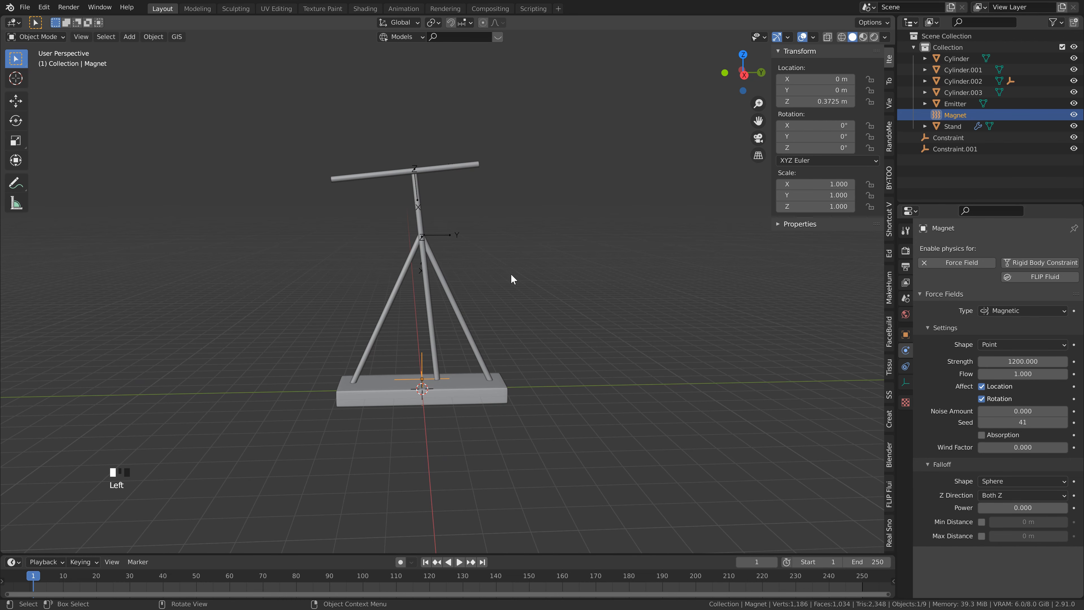
Step: Set the animation's end frame to 1000 and play the simulation from the first frame to examine the swing
left_click(871, 563)
type("10")
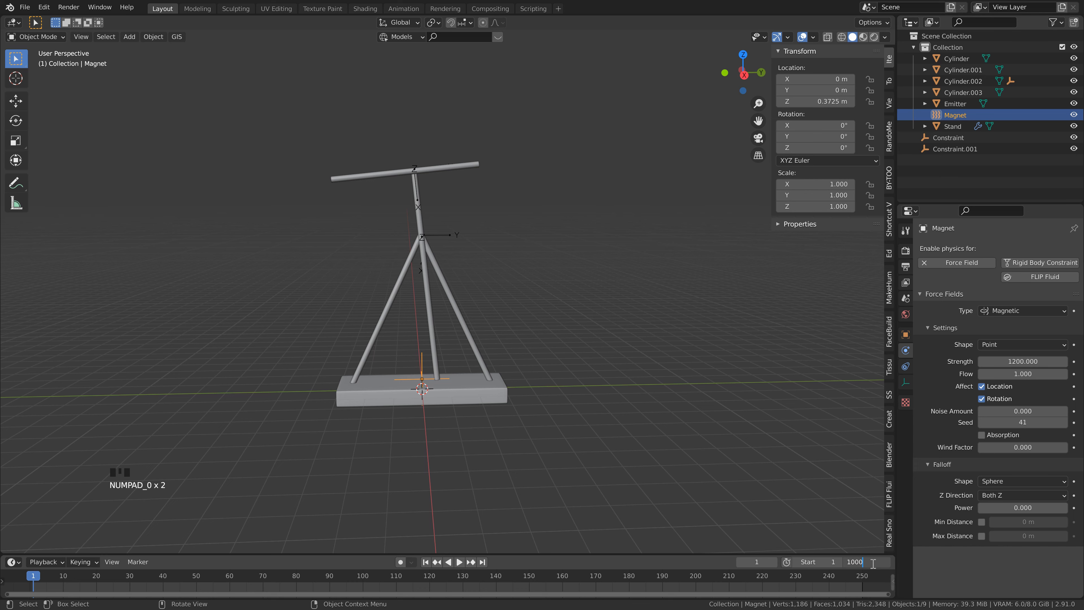
type("00")
key("Return")
key("Home")
key("space")
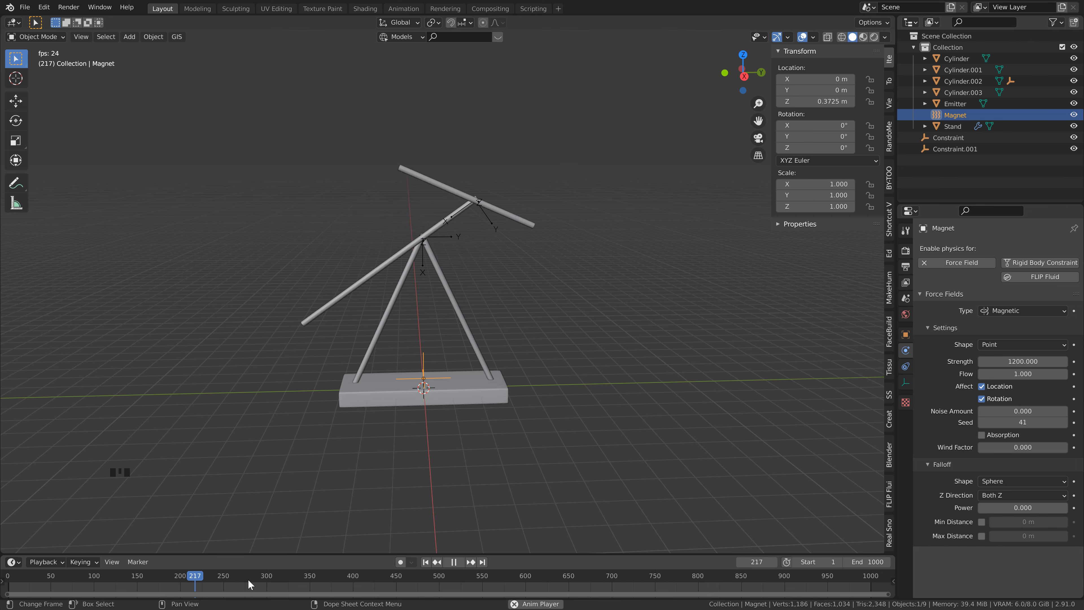
key("space")
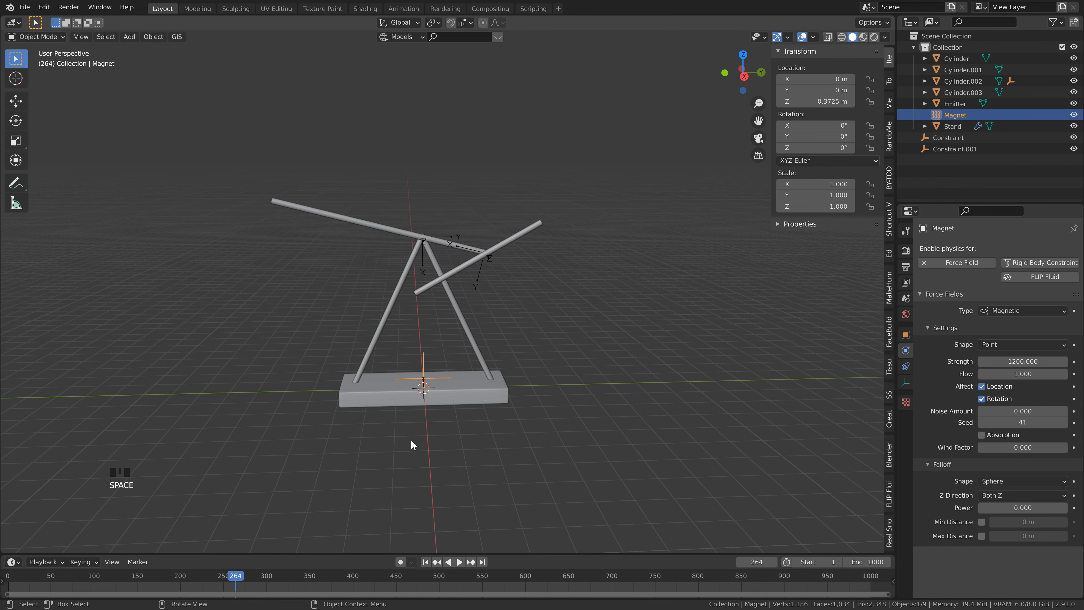
Step: Set the end frame of the scene's Rigid Body World cache to 1000
left_click(906, 299)
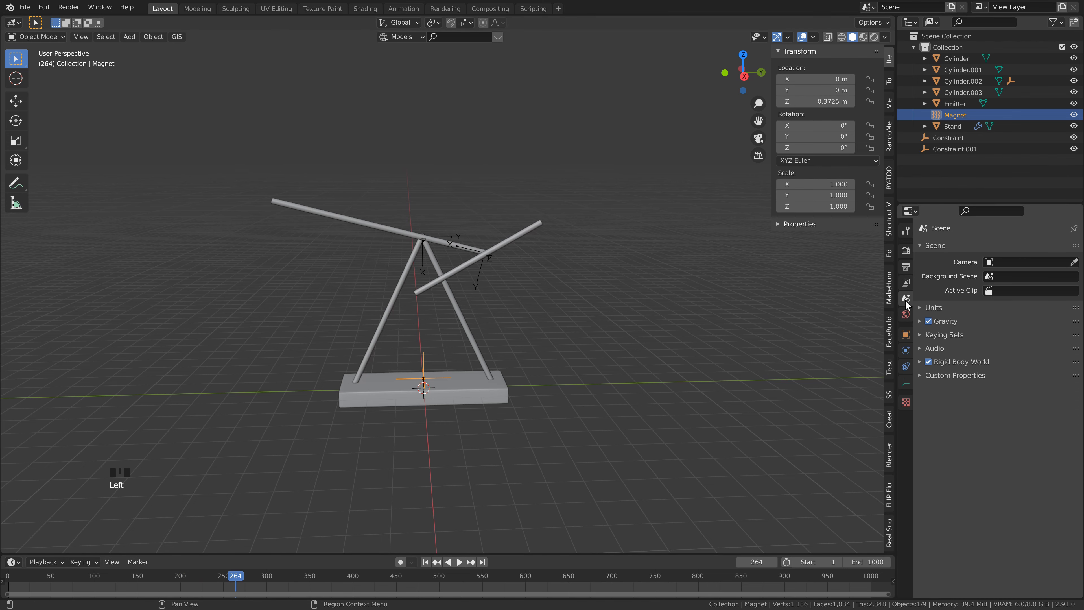
left_click(917, 362)
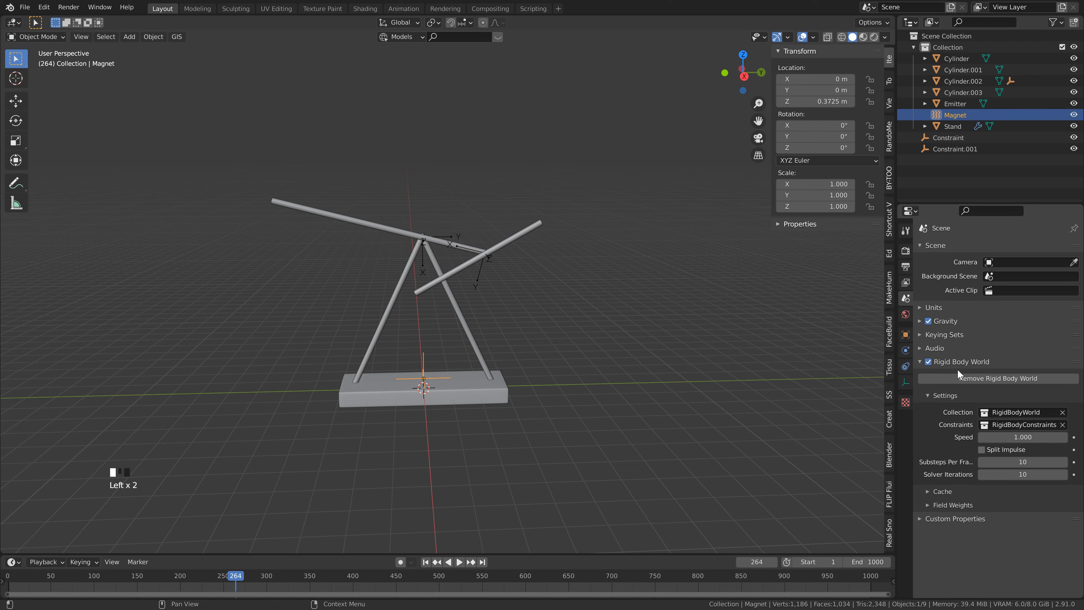
left_click(928, 491)
scroll(948, 474, "down", 5)
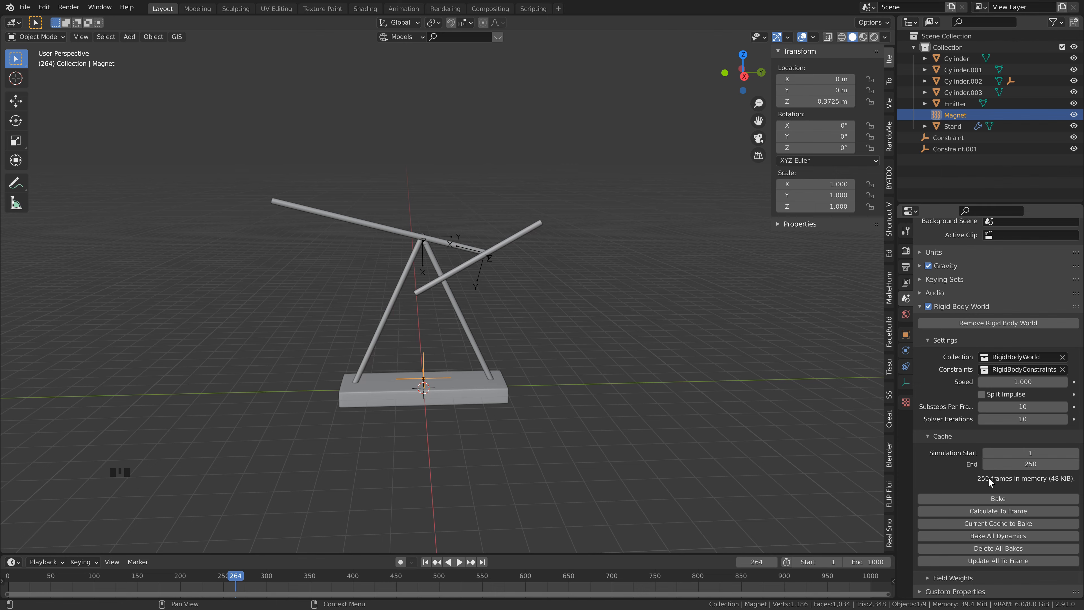
left_click(1036, 465)
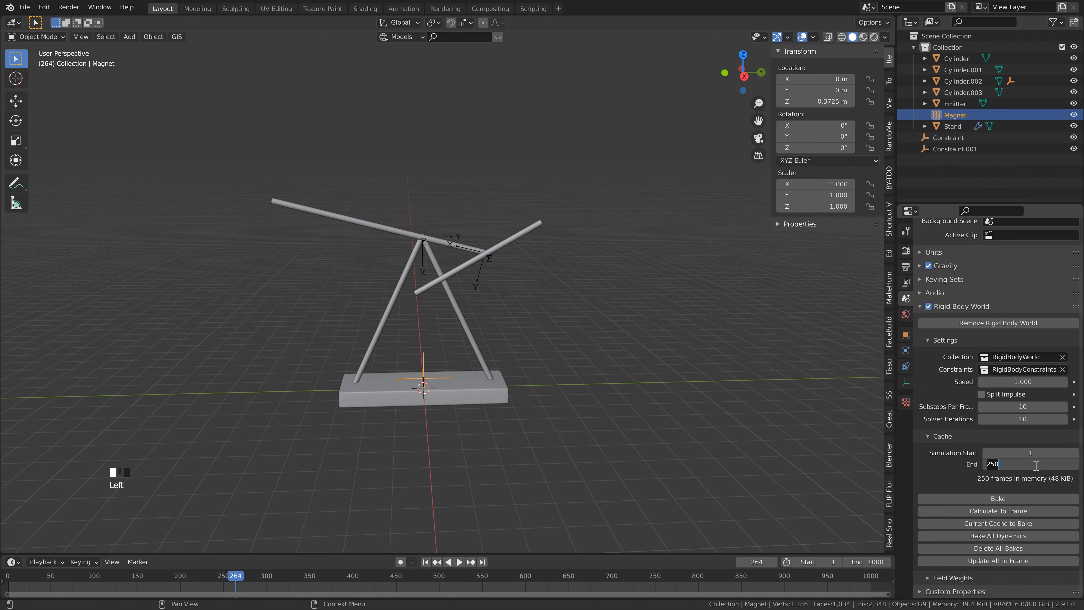
key("Return")
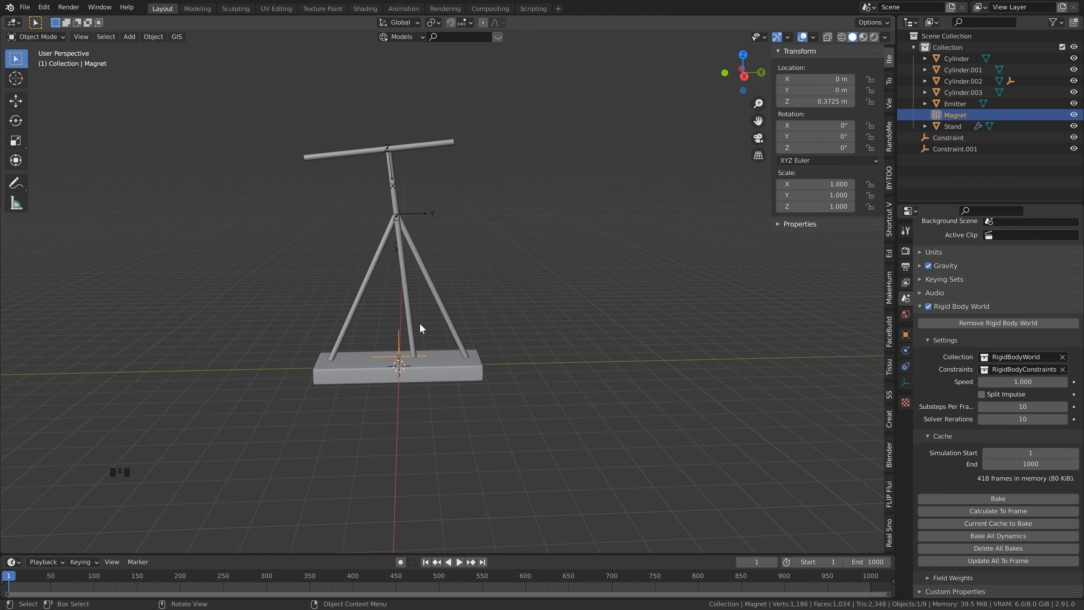
Step: Set the magnet's force field strength to 1500 and play the simulation from frame 1 to check the swing
left_click(905, 350)
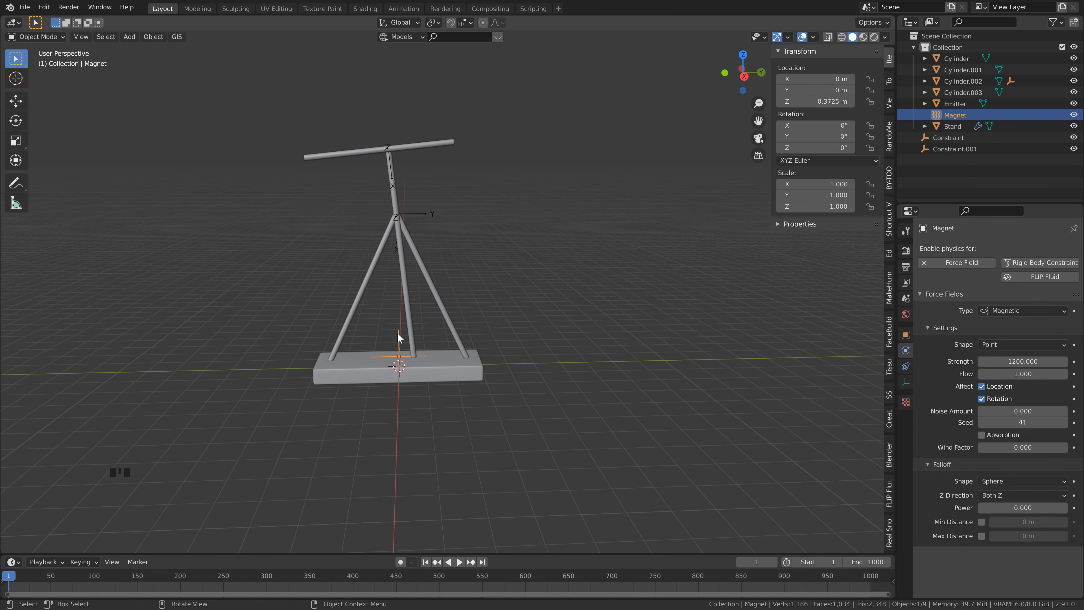
left_click(1026, 364)
type("1")
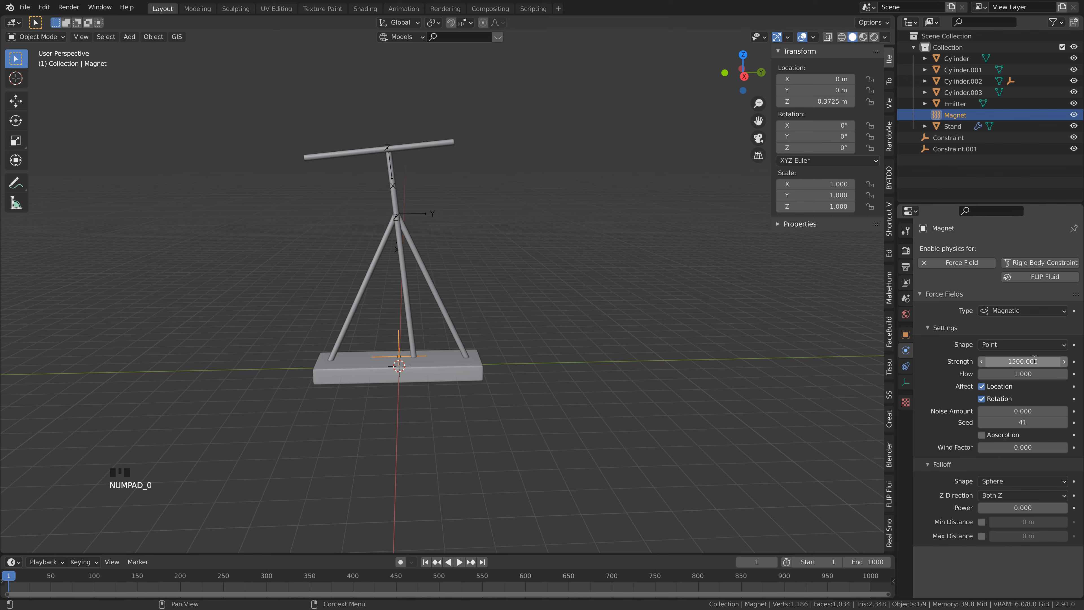
left_click(537, 306)
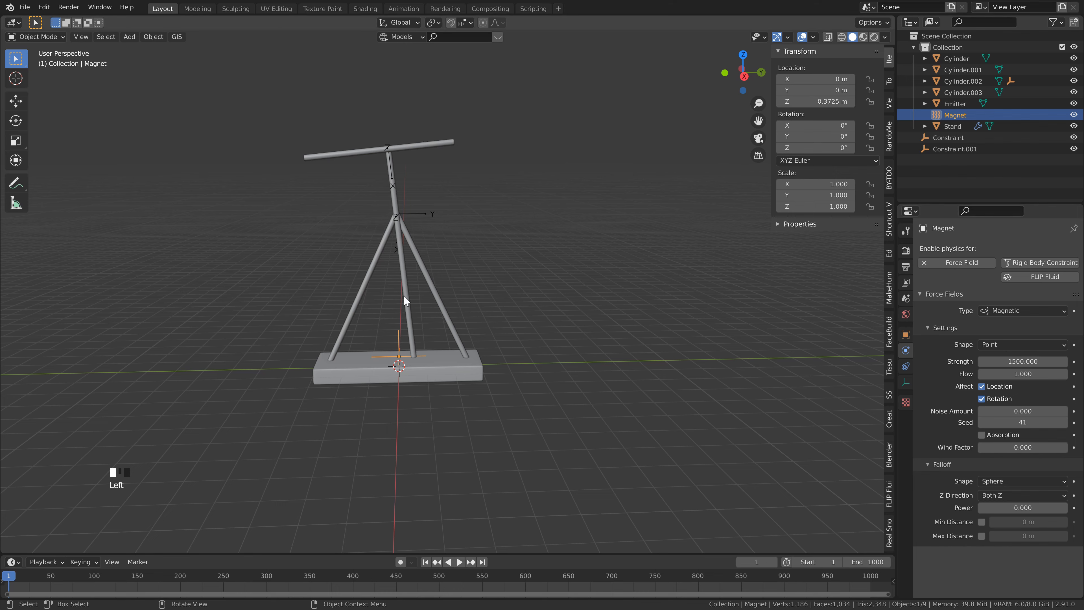
key("space")
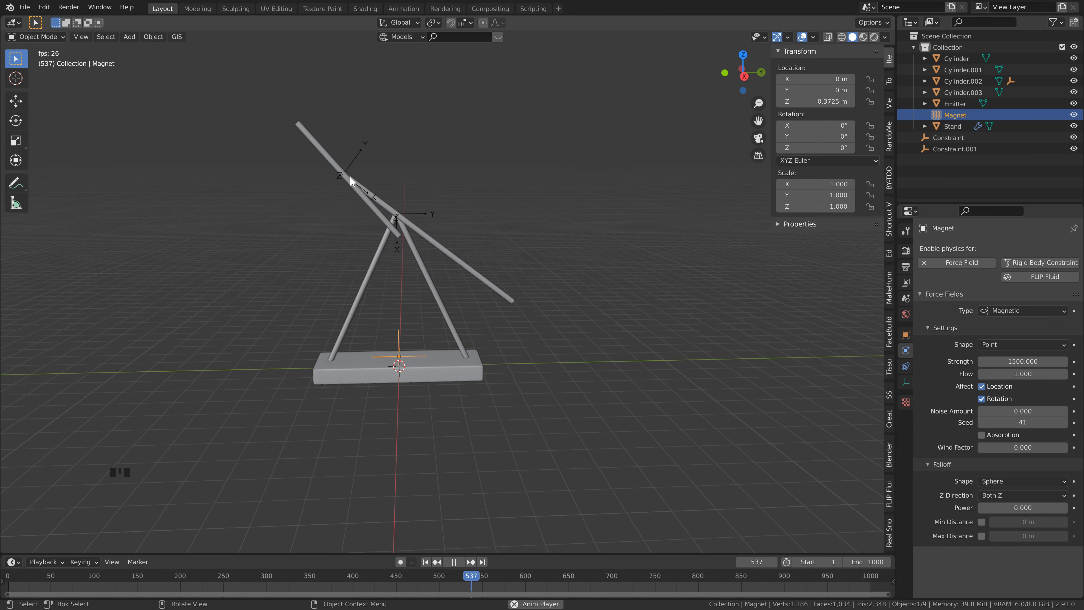
key("Escape")
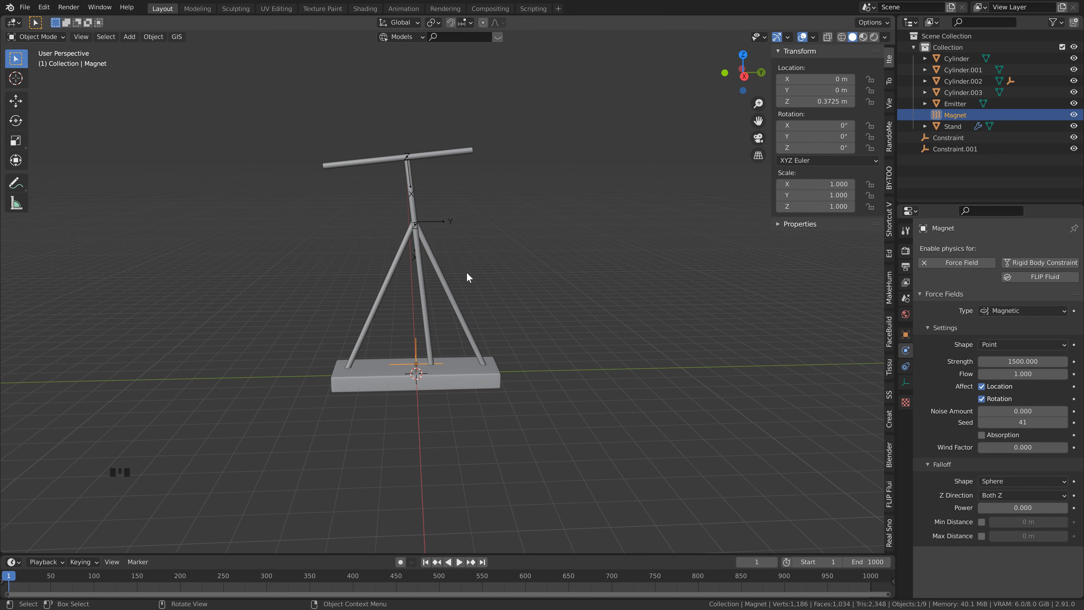
Step: Save the file, run the simulation past frame 400, and keyframe the magnet's strength of 1500 at frame 400
key("ctrl+s")
key("space")
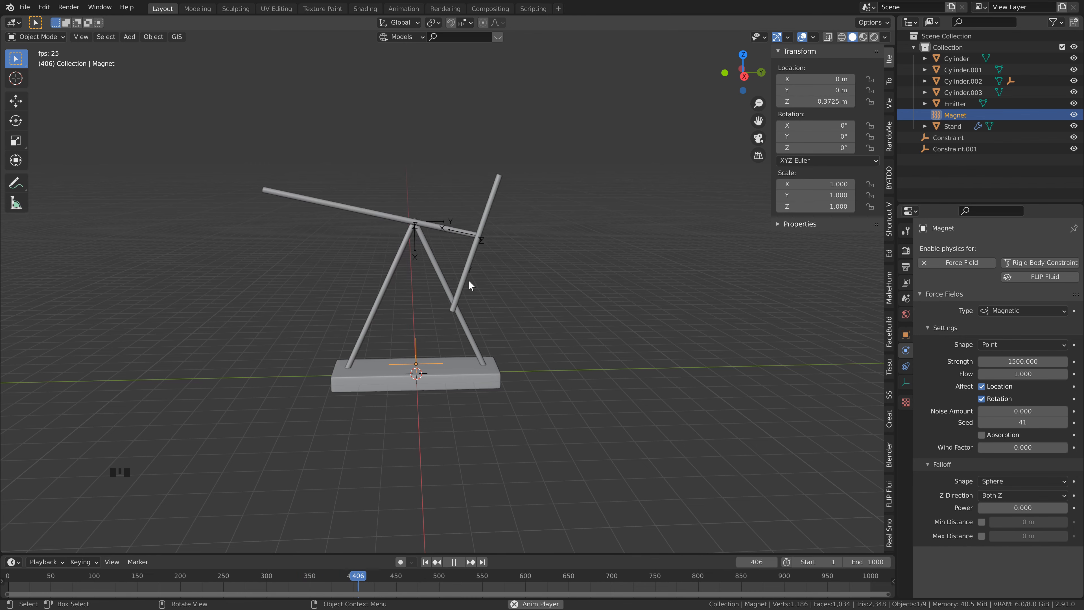
key("space")
left_click(353, 577)
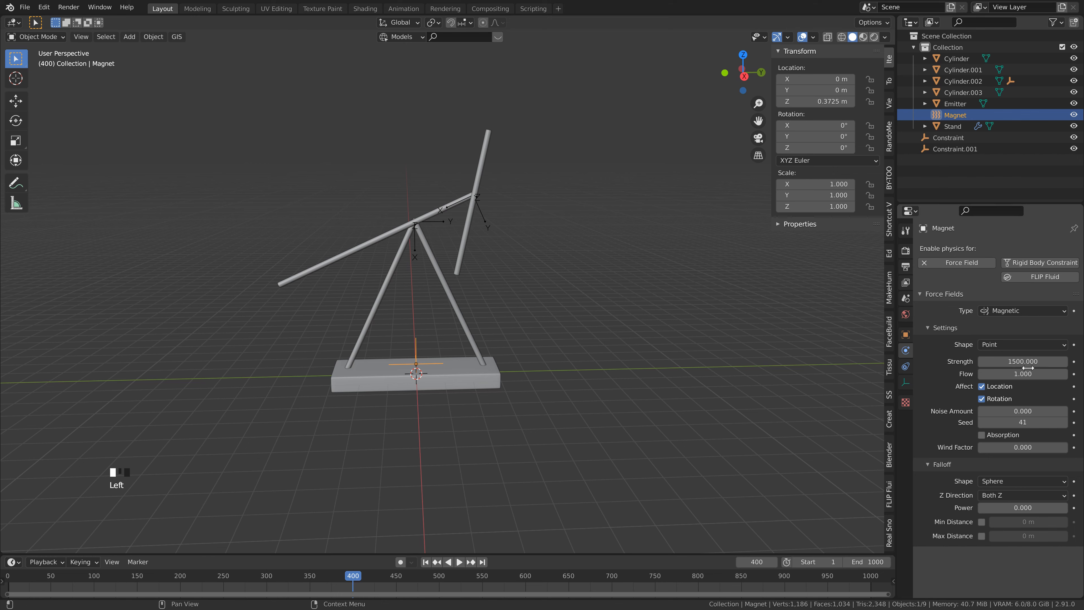
left_click(1073, 362)
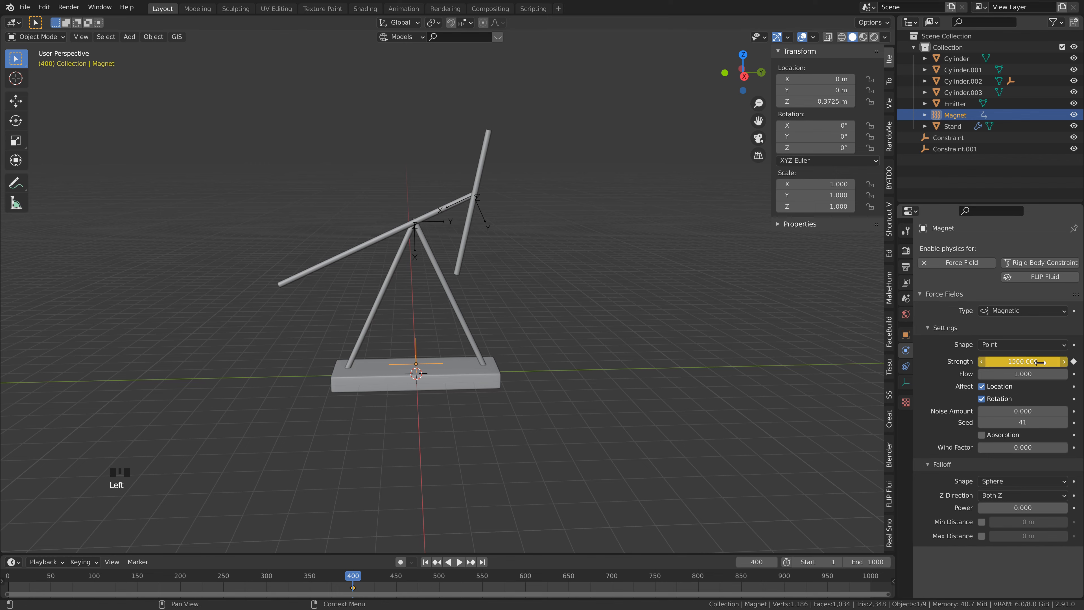
Step: Keyframe the magnet's strength at 1000 on frame 415
left_click(365, 577)
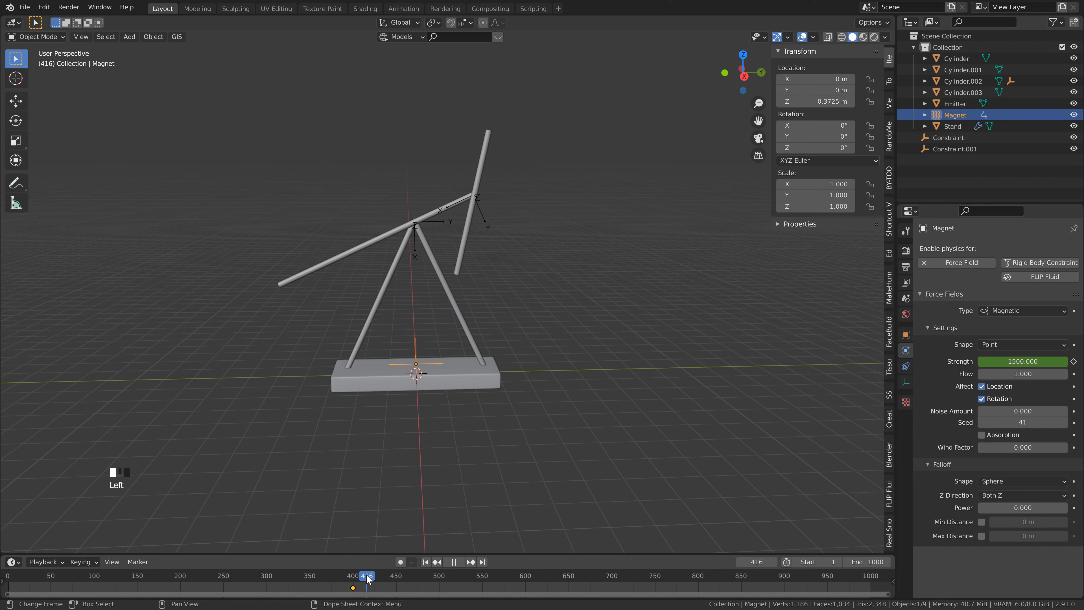
left_click(1029, 361)
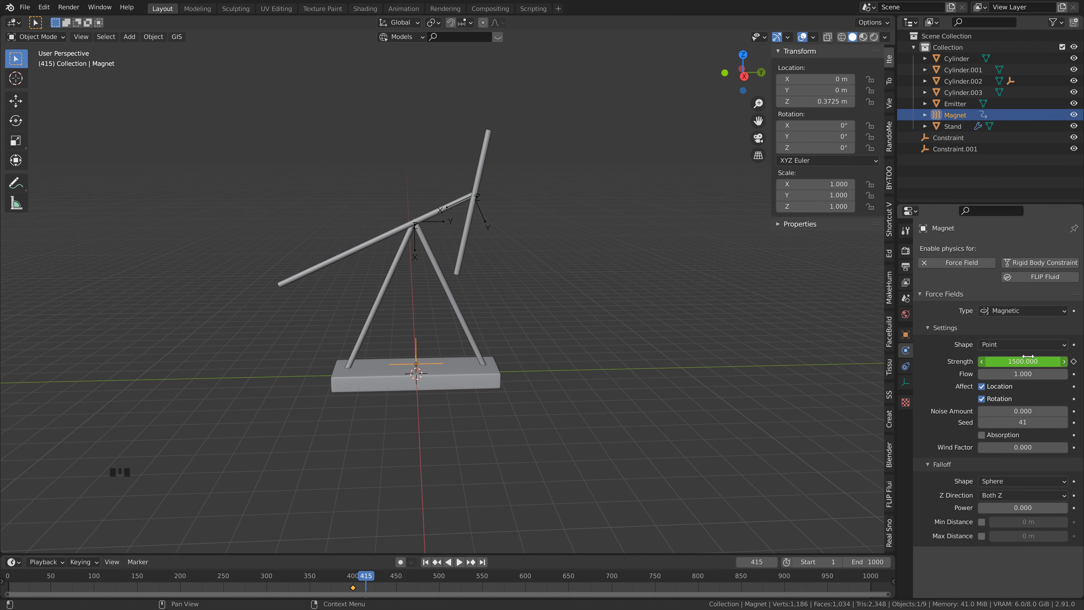
type("1")
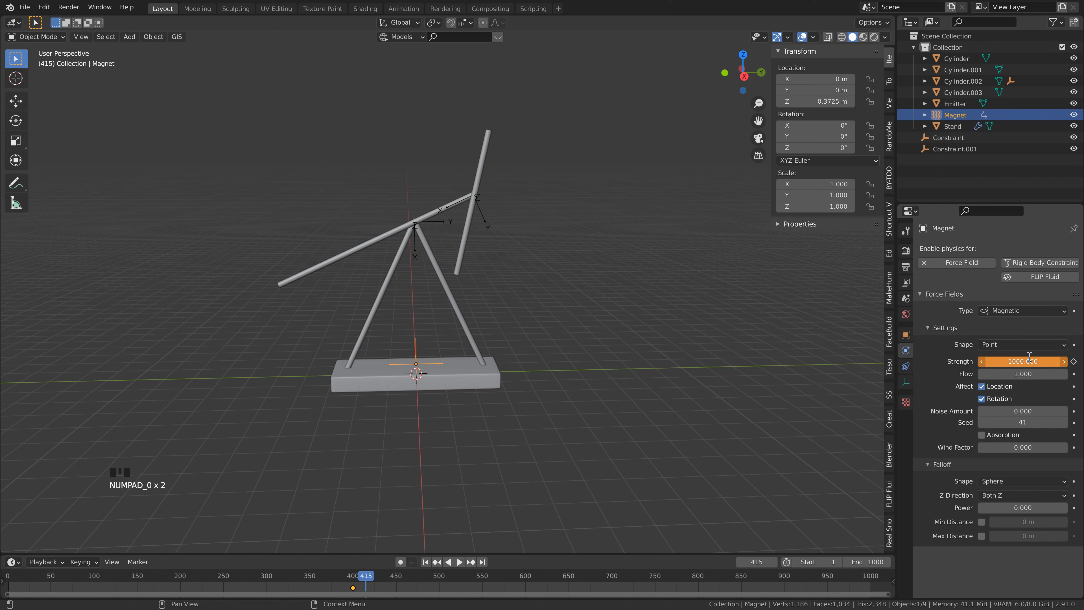
left_click(1074, 362)
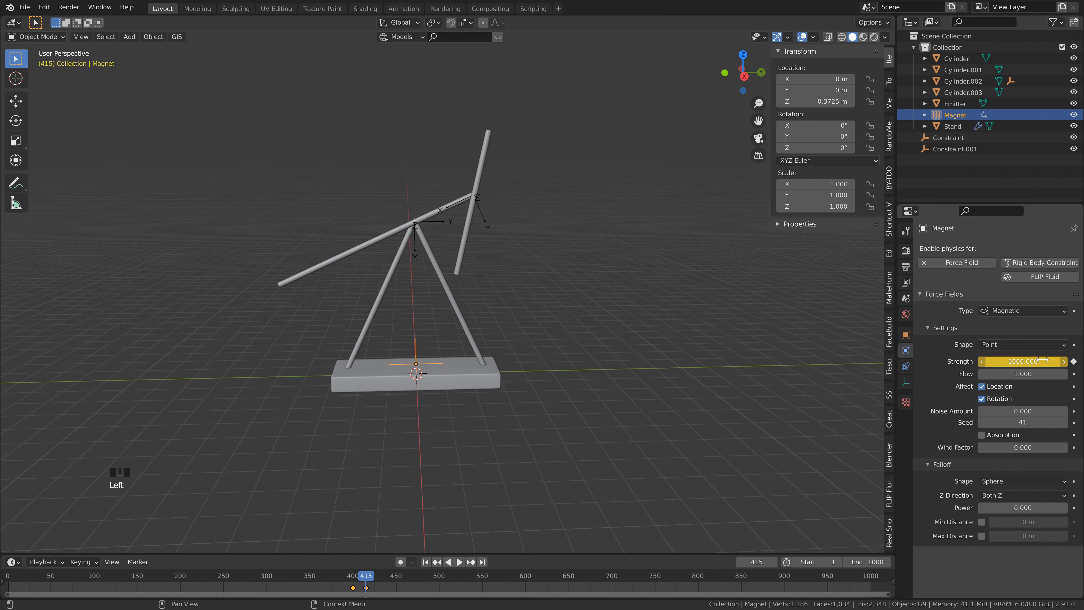
Step: Replay the simulation from the start to just before frame 600 and keyframe the magnet's strength of 1000 at frame 600
key("shift+Left")
key("space")
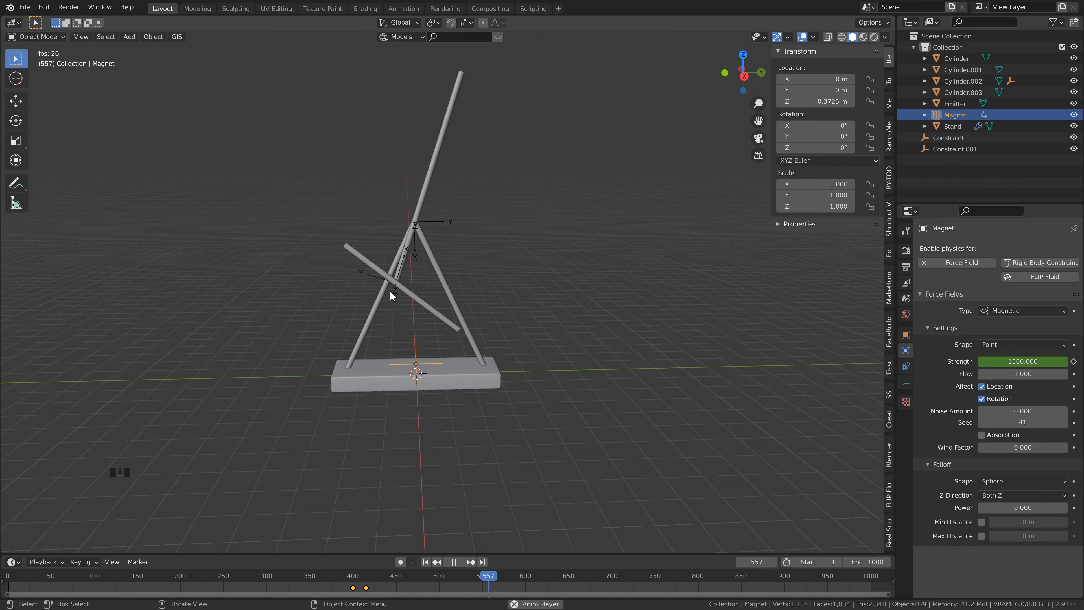
key("space")
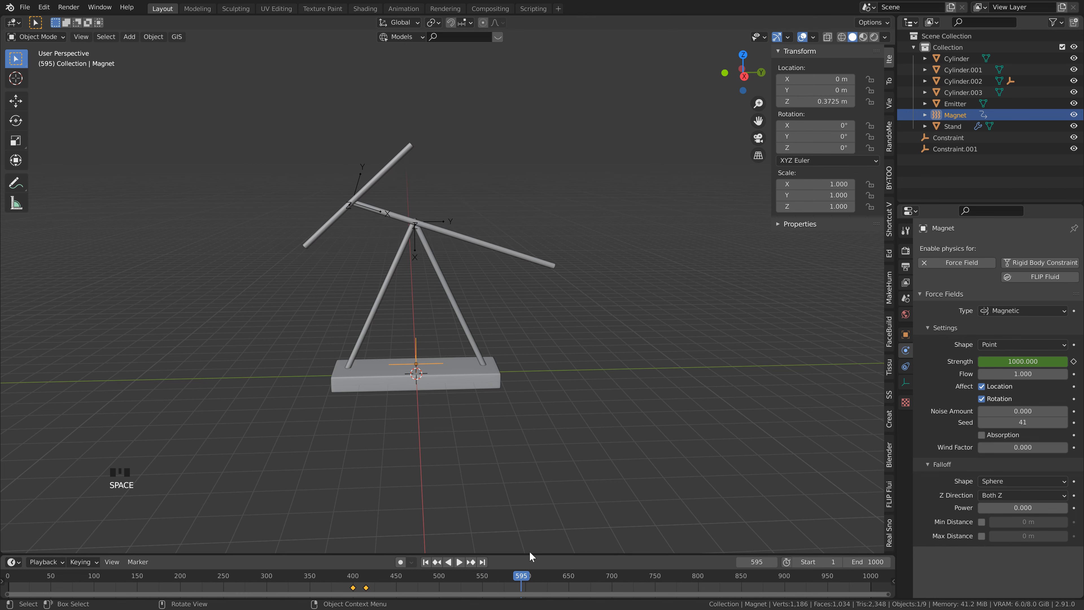
key("Right")
key("Right")
key("Right")
key("Right")
key("Right")
left_click(1074, 361)
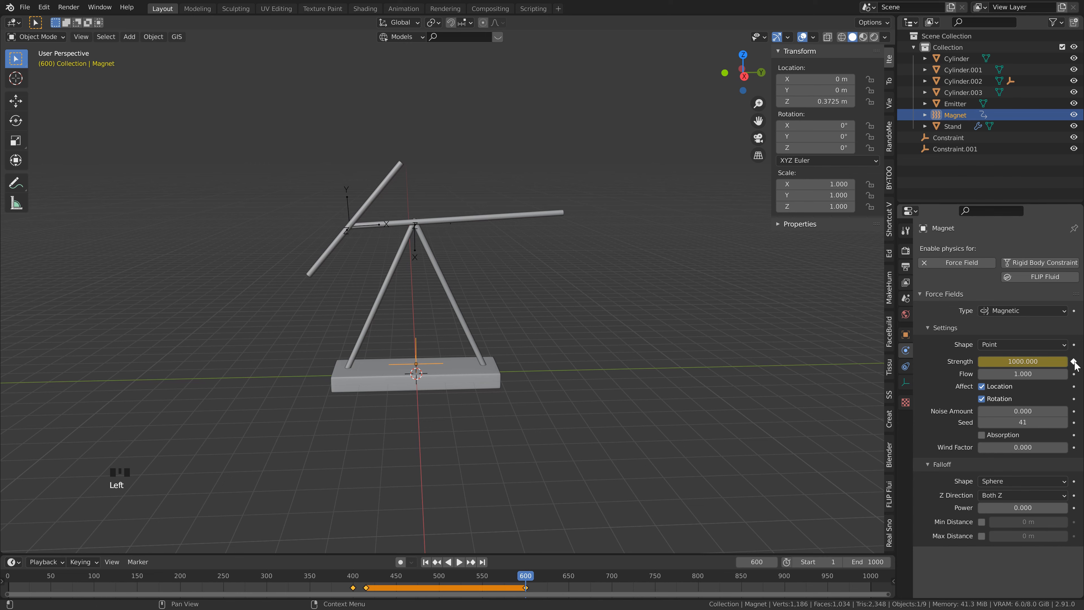
Step: Keyframe the magnet's strength at 1500 on frame 610 and save the file
key("Right")
key("Right")
key("Right")
key("Right")
key("Right")
key("Right")
key("Right")
key("Right")
key("Right")
key("Right")
key("Right")
key("Right")
key("Right")
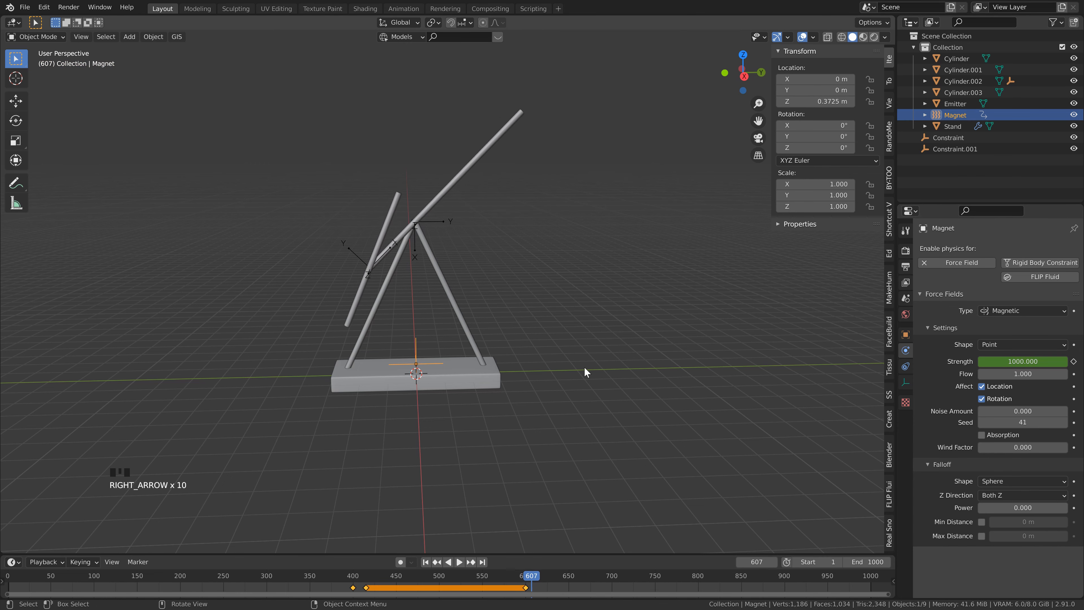
key("Right")
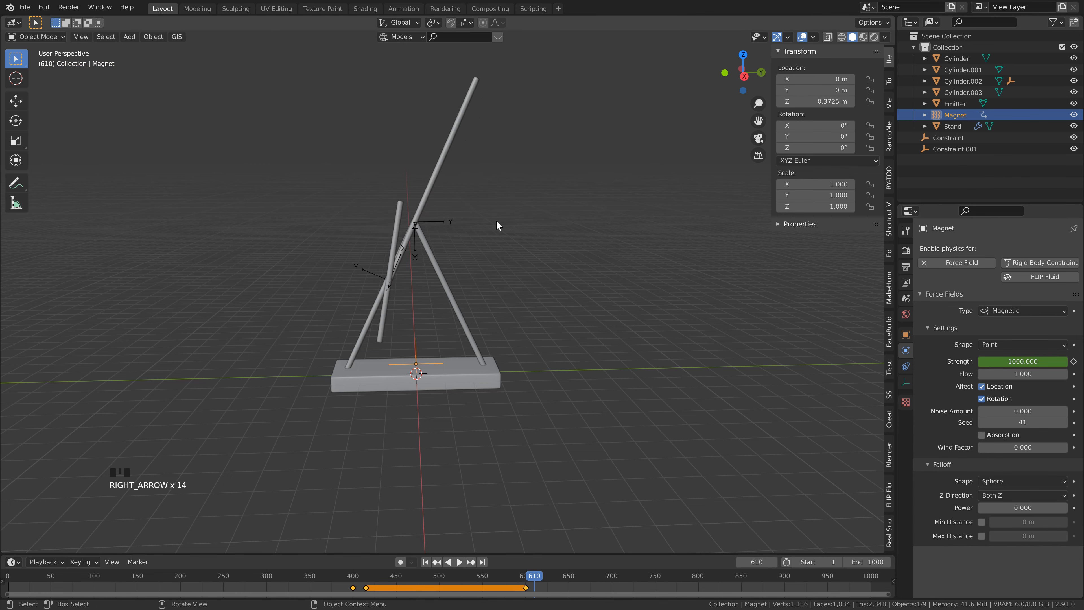
left_click(1042, 359)
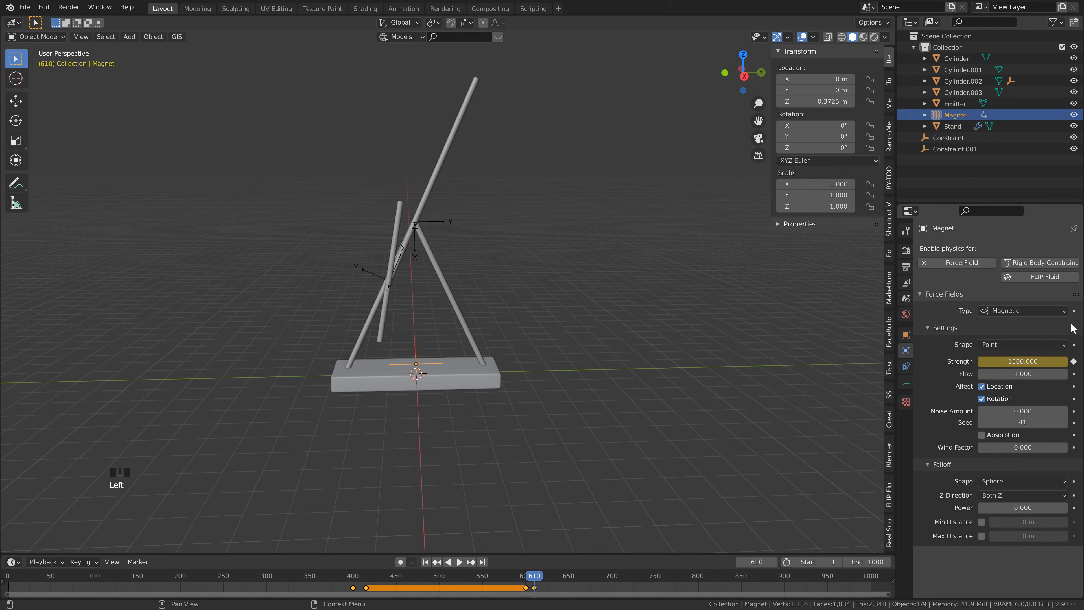
key("ctrl+s")
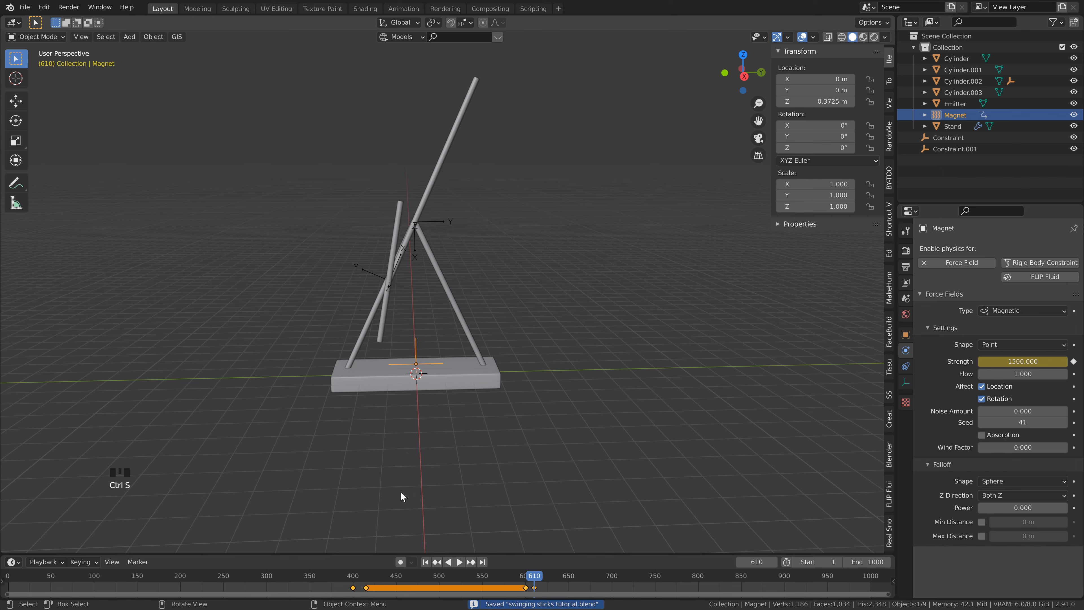
Step: Play the simulation from the first frame past frame 800 to examine the swing with the keyframed magnet strength
left_click(426, 563)
key("space")
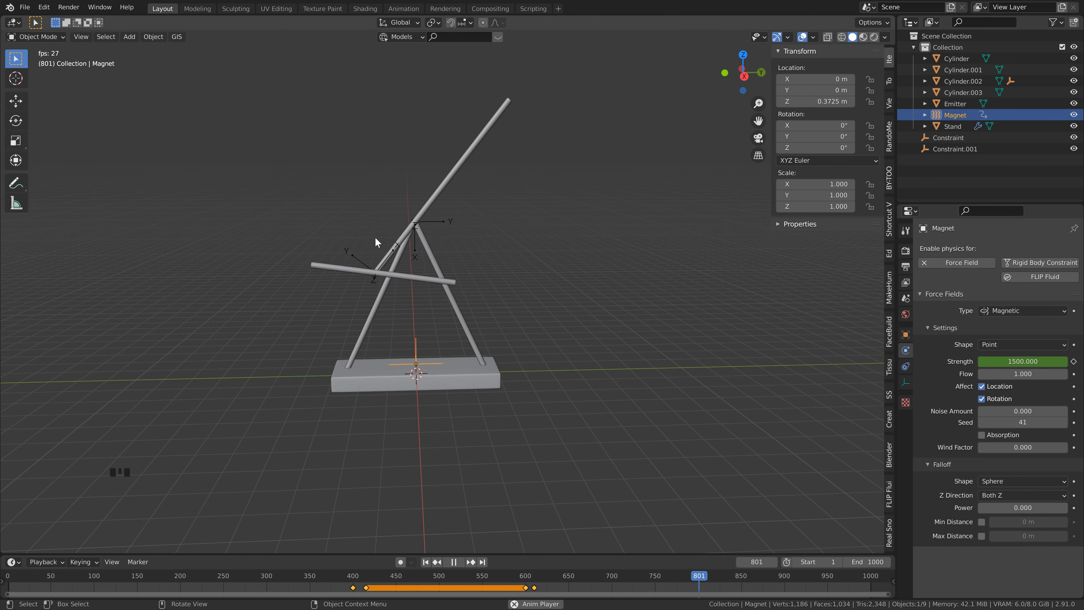
key("space")
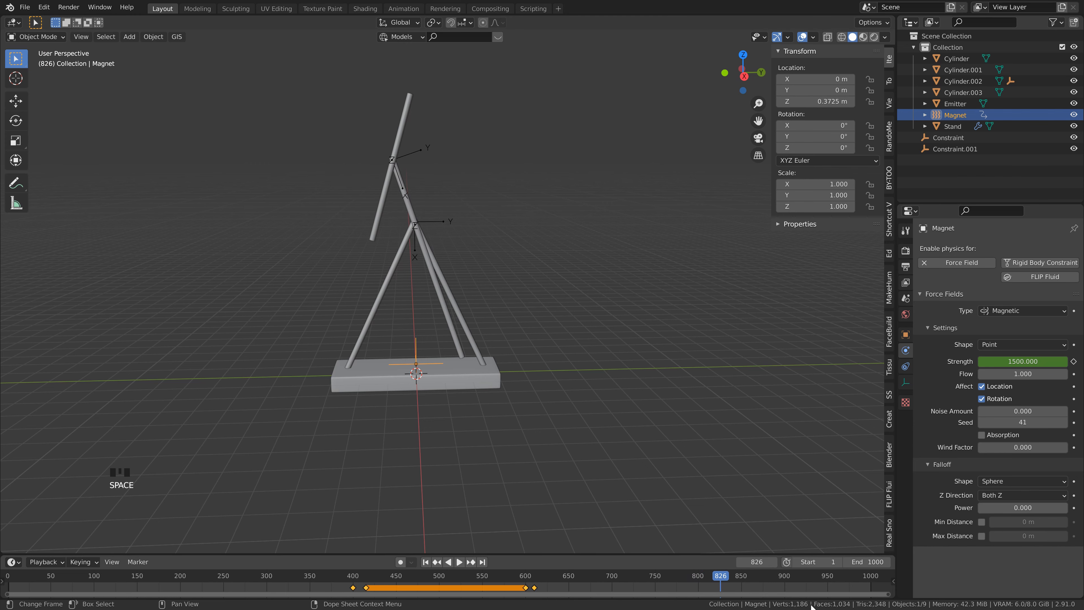
Step: Keyframe the magnet's strength at 1500 on frame 800 and at 1000 on frame 810, and save the file
left_click(698, 572)
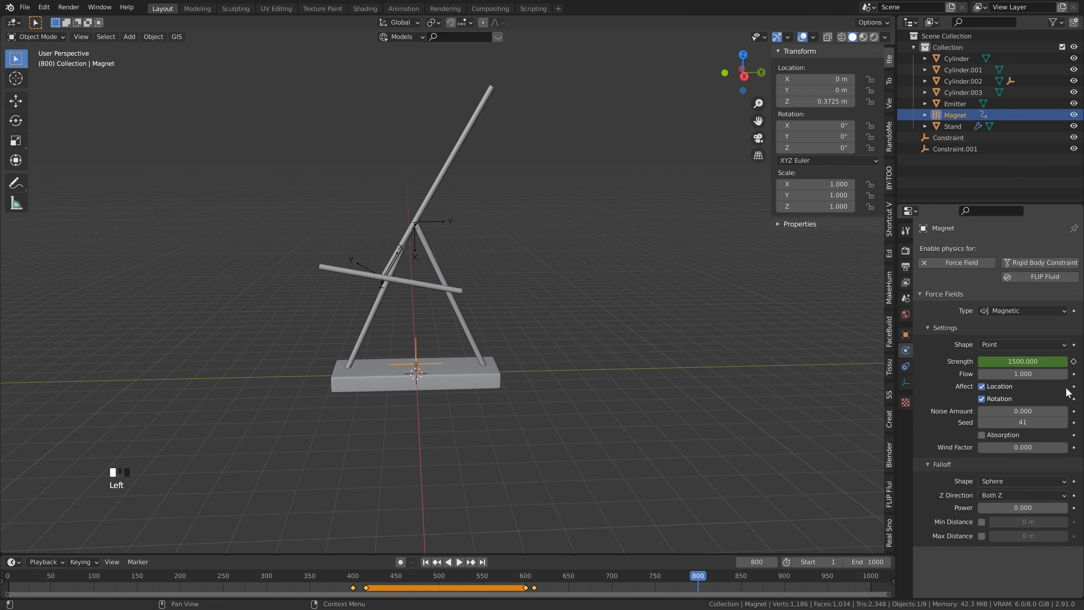
left_click(1075, 362)
key("Right")
key("Right")
key("Right")
key("Right")
key("Right")
key("Right")
key("Right")
key("Right")
key("Right")
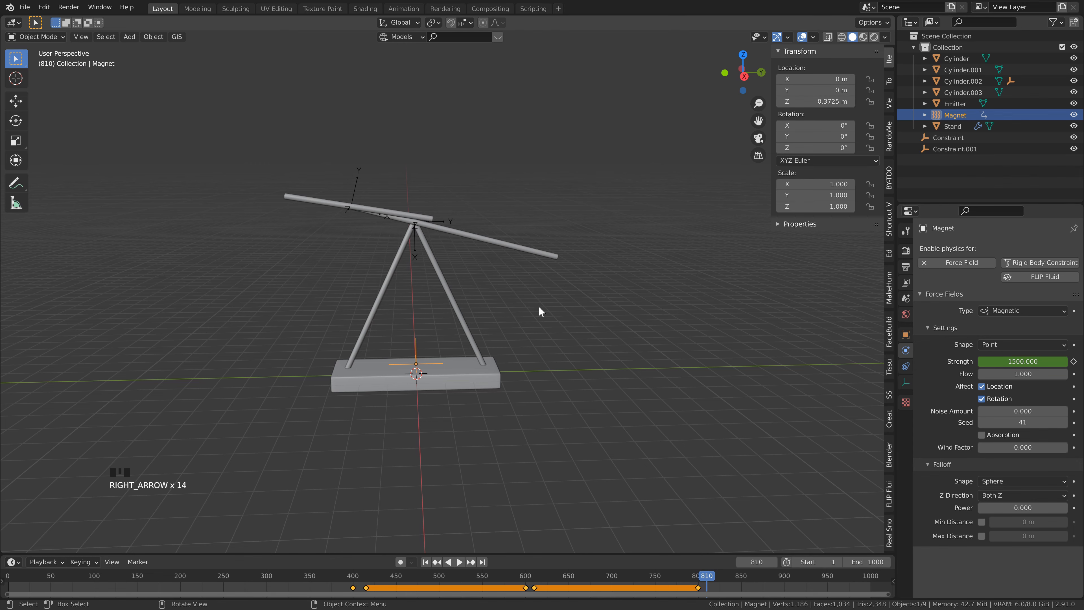
left_click(1023, 361)
type("1")
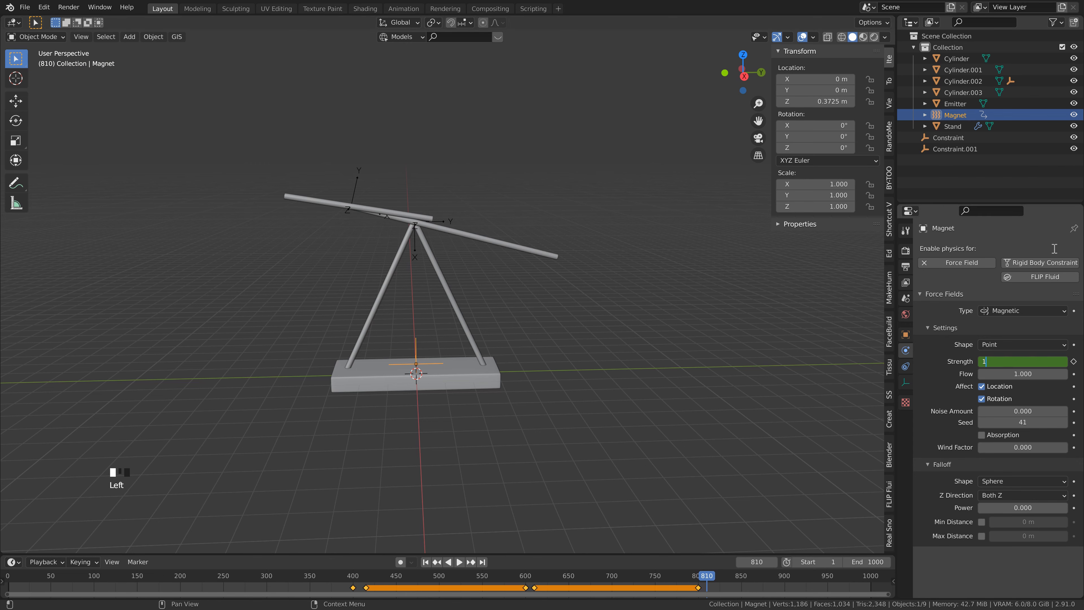
type("000")
key("Return")
left_click(1074, 361)
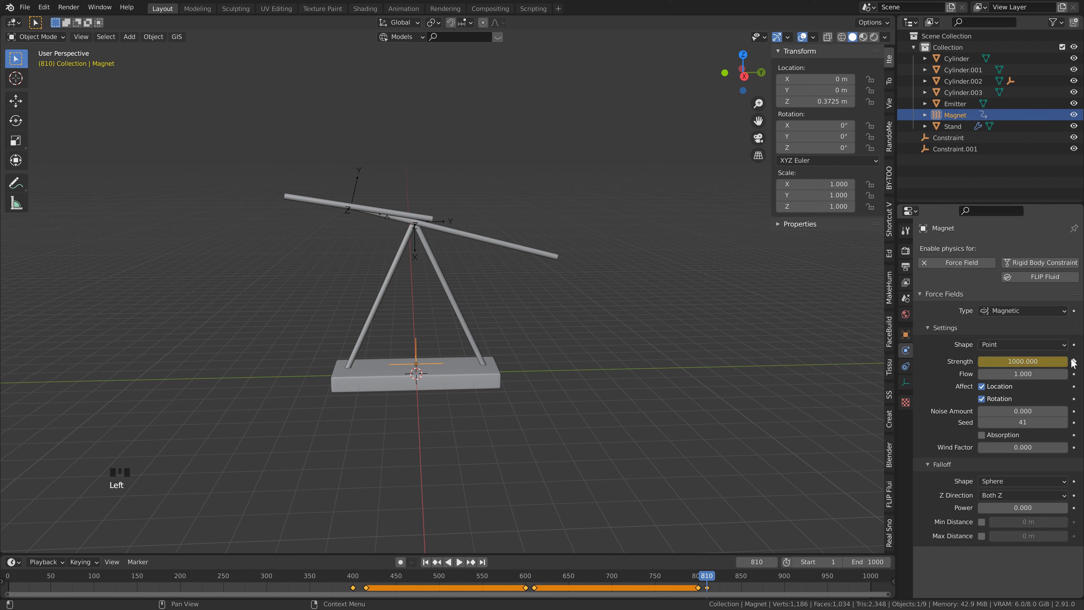
key("ctrl+s")
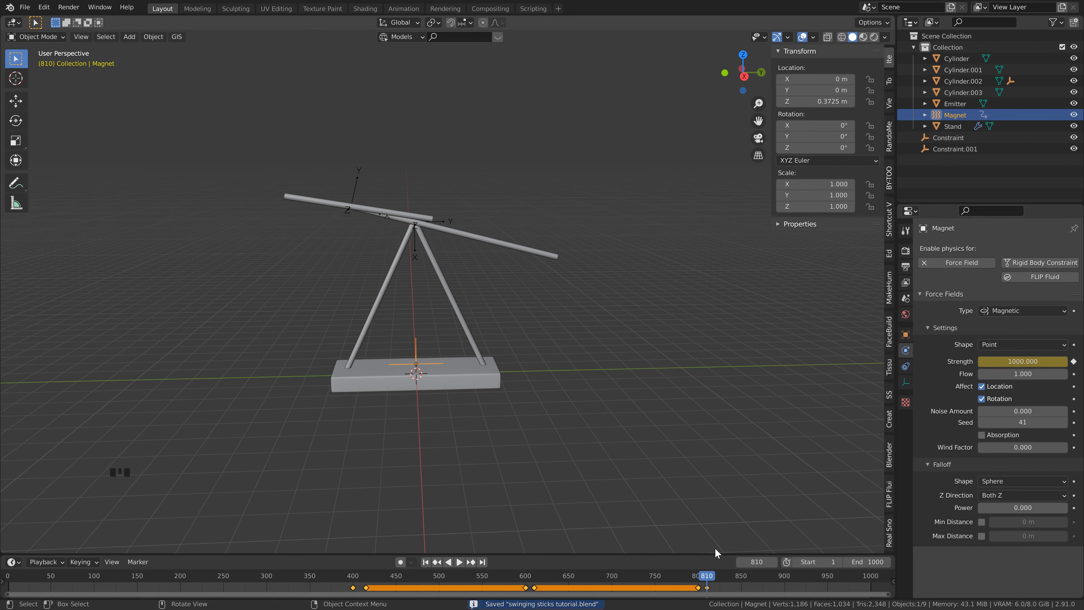
Step: Return to the first frame, save the file and bake the rigid body world simulation
left_click(431, 566)
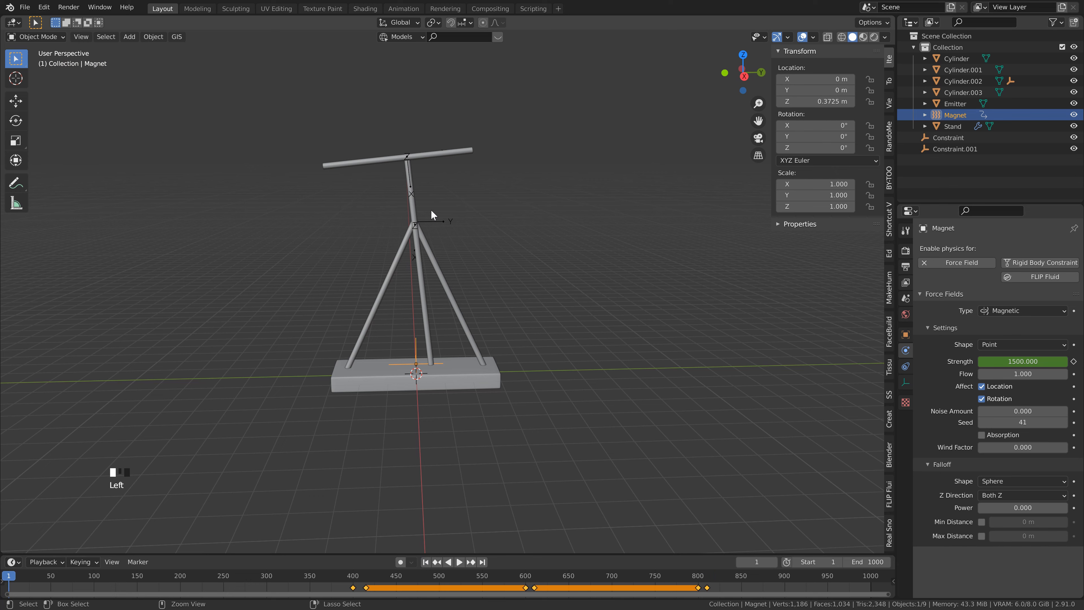
key("ctrl+s")
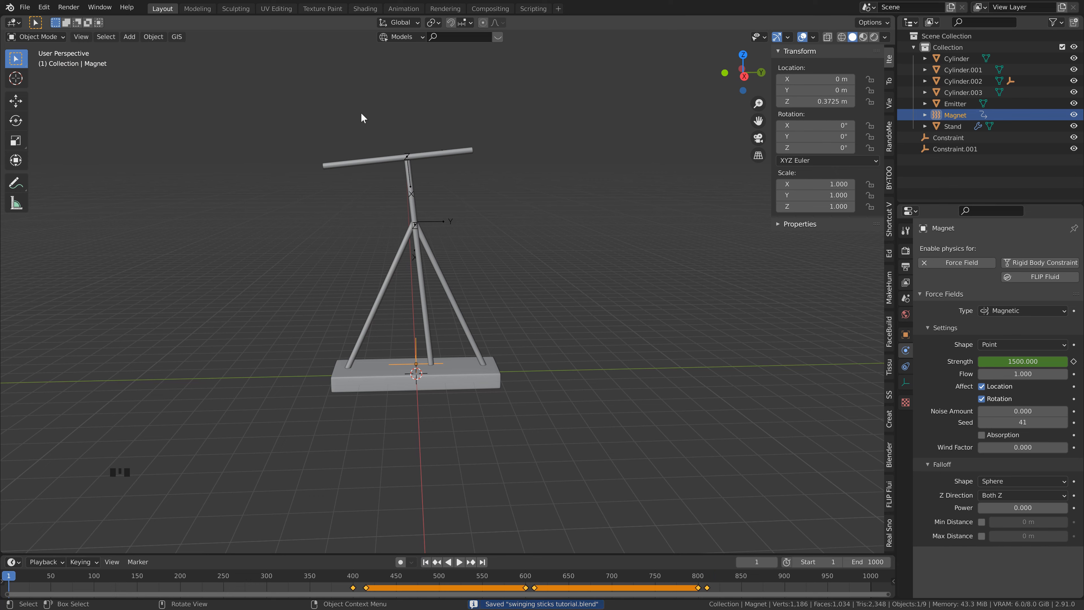
left_click(909, 302)
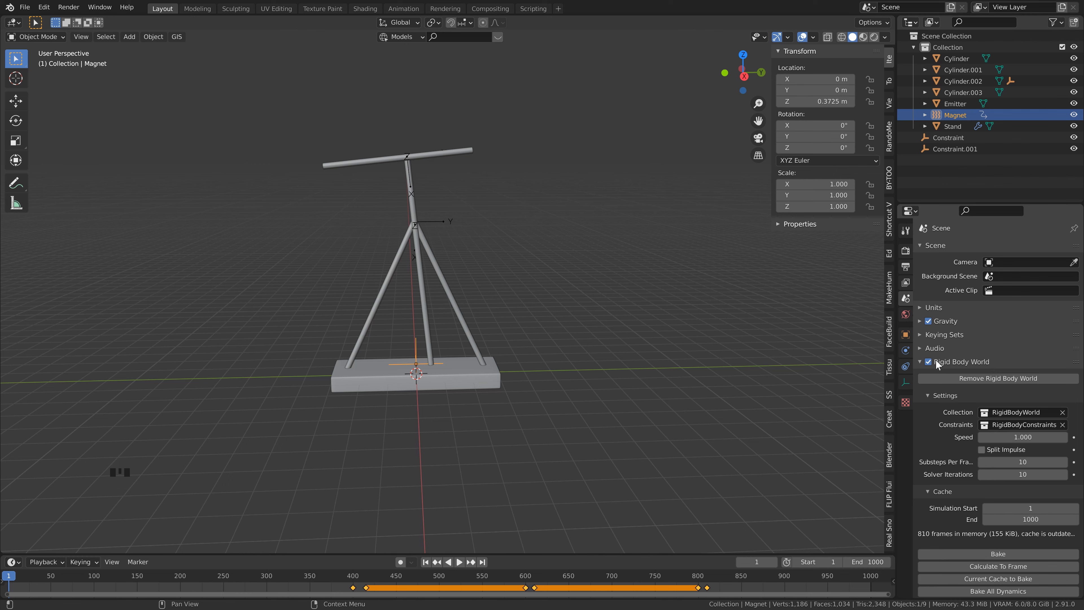
scroll(976, 496, "down", 4)
left_click(998, 500)
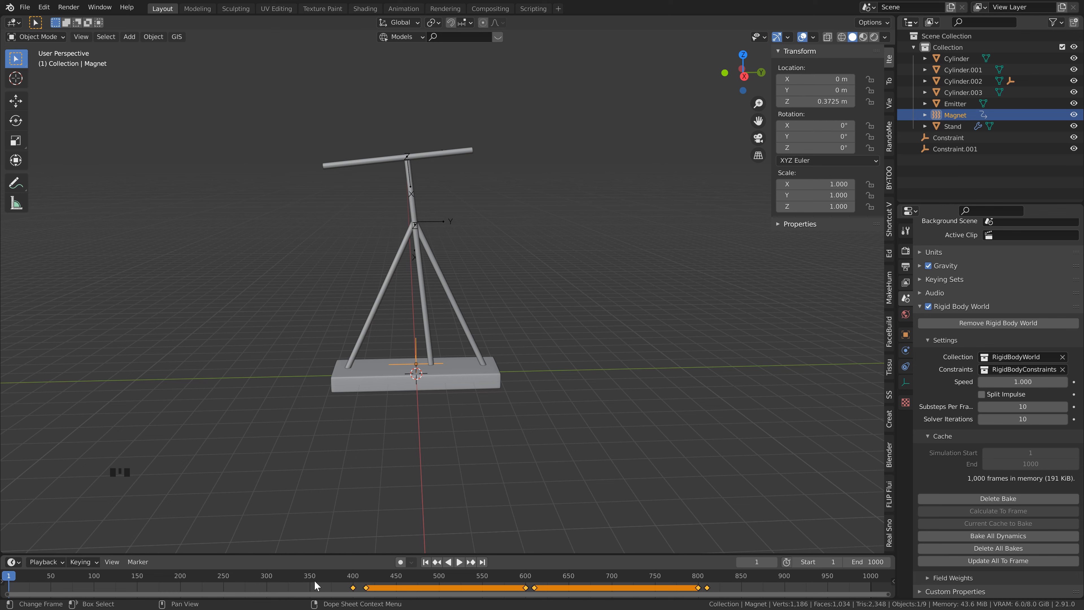
Step: Play the baked simulation past frame 970 to examine the swing, return to frame 1 and save the file
left_click(337, 584)
key("space")
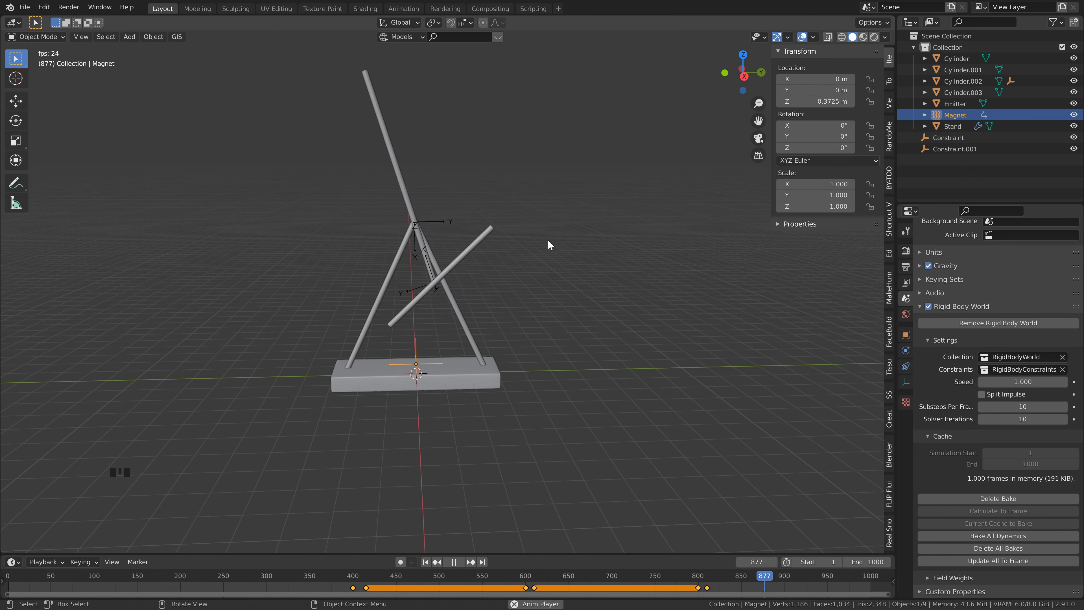
key("space")
key("space")
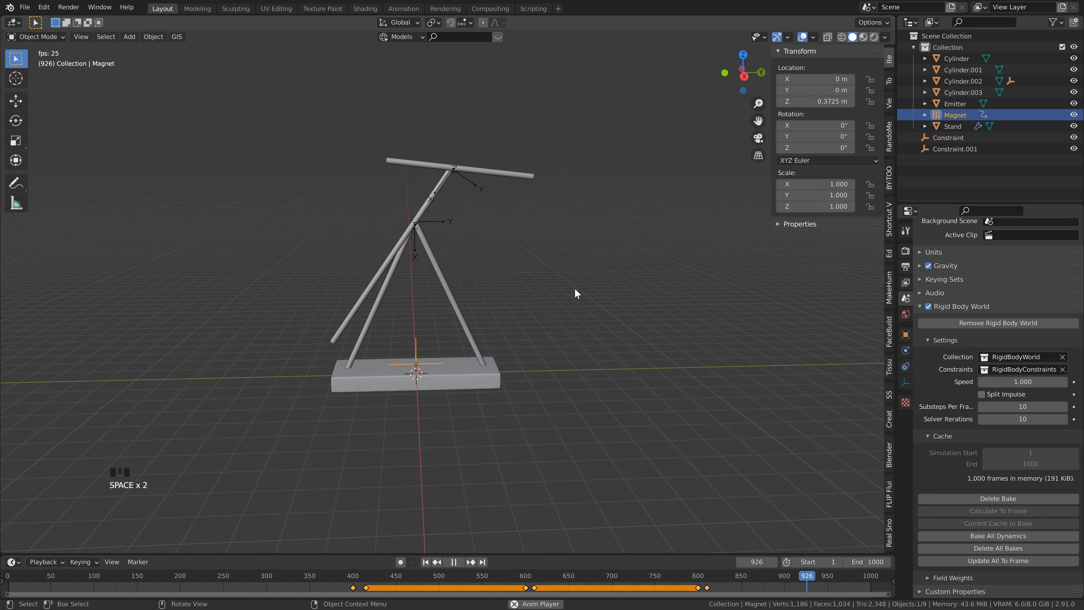
key("space")
key("space")
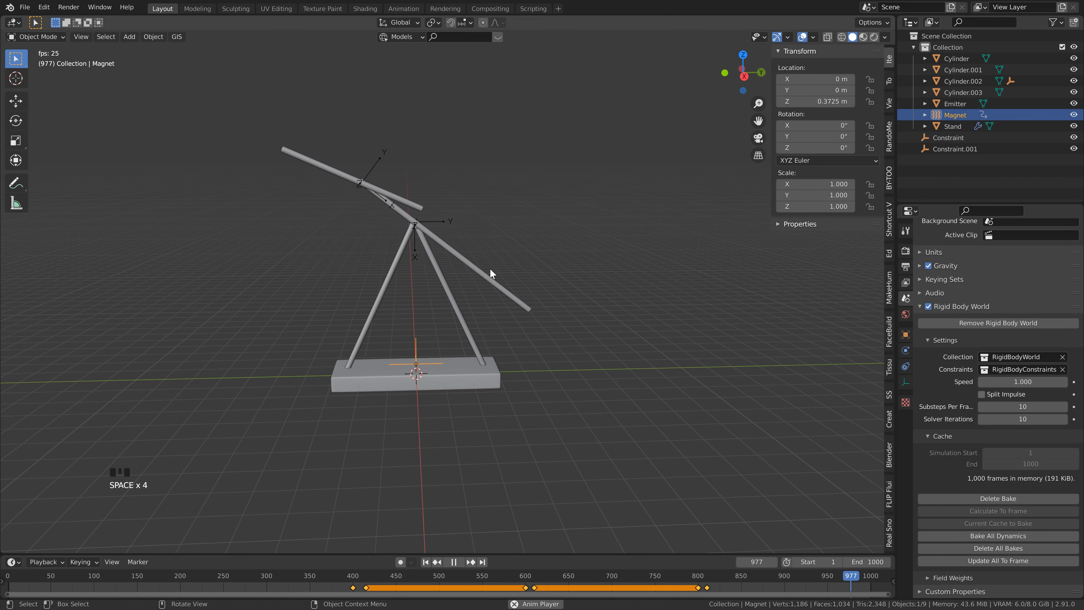
key("ctrl+s")
left_click(426, 562)
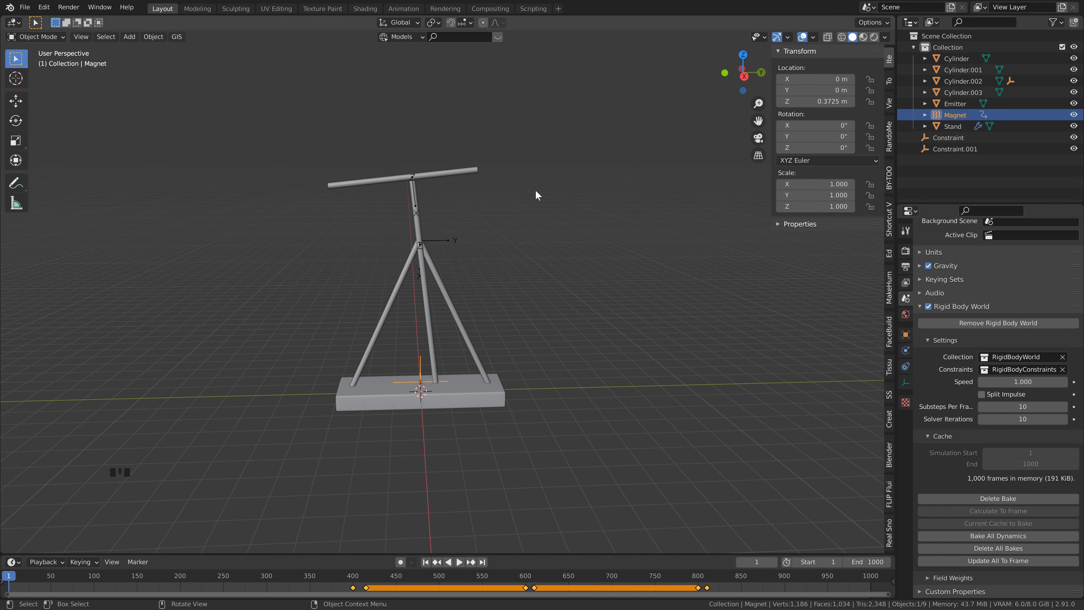
key("ctrl+s")
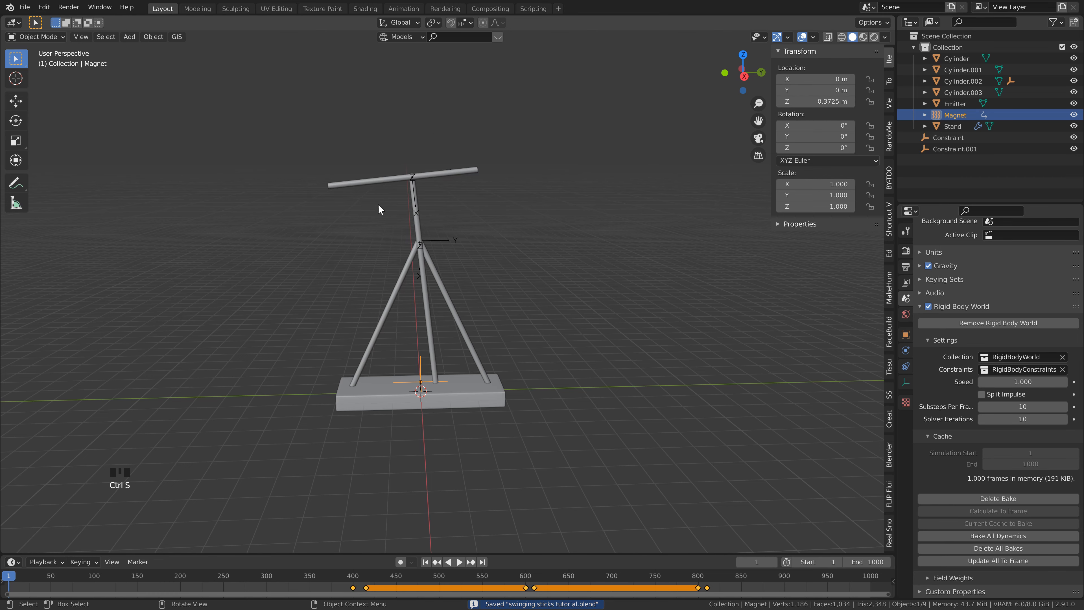
Step: Add a particle system to the crossbar emitter and set its particle number to 100000
scroll(377, 203, "down", 2)
left_click(453, 196)
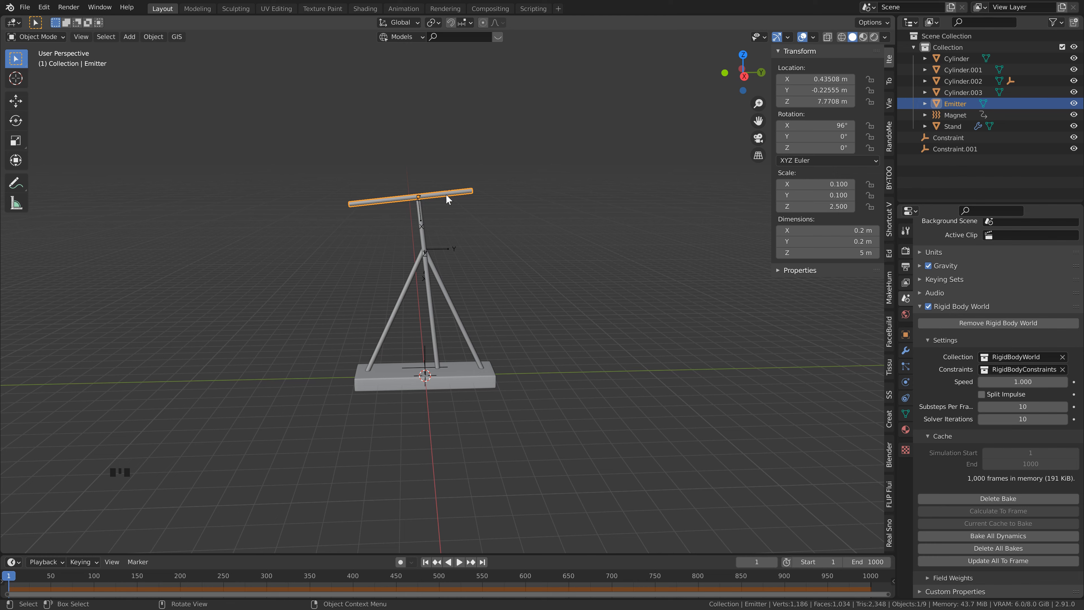
left_click(905, 366)
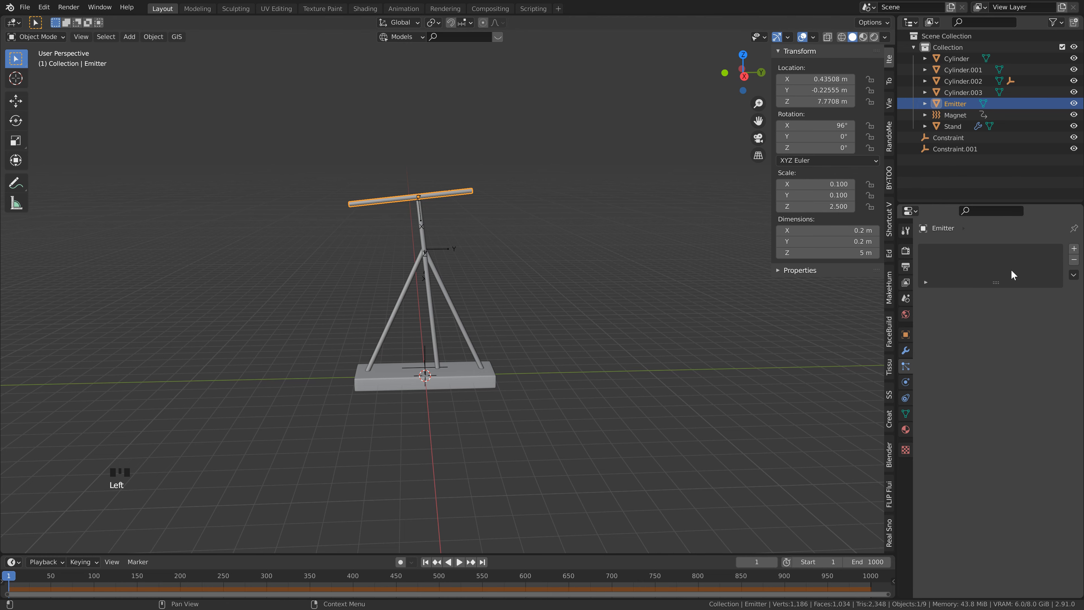
left_click(1074, 249)
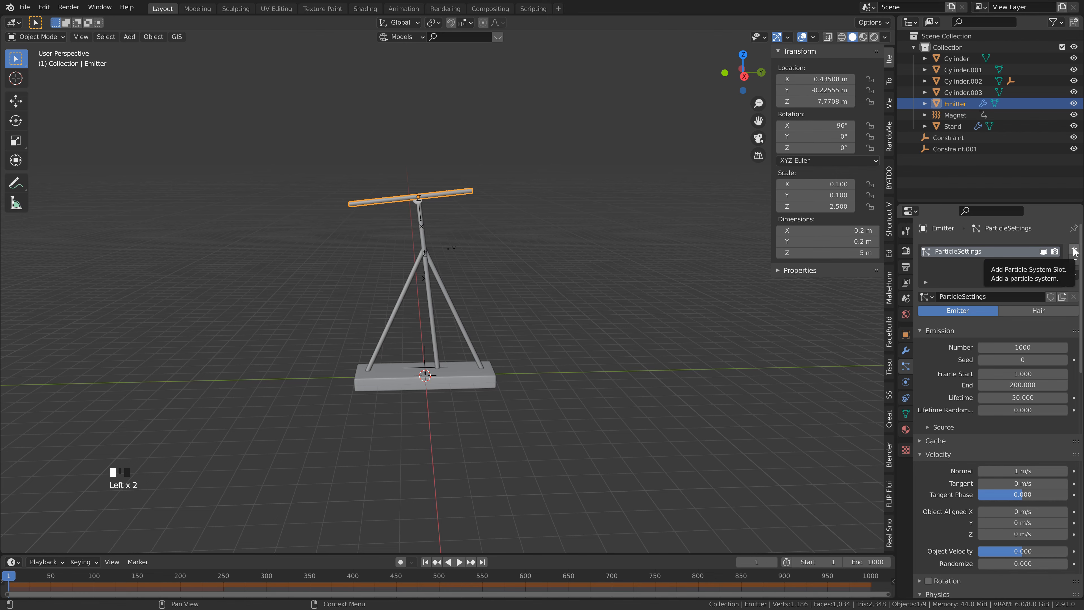
left_click(1020, 346)
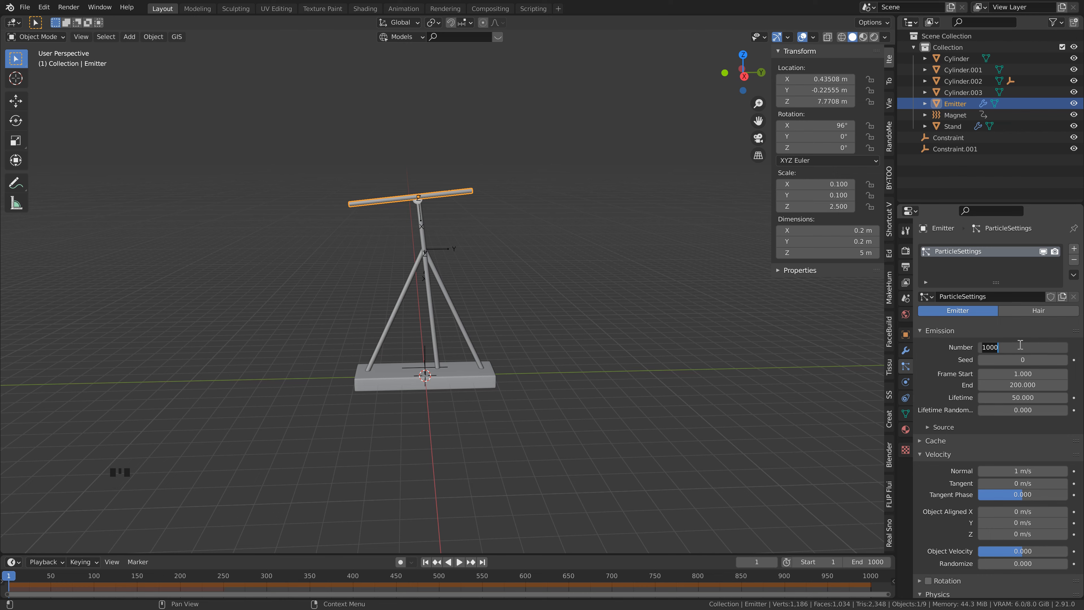
type("100")
key("Return")
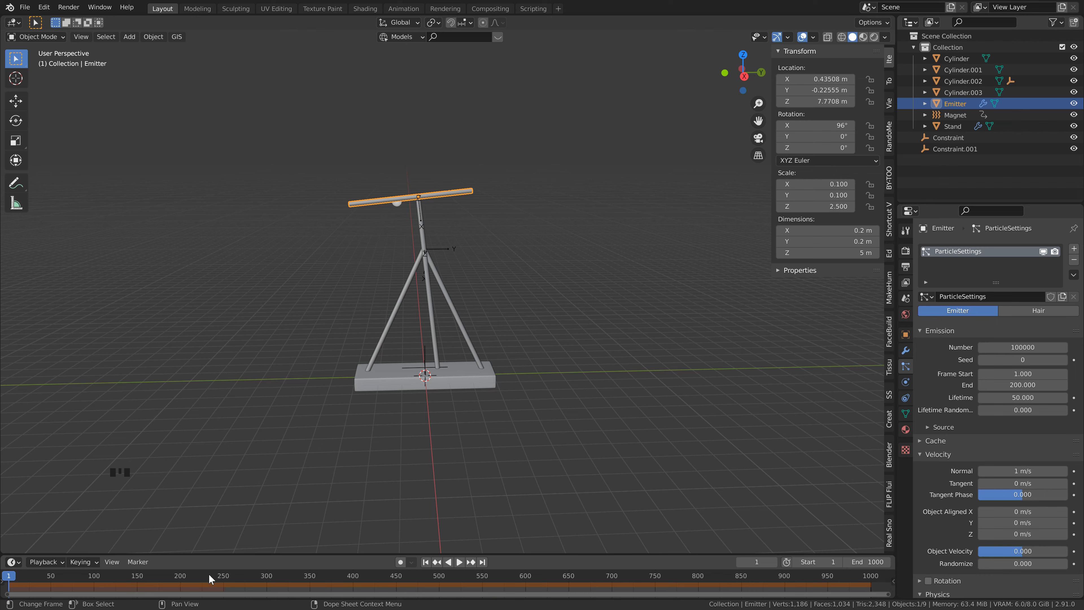
Step: Set the particle emission to end at frame 1000, with a lifetime of 65 and lifetime randomness of 0.2
scroll(980, 333, "down", 2)
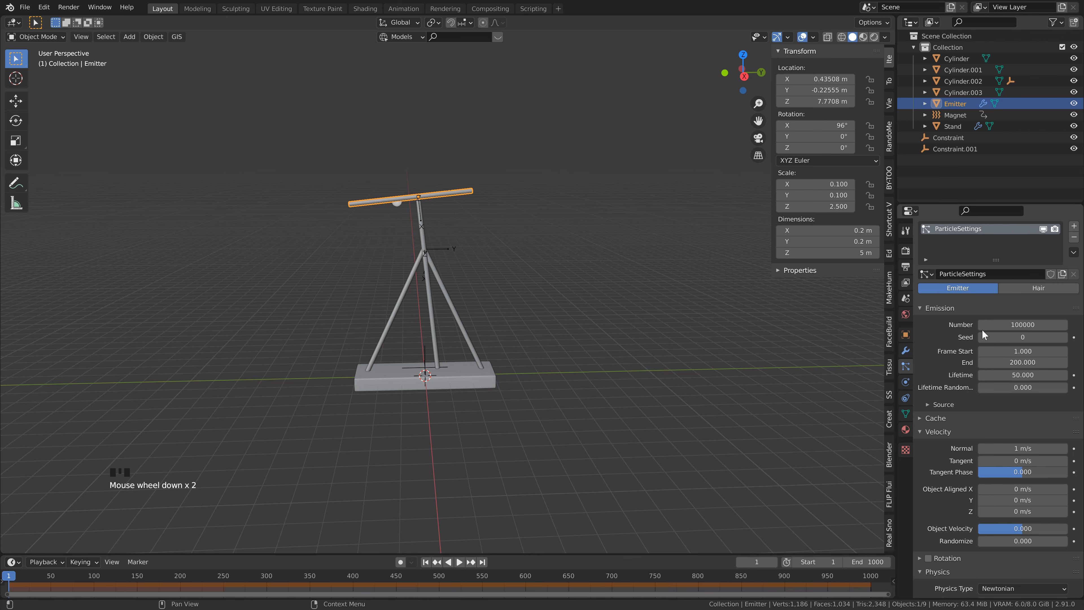
scroll(961, 342, "down", 1)
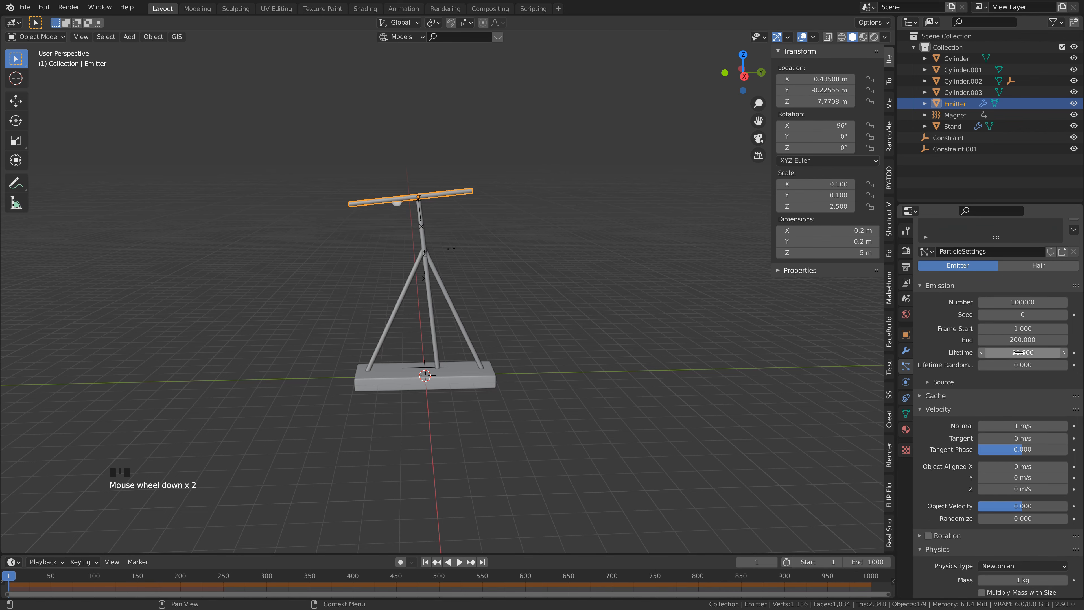
left_click(1040, 340)
type("1000")
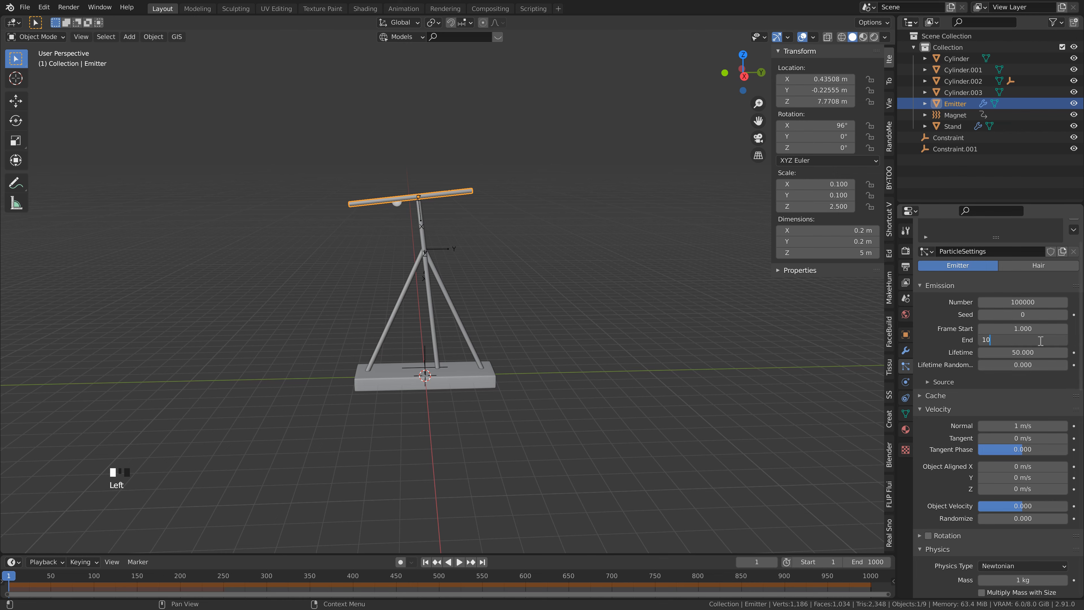
key("Return")
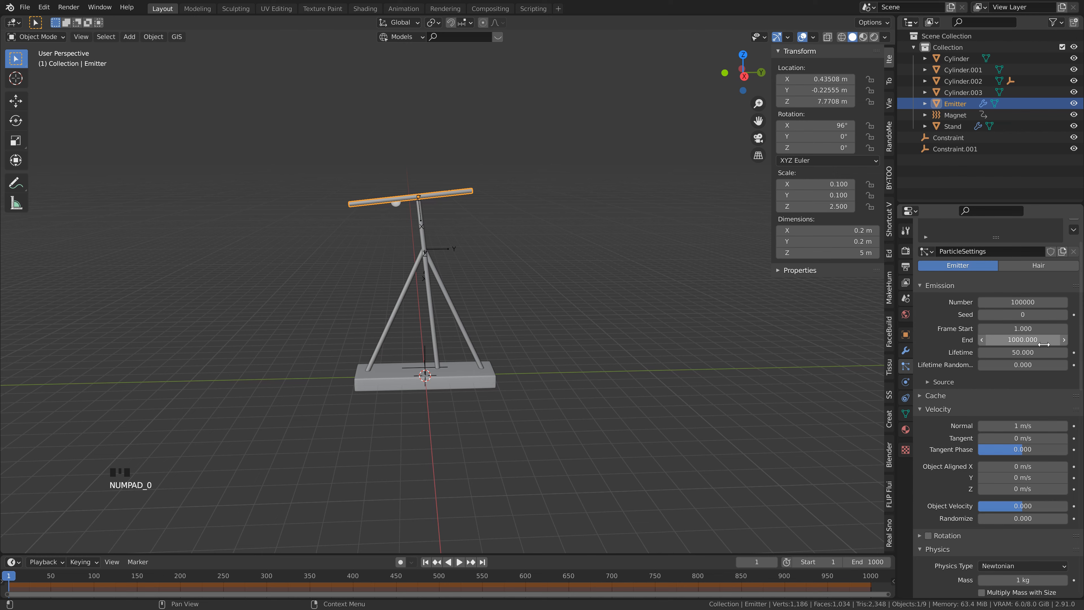
mouse_move(1024, 352)
left_mouse_down()
mouse_move(1037, 352)
mouse_move(1026, 349)
left_mouse_up()
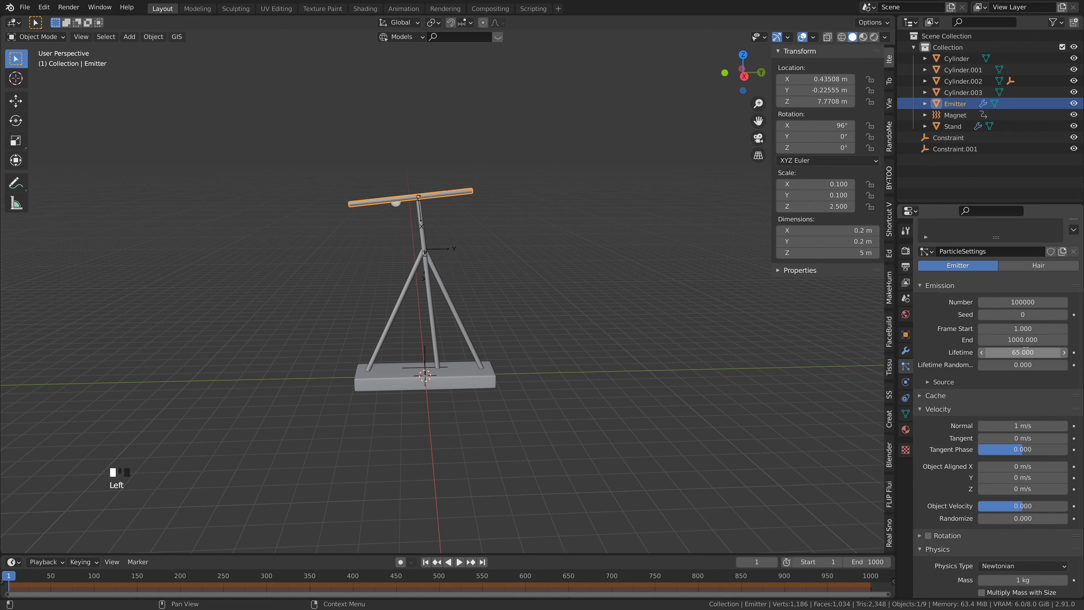
left_click(1015, 364)
type("0.2")
key("Return")
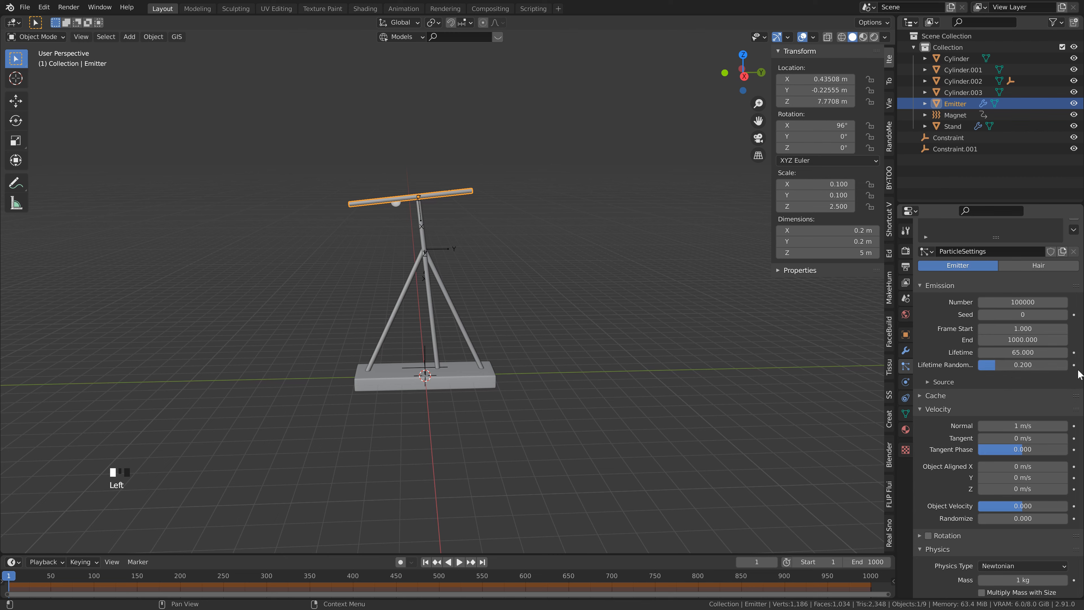
Step: Enable dynamic particle rotation with Randomize 0.290, Phase 0.436 and Randomize Phase 0.660
scroll(948, 406, "down", 12)
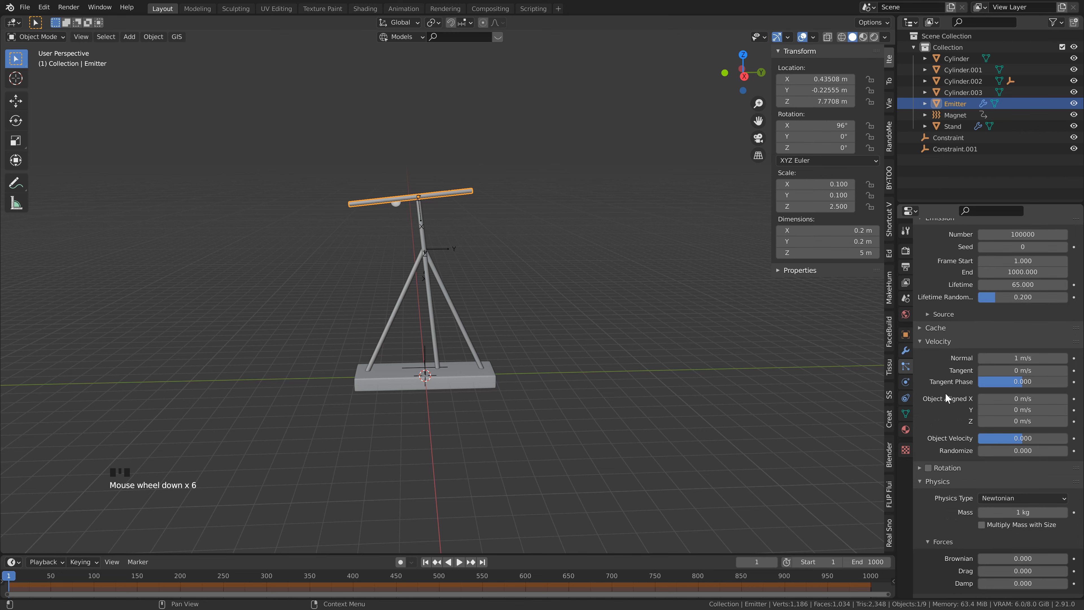
left_click(929, 400)
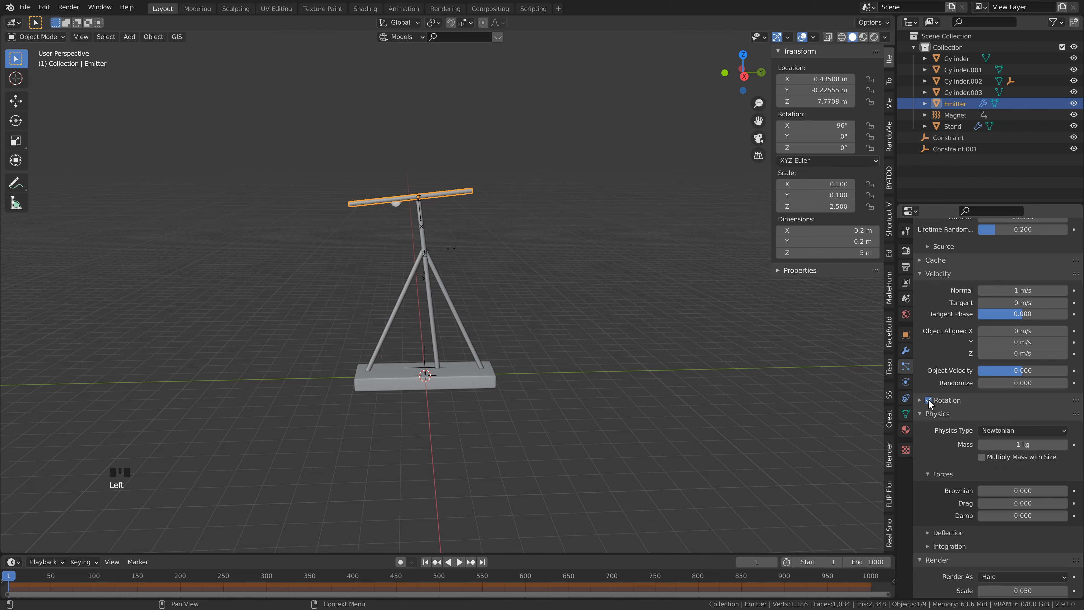
left_click(920, 400)
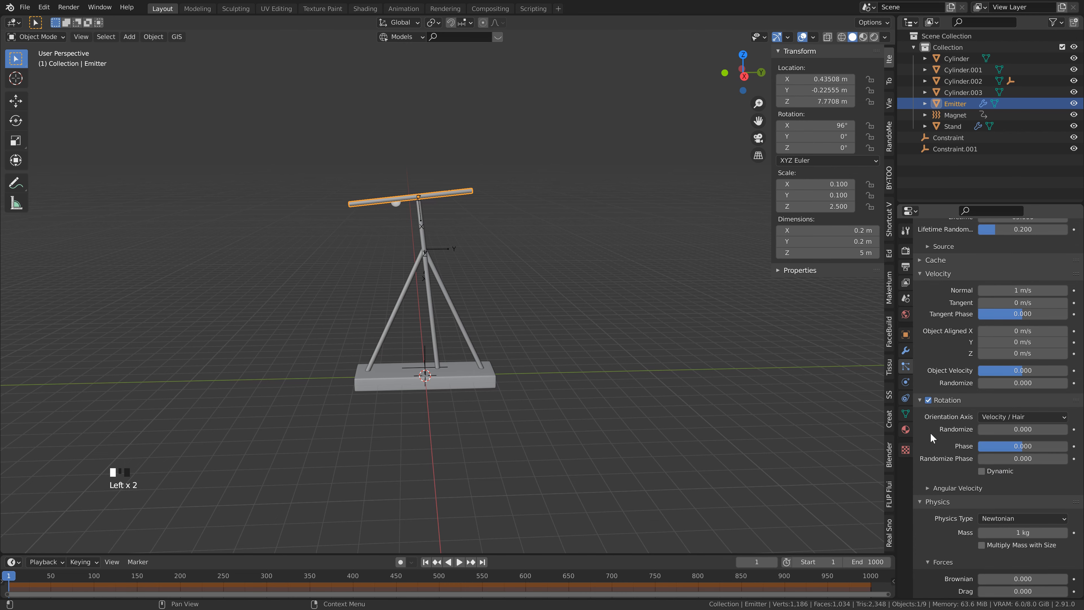
scroll(931, 432, "down", 3)
left_click_drag(981, 392, 1051, 429)
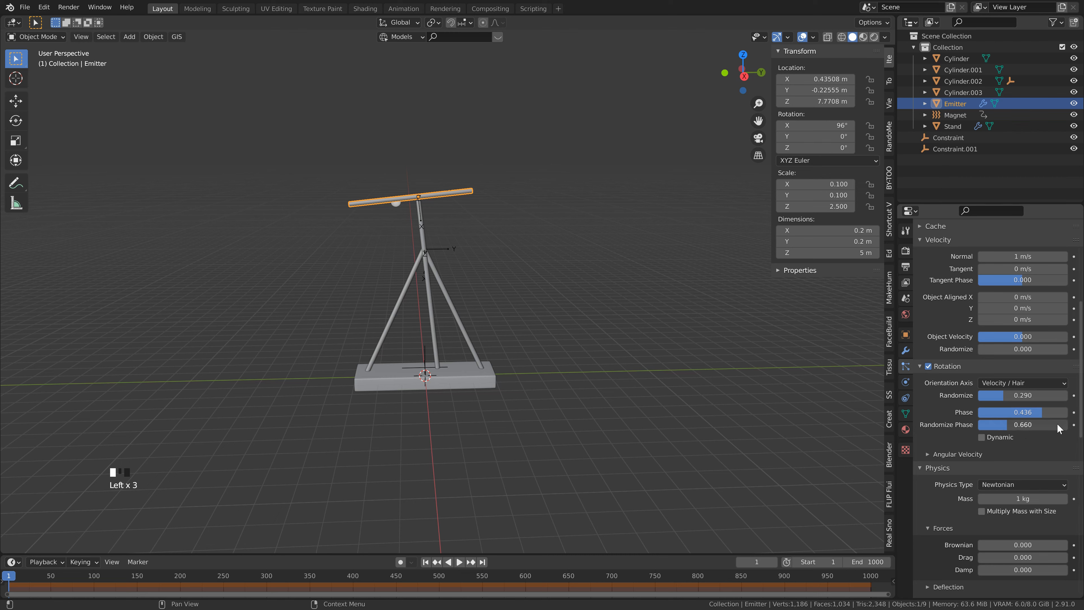
left_click(998, 436)
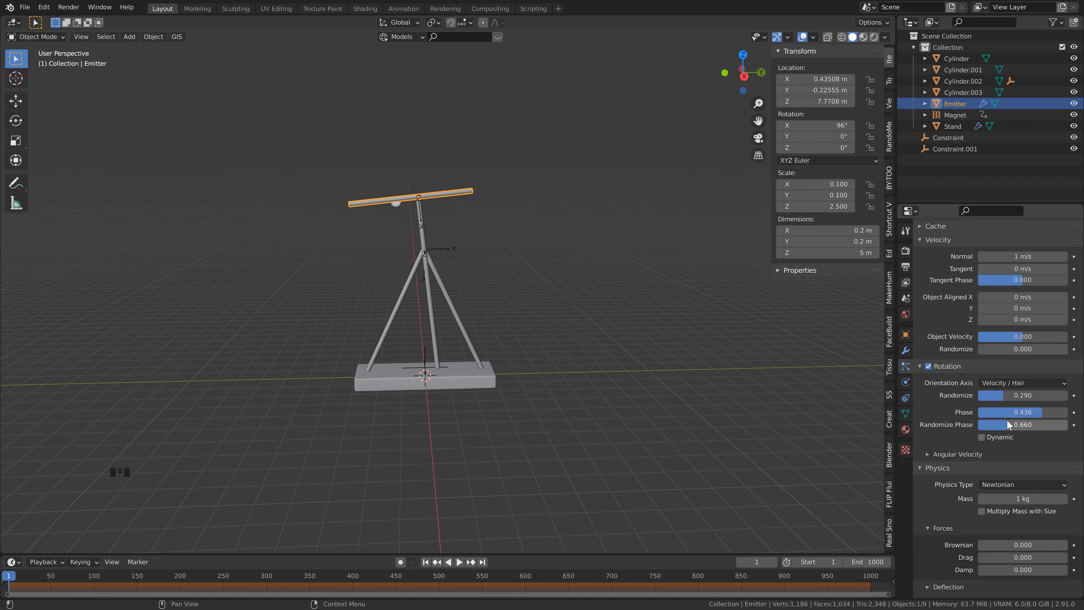
Step: Set the particles' Brownian force to 10
scroll(1008, 423, "down", 5)
scroll(930, 415, "down", 1)
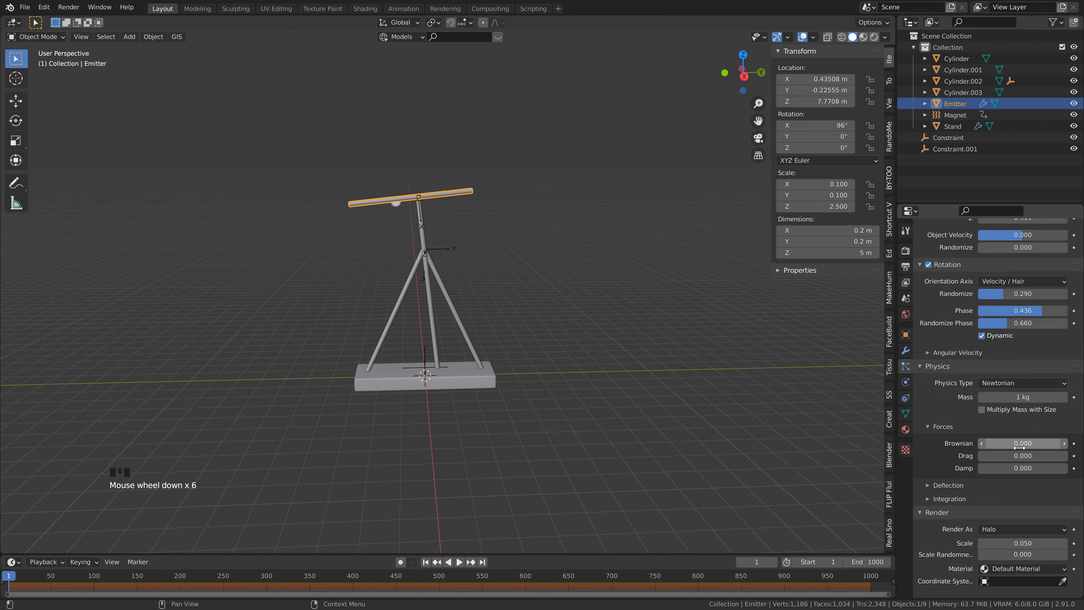
left_click(1022, 441)
type("10")
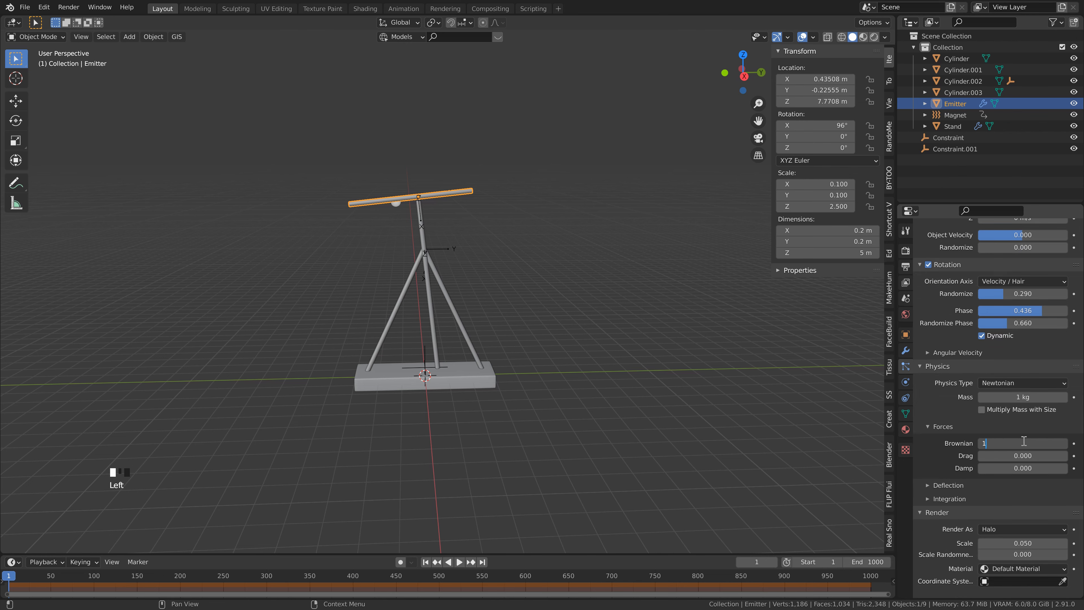
key("Return")
Step: Change the particle system to render its particles as a Collection
scroll(927, 294, "down", 15)
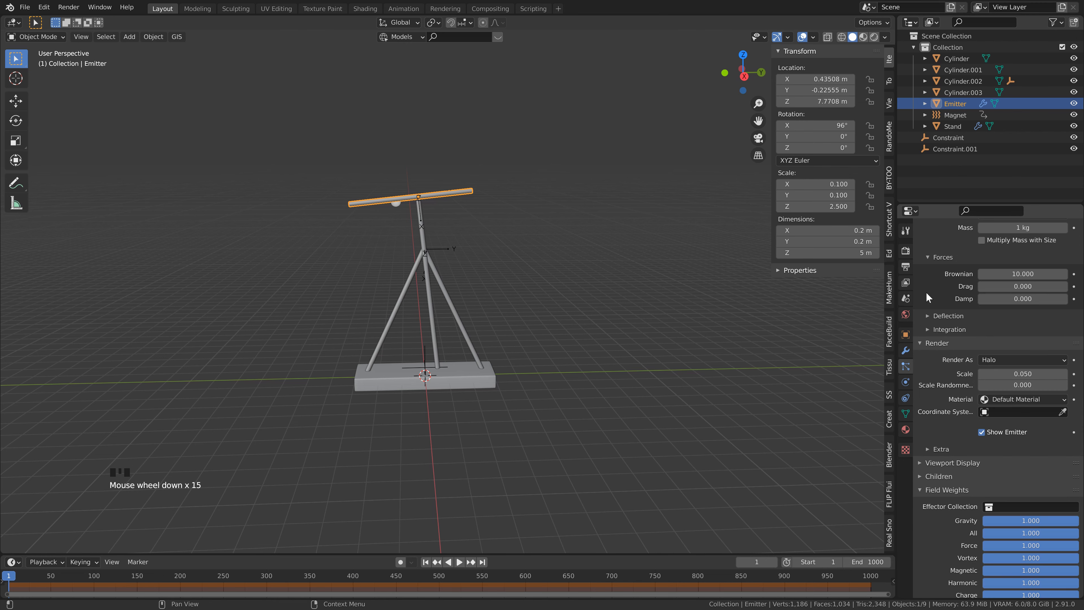
left_click(995, 360)
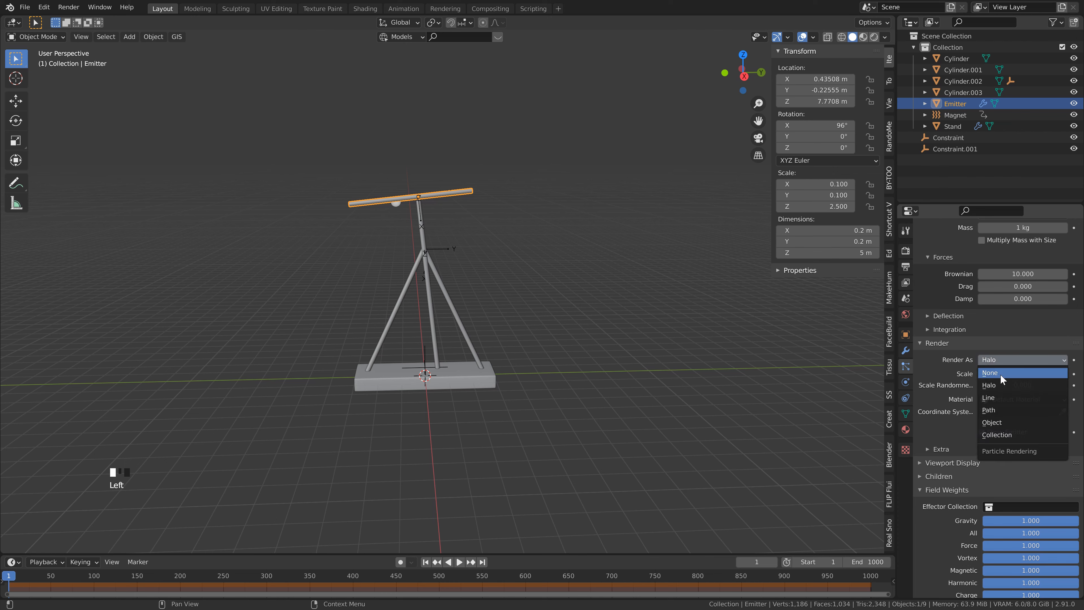
left_click(1004, 433)
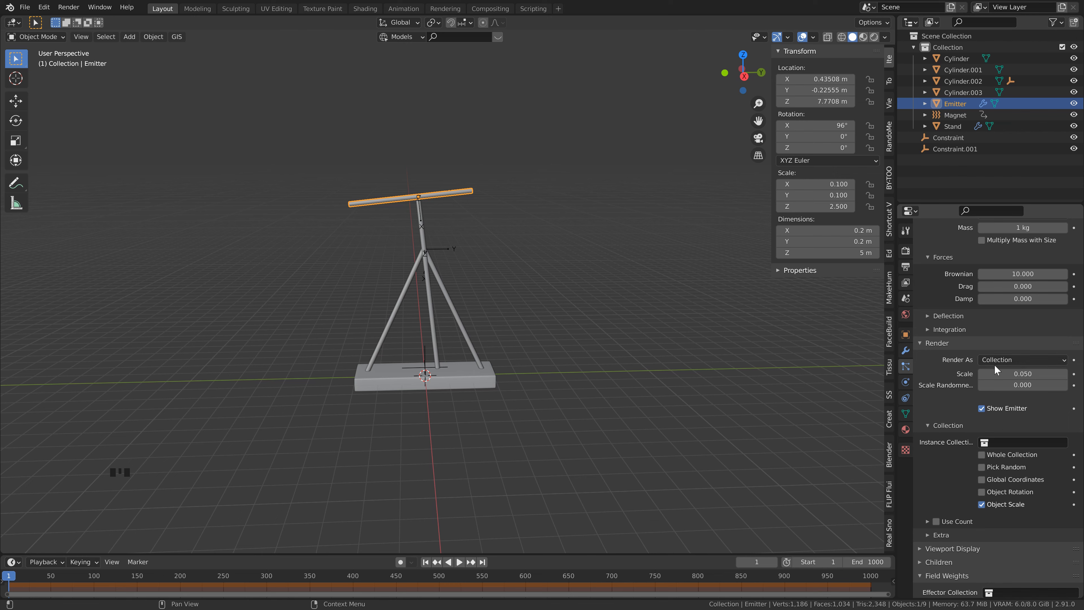
Step: Set the particle render scale to 0.02 and the scale randomness to 1
left_click(1037, 375)
type(".02")
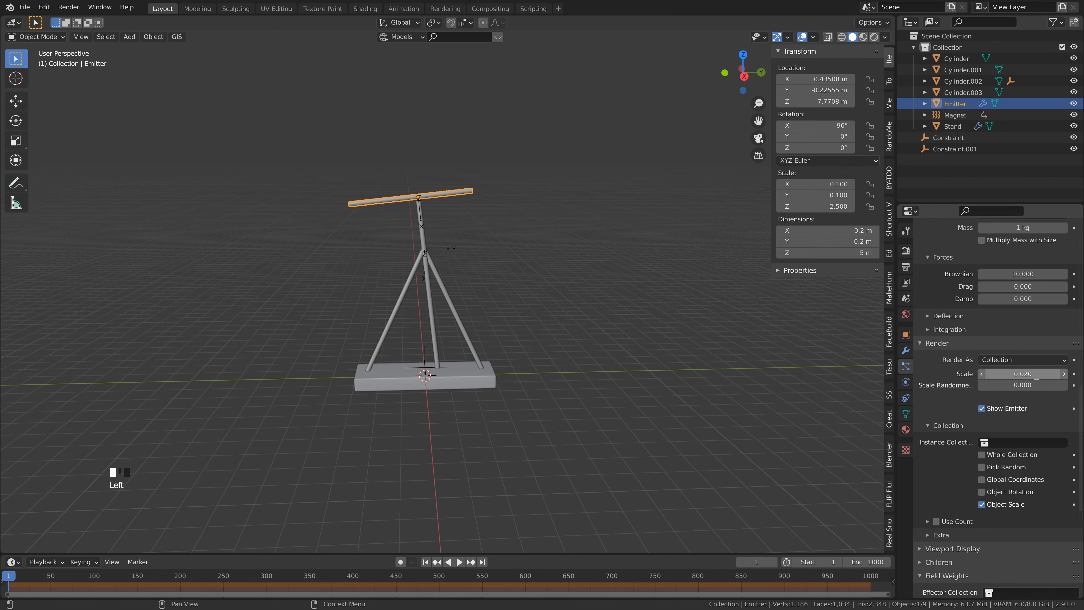
left_click(1031, 384)
type("1")
key("Return")
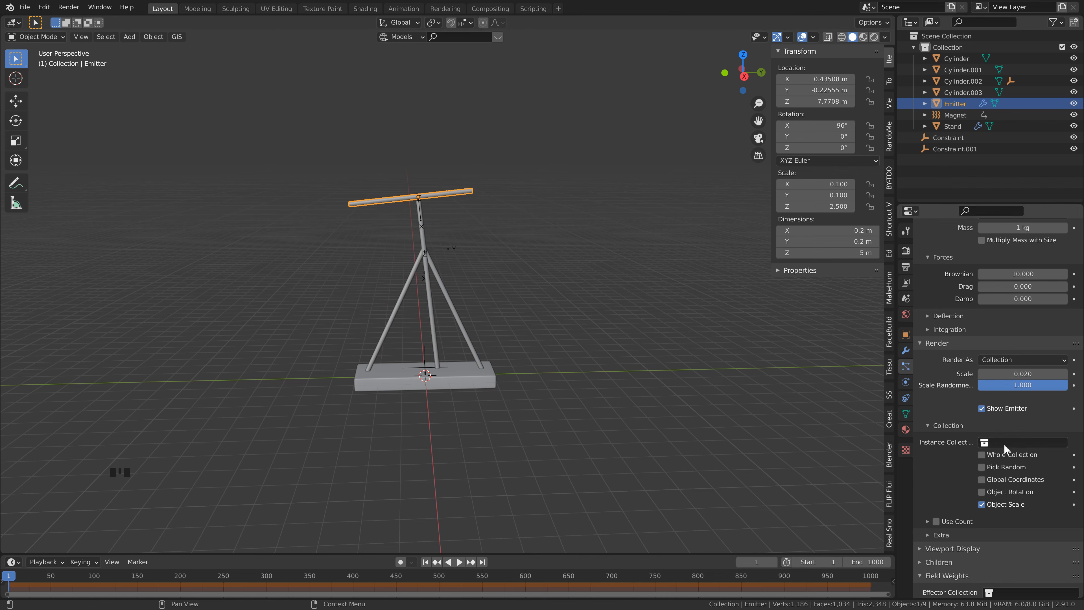
Step: Deselect the emitter and add an ico sphere mesh to the scene
middle_click_drag(486, 442, 509, 396, "shift")
left_click(508, 395)
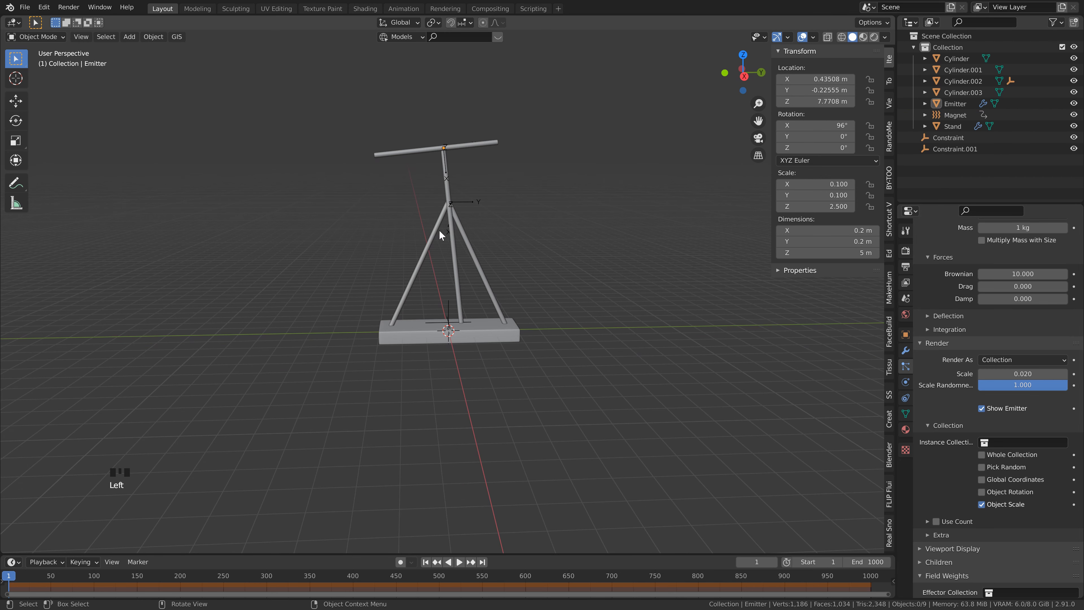
left_click(468, 389)
key("shift+a")
mouse_move(431, 187)
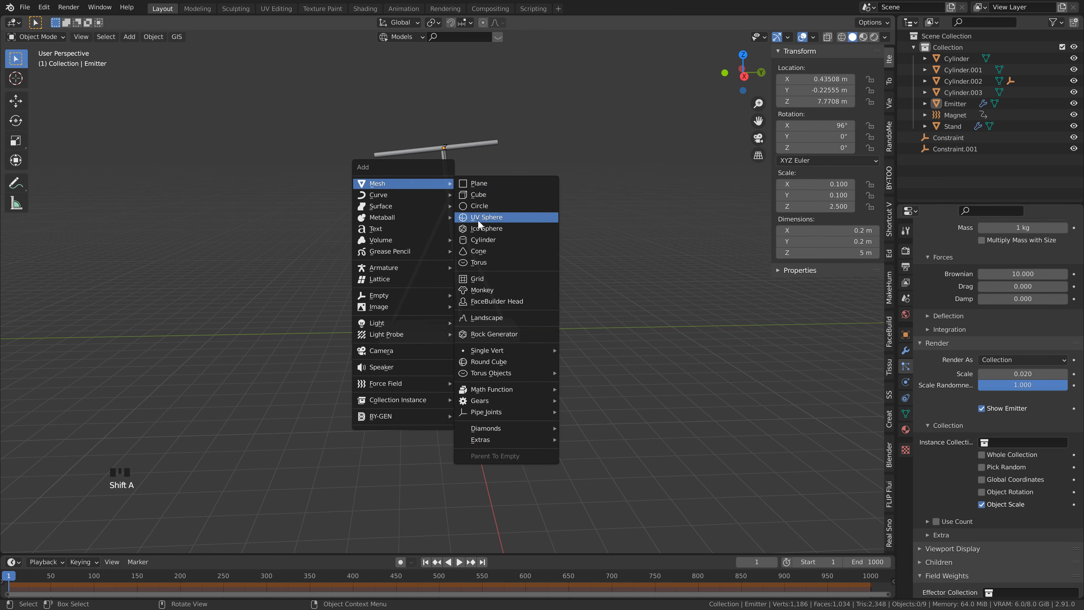
left_click(481, 229)
Step: Move the ico sphere away from the stand, about -13.4 m along Y and about -2 m along Z
key("g")
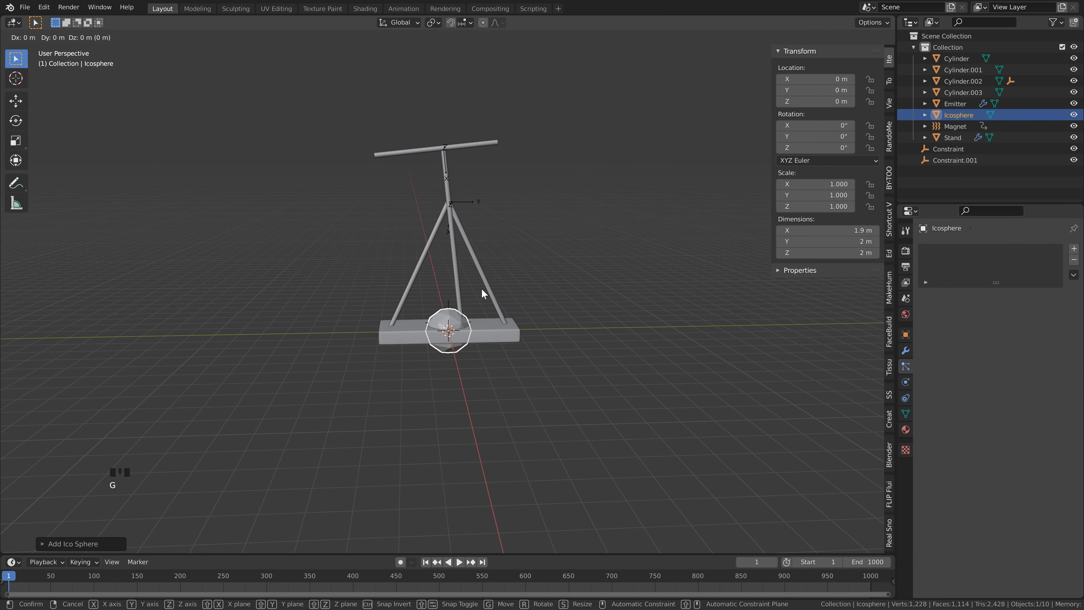
key("y")
left_click(167, 259)
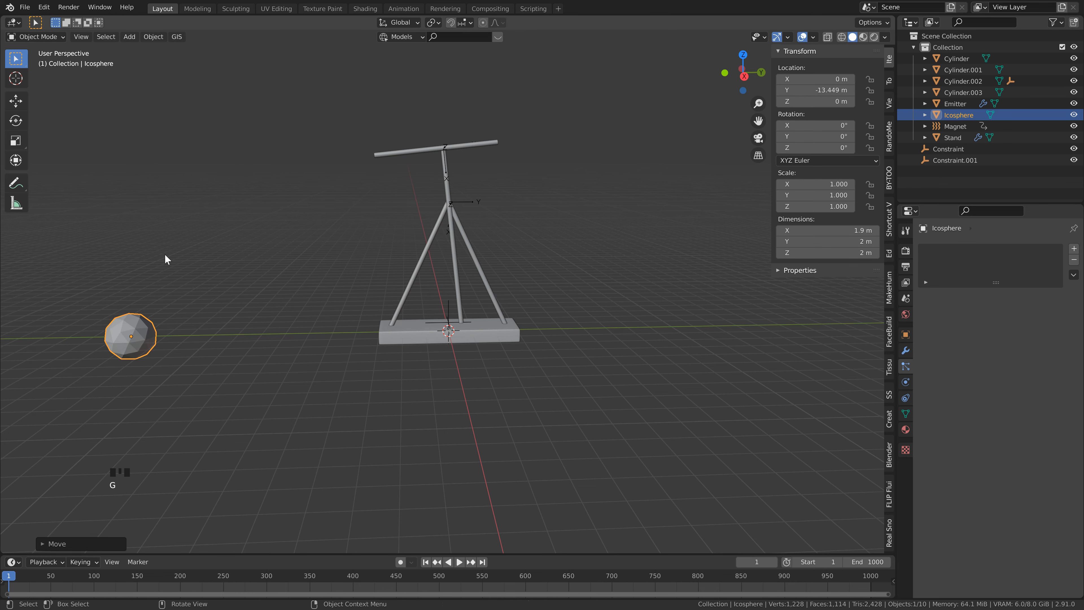
key("g")
key("z")
left_click(184, 373)
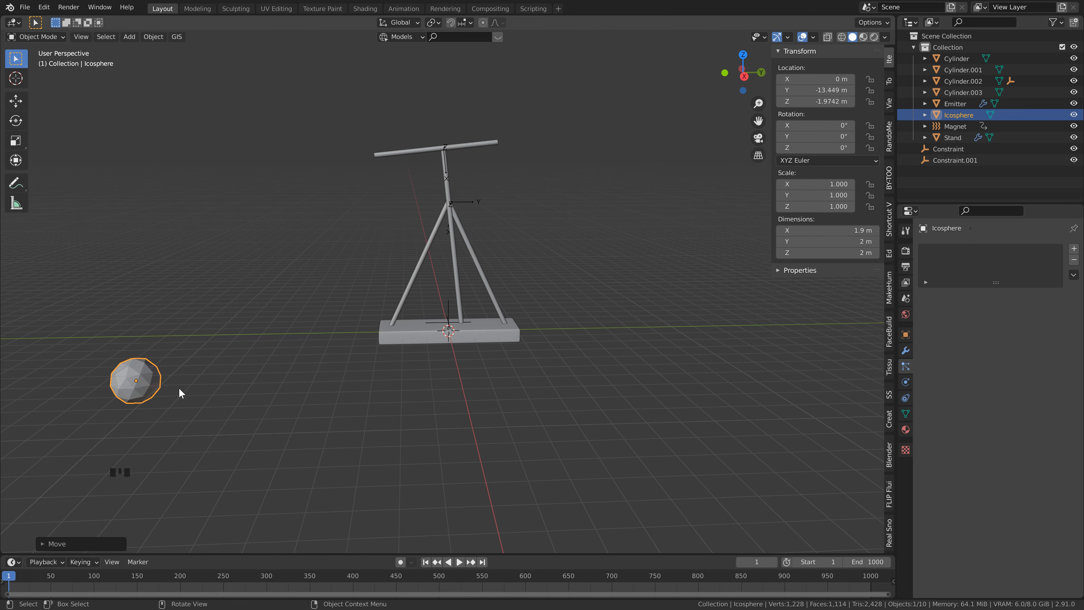
Step: Switch to the Shading workspace and frame the ico sphere in its viewport
scroll(179, 388, "down", 1)
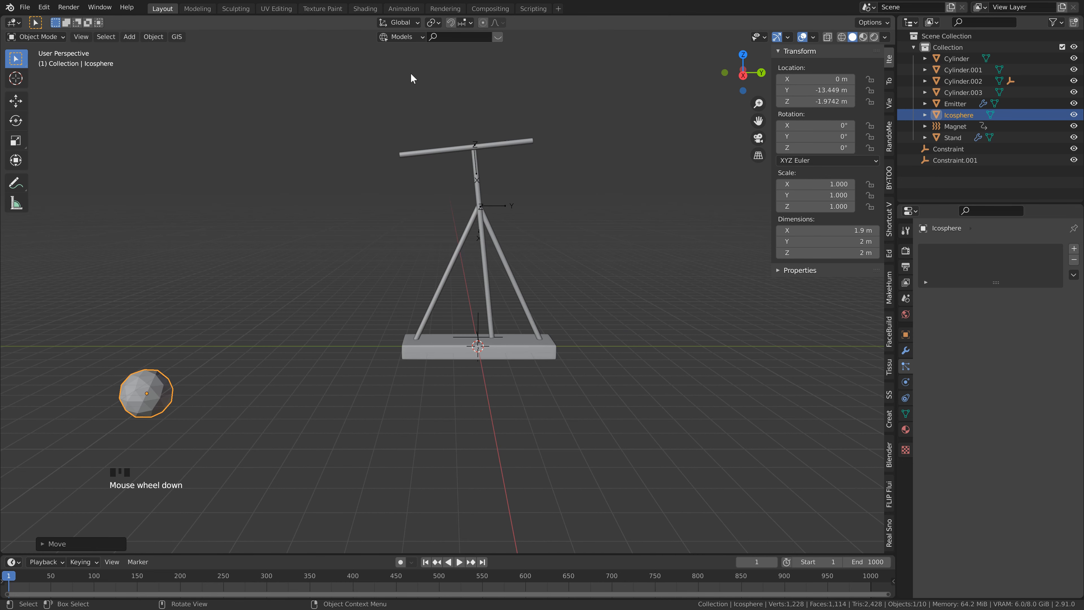
left_click(365, 8)
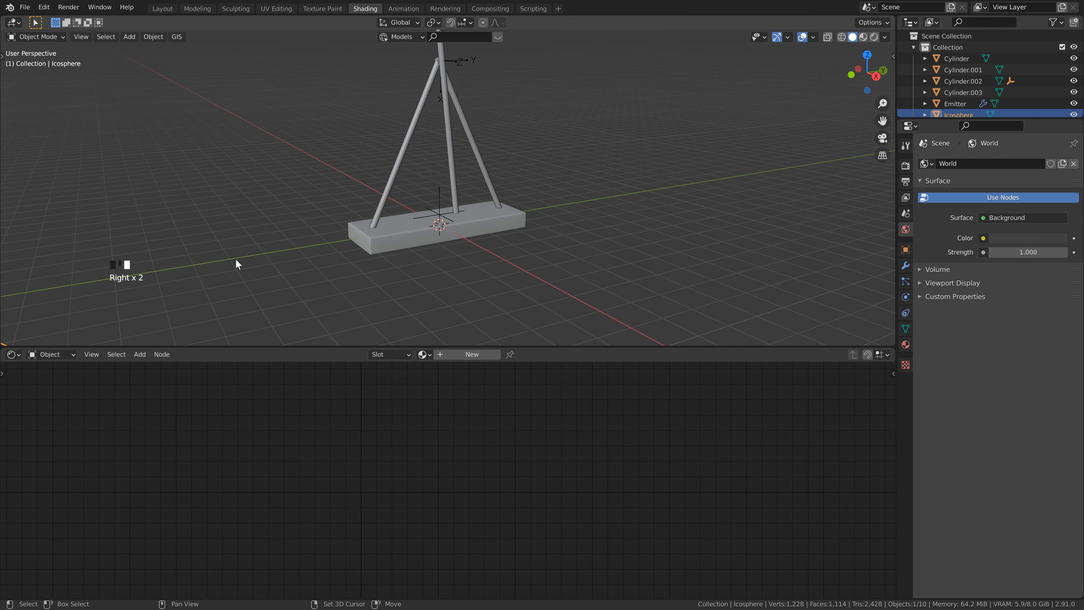
middle_click_drag(213, 284, 476, 269, "shift")
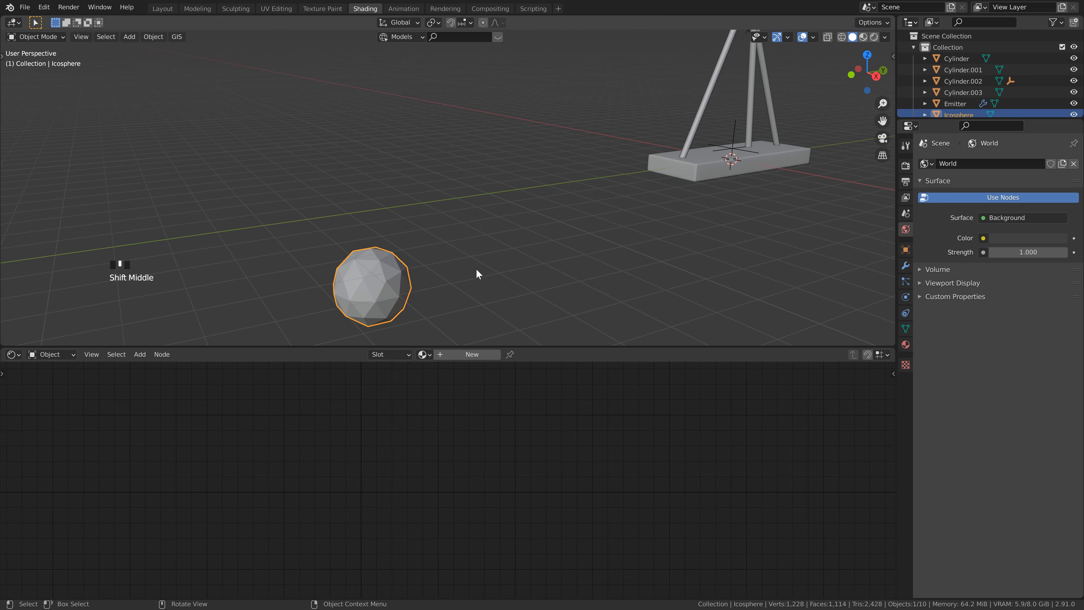
key("KP_Decimal")
scroll(574, 256, "down", 4)
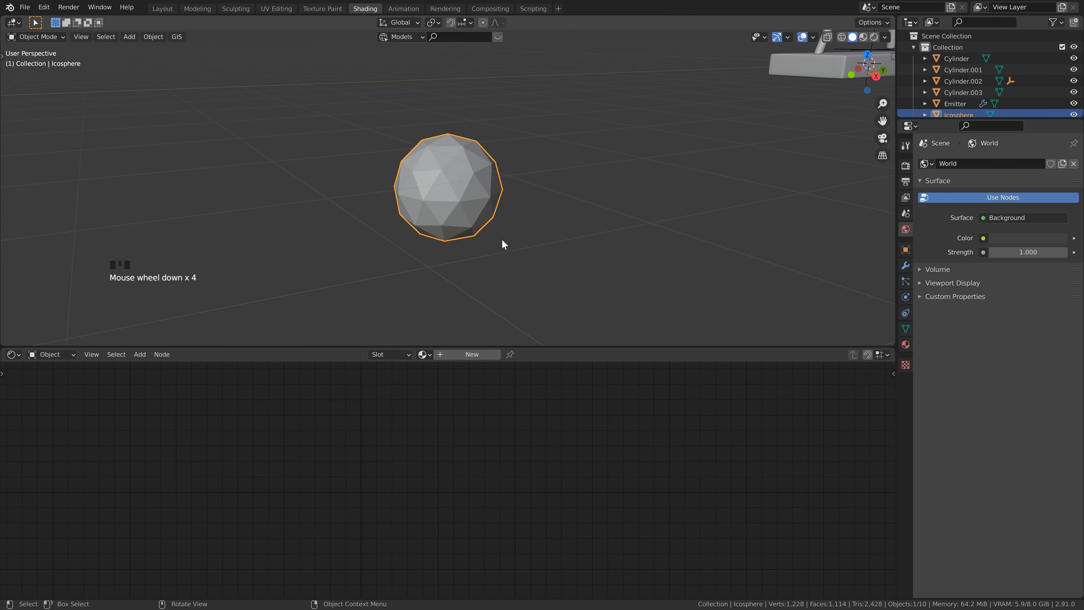
middle_click_drag(501, 239, 481, 219)
scroll(489, 220, "down", 2)
Step: Save the file and switch the Shading viewport to rendered display
key("ctrl+s")
middle_click_drag(624, 213, 593, 229, "shift")
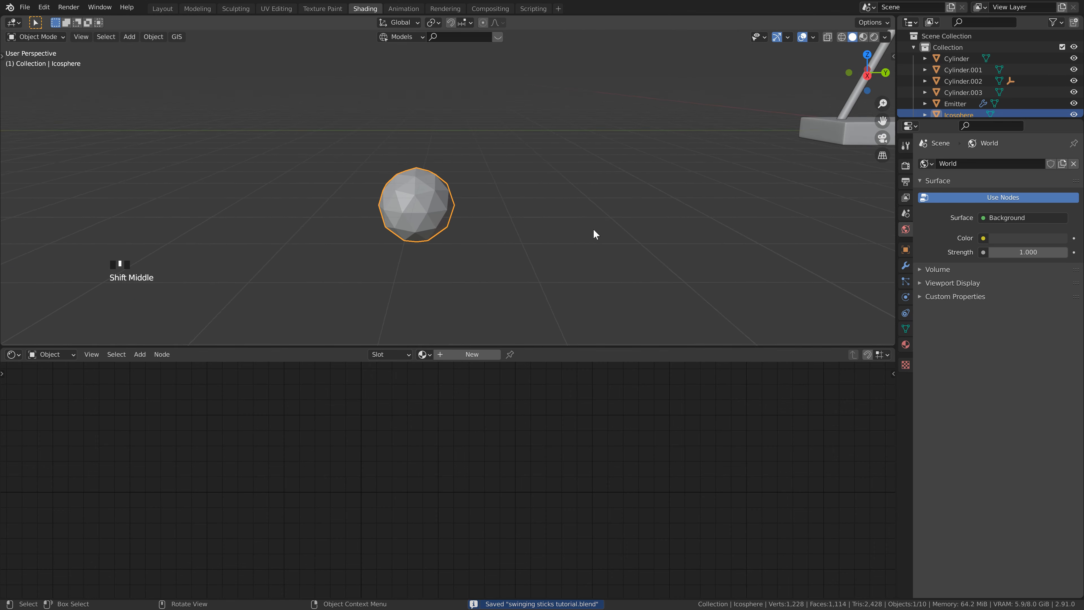
scroll(534, 184, "down", 1)
scroll(534, 201, "down", 1)
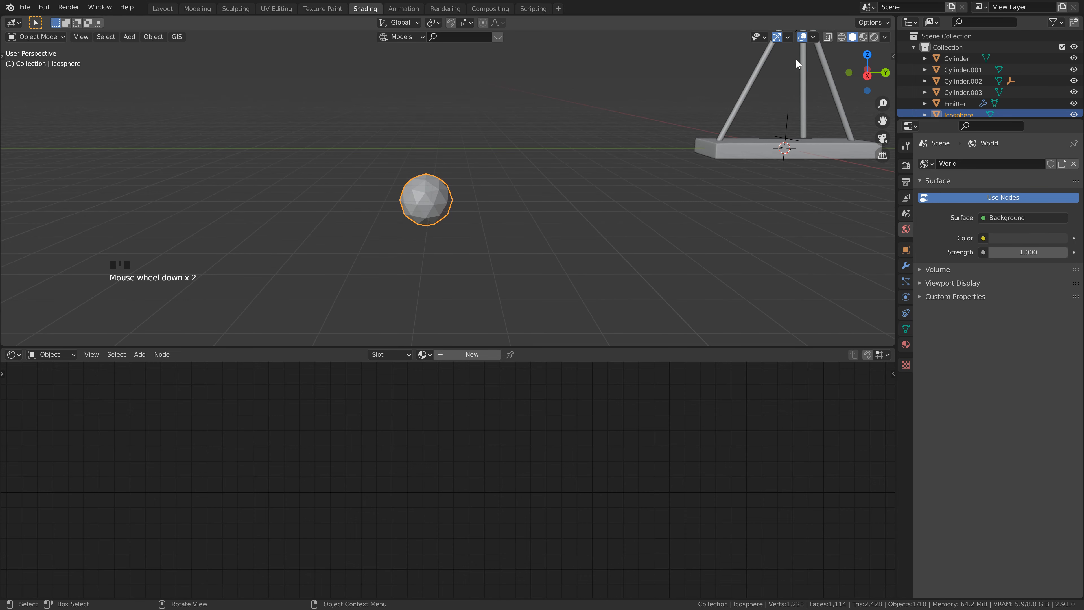
left_click(874, 37)
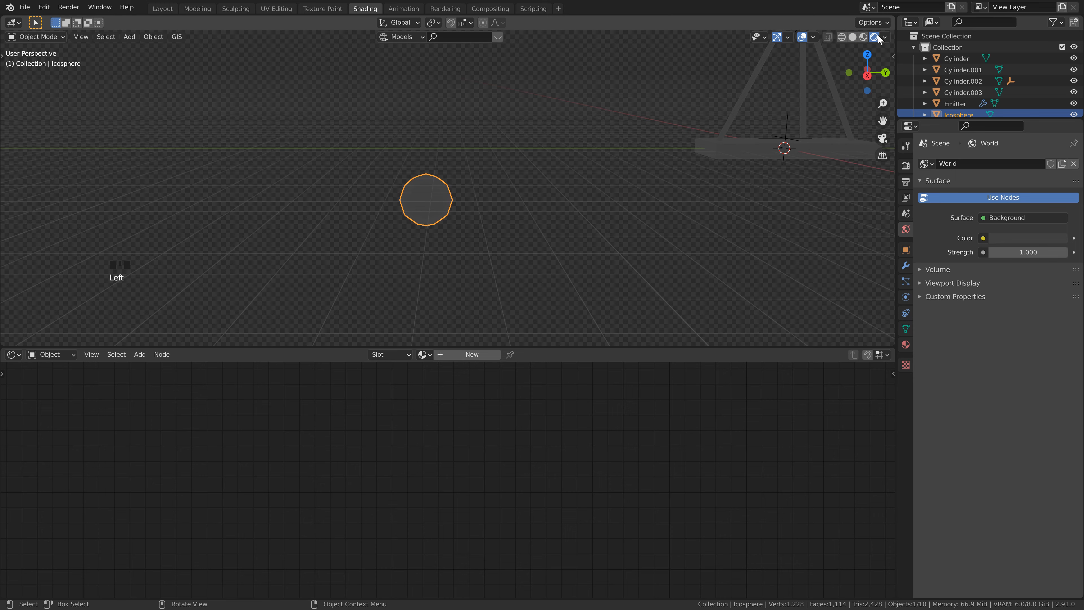
middle_click_drag(598, 189, 334, 112, "shift")
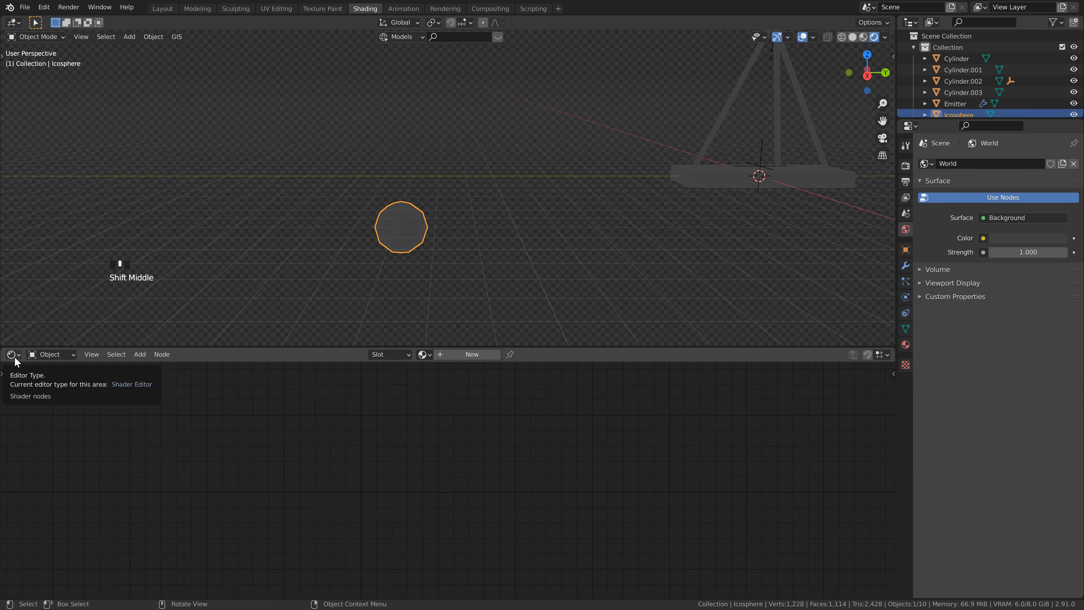
Step: Show the World shader nodes and place a duplicate of the Background node below the original
left_click(56, 355)
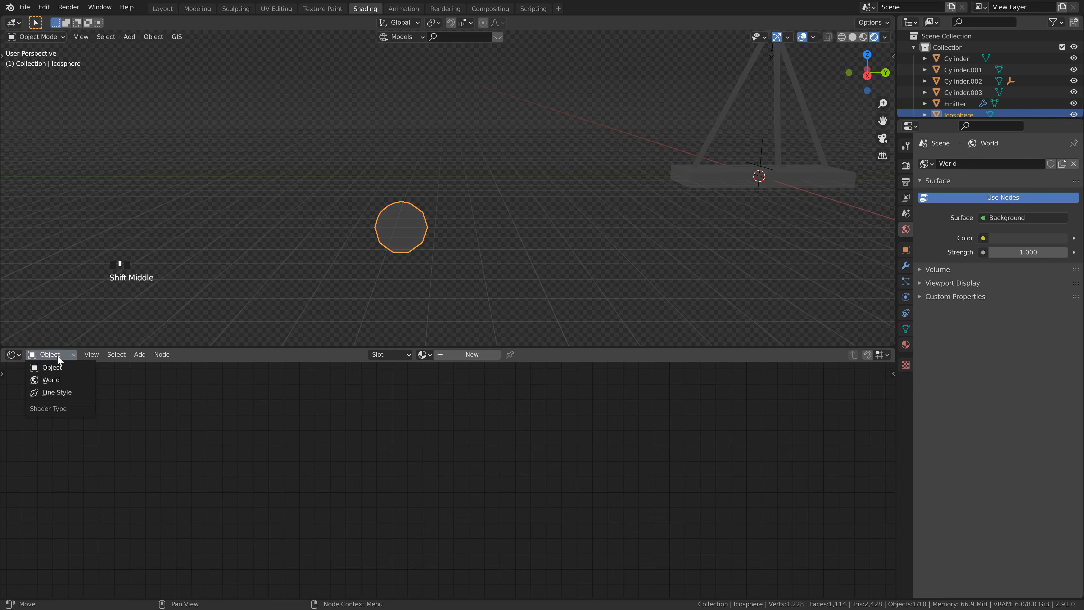
left_click(53, 381)
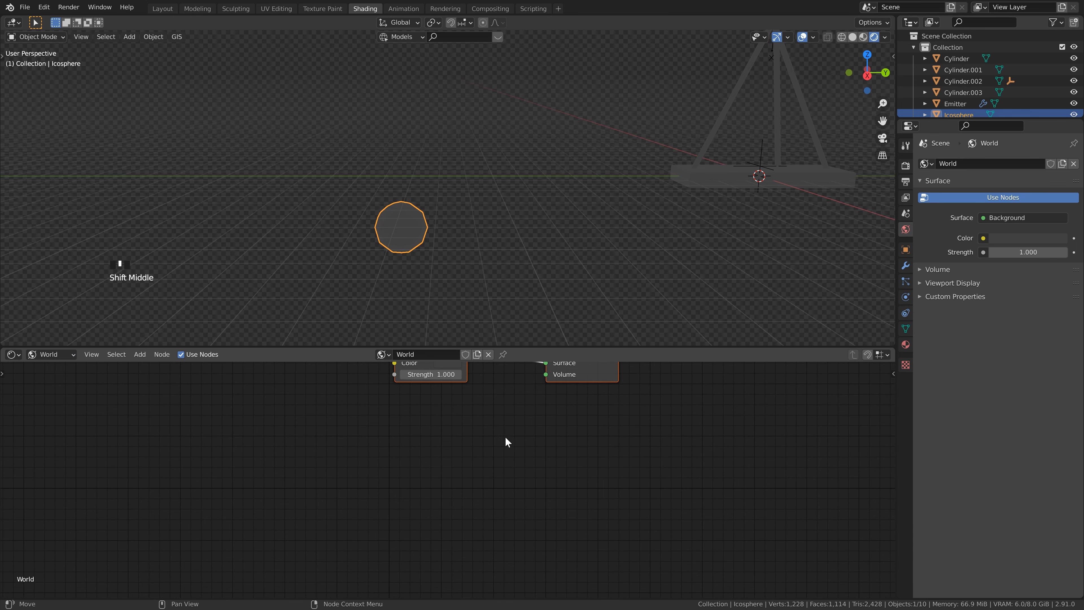
middle_click_drag(503, 401, 581, 428, "shift")
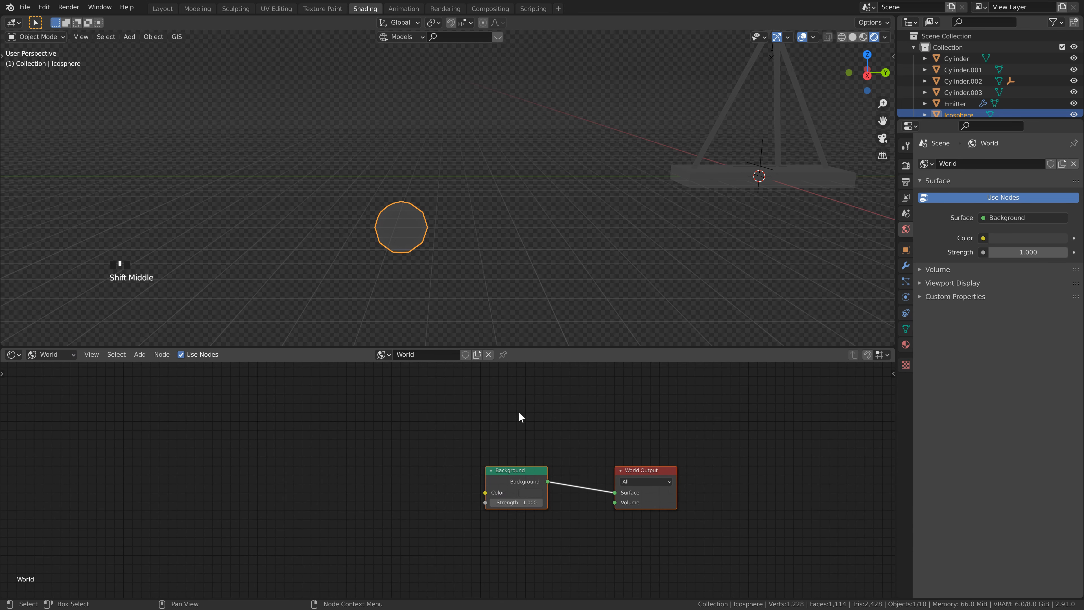
double_click(534, 476)
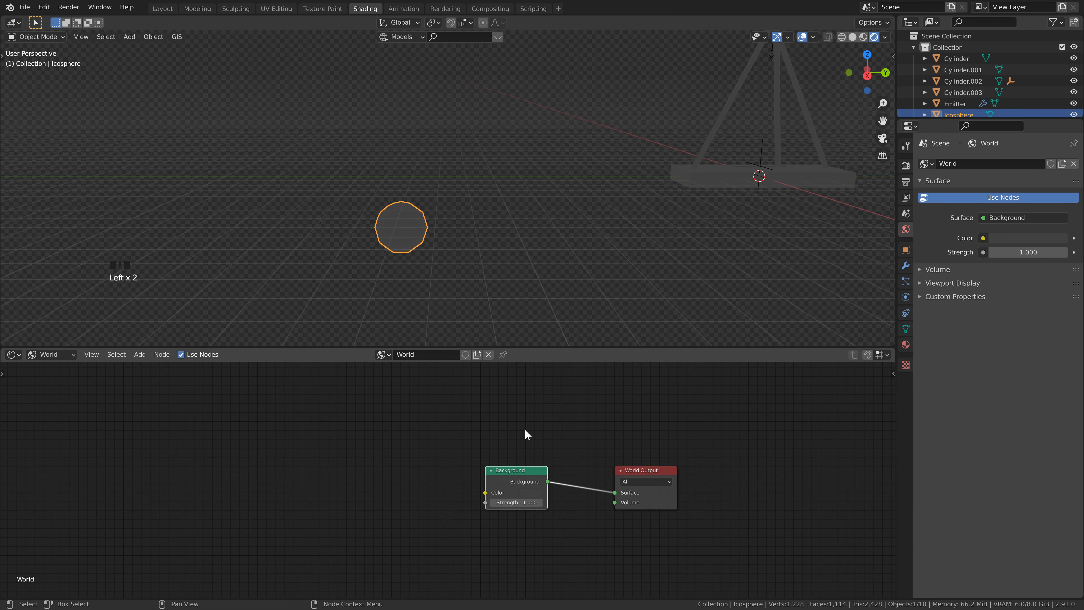
key("shift+d")
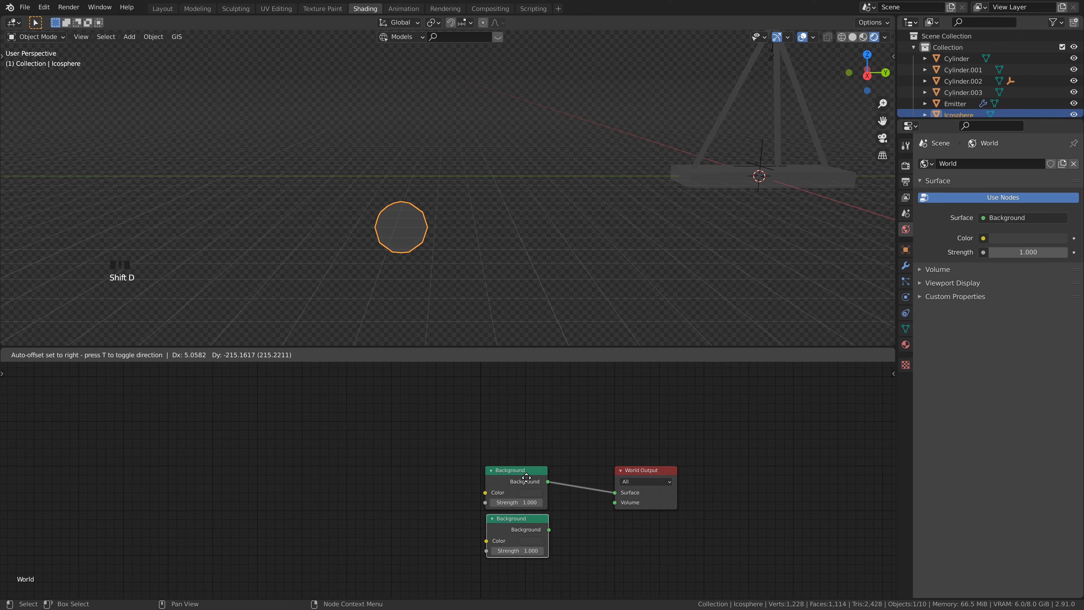
left_click(579, 446)
Step: Insert a Mix Shader between the original Background and World Output, and connect the duplicate Background to its second shader input
key("shift+a")
left_click(581, 437)
type("mix")
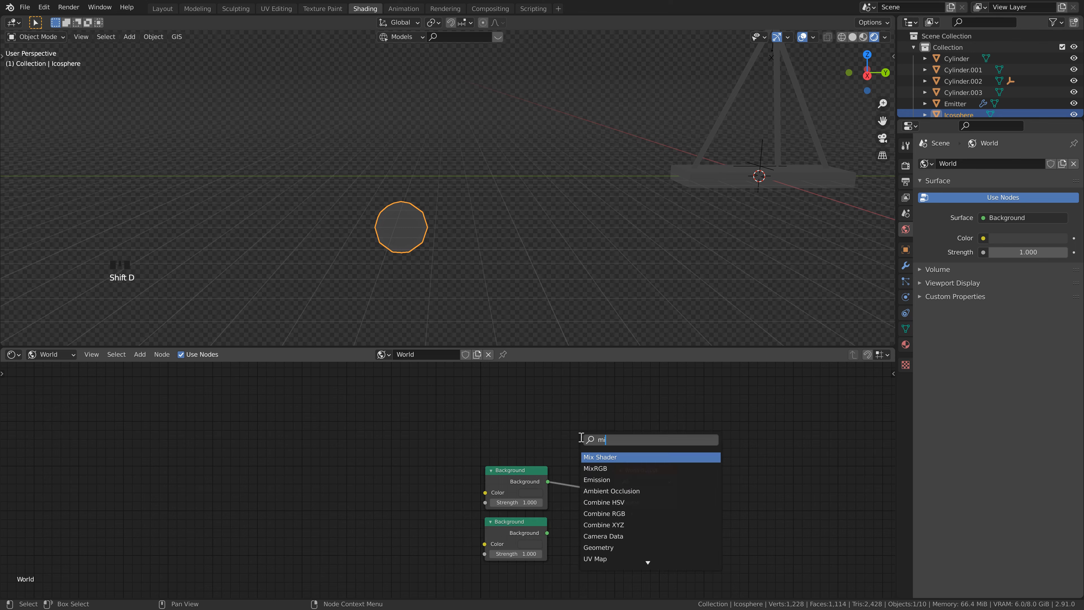
key("Return")
left_click(584, 452)
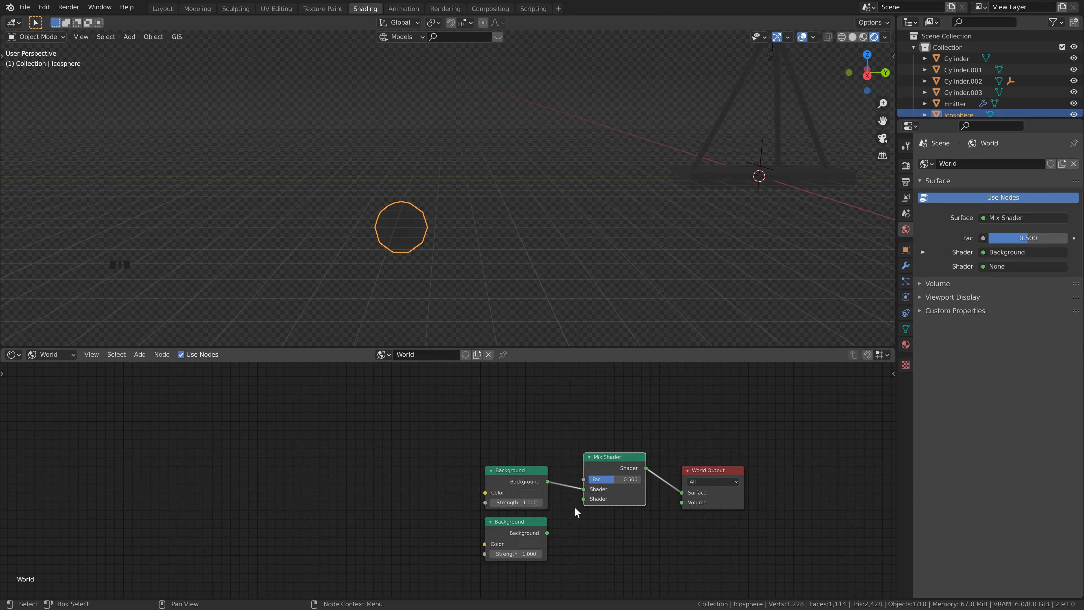
left_click_drag(547, 533, 585, 498)
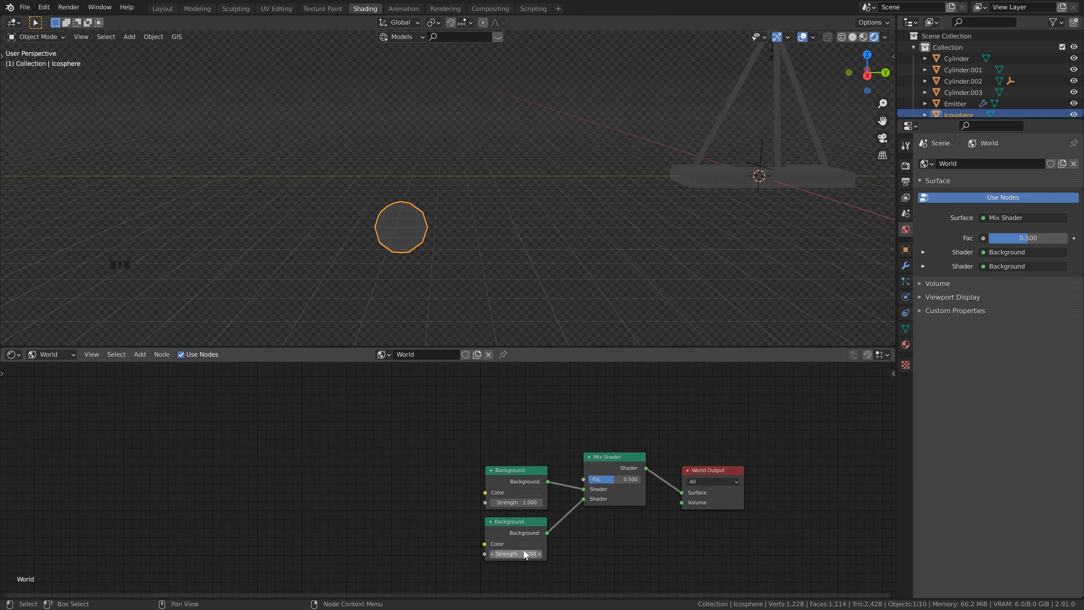
Step: Set the color of the duplicated Background node to pure black
left_click(529, 544)
left_click_drag(592, 459, 599, 481)
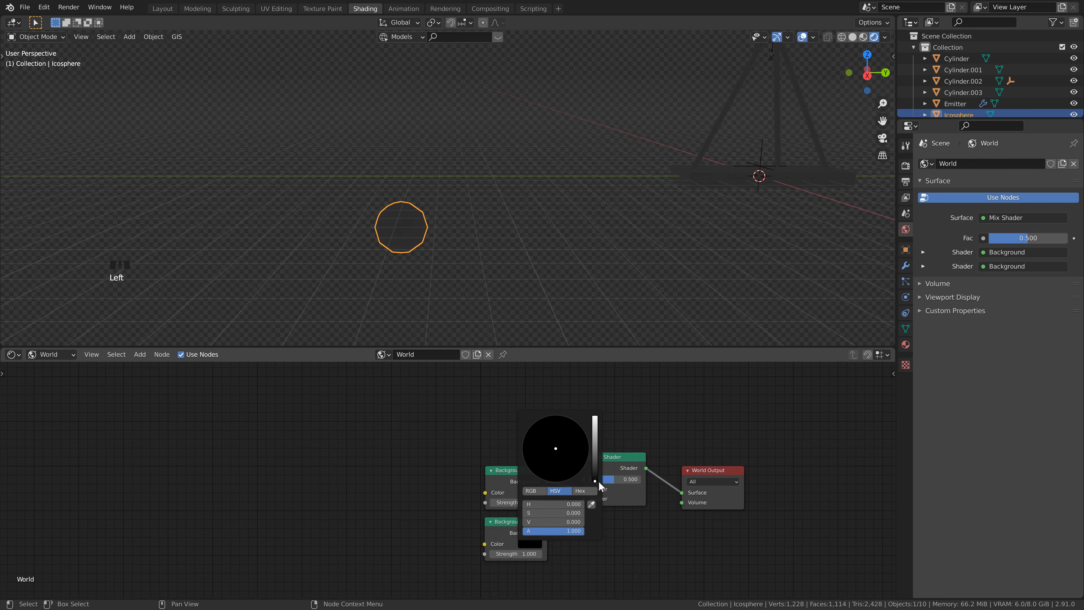
middle_click_drag(615, 546, 568, 511)
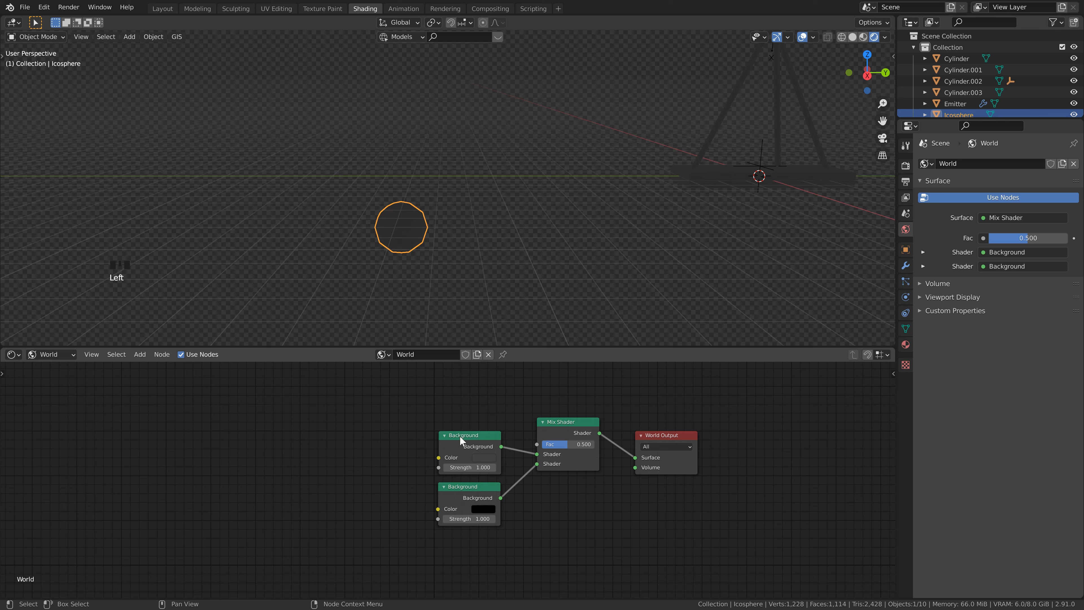
Step: Add an Environment Texture node and connect its Color output to the upper Background node's Color input
key("shift+a")
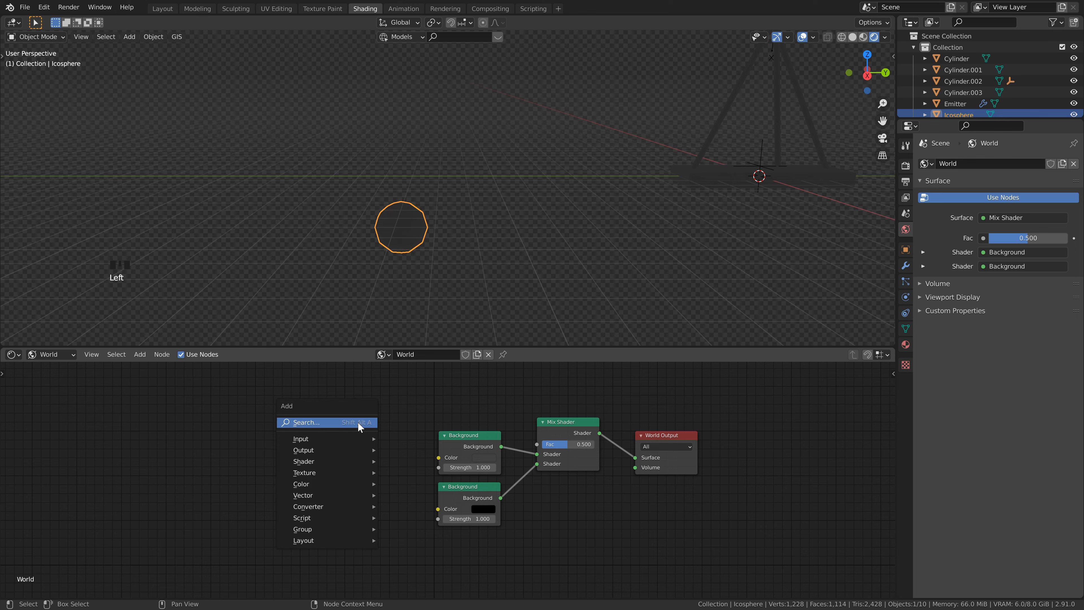
left_click(357, 422)
type("env")
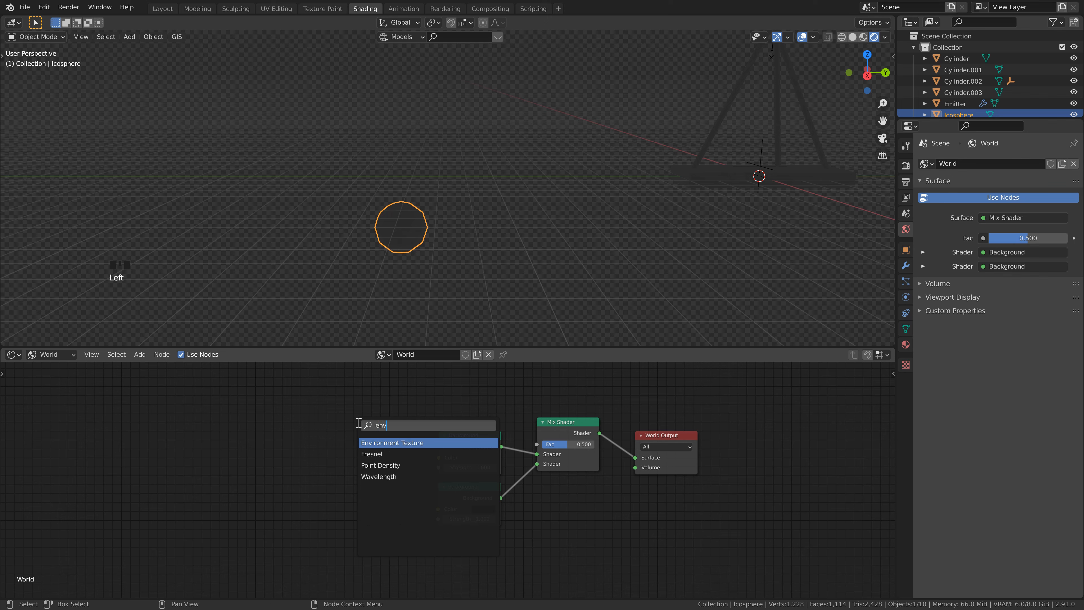
left_click(384, 442)
left_click(336, 446)
left_click_drag(393, 443, 443, 460)
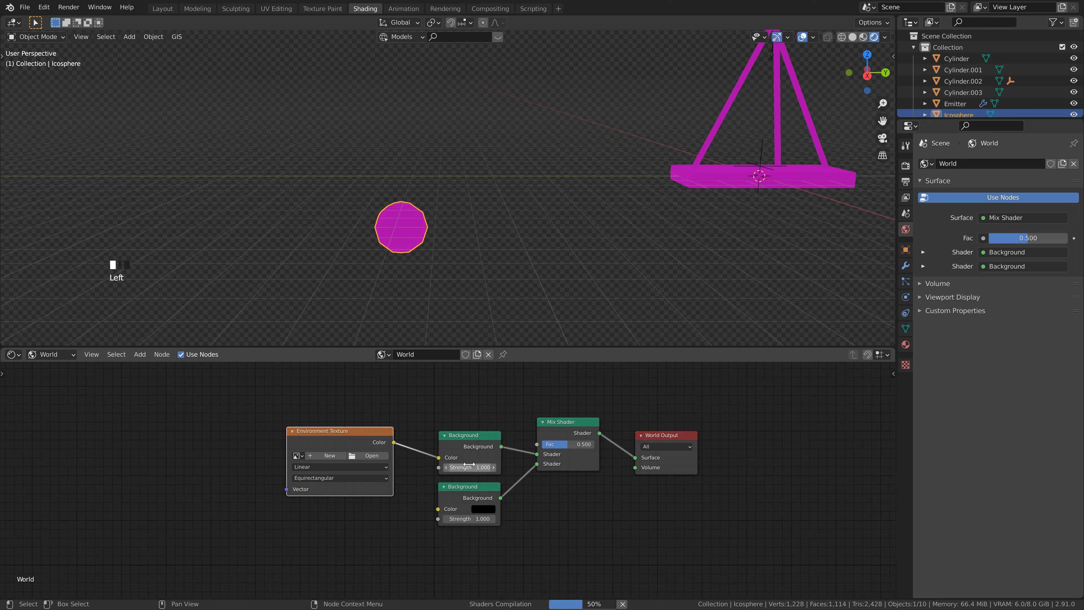
Step: Switch to the web browser and view the download options for the Adams Place Bridge HDRI on HDRI Haven
left_click(379, 455)
key("alt+Tab")
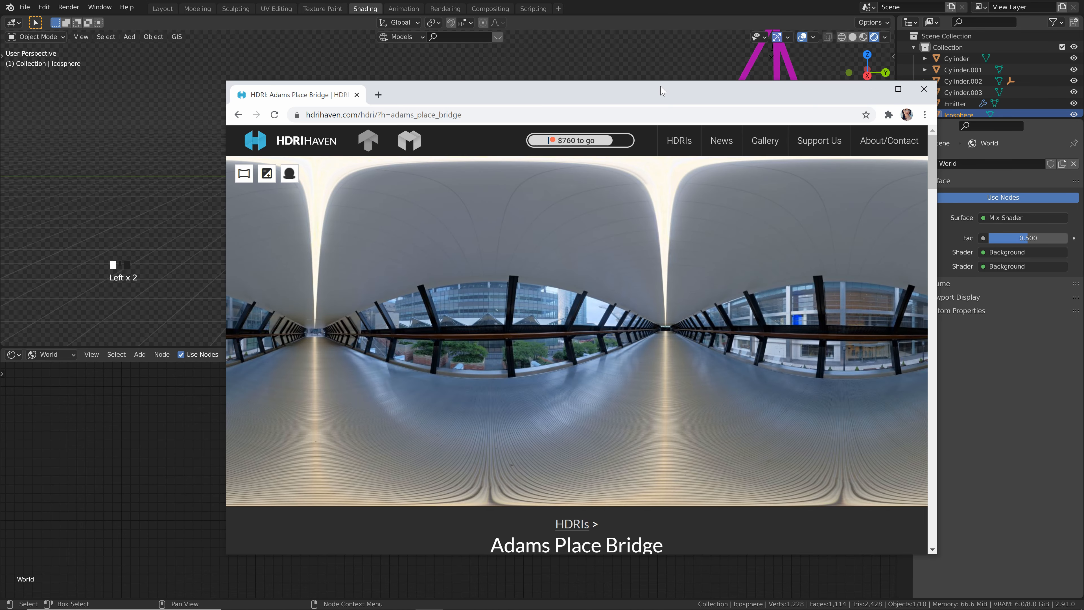
left_click_drag(660, 87, 591, 52)
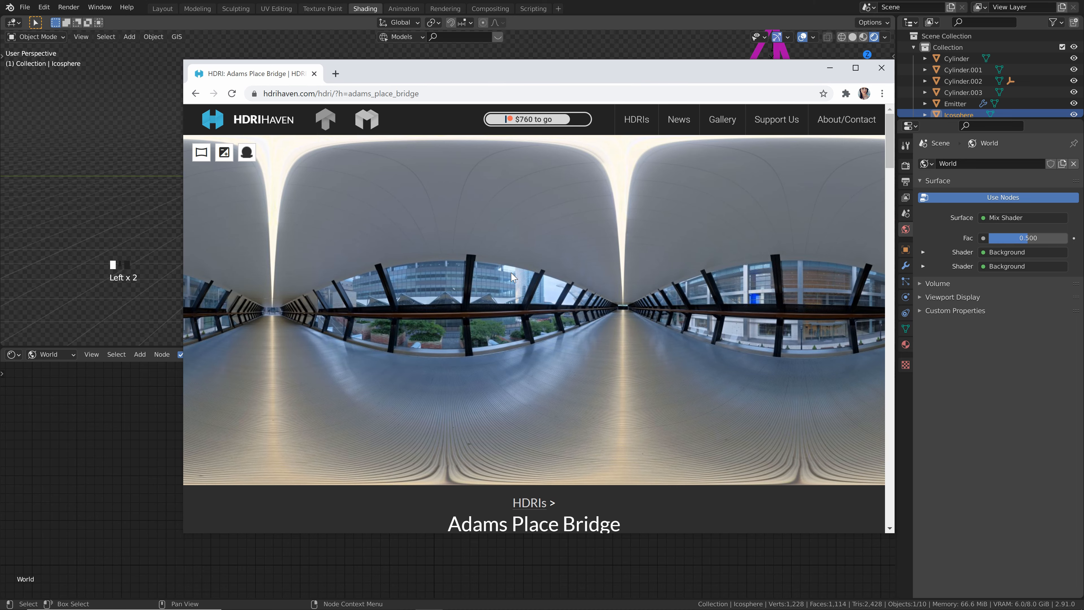
scroll(512, 277, "down", 5)
scroll(485, 311, "down", 5)
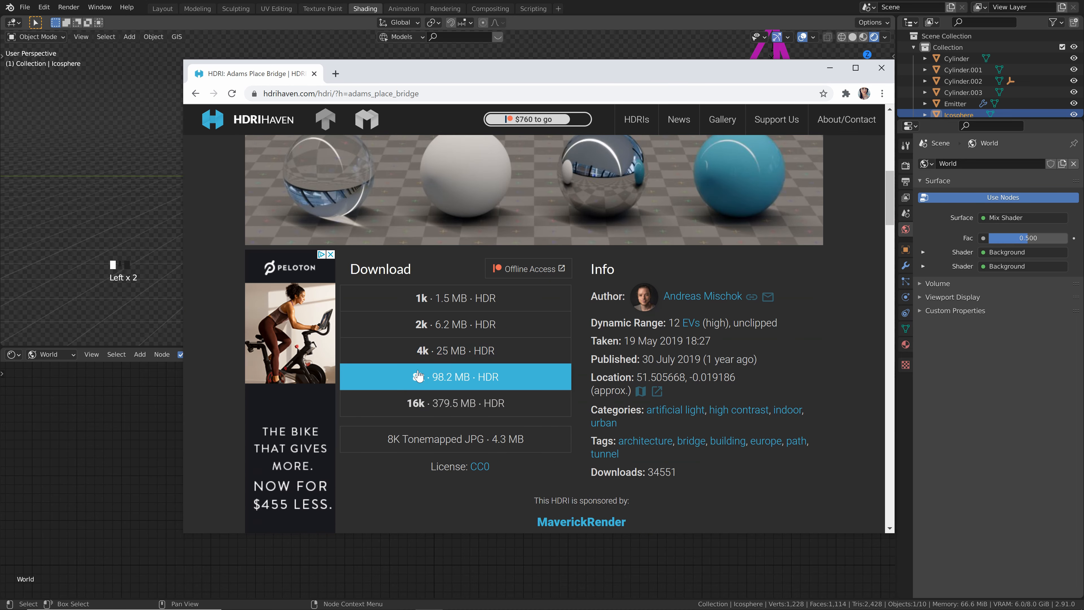
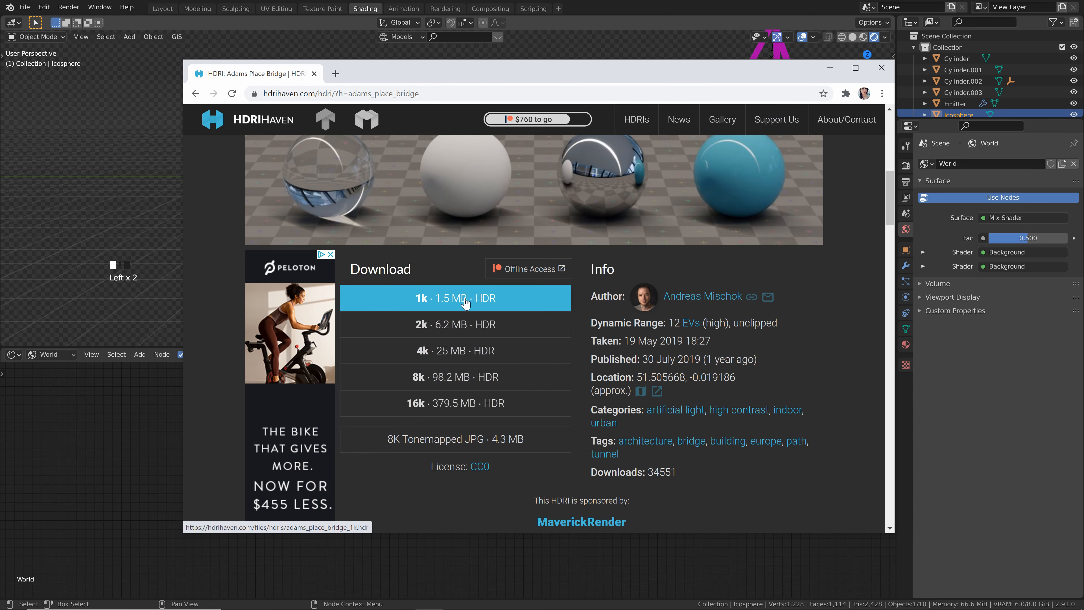
Step: Load adams_place_bridge_1k.hdr into the Environment Texture node and set the upper Background node's strength to 0.01
left_click(830, 68)
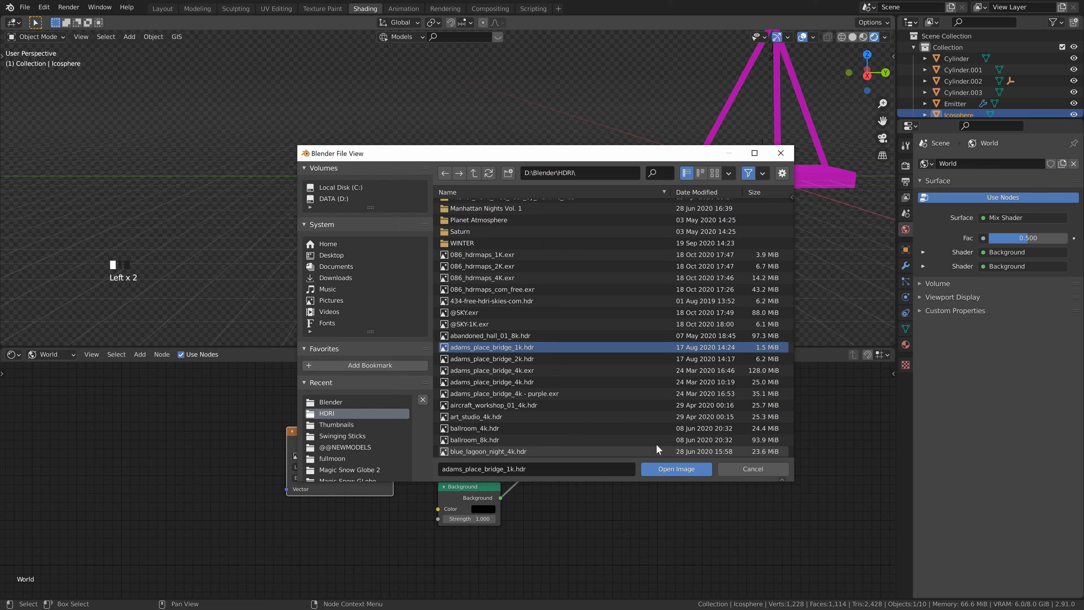
left_click(665, 469)
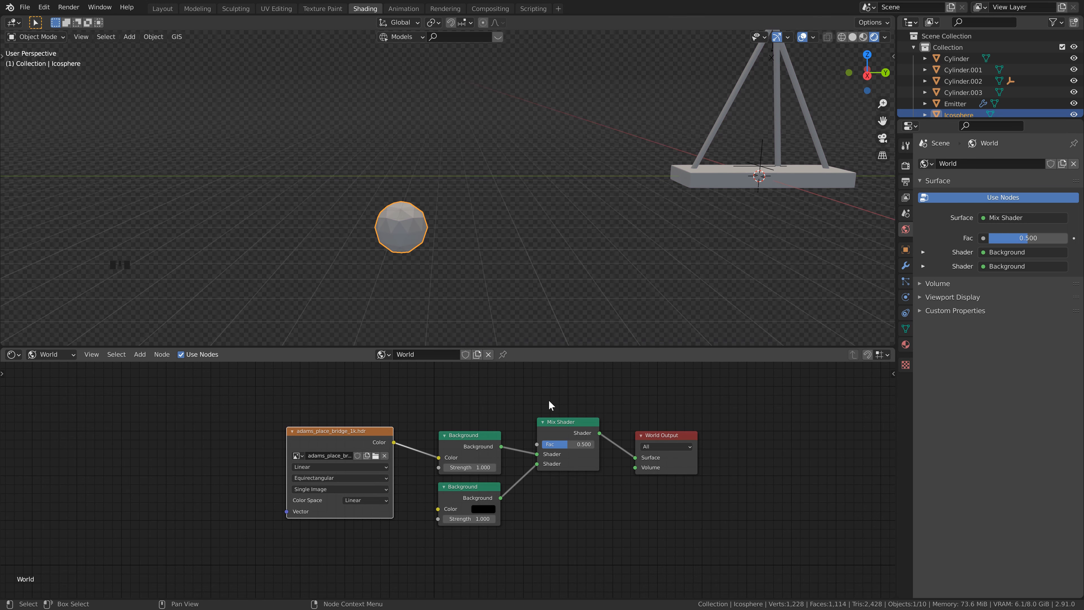
middle_click_drag(480, 413, 448, 378, "shift")
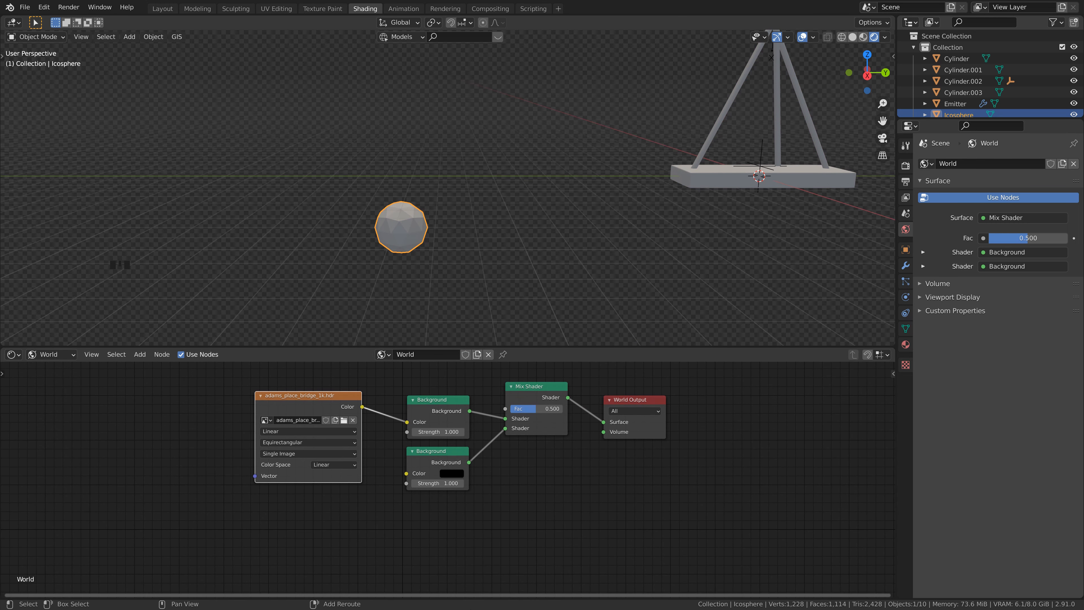
type("0.01")
left_click(444, 437)
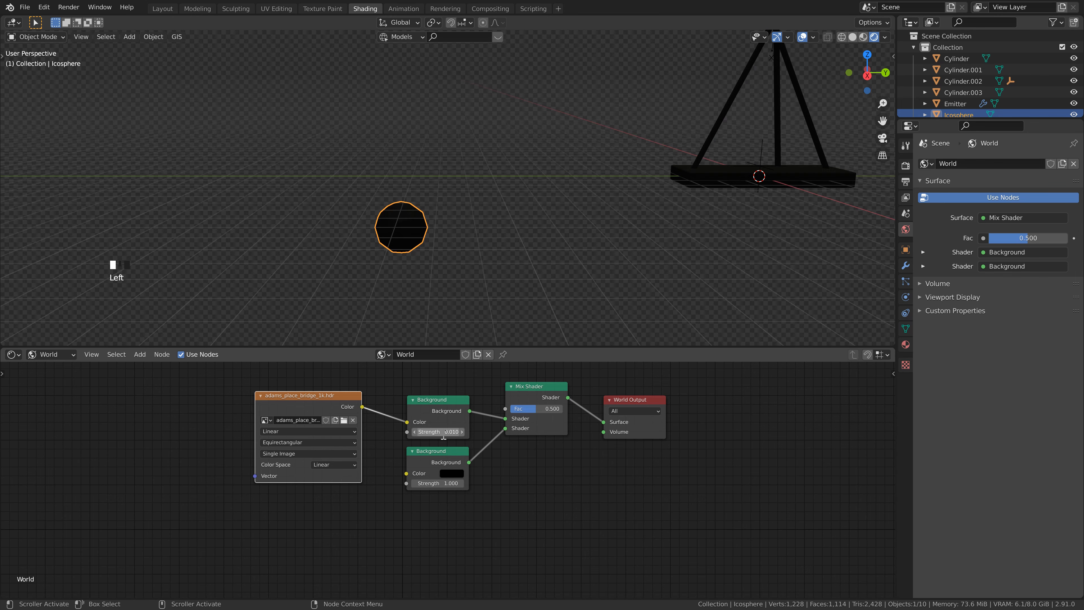
middle_click_drag(444, 433, 475, 469)
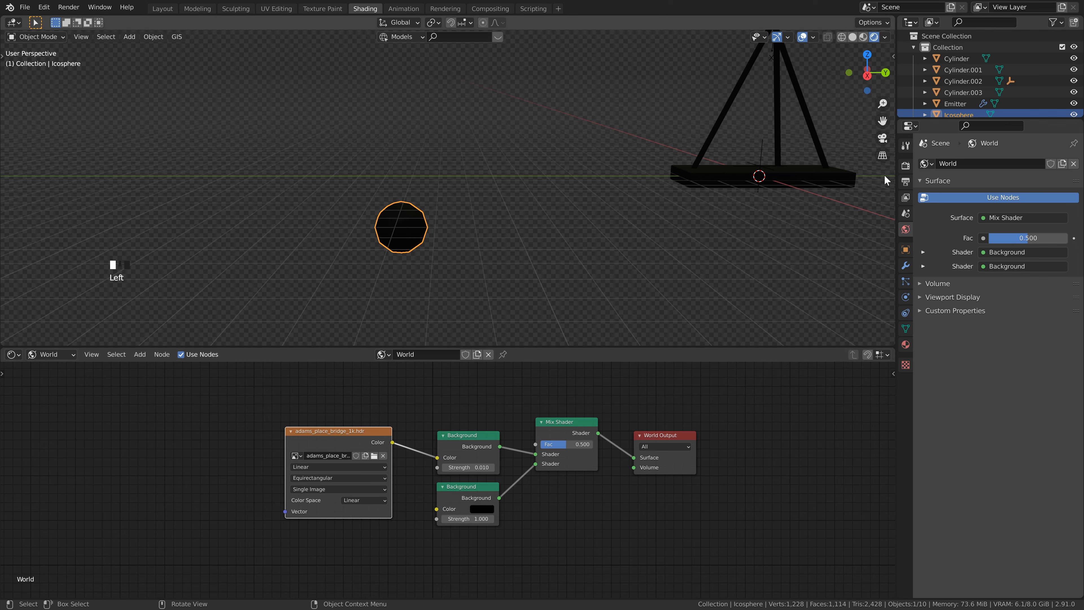
Step: Enable Ambient Occlusion and Screen Space Reflections with Refraction in the Eevee render settings
left_click(906, 166)
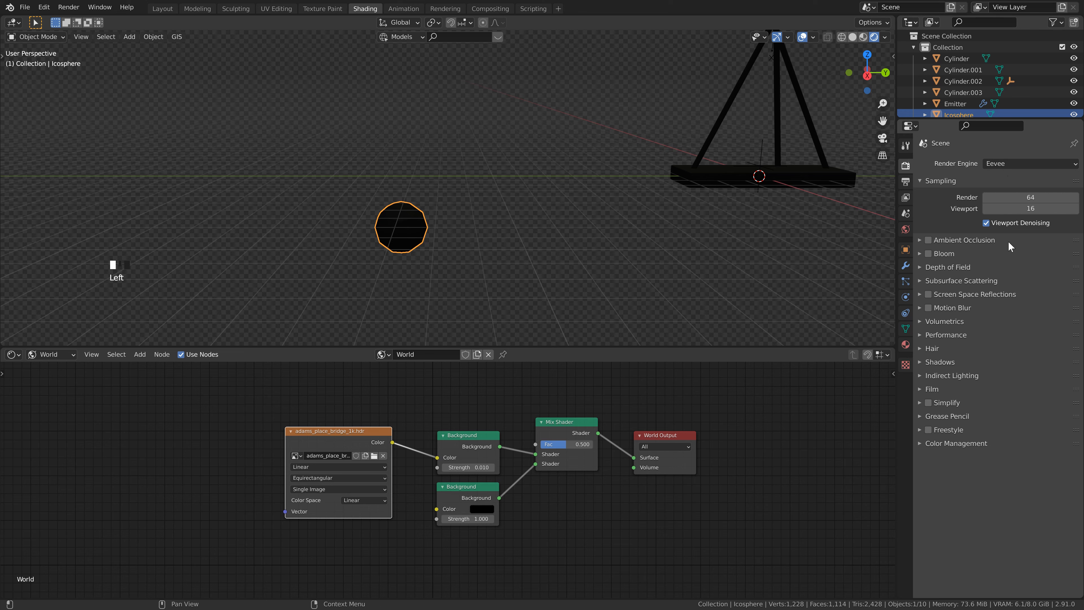
left_click(929, 239)
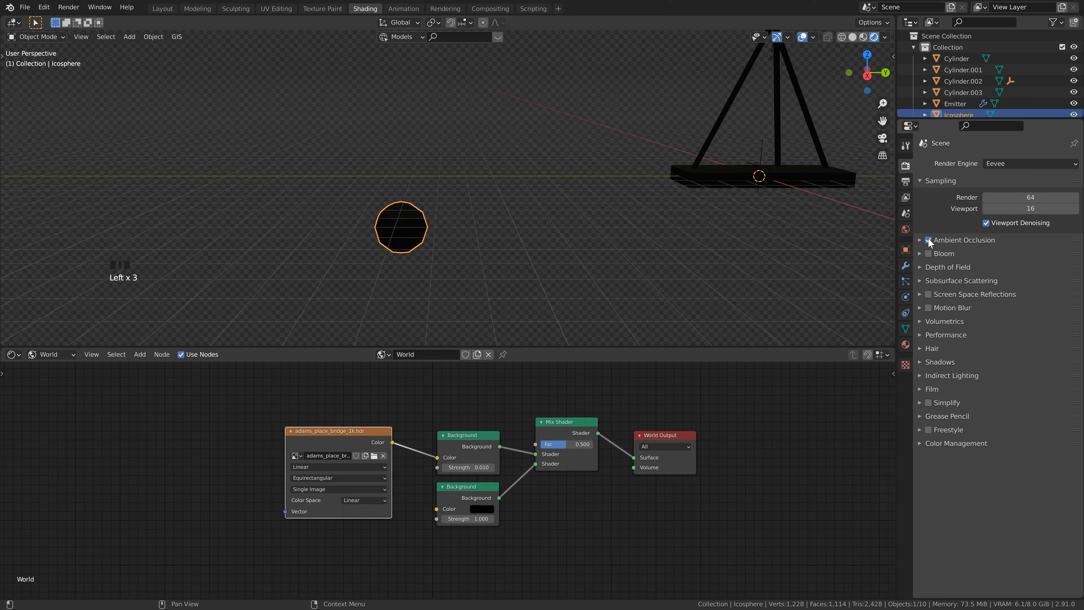
left_click(929, 294)
left_click(920, 293)
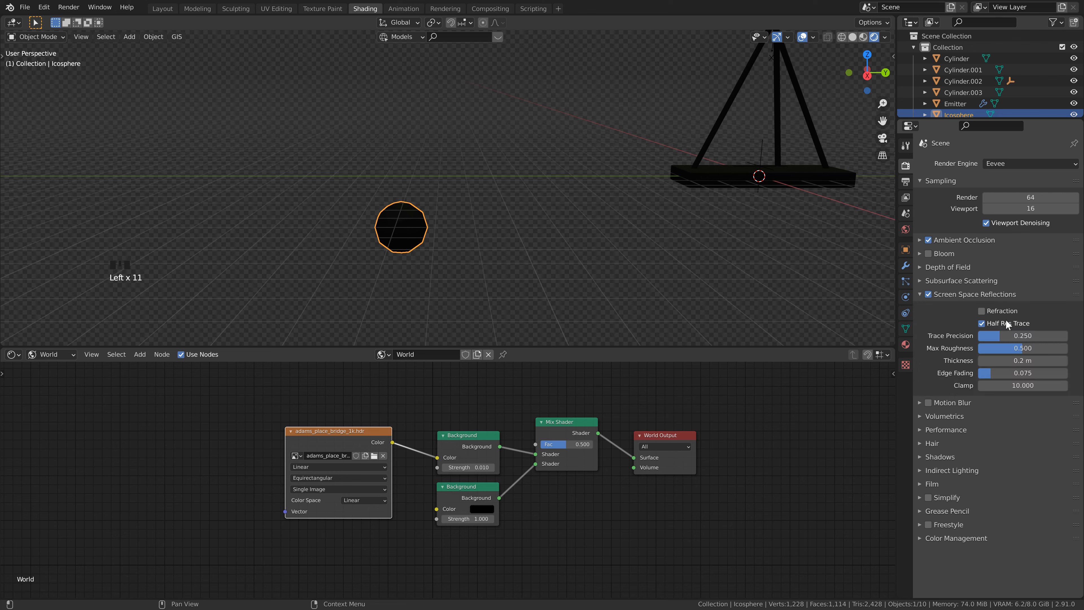
left_click(982, 310)
left_click(918, 293)
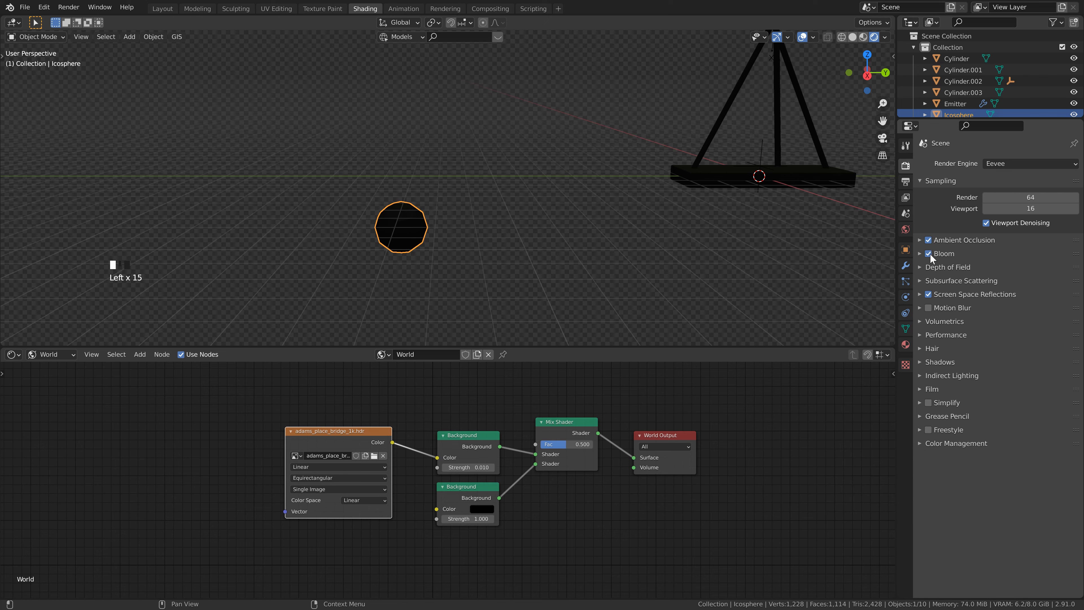
Step: Enable Bloom and turn off the transparent film background in the render settings
left_click(919, 254)
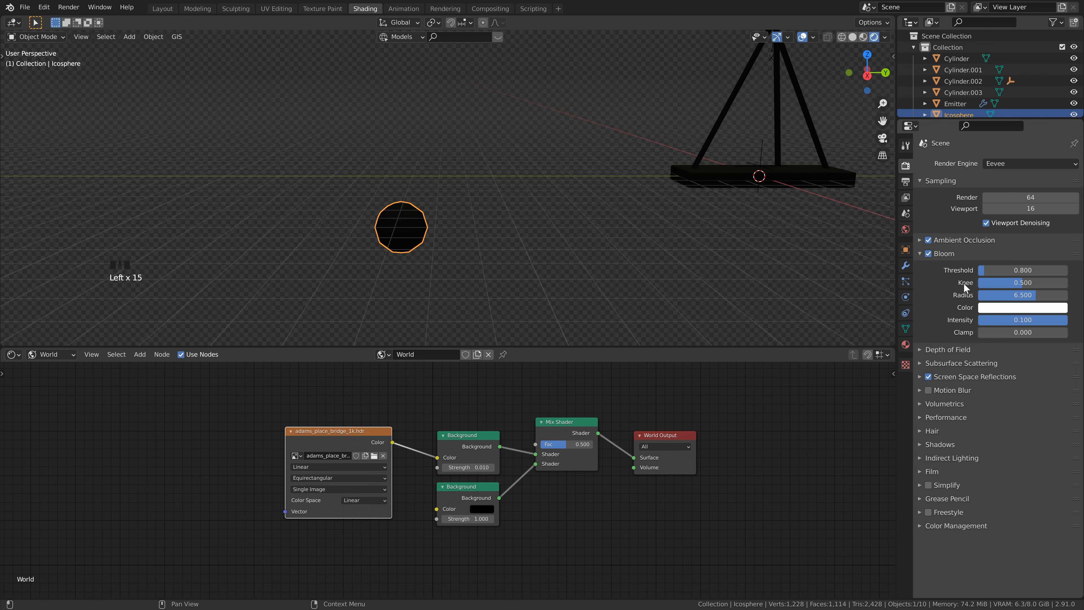
left_click(923, 253)
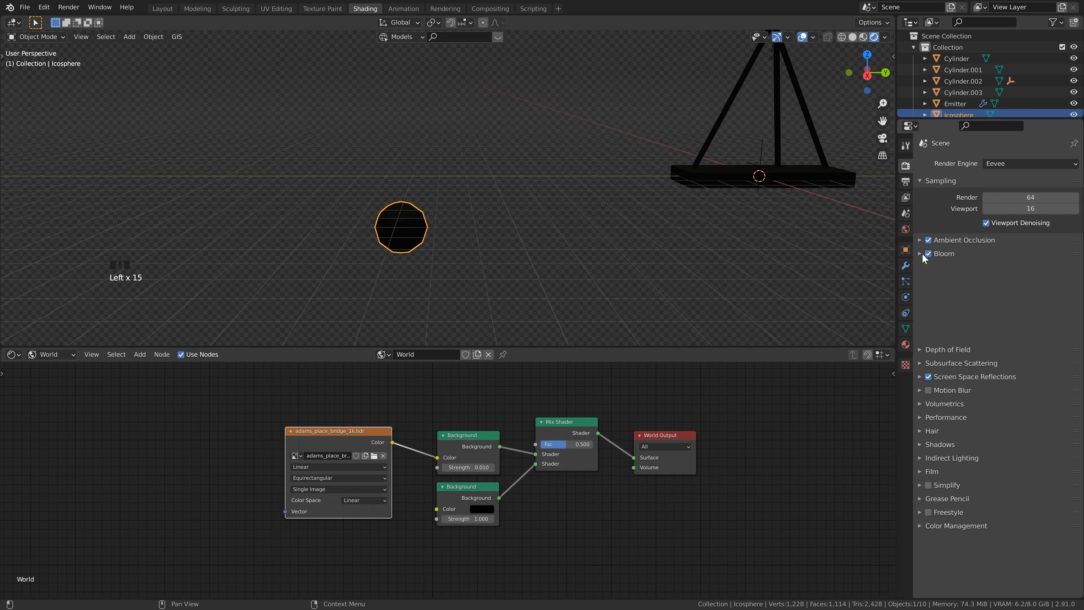
left_click(920, 389)
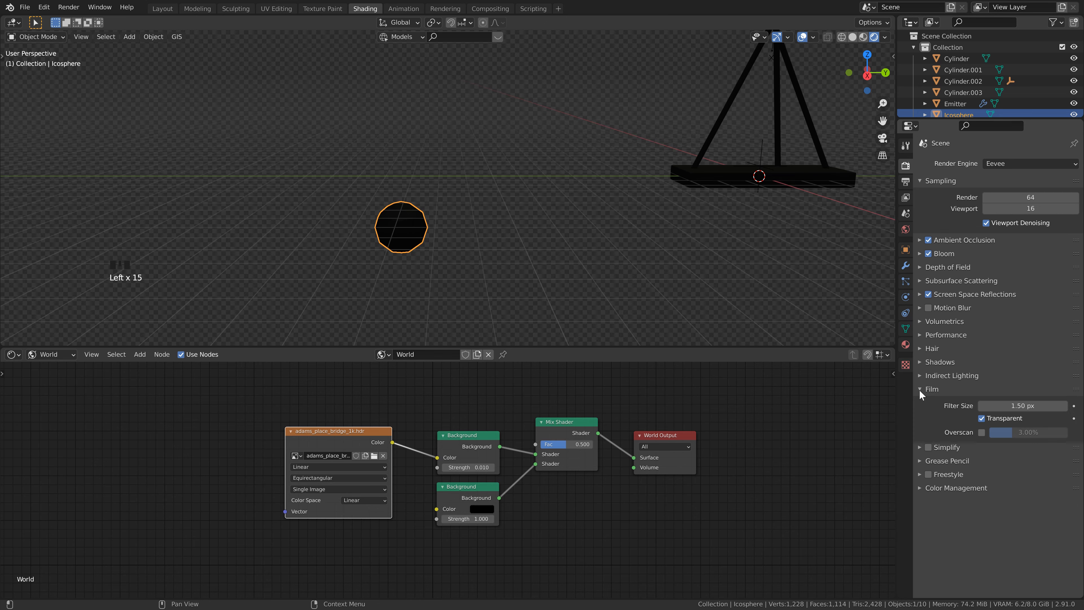
left_click(980, 416)
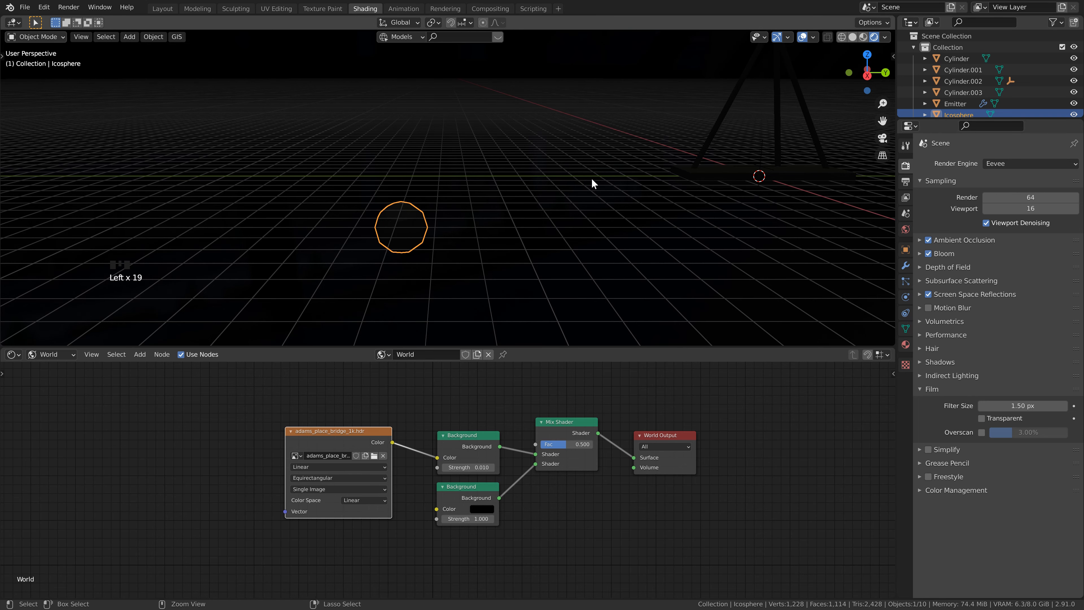
Step: Add a Light Path node to the world nodes and connect Is Camera Ray to the Mix Shader's Fac input
middle_click_drag(681, 158, 591, 199, "shift")
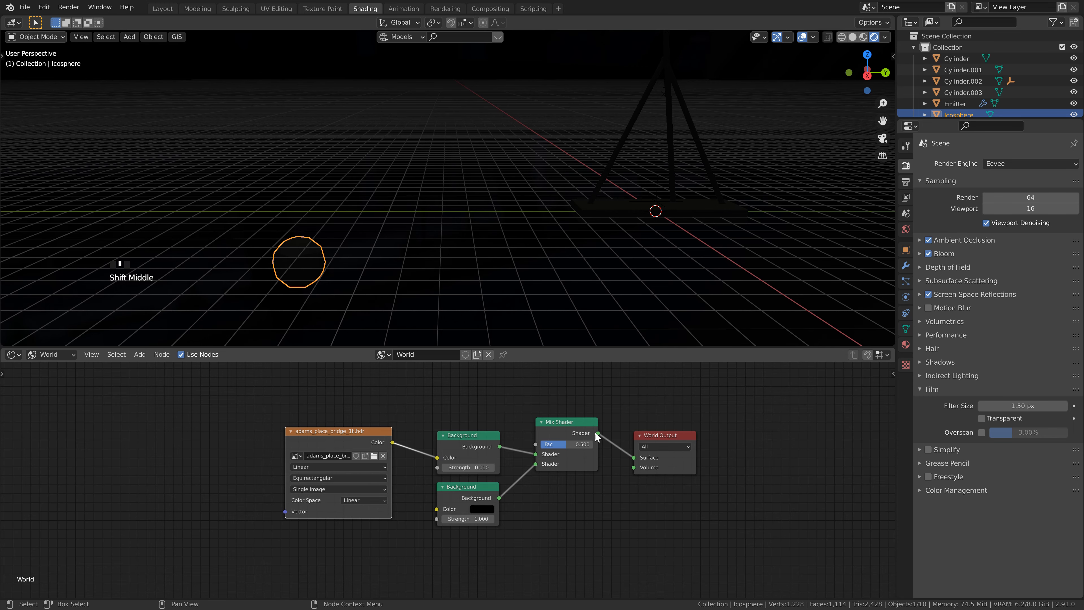
middle_click_drag(420, 378, 470, 423)
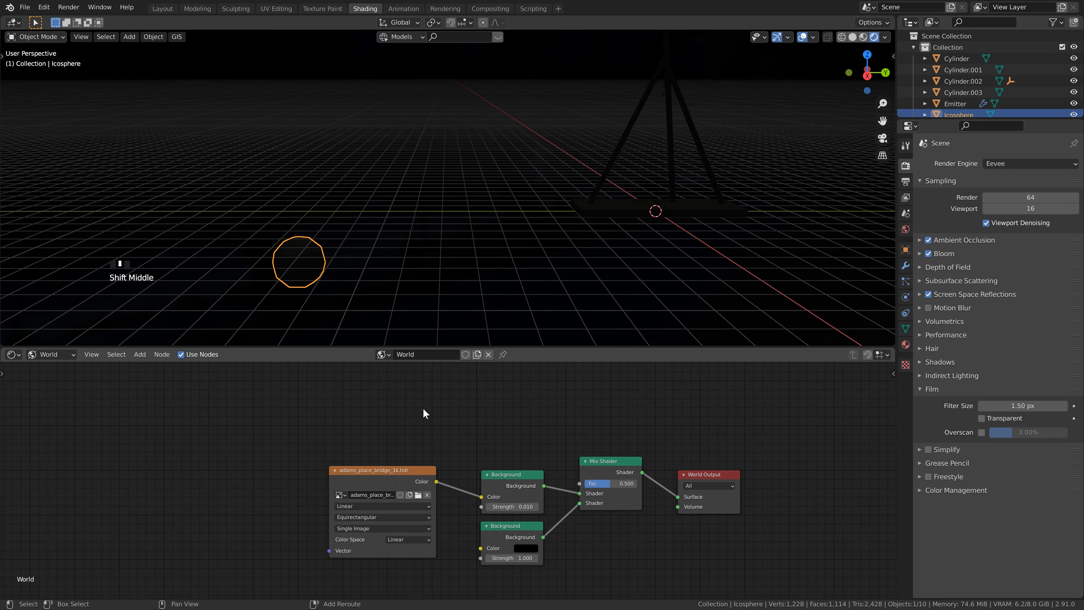
key("shift+a")
left_click(294, 422)
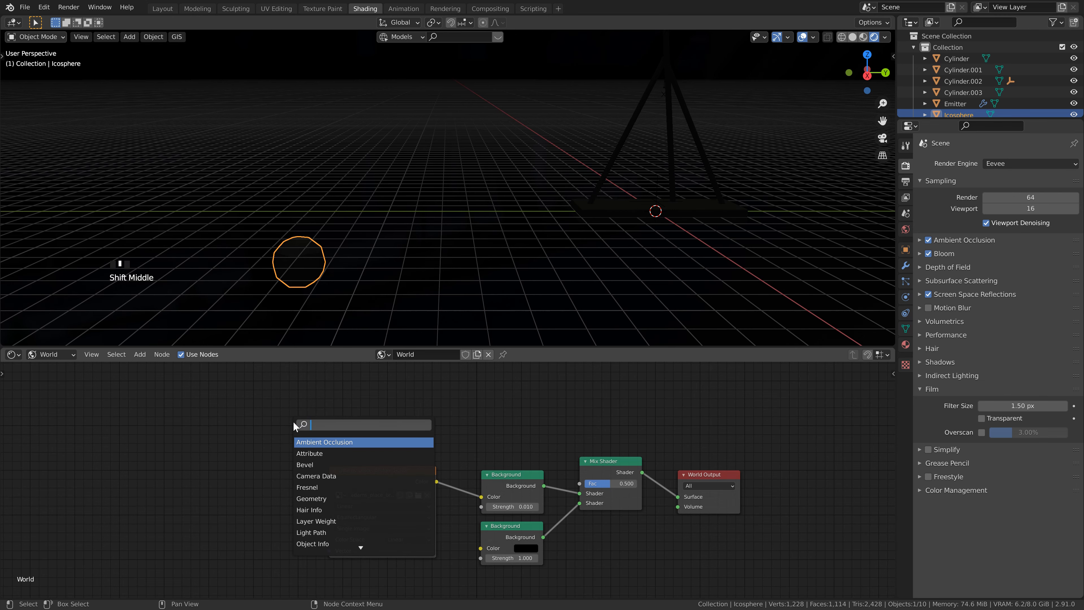
type("li")
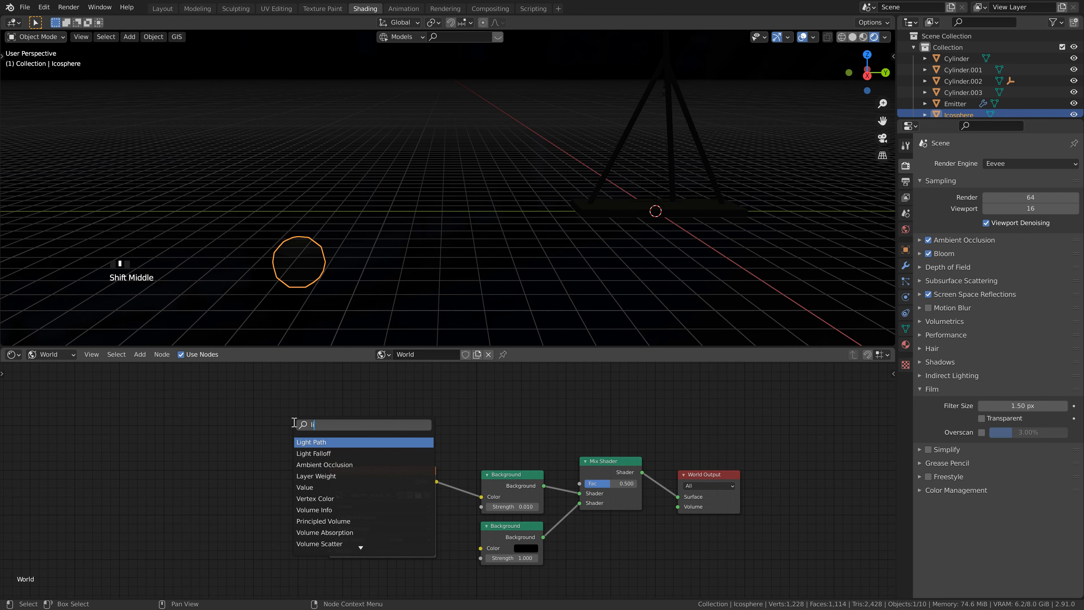
key("Return")
left_click(303, 411)
left_click_drag(303, 411, 580, 484)
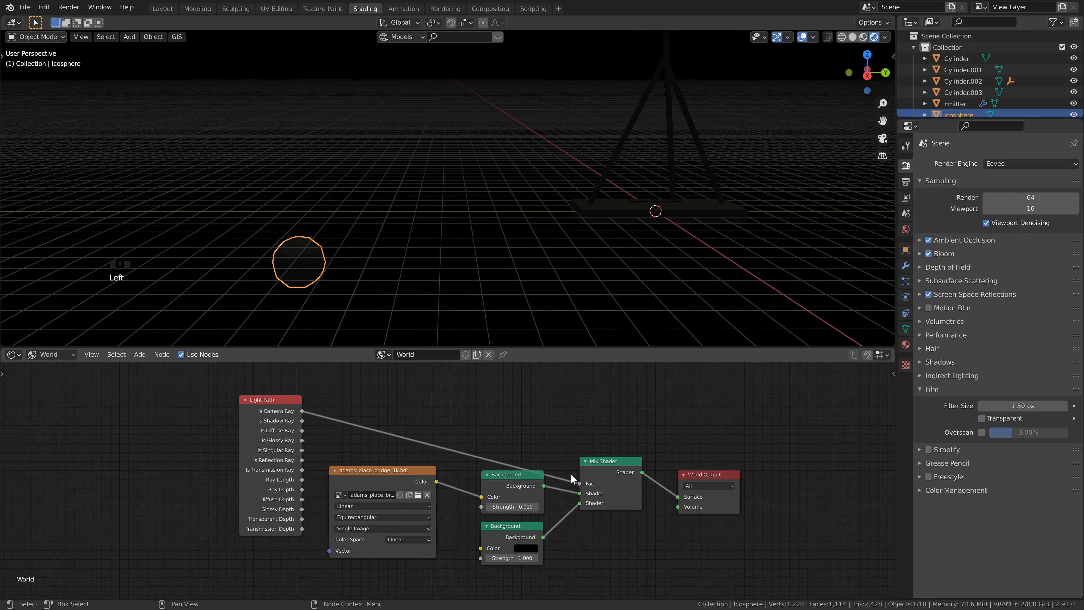
Step: Collapse the Light Path node, place it above the upper Background node, and save the file
left_click(245, 399)
left_click_drag(268, 406, 518, 418)
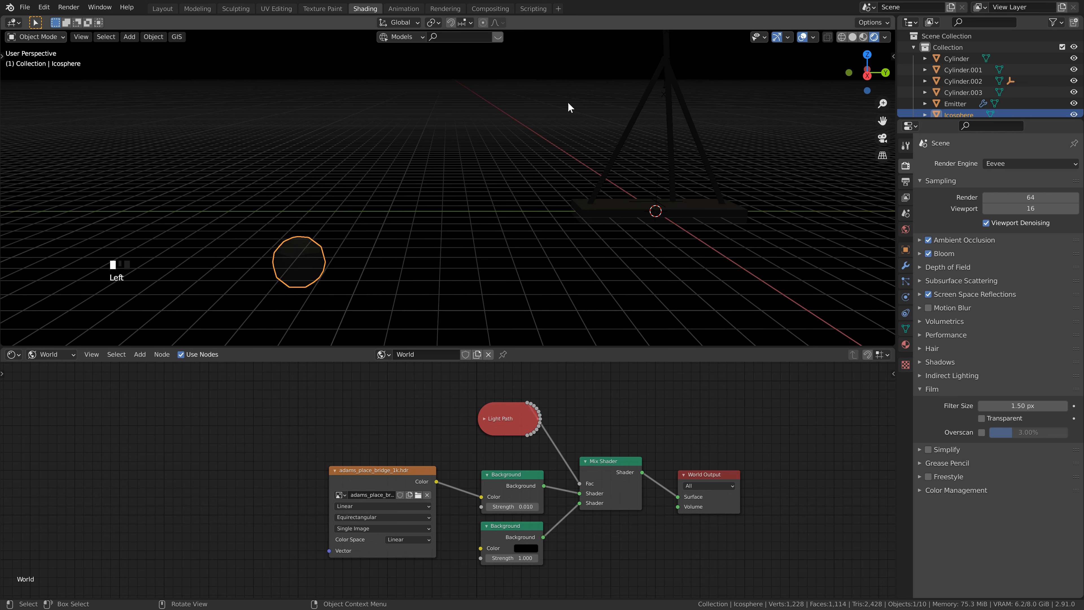
scroll(209, 380, "down", 1)
key("ctrl+s")
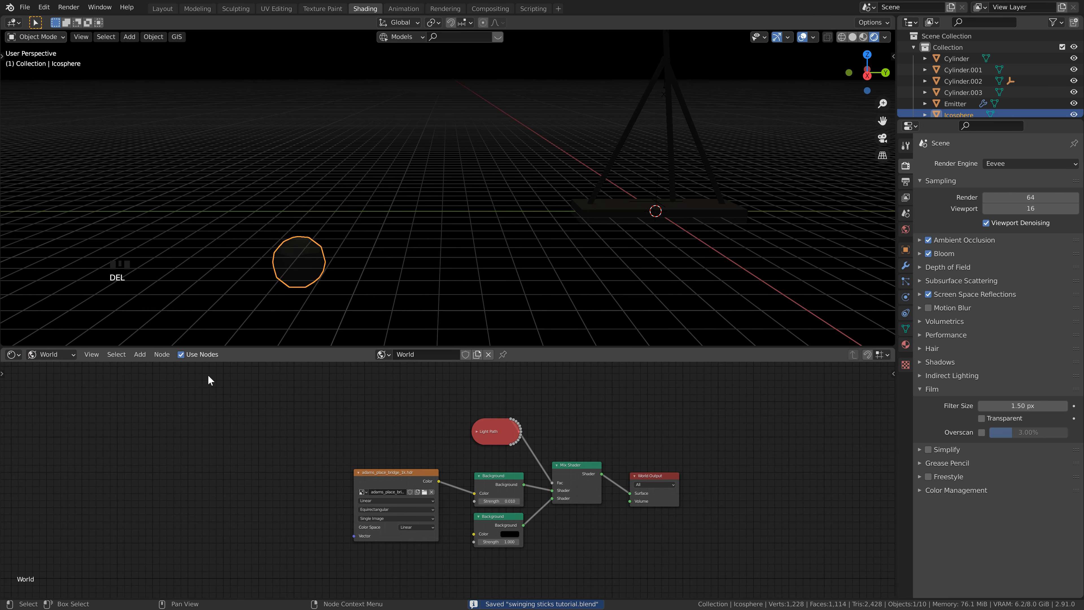
Step: Switch the shader editor from World to Object shading and create a new material for the icosphere
left_click(52, 357)
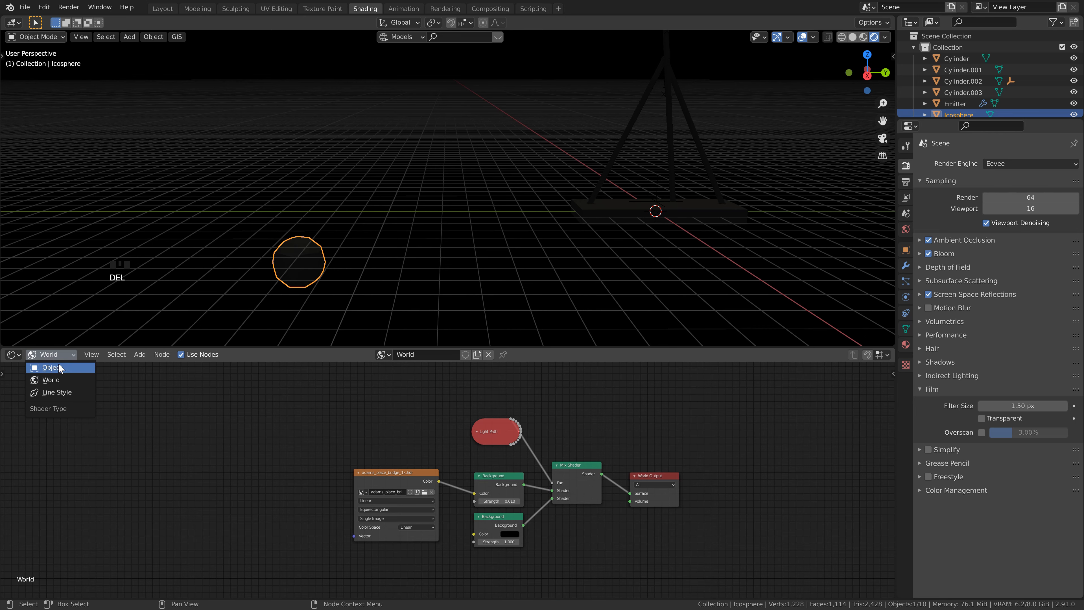
left_click(47, 368)
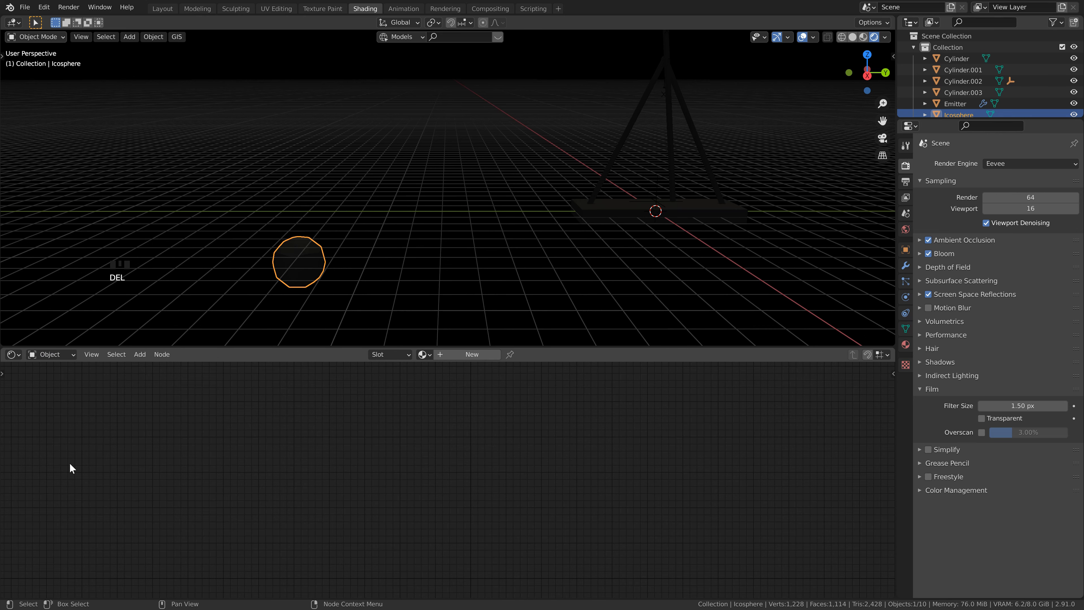
middle_click_drag(330, 284, 424, 274, "shift")
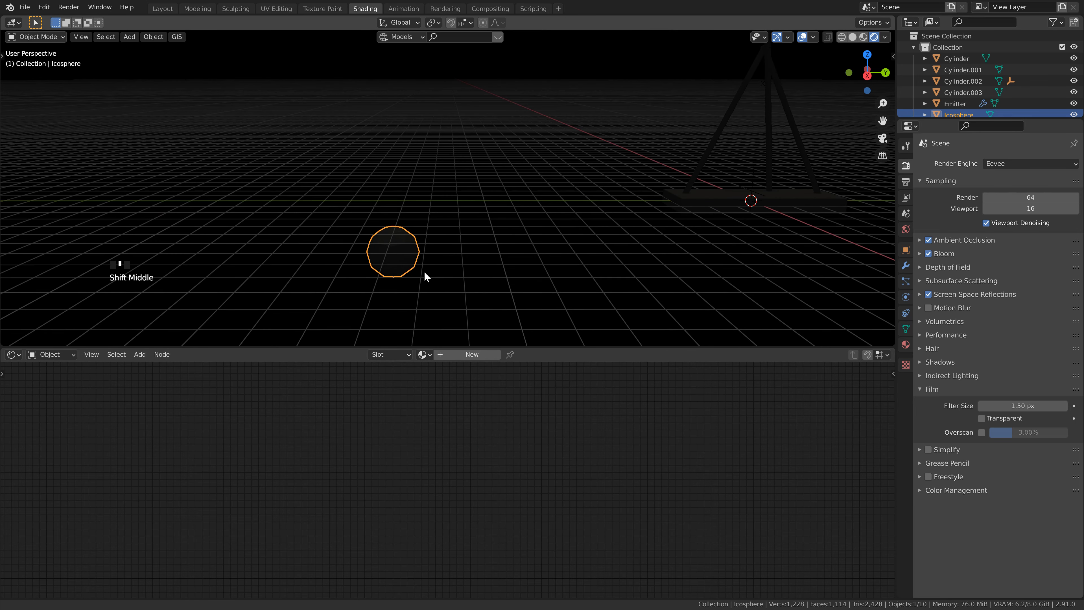
left_click(486, 354)
middle_click_drag(531, 550, 453, 455)
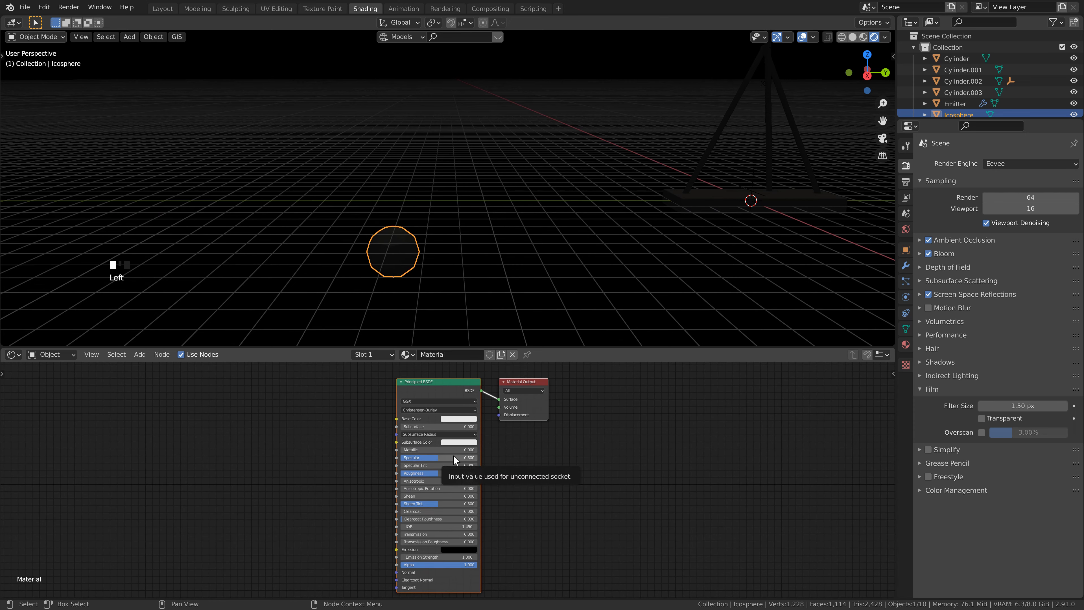
Step: Give the icosphere's material an orange base color, metallic 1.0 and roughness 0.0, and save the file
scroll(449, 450, "up", 2)
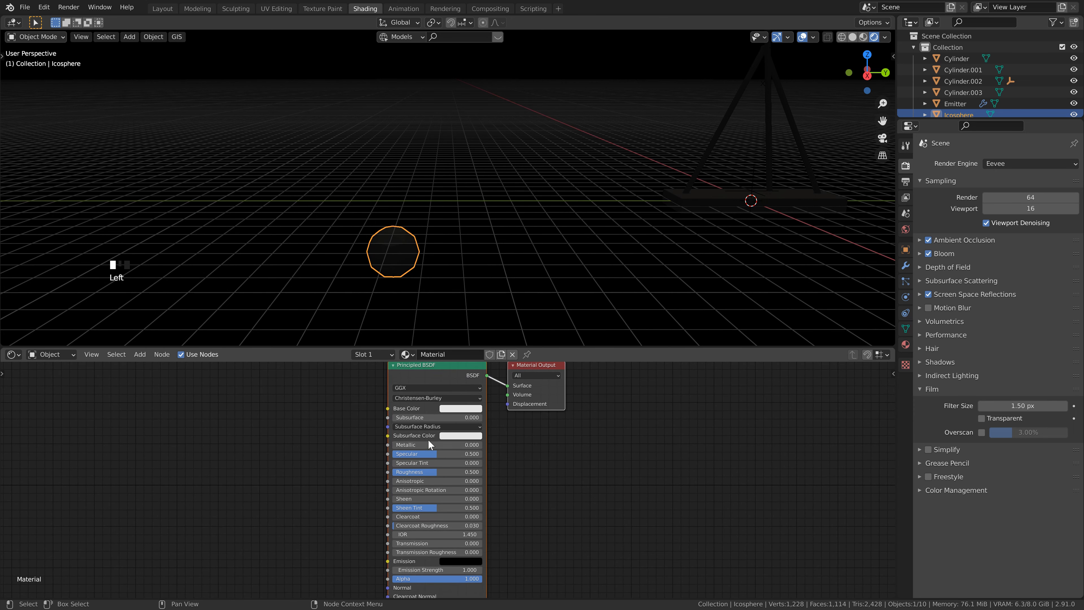
left_click(459, 409)
left_click(471, 336)
left_click_drag(409, 444, 597, 433)
left_click_drag(441, 474, 368, 478)
key("ctrl+s")
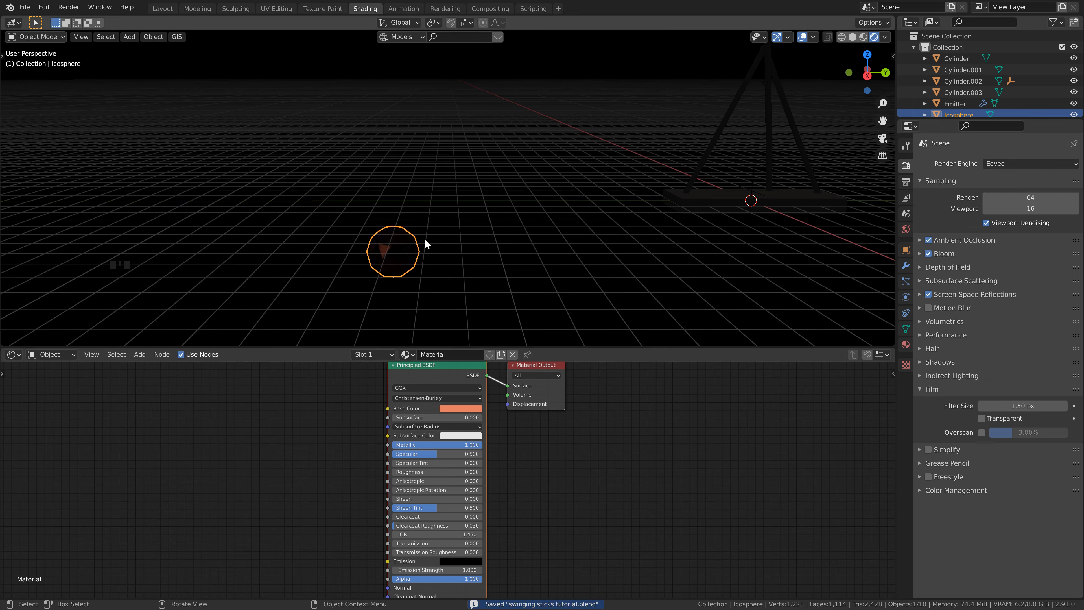
Step: Duplicate the icosphere along the Y axis beside the original and make the copy's material a separate single-user one
key("shift+d")
key("y")
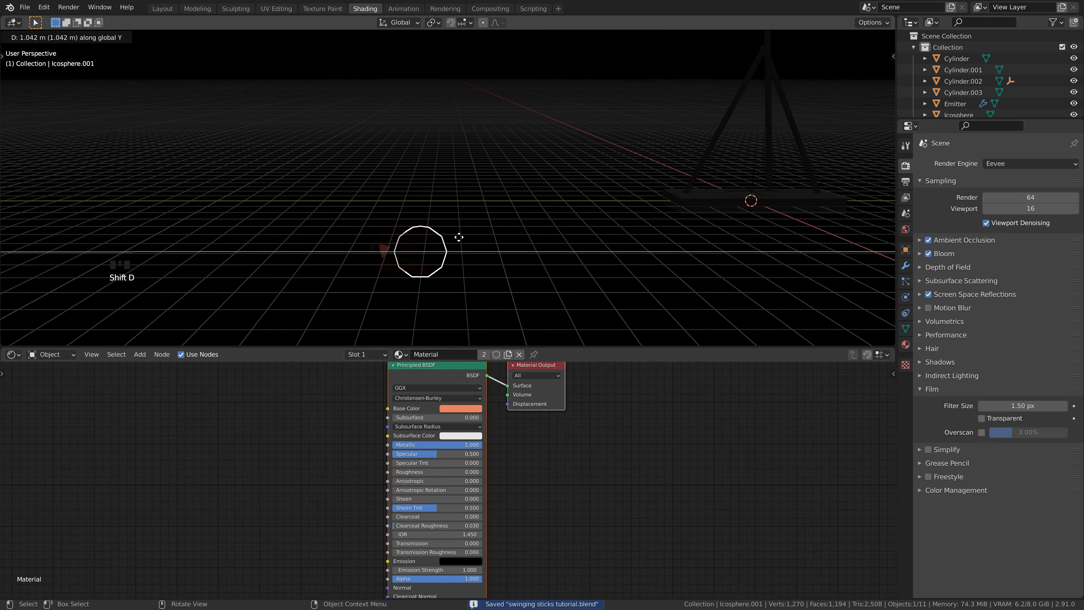
left_click(499, 237)
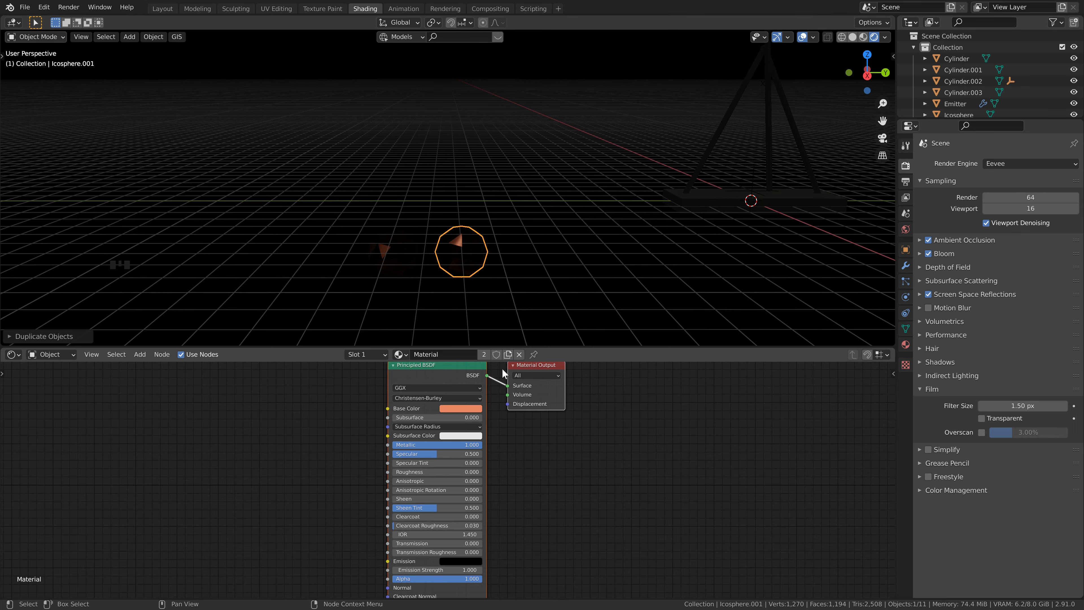
left_click(484, 354)
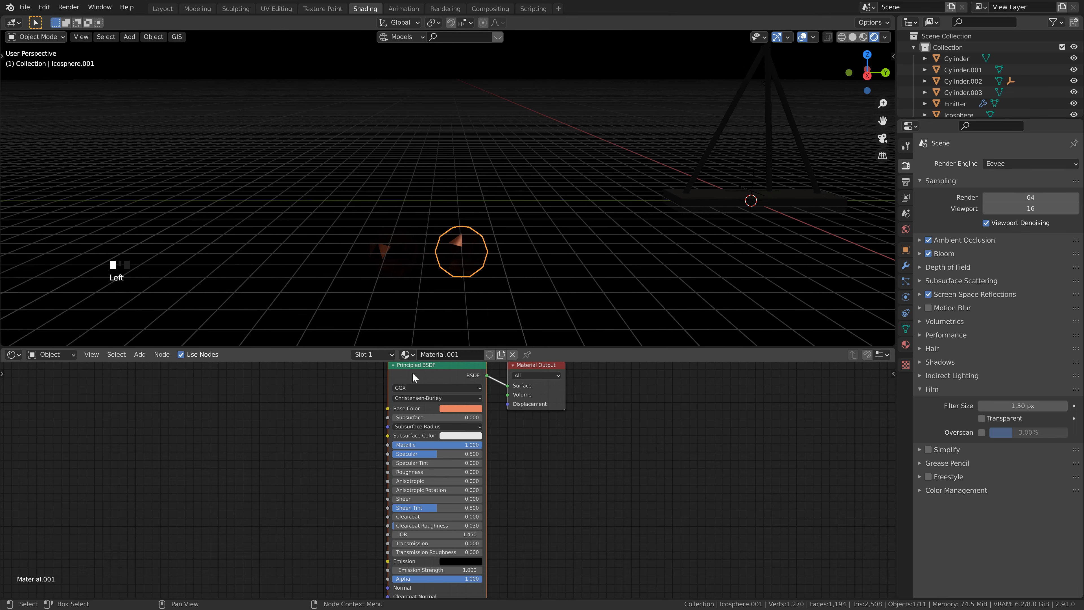
Step: Set the second icosphere's base color to black and its roughness to about 0.59
scroll(491, 397, "down", 2)
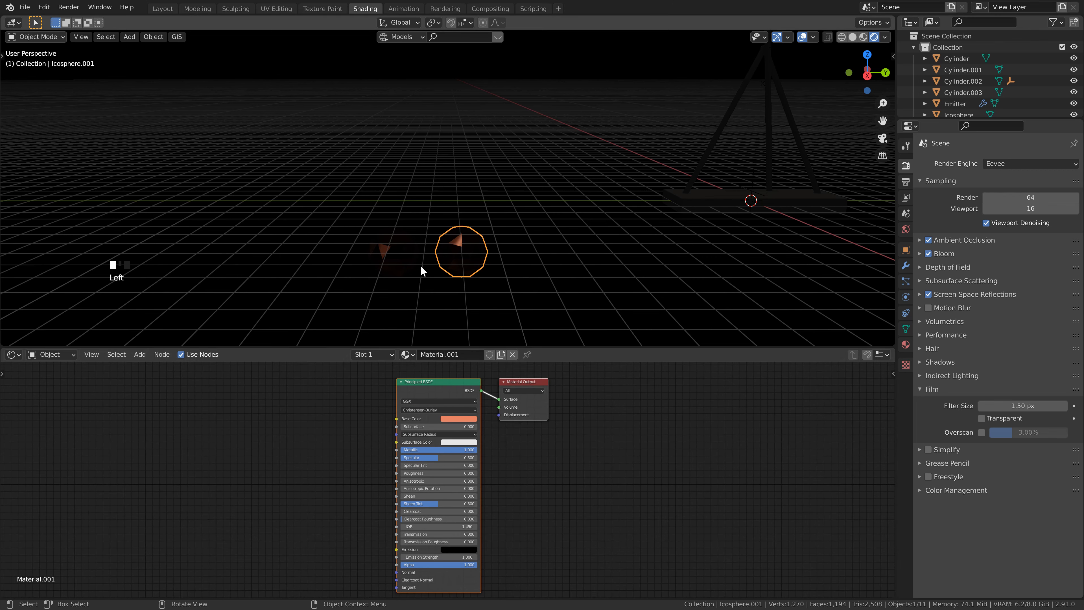
left_click(467, 420)
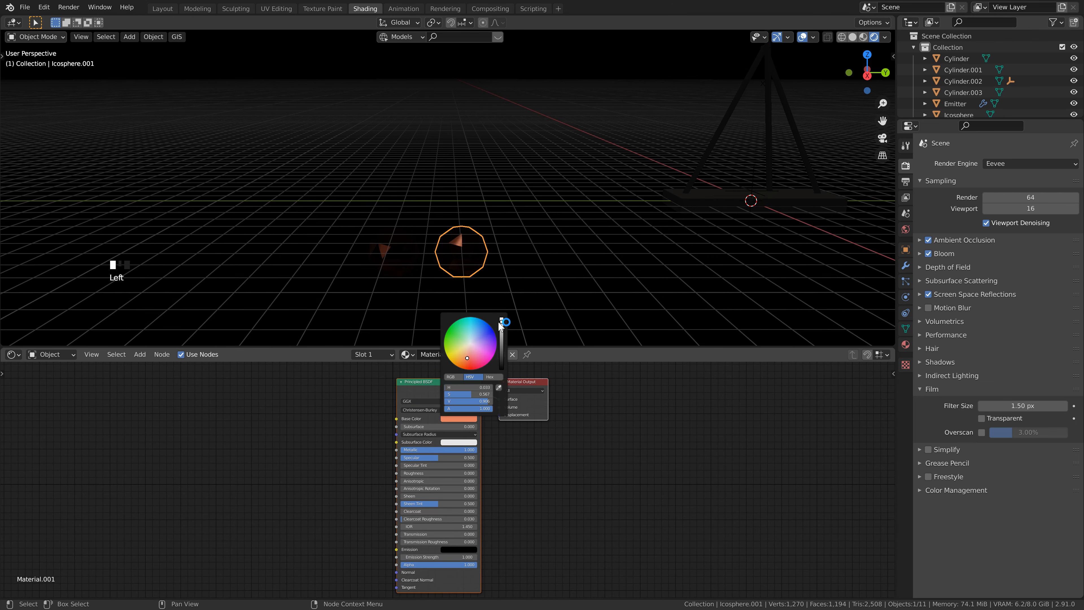
left_click_drag(501, 322, 508, 384)
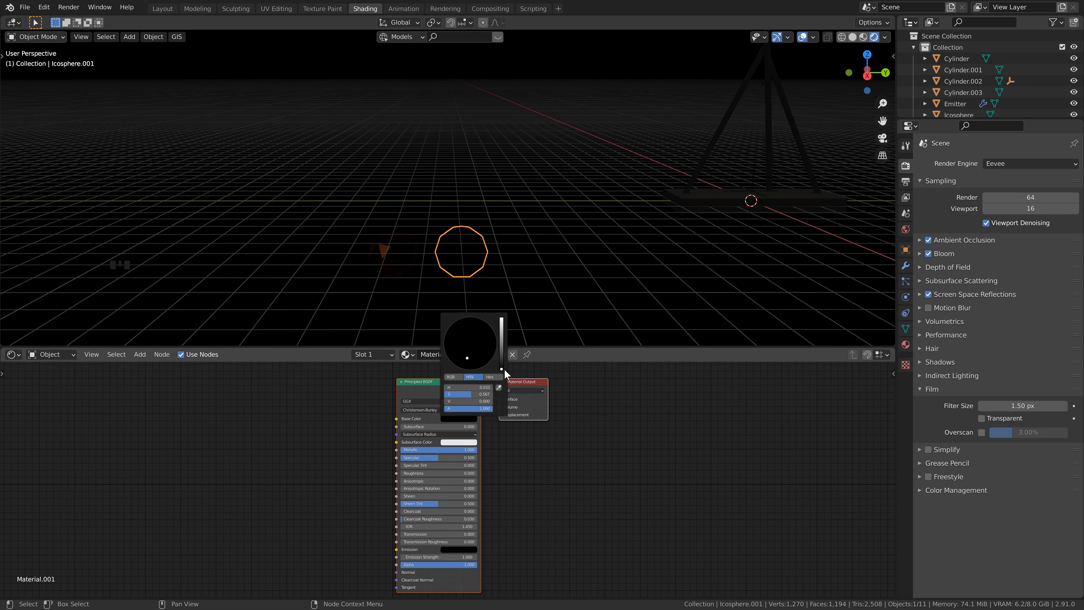
left_click_drag(420, 471, 455, 472)
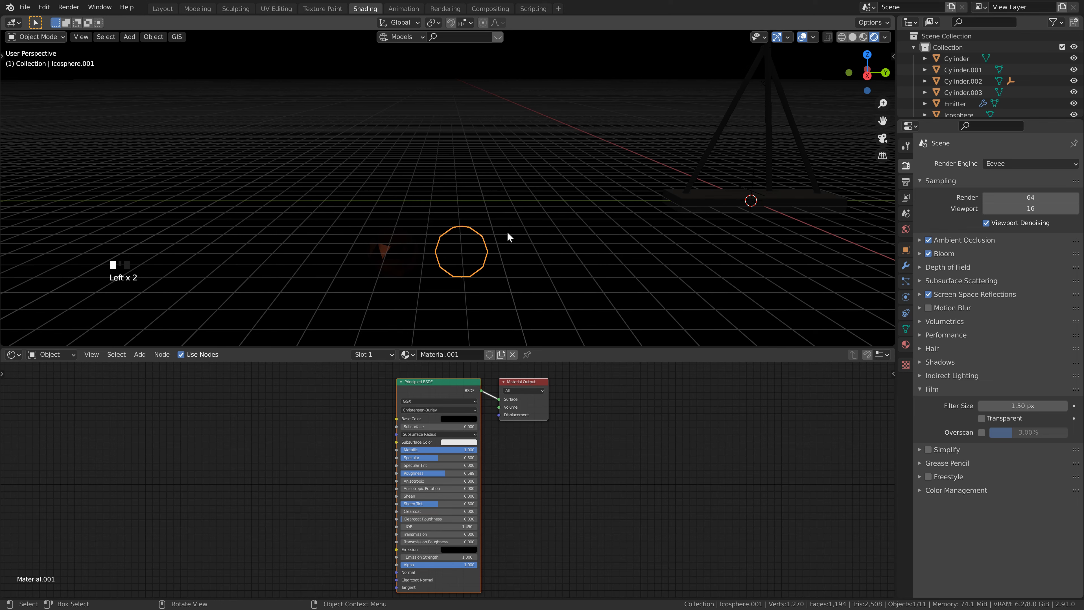
Step: Duplicate the black icosphere along the Y axis to place a third icosphere beside it
key("shift+d")
key("y")
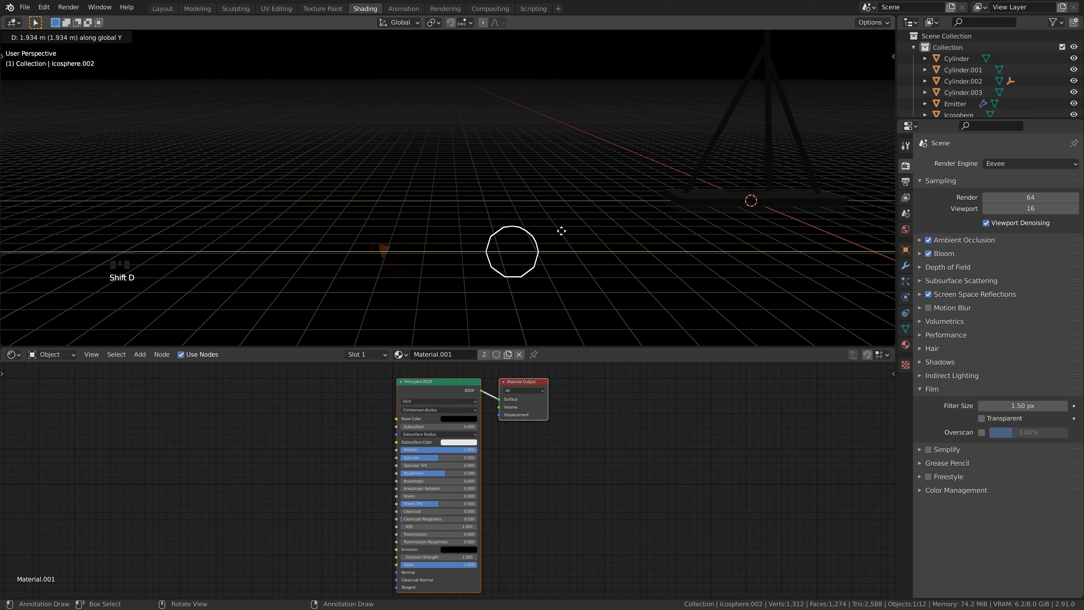
left_click(573, 230)
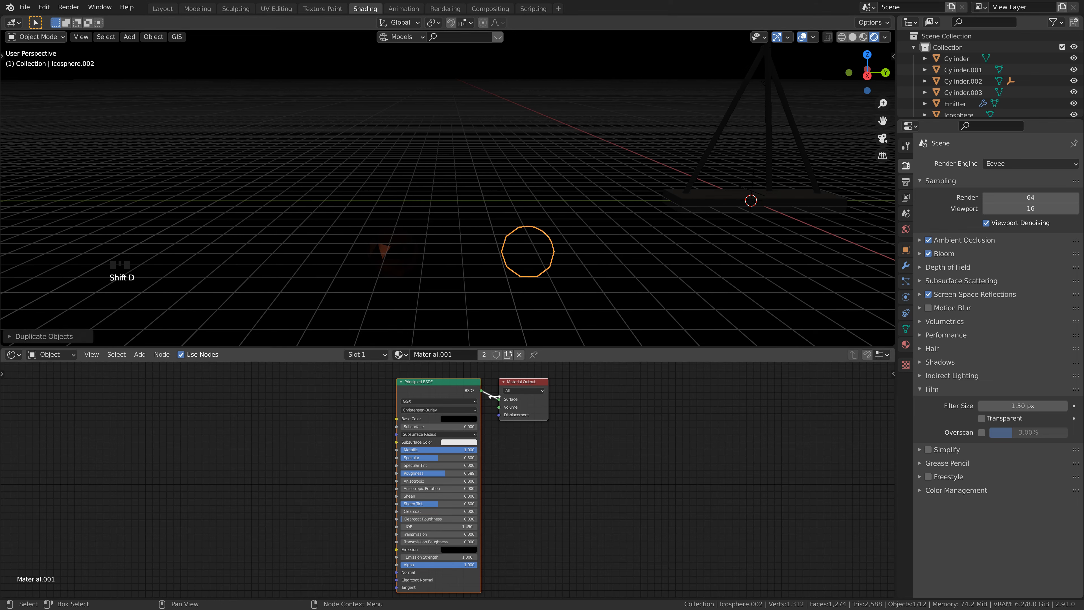
Step: Make the third icosphere's material single-user and replace its Principled BSDF with an Emission shader connected to the Surface output
left_click(508, 354)
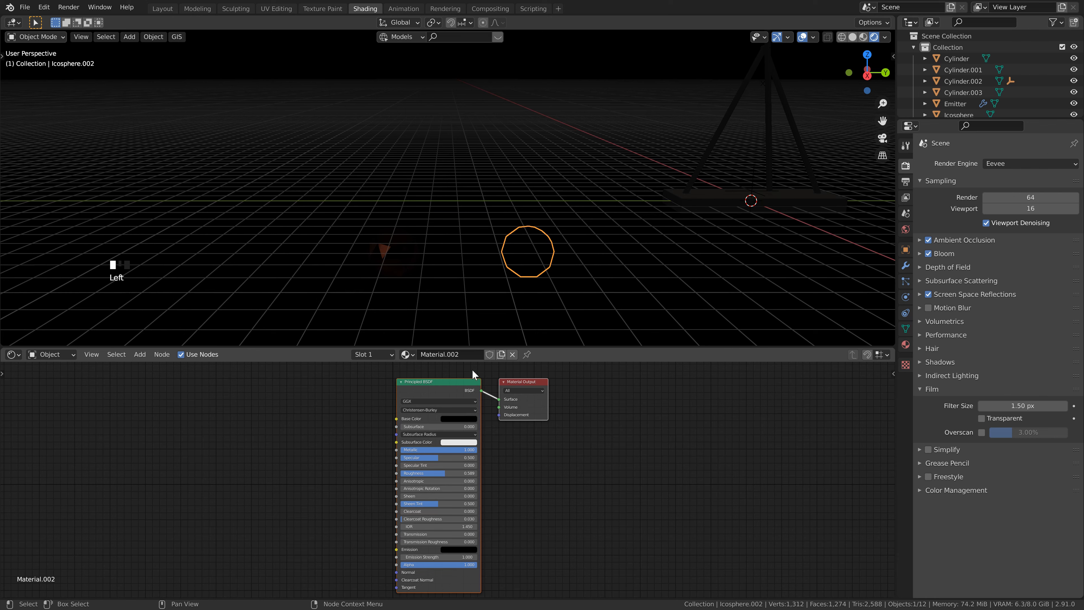
left_click(465, 383)
left_click(466, 384)
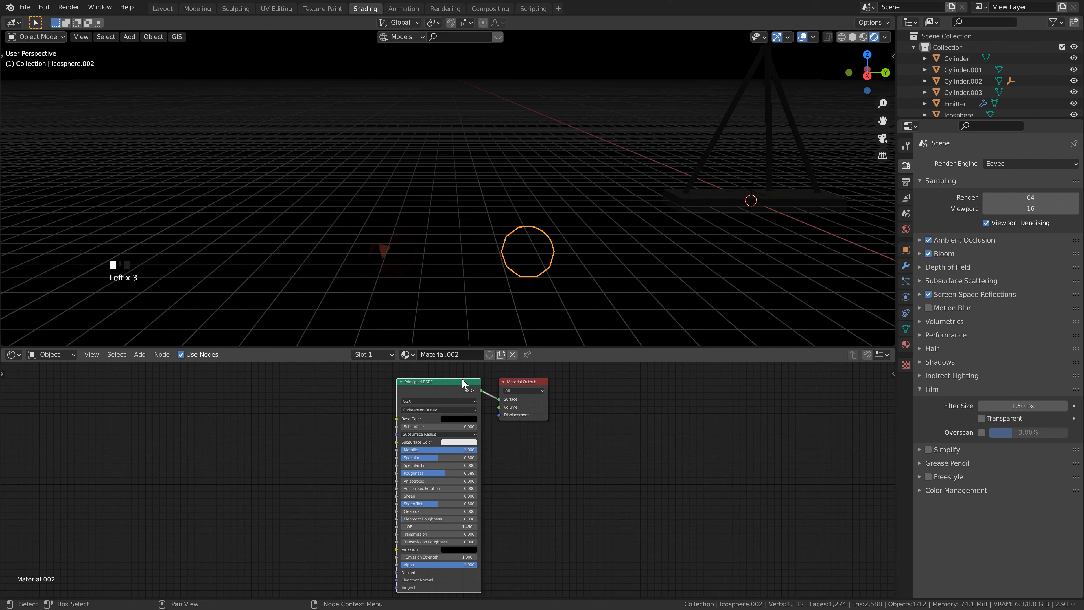
key("Delete")
key("shift+a")
left_click(406, 409)
type("emi")
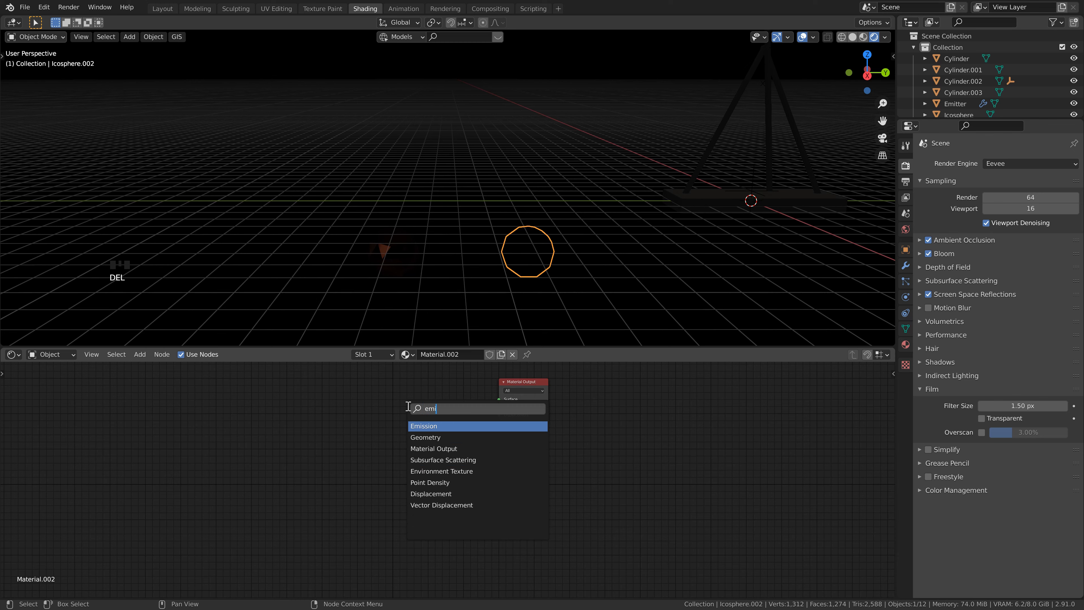
left_click(424, 426)
left_click(436, 436)
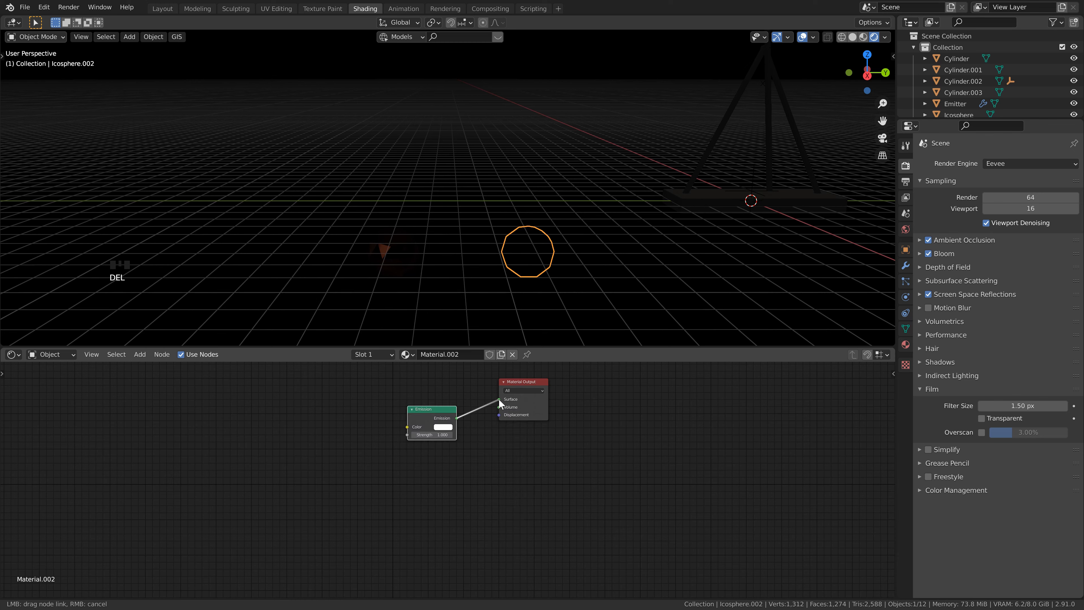
Step: Set the third icosphere's Emission strength to 25 and its emission color to orange
double_click(435, 434)
type("25")
key("Return")
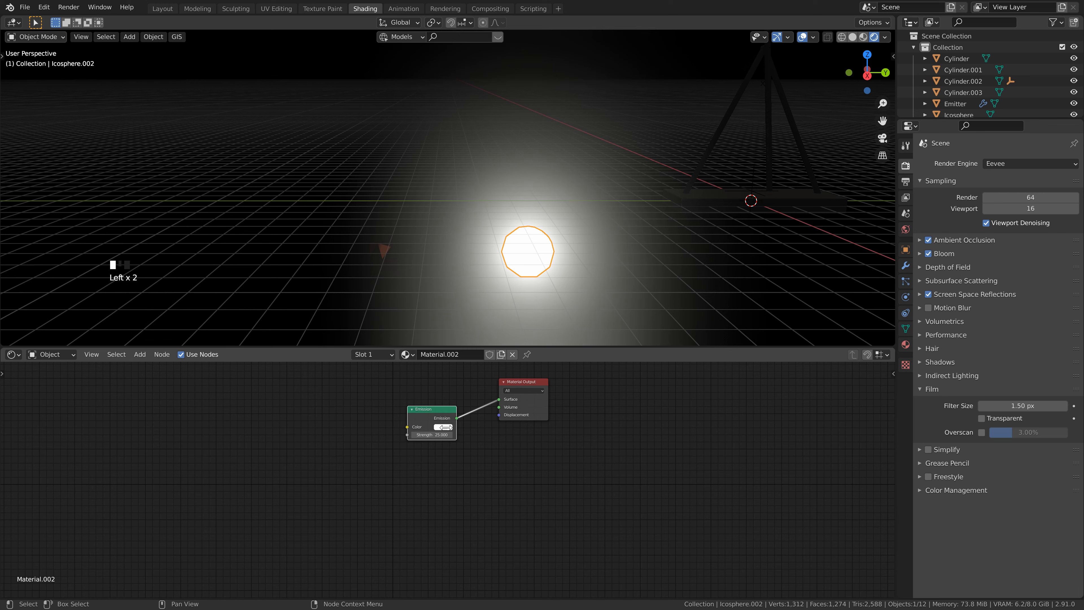
left_click(443, 427)
left_click(463, 375)
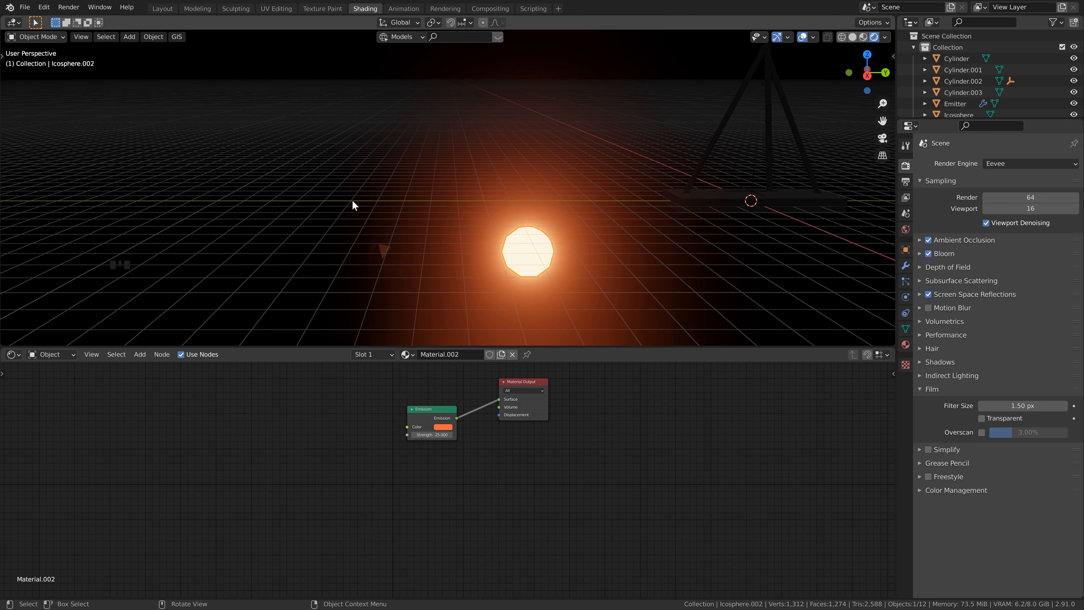
Step: Switch the viewport to solid shading and move all three icospheres into a new collection named Particles
left_click(853, 36)
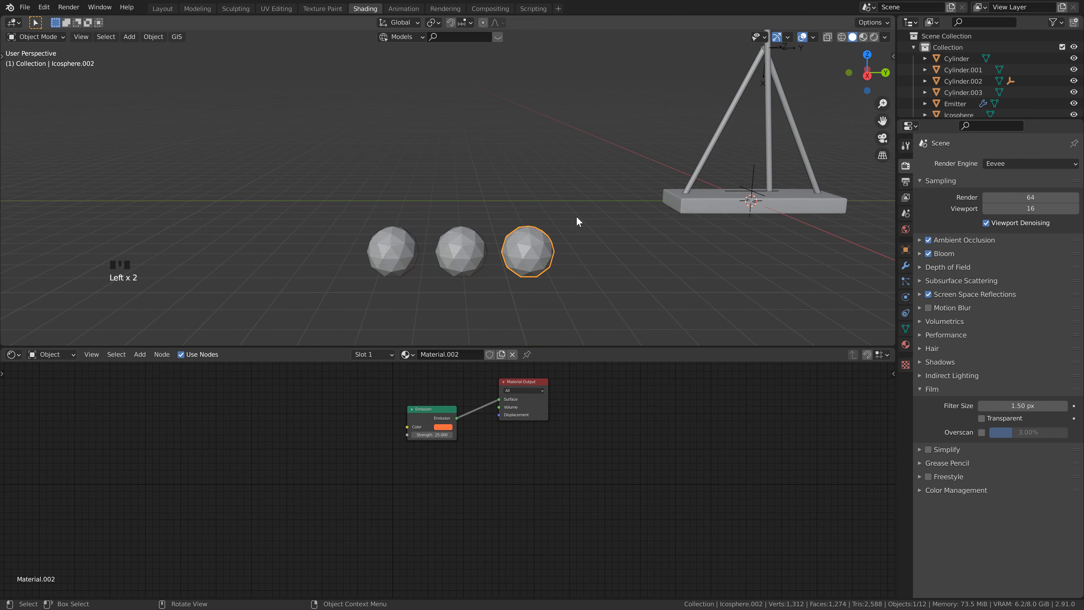
middle_click_drag(473, 222, 455, 191, "shift")
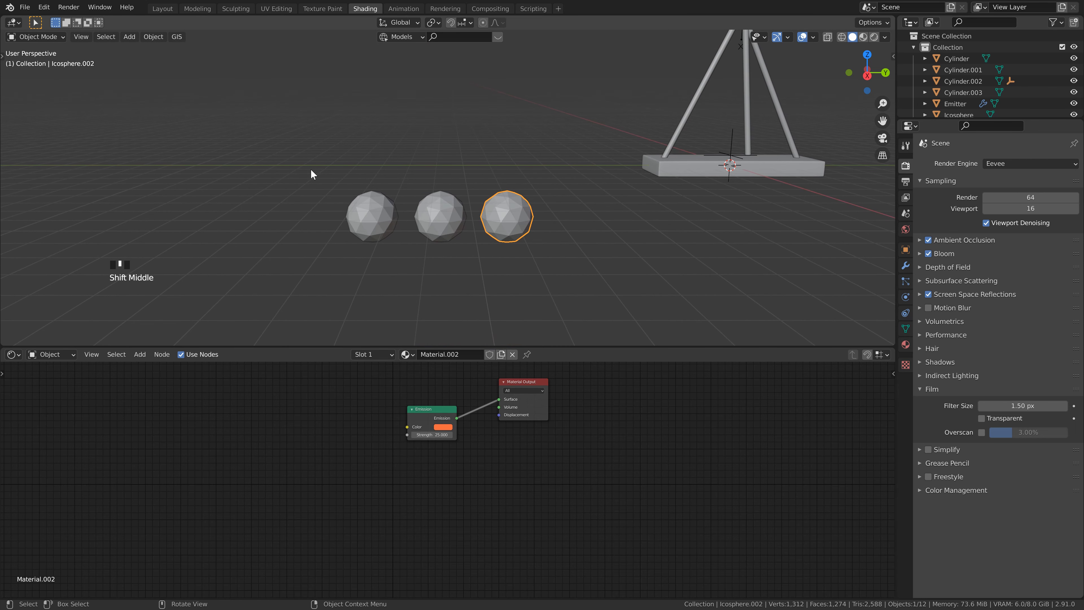
left_click_drag(311, 168, 556, 256)
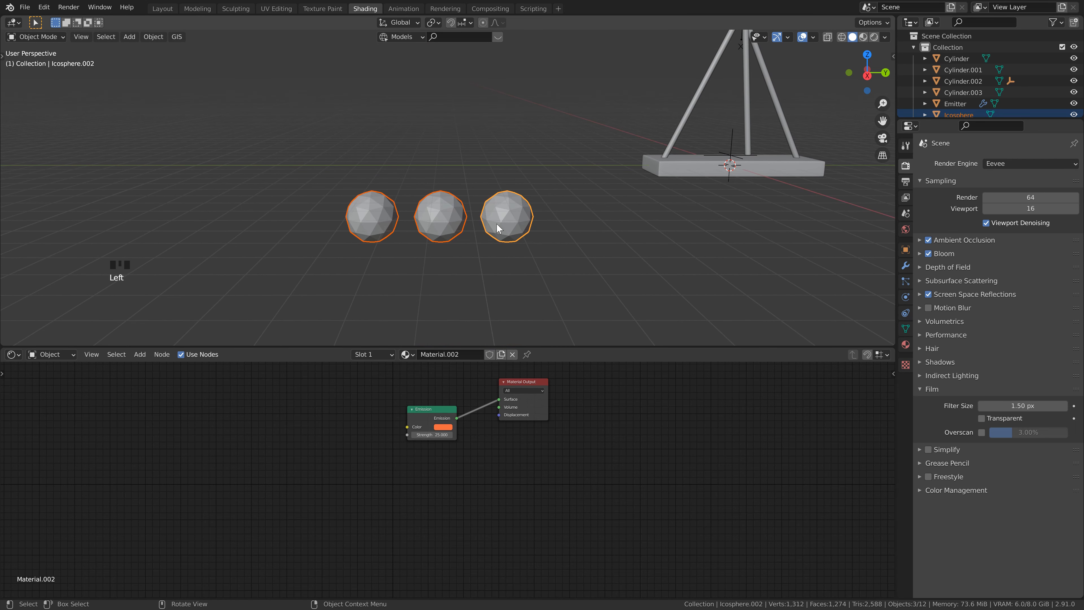
right_click(504, 213)
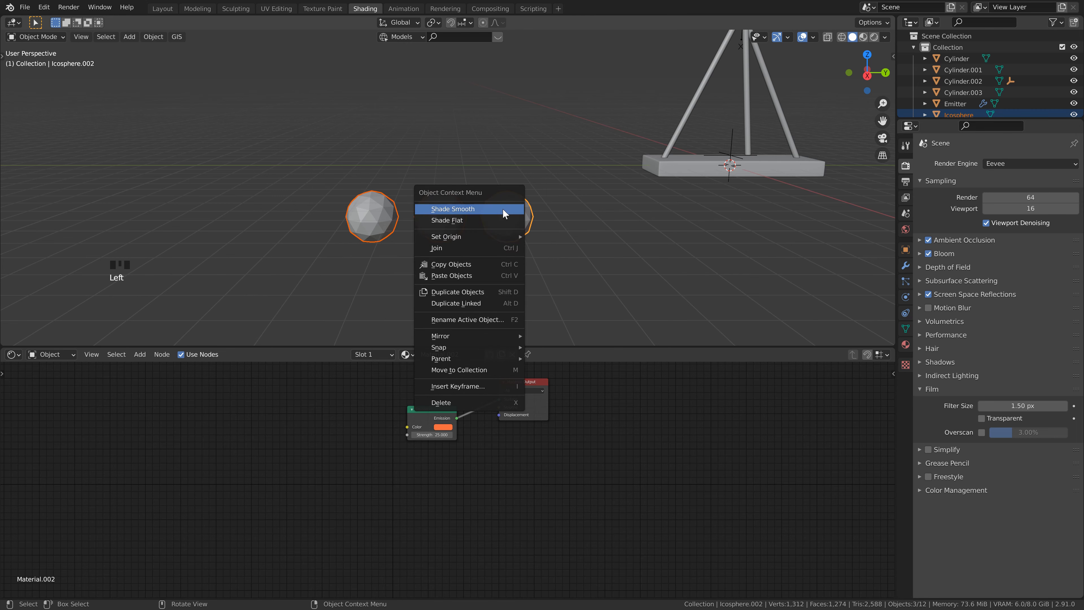
mouse_move(474, 361)
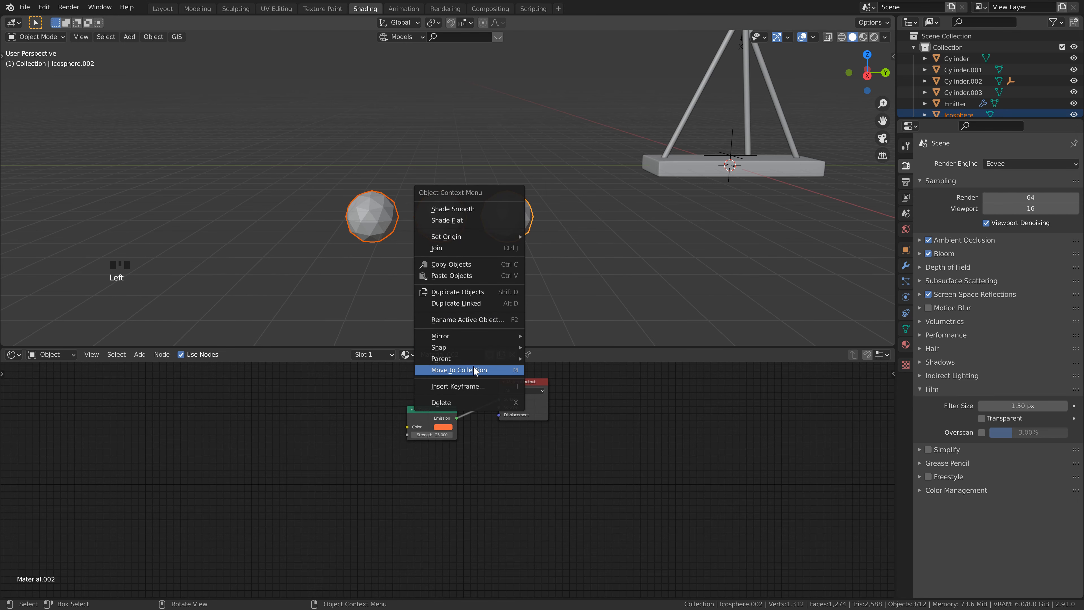
key("m")
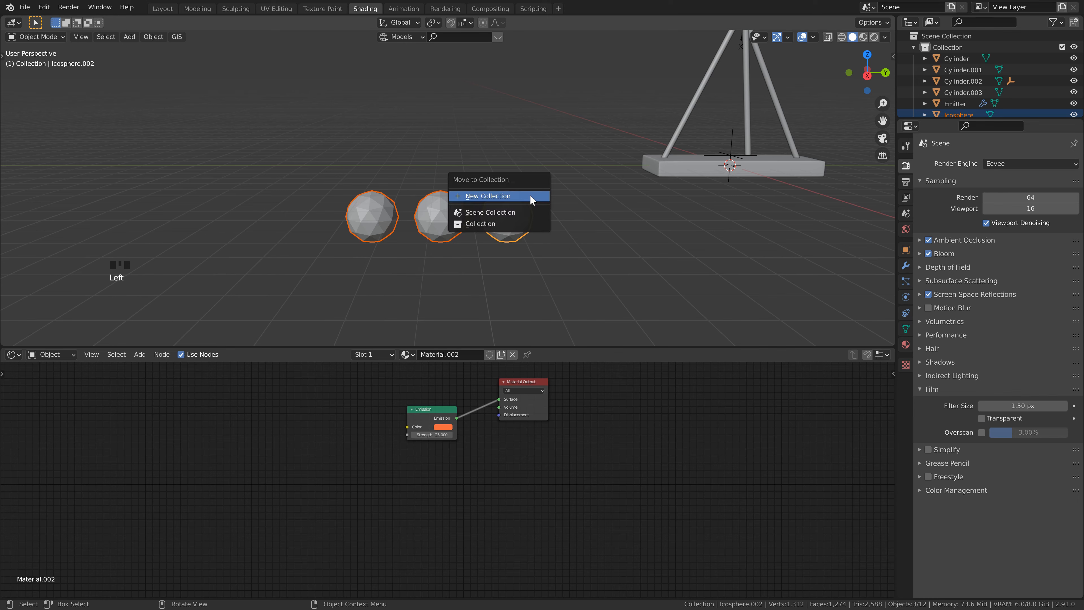
left_click(491, 196)
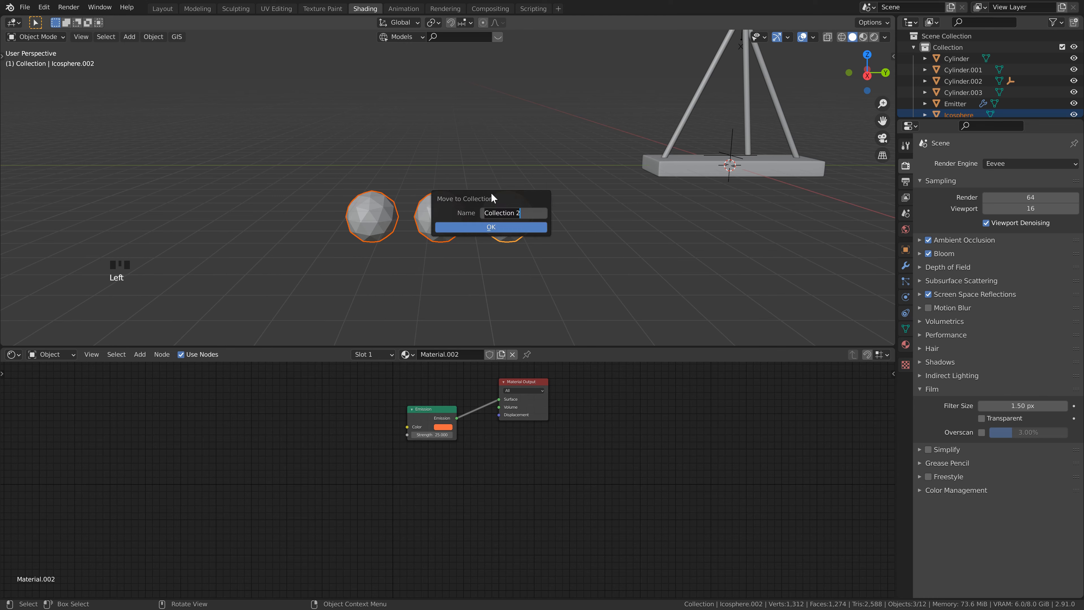
type("Particles")
key("Return")
left_click(492, 227)
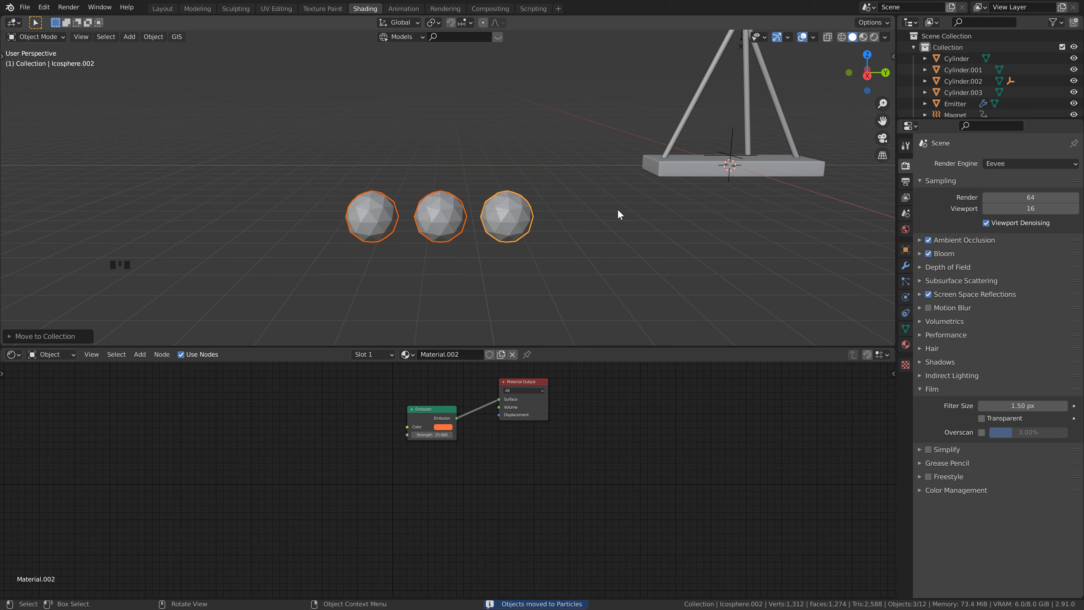
Step: Enlarge the outliner to check the icospheres in the Particles collection, and save the file
left_click_drag(990, 120, 1027, 289)
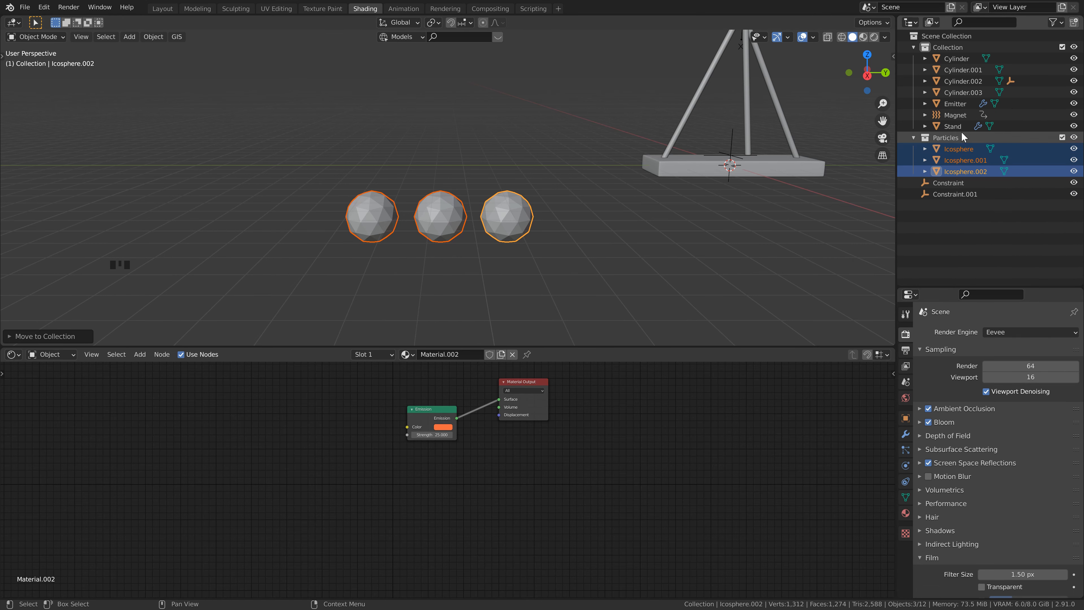
left_click(952, 139)
left_click(959, 149)
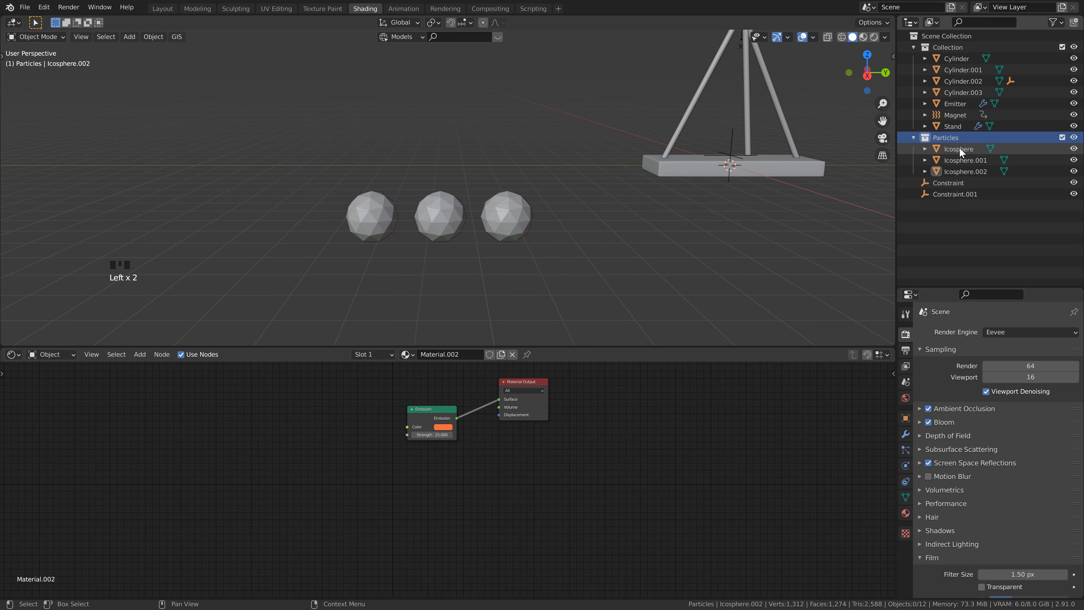
left_click(960, 171, "shift")
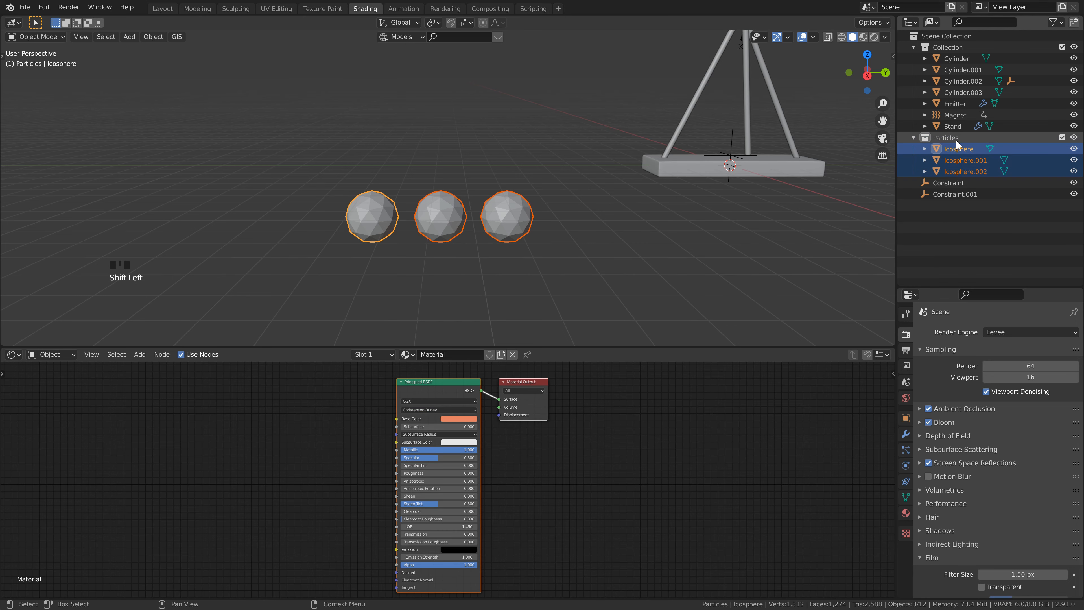
left_click(956, 137)
key("ctrl+s")
Step: In the Layout workspace, set the Emitter's particle instance collection to Particles and save the file
middle_click_drag(492, 105, 442, 116, "shift")
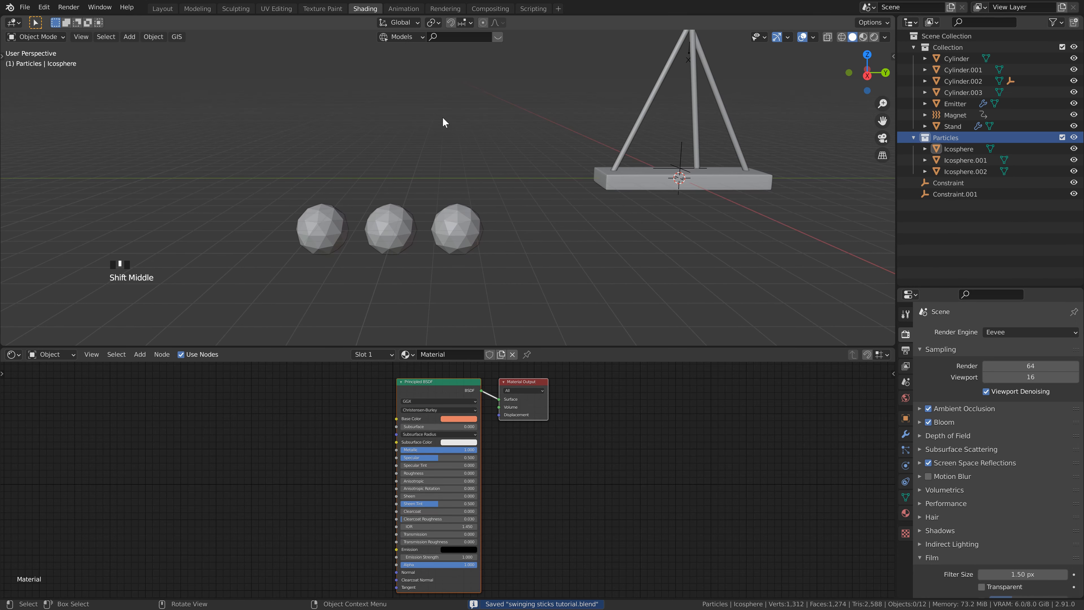
left_click(162, 8)
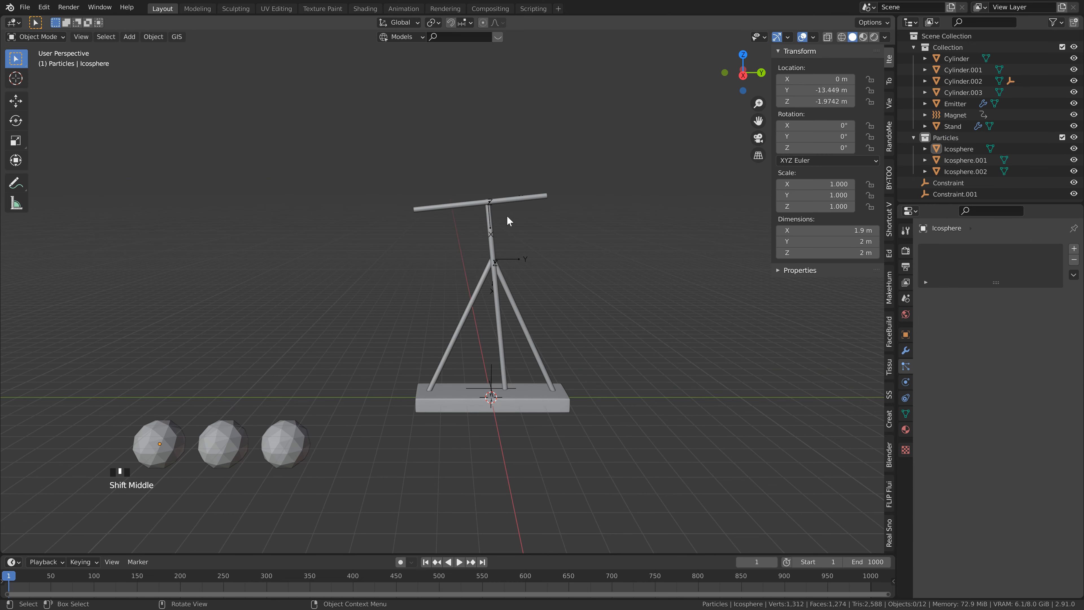
left_click(512, 201)
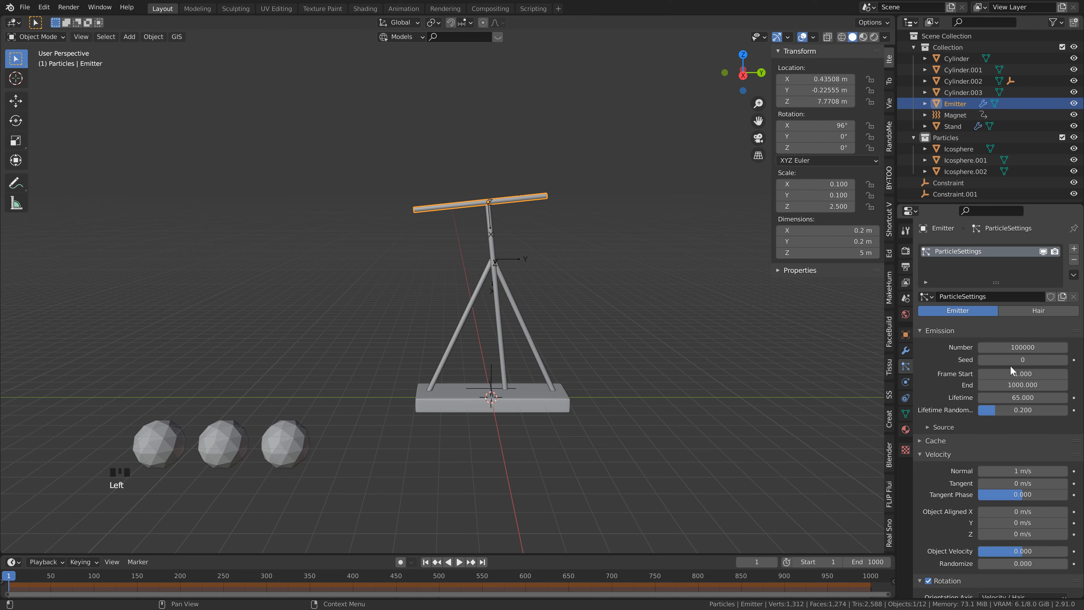
scroll(1011, 367, "down", 15)
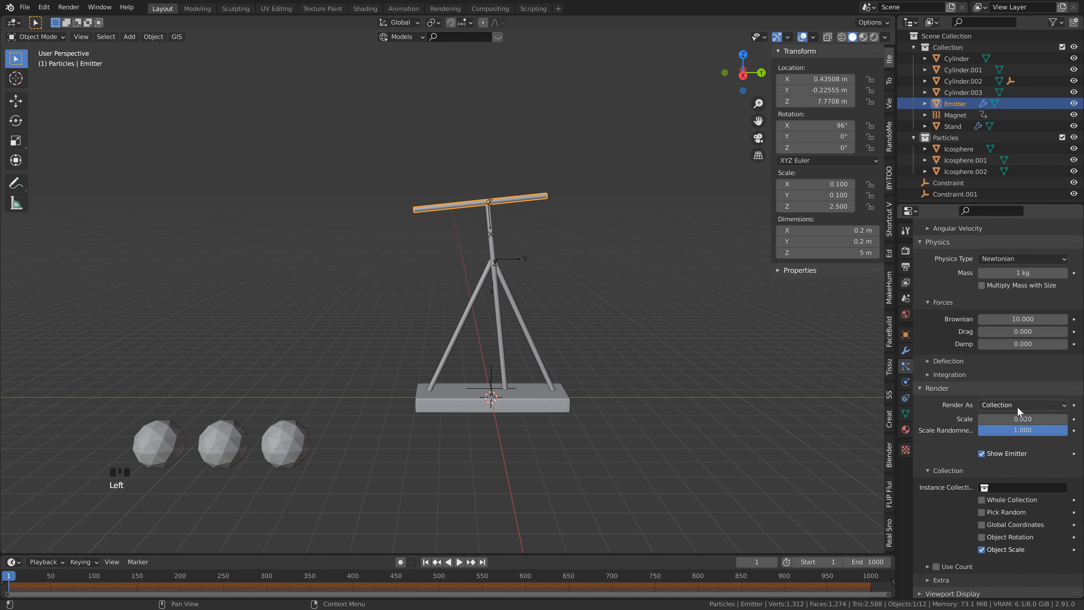
scroll(1017, 408, "down", 5)
left_click(1018, 408)
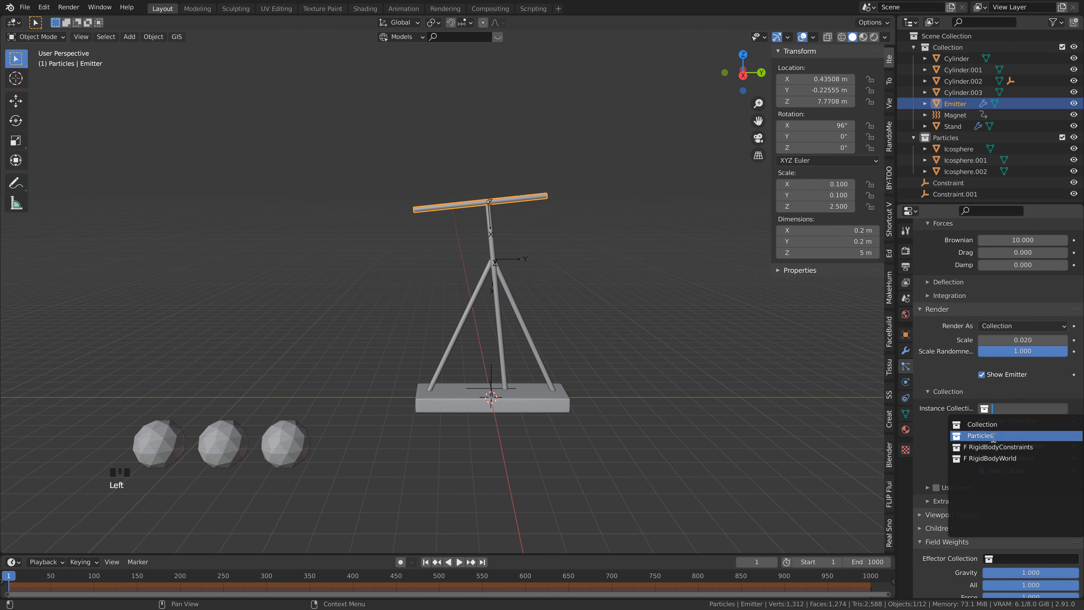
left_click(994, 435)
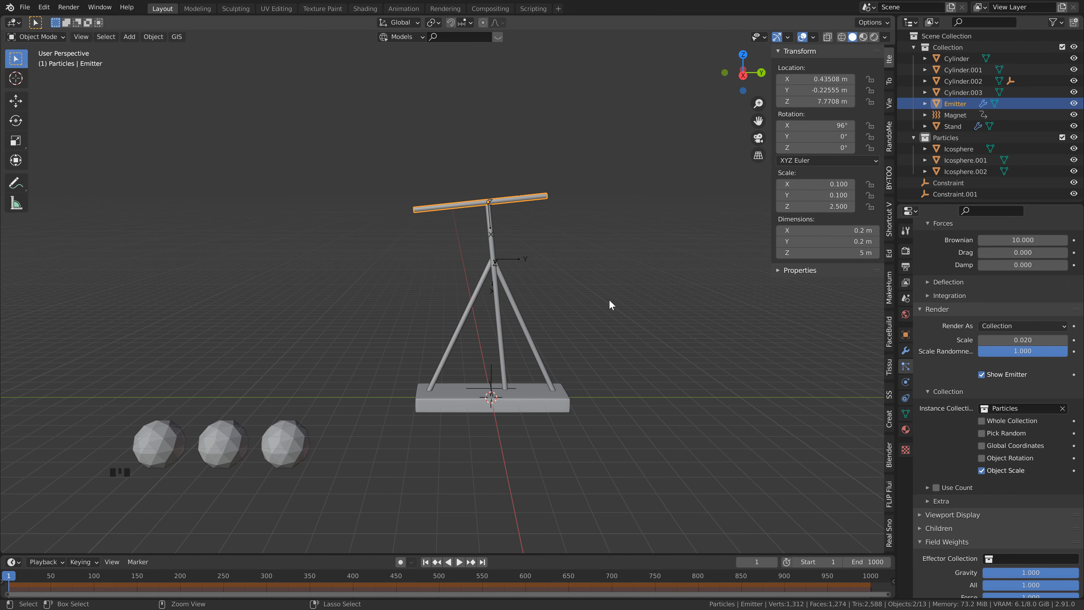
key("ctrl+s")
Step: Play the simulation in short bursts to check the emitted particles and return to frame 1
key("space")
key("space")
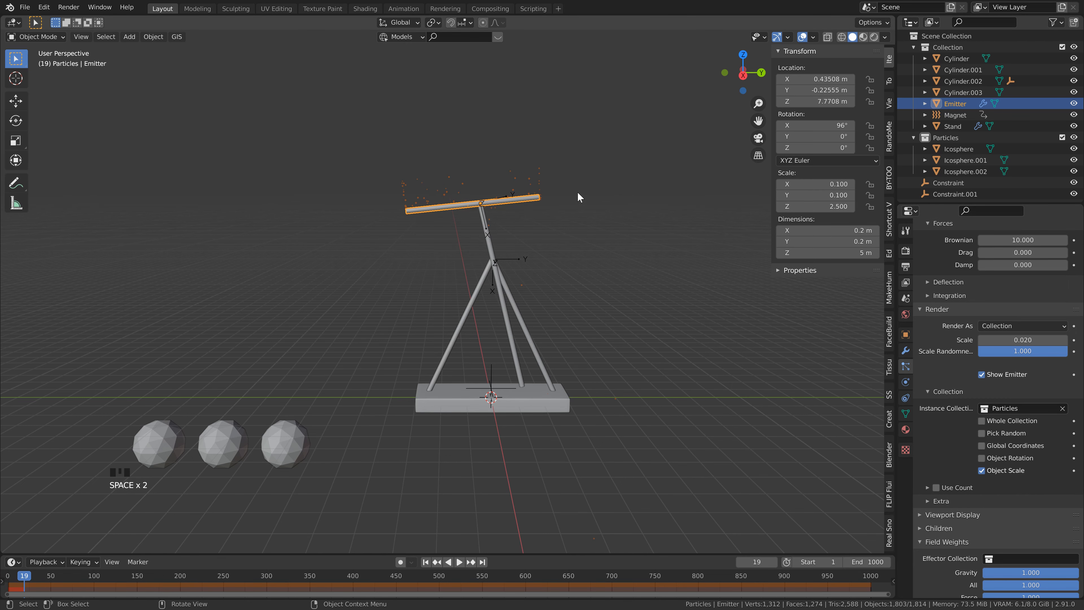
key("space")
key("space")
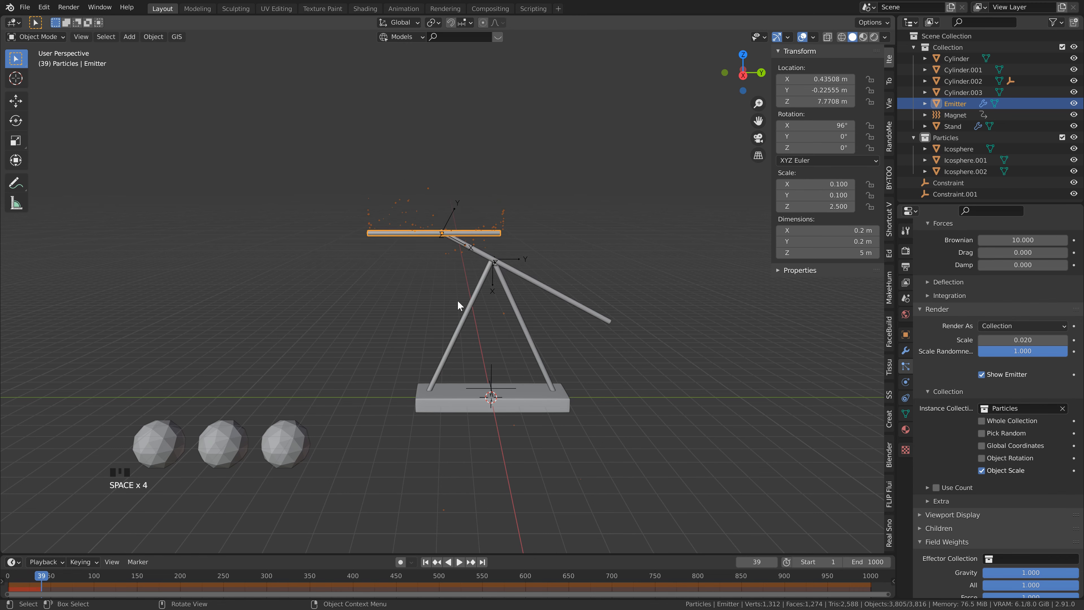
key("space")
key("space")
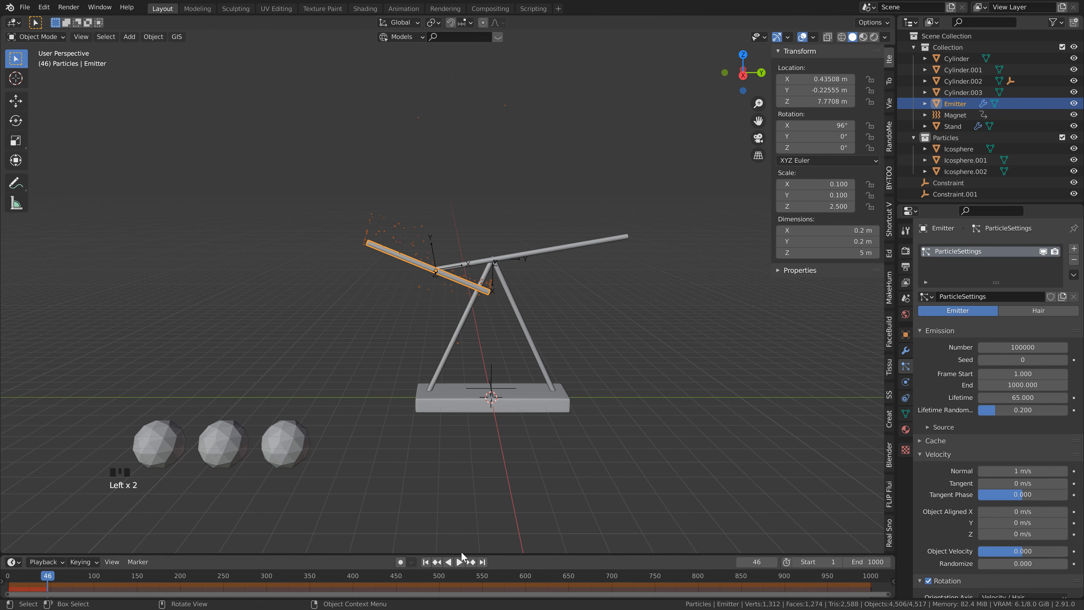
left_click(425, 562)
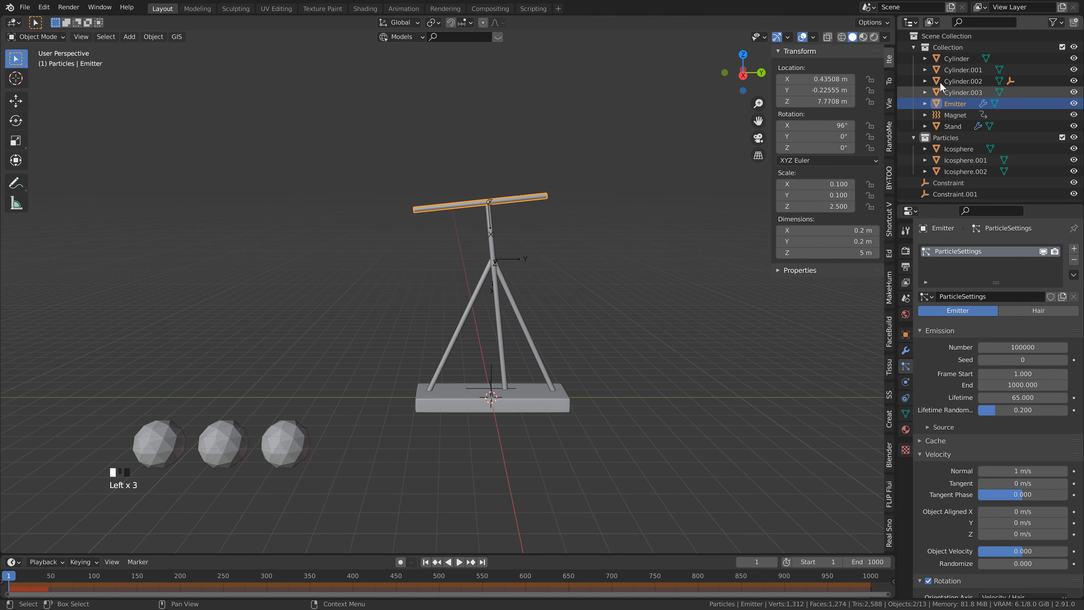
Step: Create a new empty collection under the Scene Collection and assign it as the effector collection in the Emitter's particle field weights
scroll(941, 390, "down", 10)
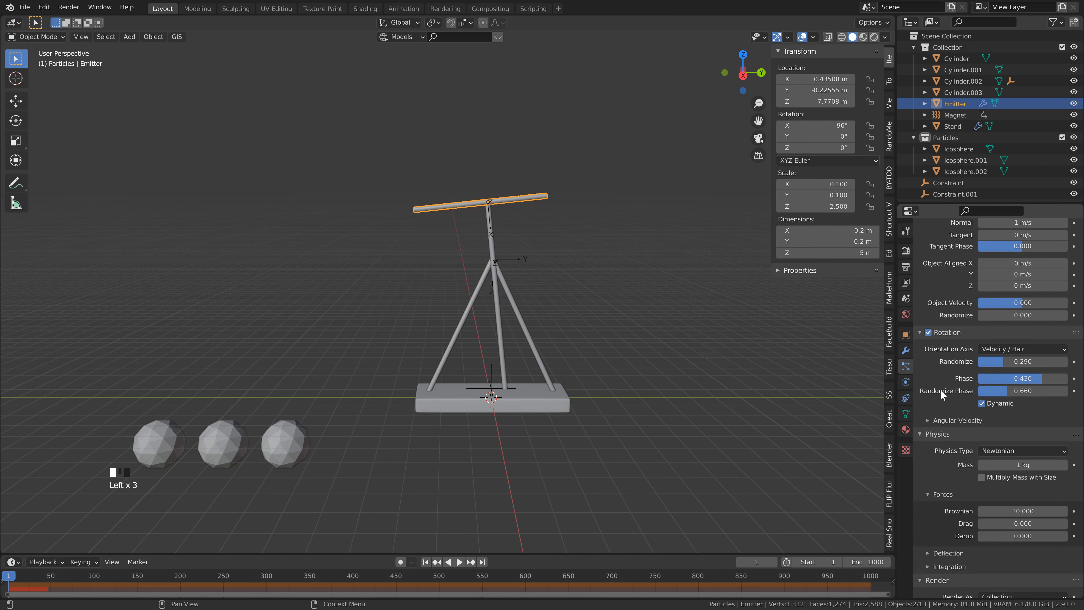
scroll(941, 390, "down", 20)
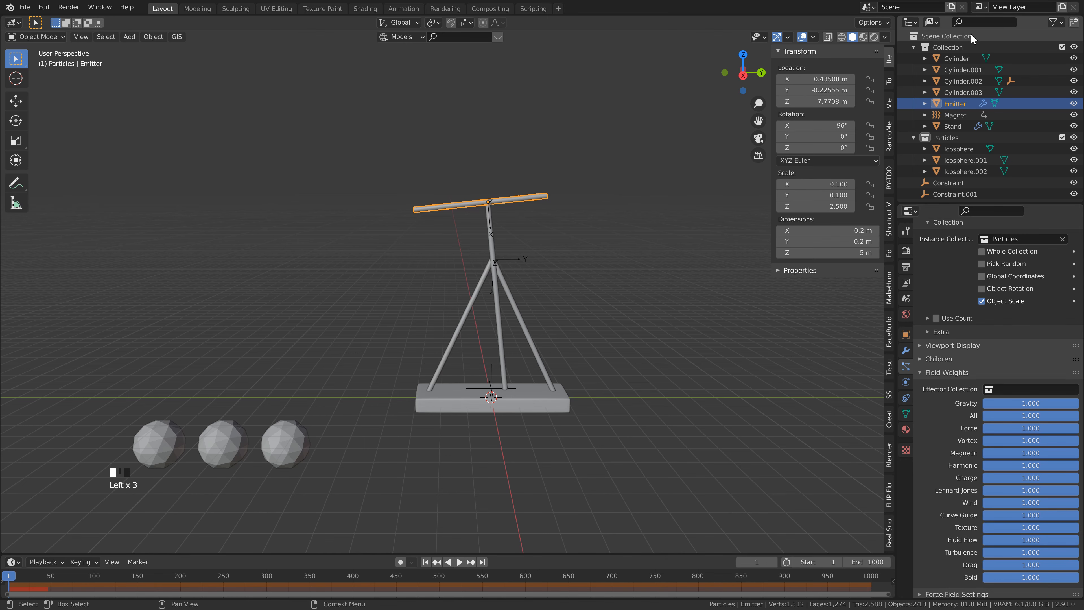
left_click(944, 38)
left_click(1075, 22)
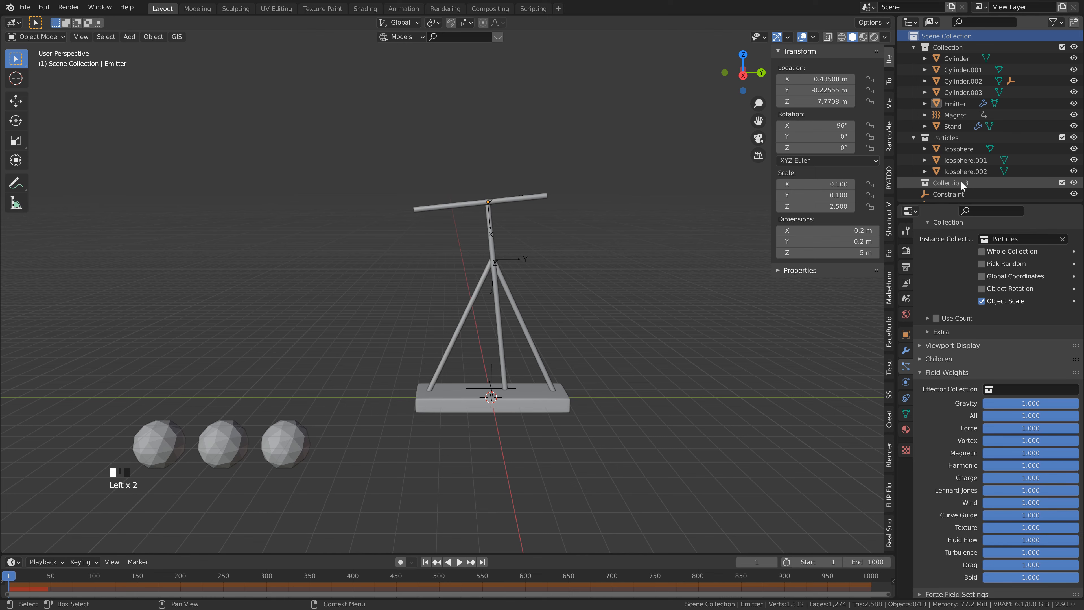
left_click(1027, 389)
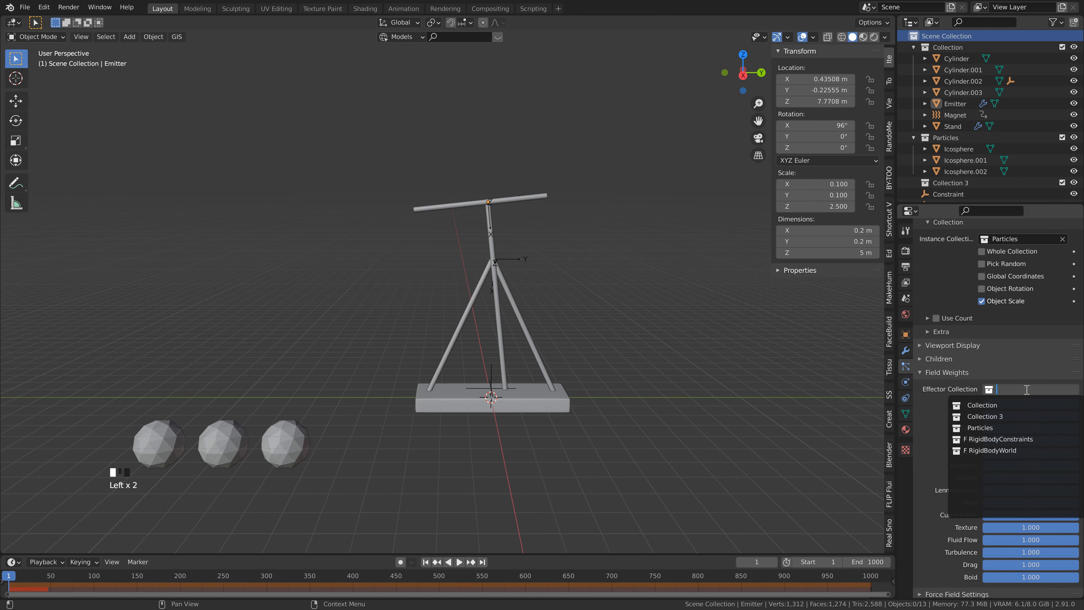
left_click(996, 415)
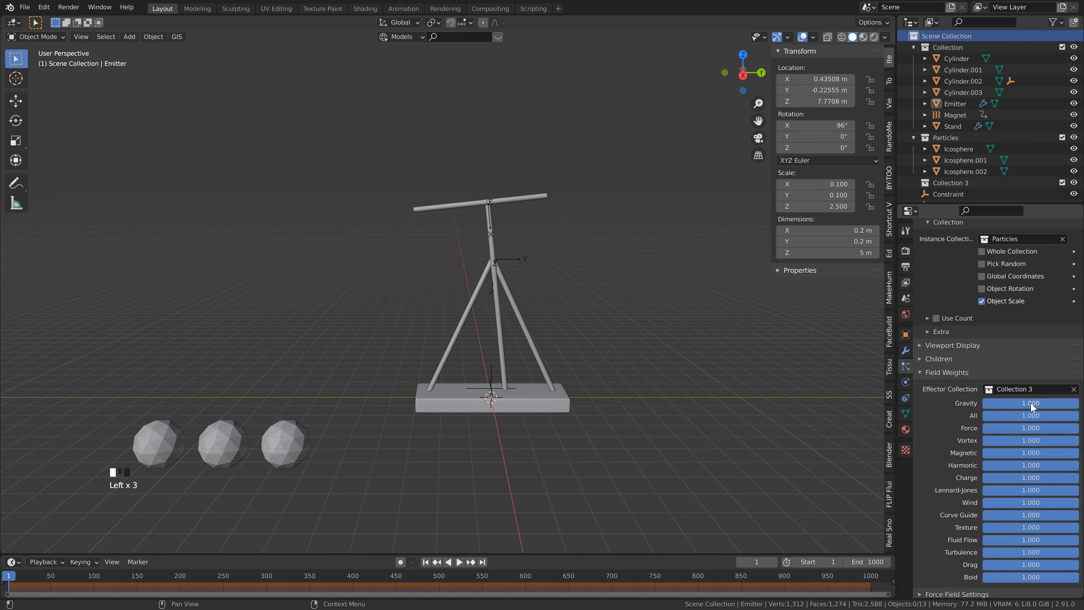
Step: Play the simulation to check how the particles behave with the new effector collection, and return to frame 1
key("space")
key("space")
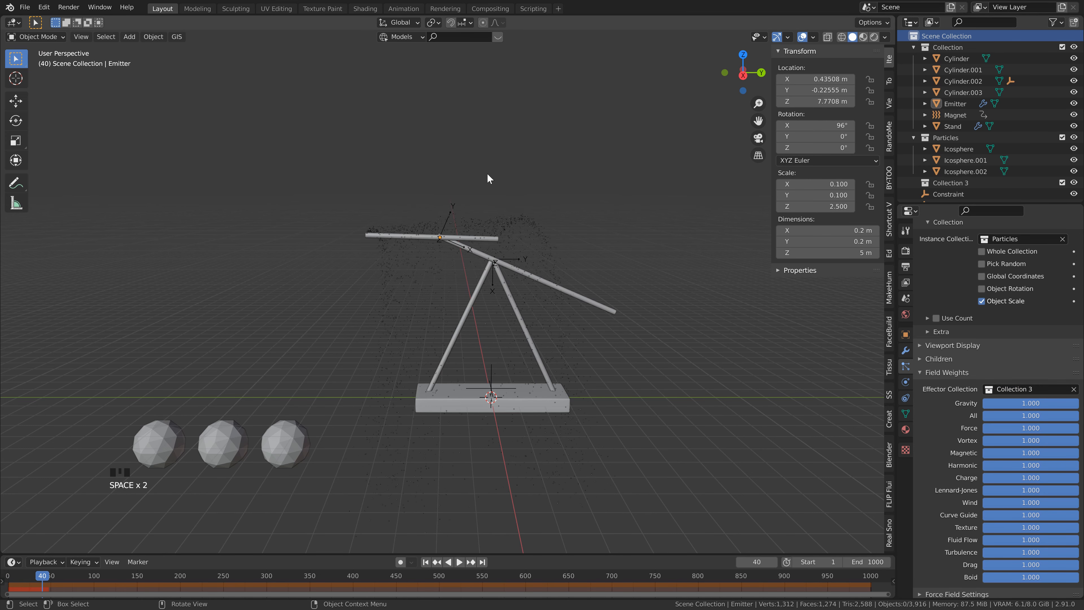
left_click(427, 563)
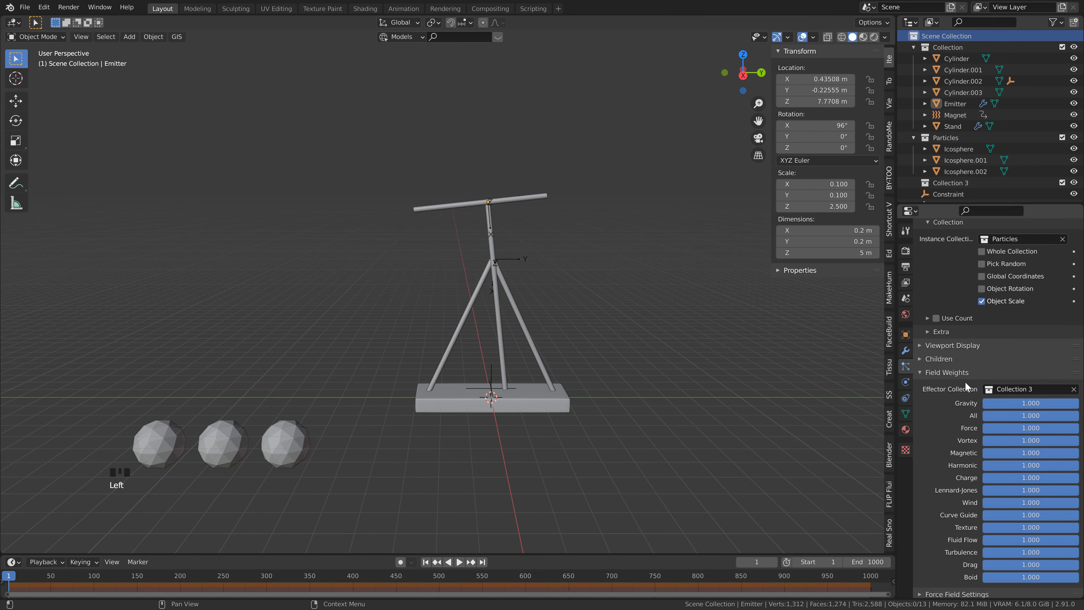
Step: Set the Gravity field weight of the Emitter's particles to 0.2, play the simulation to check it, and return to frame 1
left_click(1029, 403)
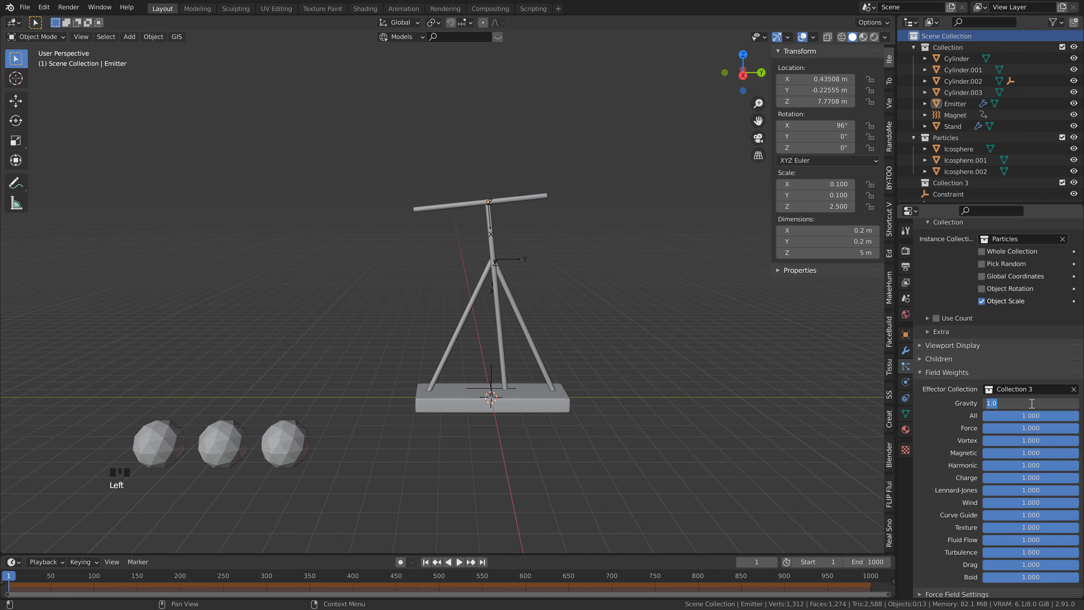
type("0.2")
left_click(1032, 403)
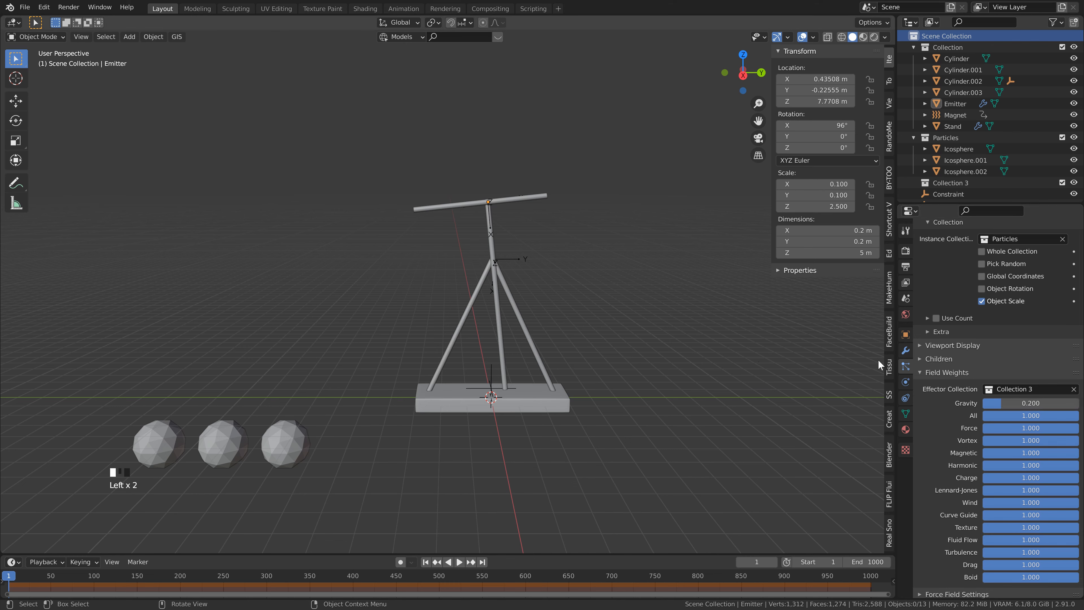
key("space")
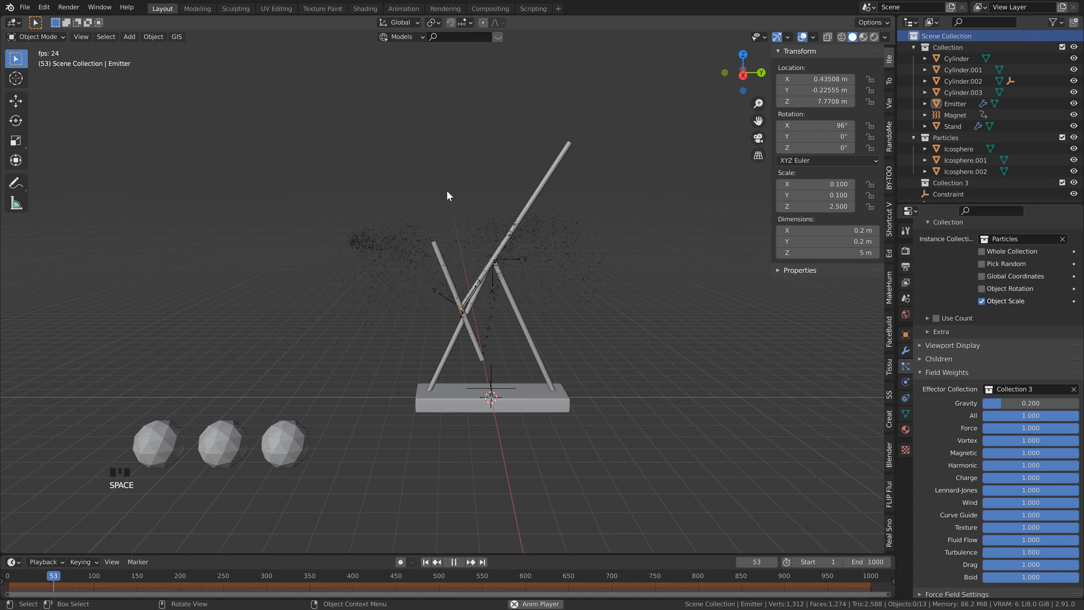
key("space")
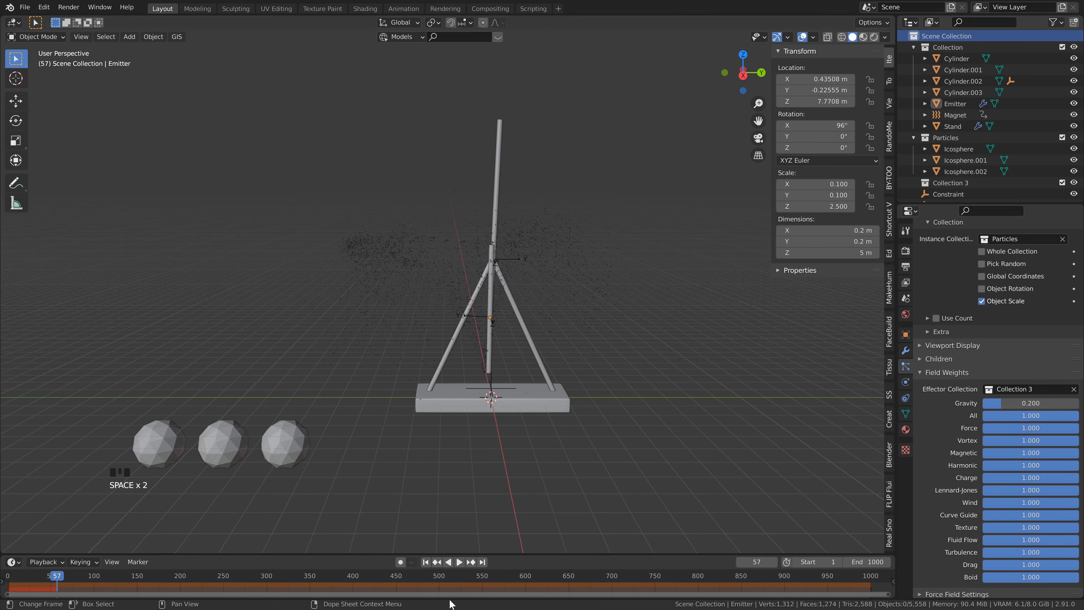
left_click(426, 562)
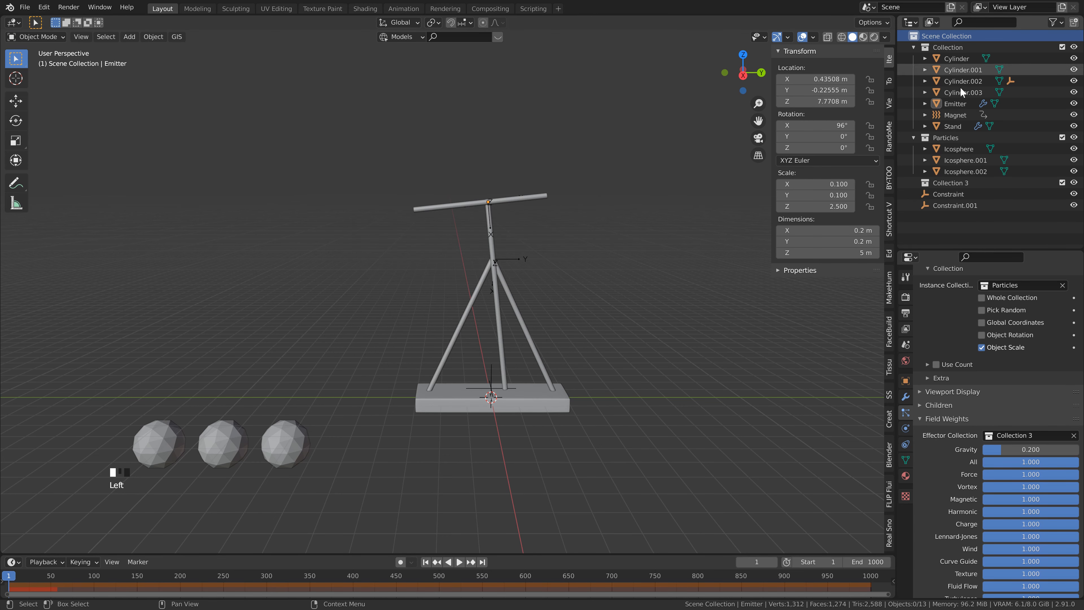
Step: Create a new collection named Constraint under the Scene Collection and move both constraint empties into it
left_click(1076, 23)
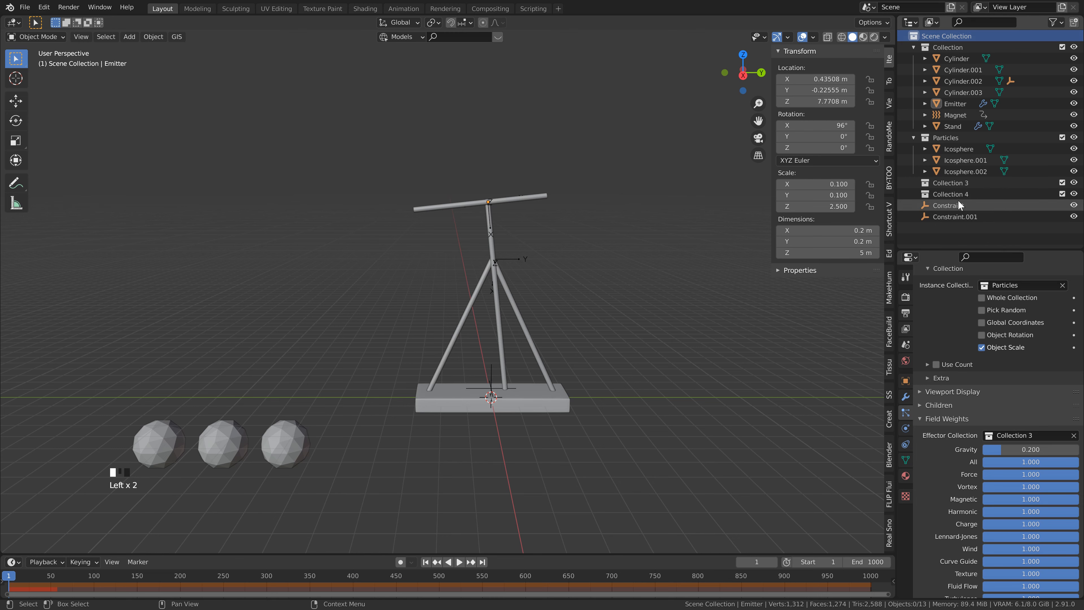
left_click(951, 194)
double_click(952, 194)
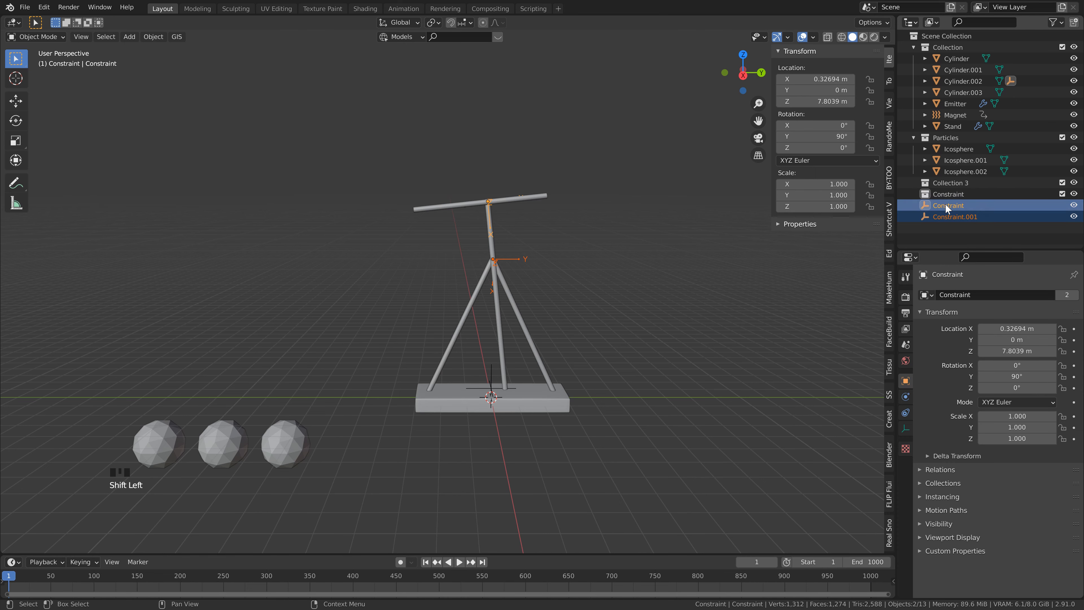
left_click_drag(945, 204, 956, 195)
left_click(914, 195)
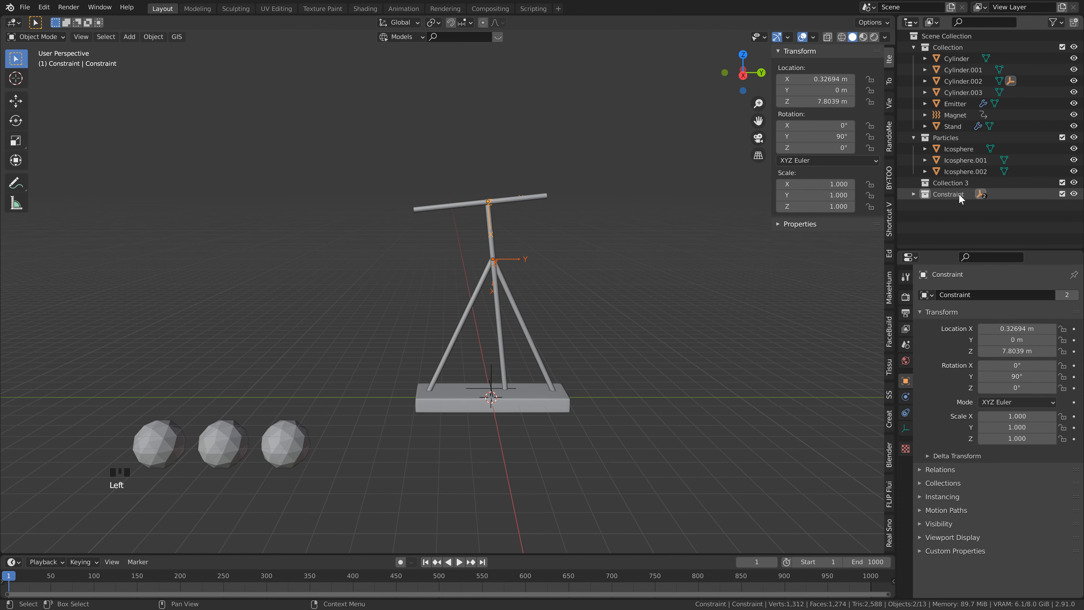
Step: Select the object Cylinder in the main collection and save the file
left_click(956, 58)
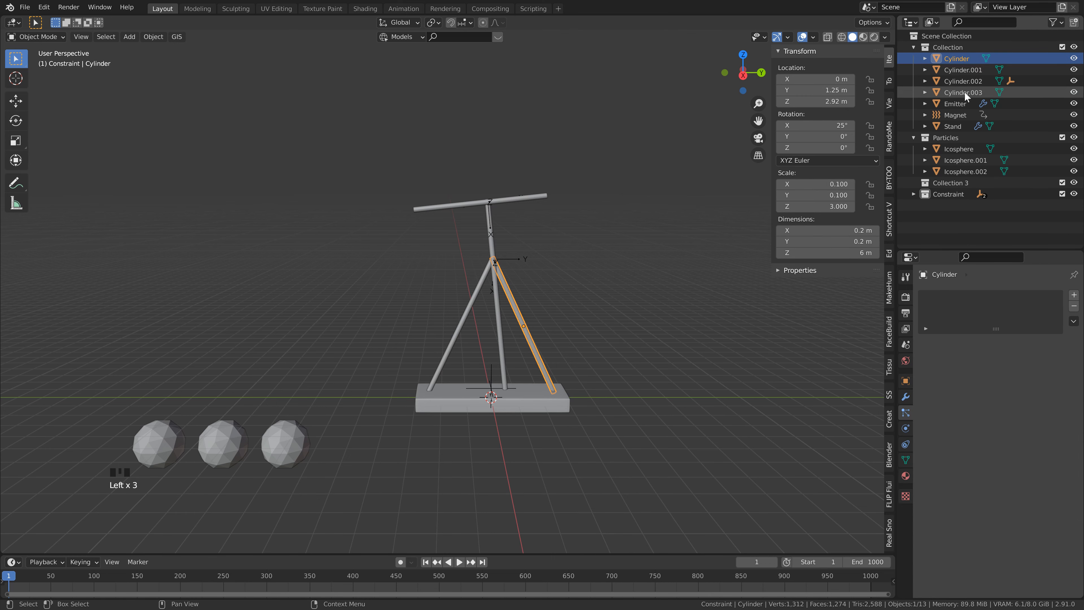
left_click(954, 39)
left_click(954, 58)
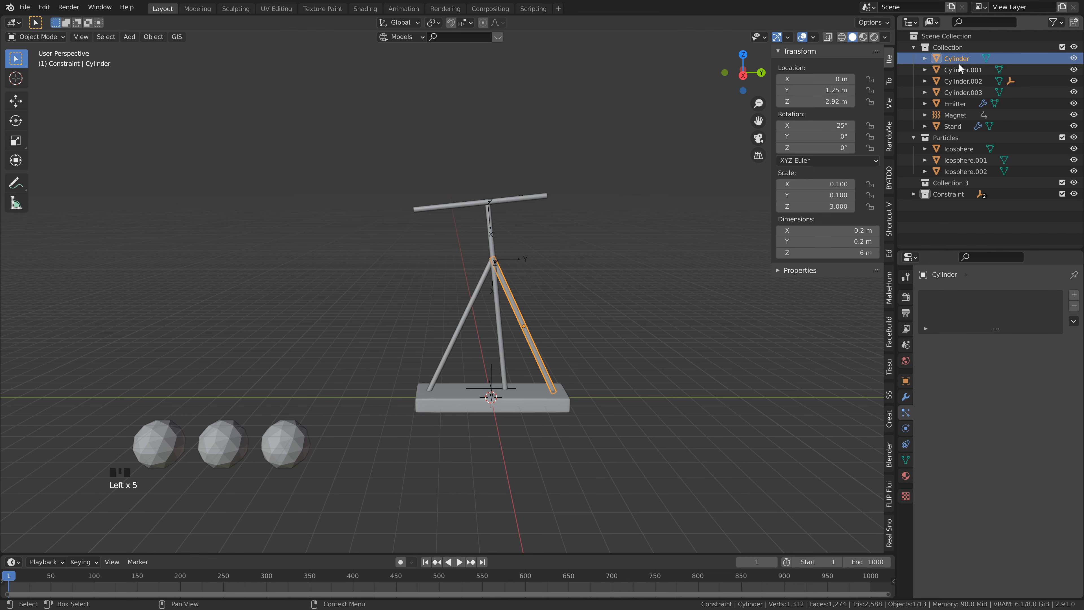
key("ctrl+s")
Step: Add a Harmonic force field inside Collection 3 and raise it along Z by about 5.55 m to the stand's apex
left_click(951, 183)
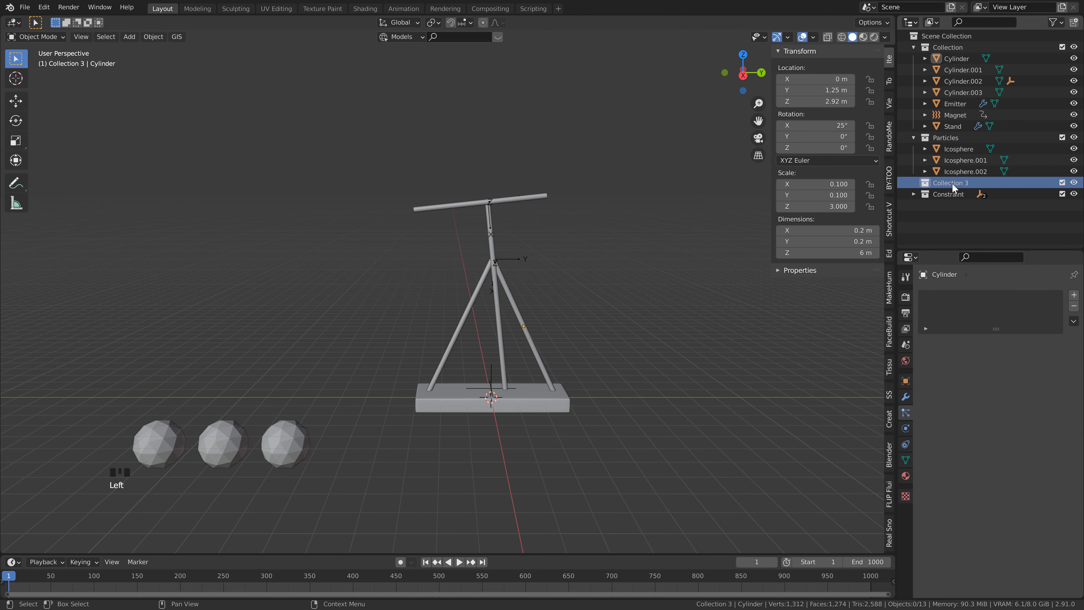
middle_click_drag(585, 327, 545, 307, "shift")
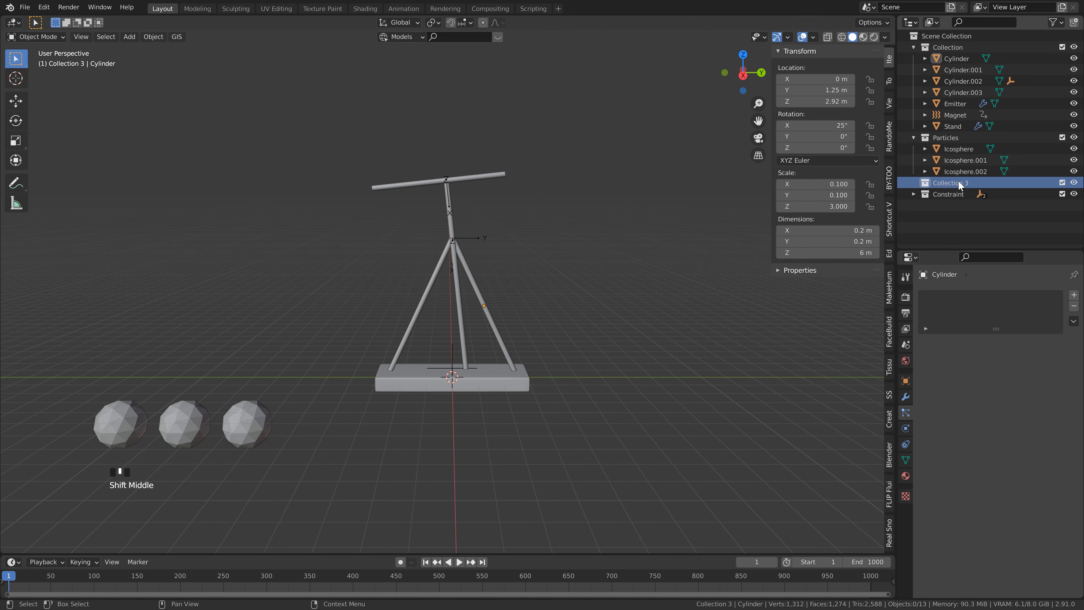
key("shift+a")
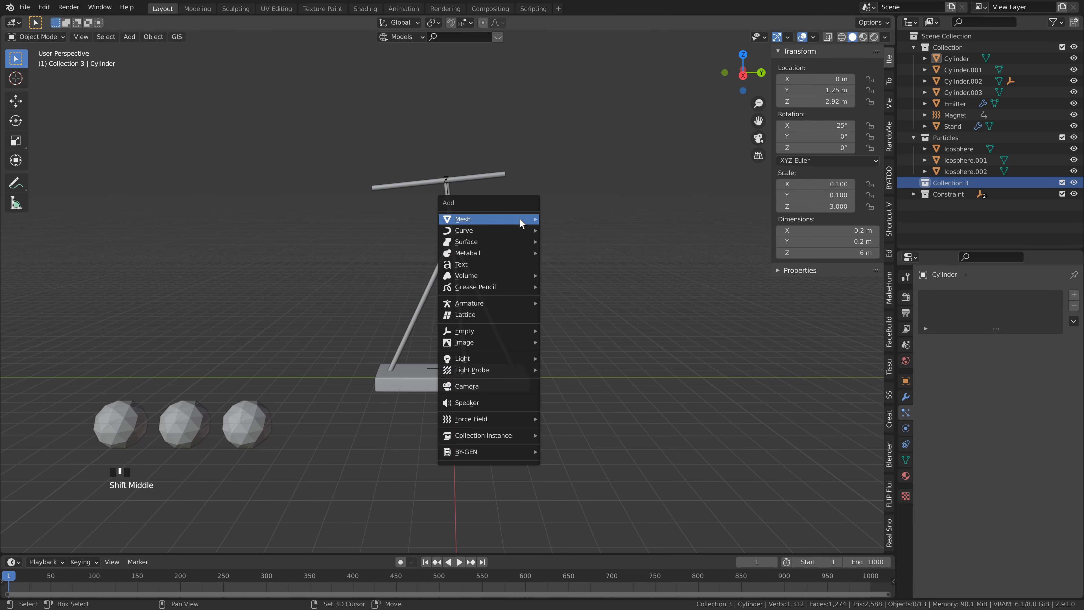
mouse_move(495, 419)
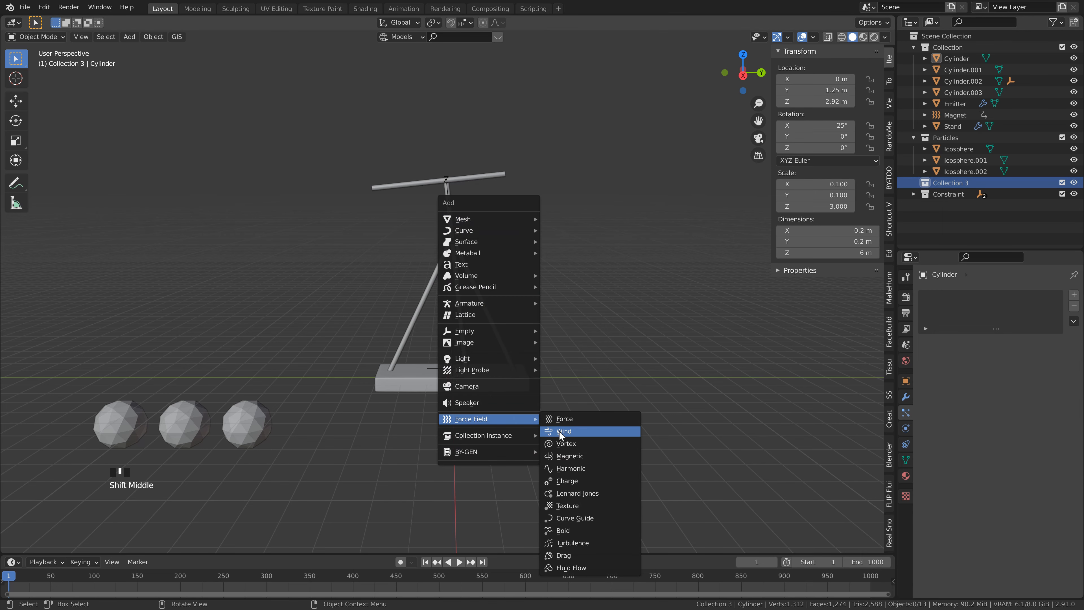
left_click(579, 470)
key("g")
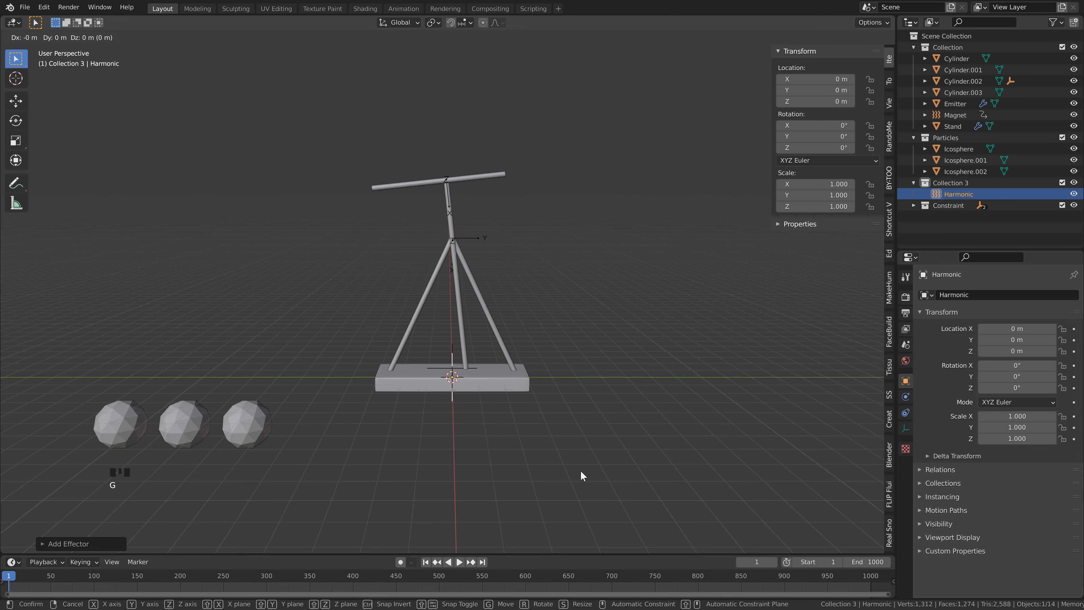
key("z")
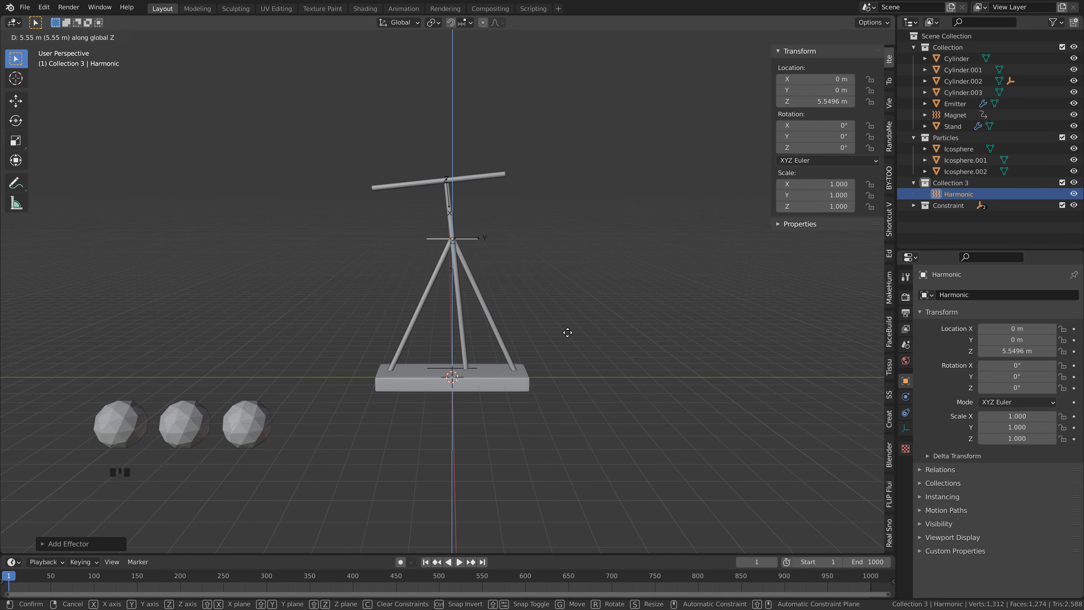
left_click(568, 332)
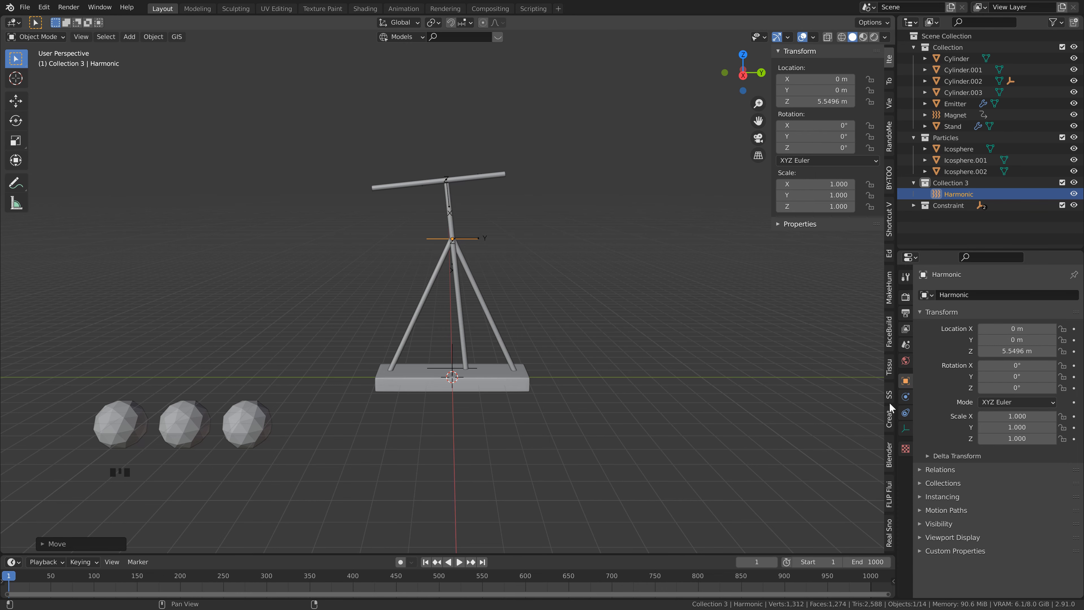
Step: Set the Harmonic field's rest length to 2, play the simulation to check the particles, and return to frame 1
left_click(904, 400)
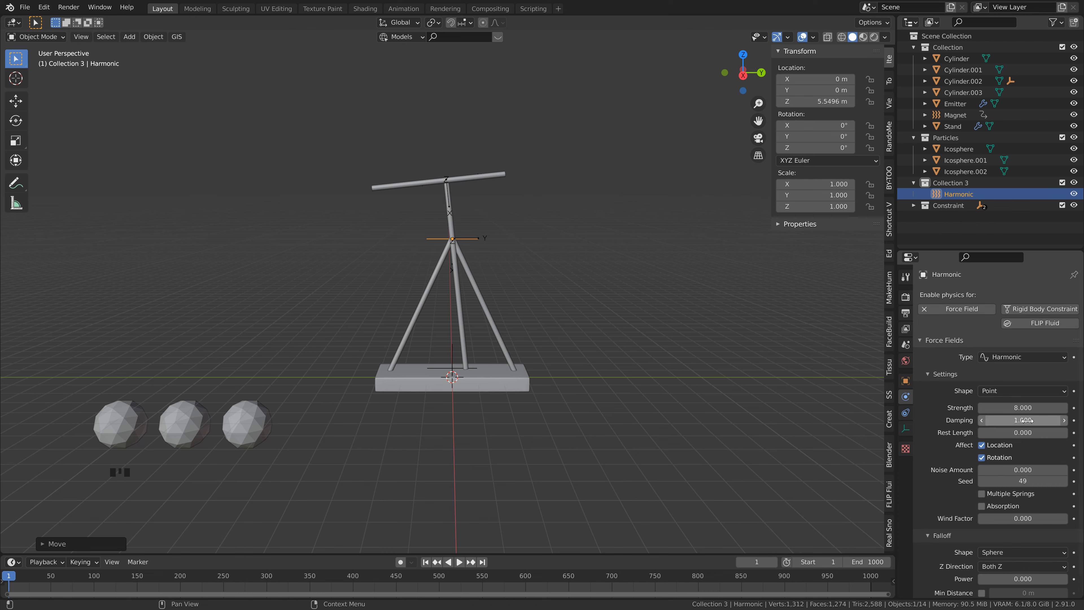
left_click(1034, 431)
type("2")
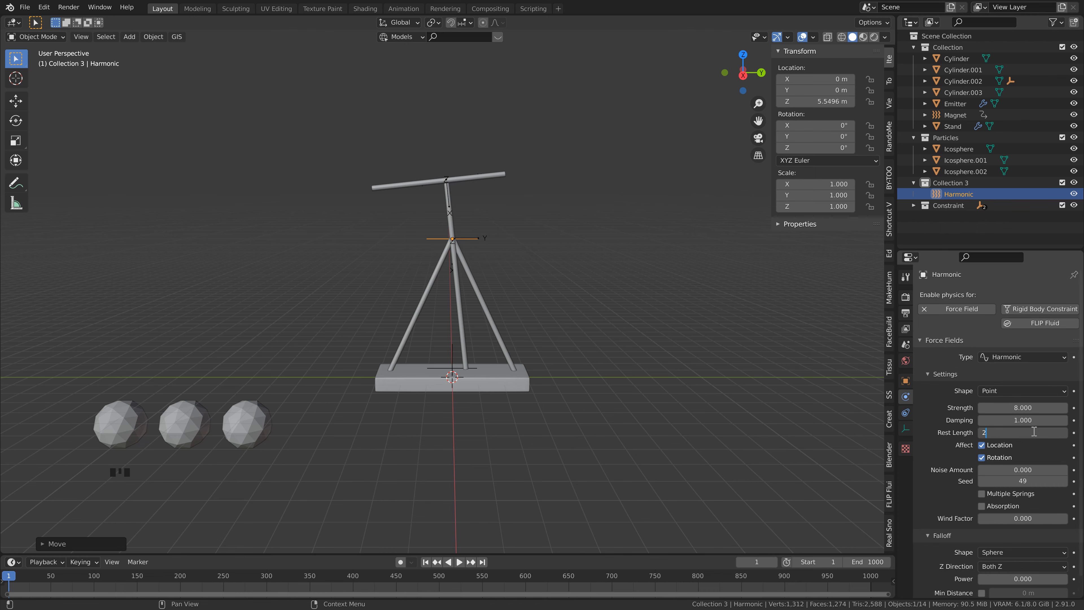
key("Return")
key("space")
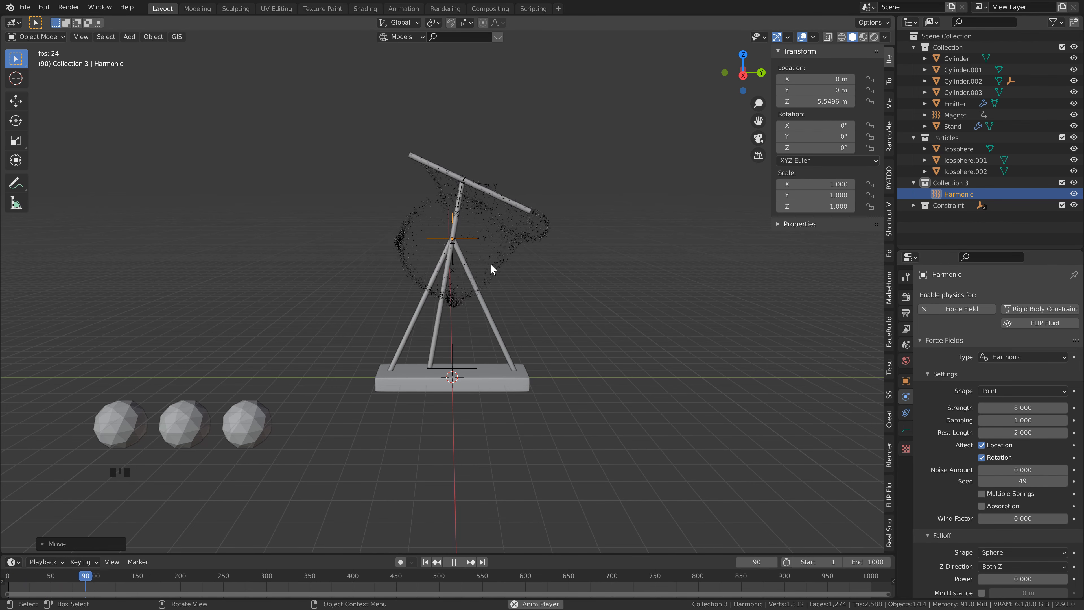
key("space")
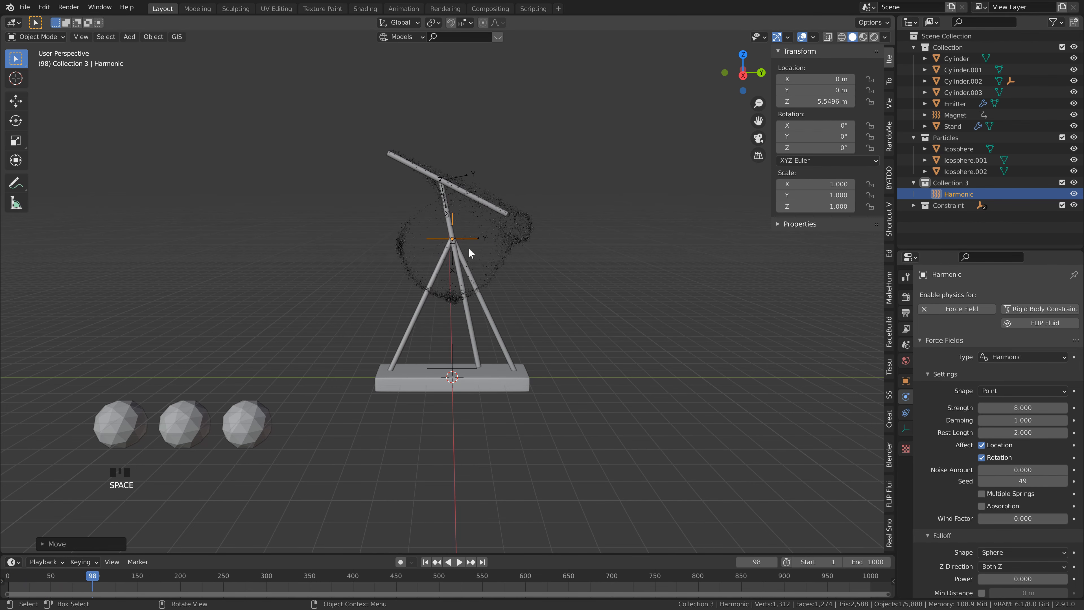
left_click(425, 562)
Step: Add a Turbulence force field to Collection 3 and raise it along Z by about 5.51 m to the stand's apex
key("shift+a")
mouse_move(538, 251)
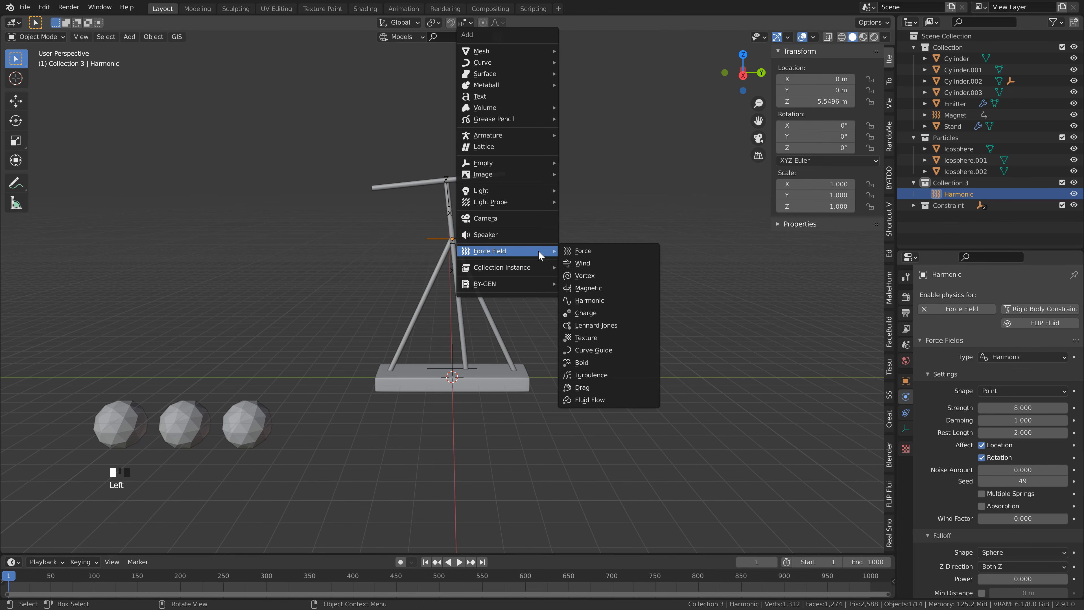
left_click(598, 375)
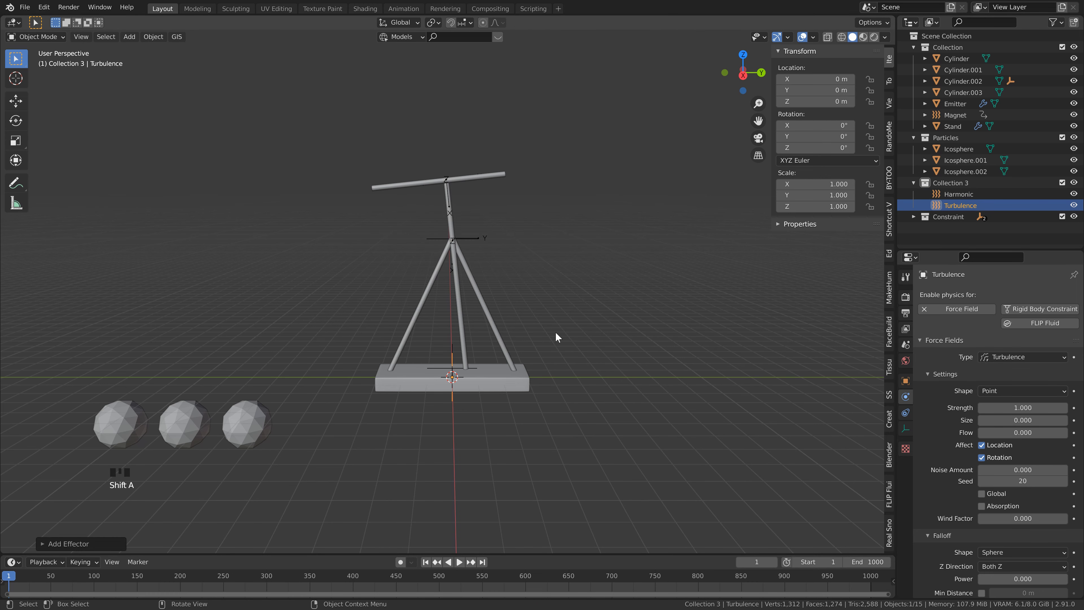
key("g")
key("z")
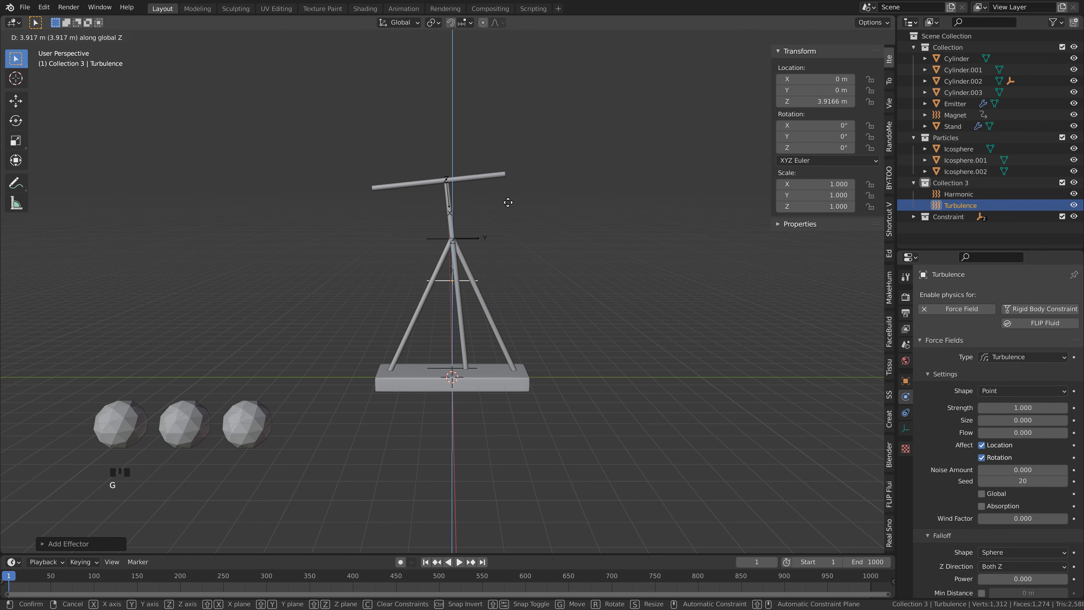
left_click(466, 245)
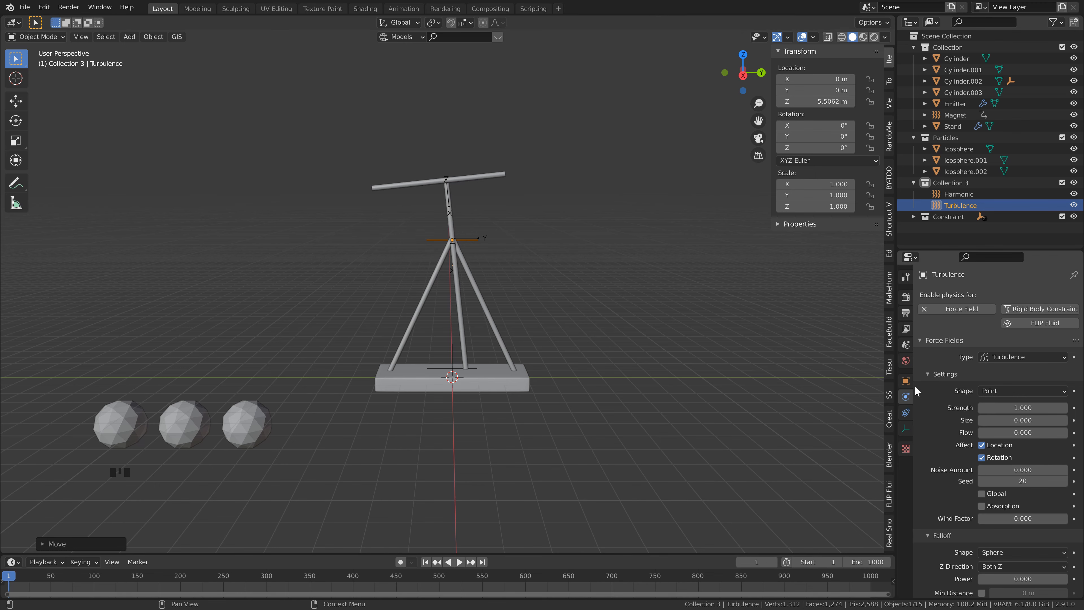
Step: Set the Turbulence field's strength to 15, size to 0.35 and flow to 2
left_click(1021, 407)
type("15")
left_click(1021, 420)
type(".35")
key("Return")
left_click(1040, 433)
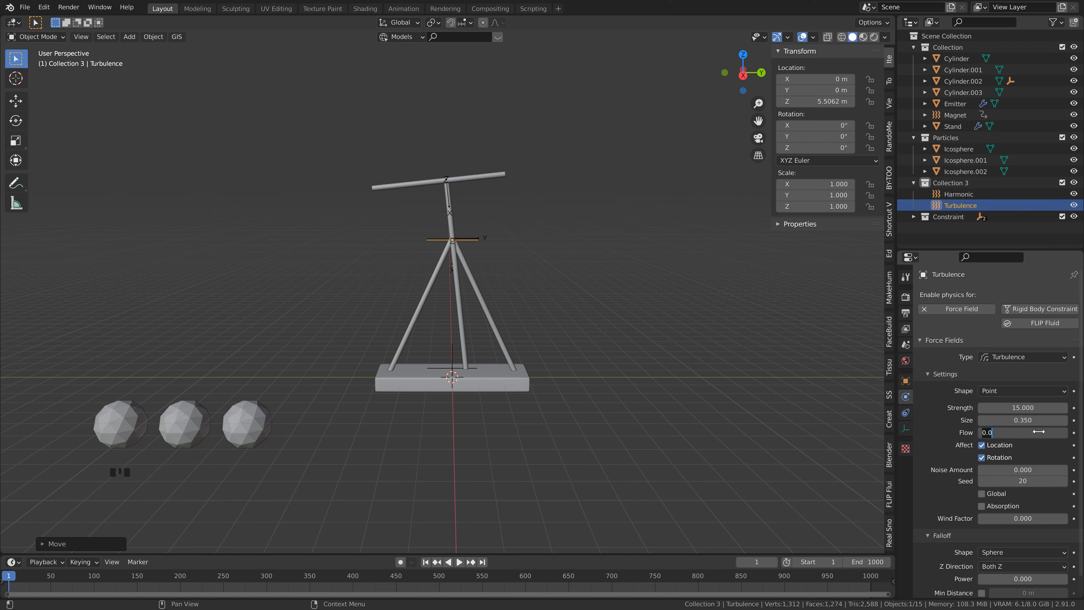
type("2")
key("Return")
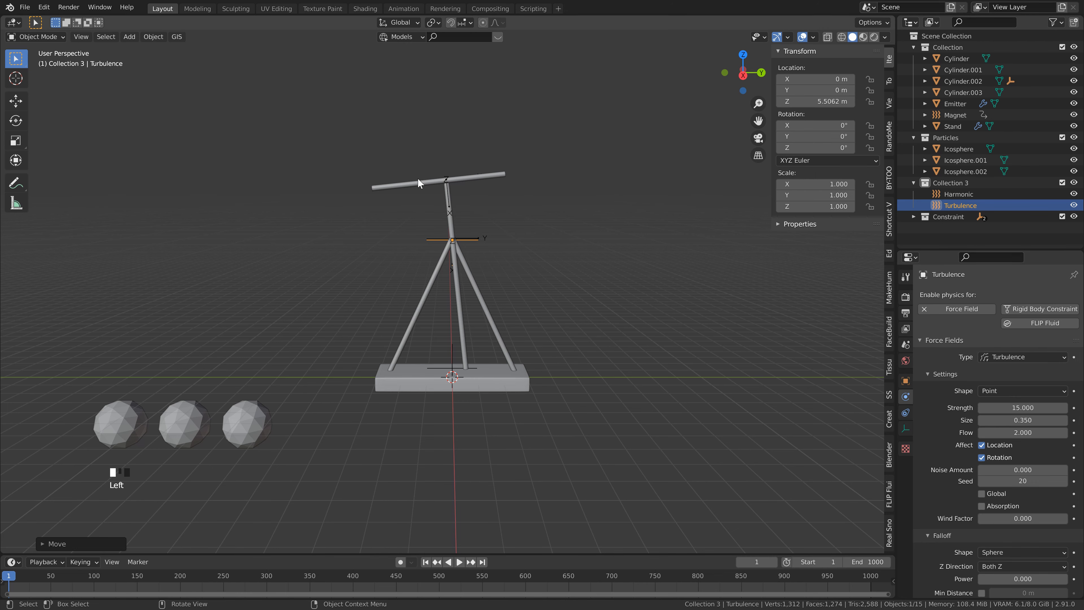
Step: Save the file and play the simulation to check the particles with the turbulence
key("ctrl+s")
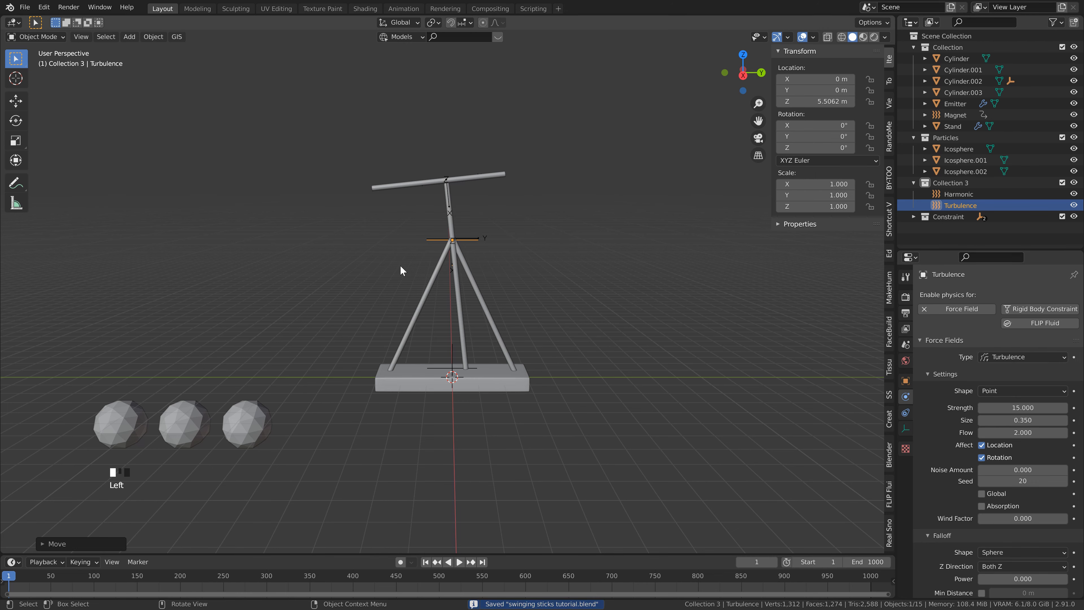
key("space")
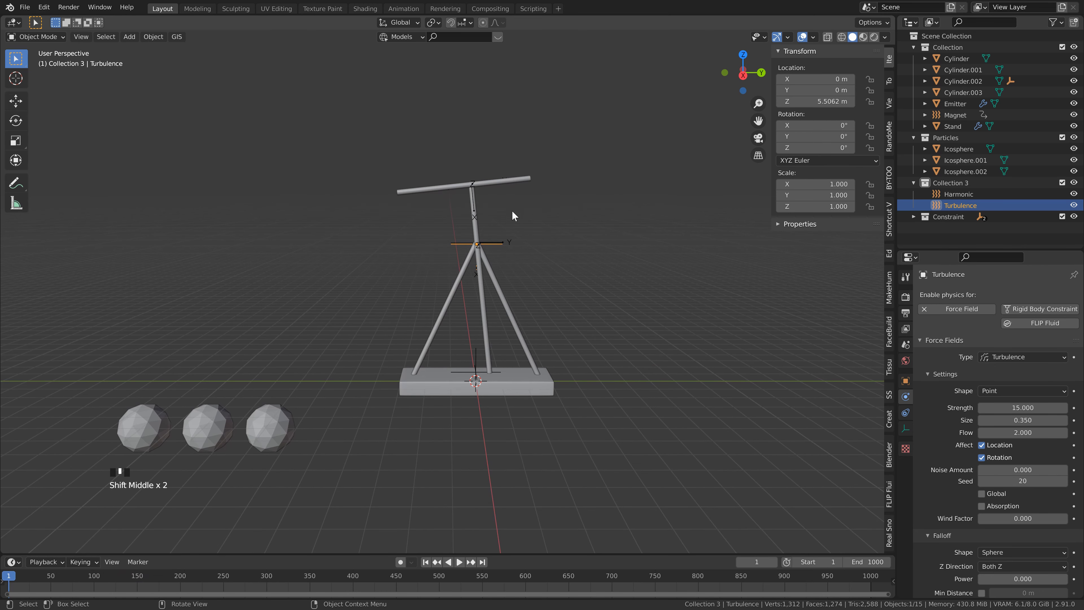
Step: Select the Emitter and set its particle emission number to 200000
left_click(507, 180)
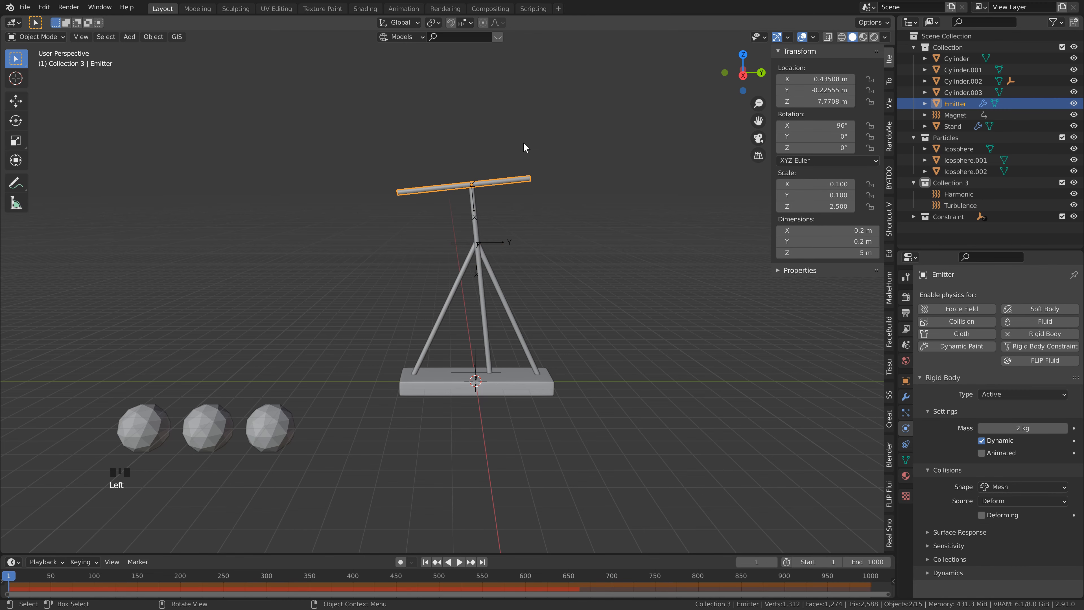
left_click(907, 412)
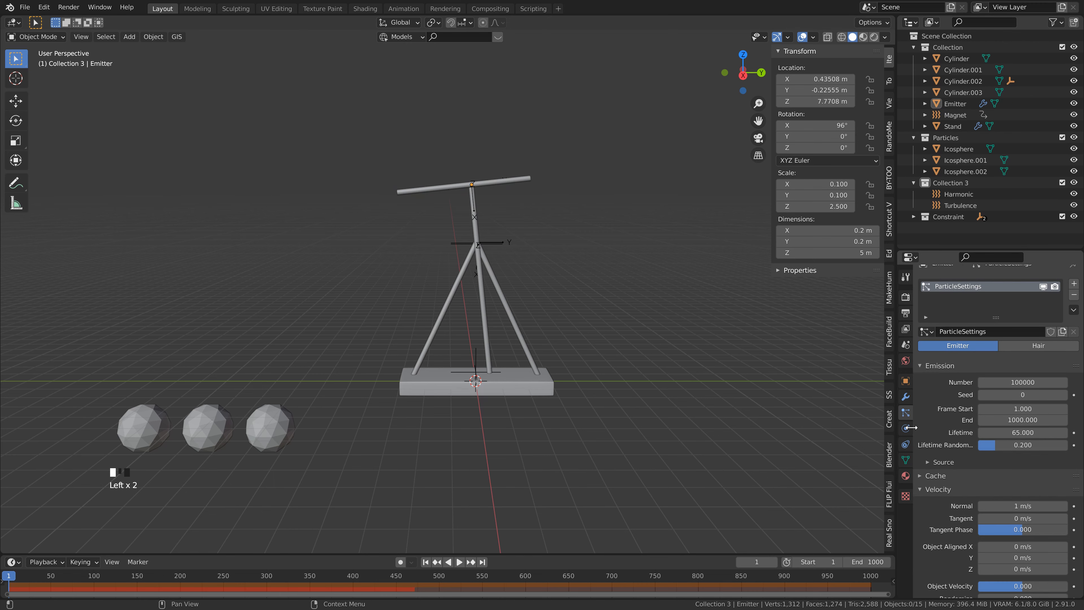
left_click(1026, 381)
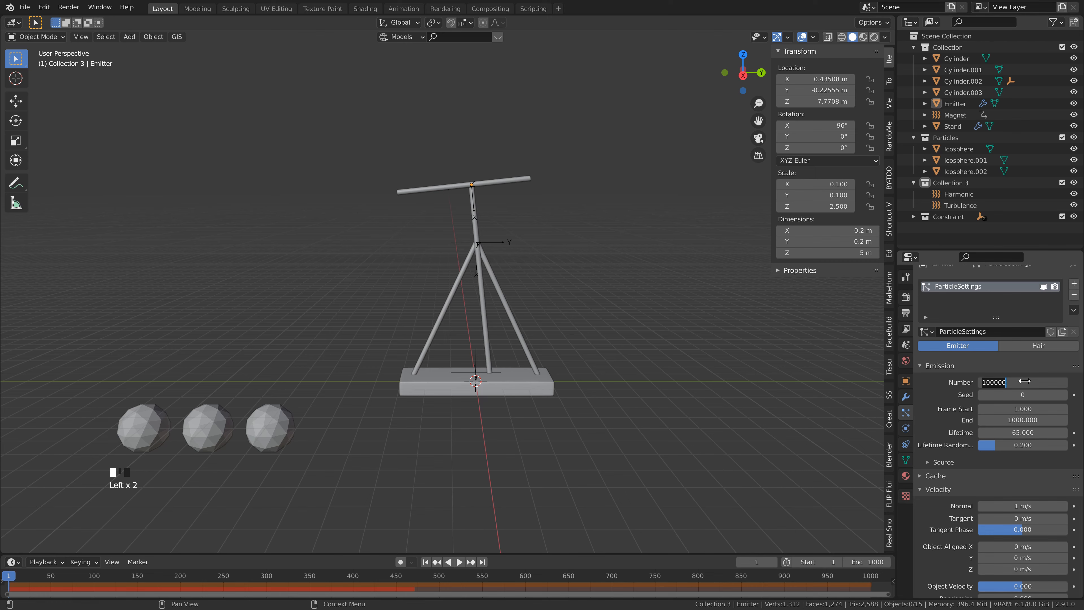
type("200000")
key("Return")
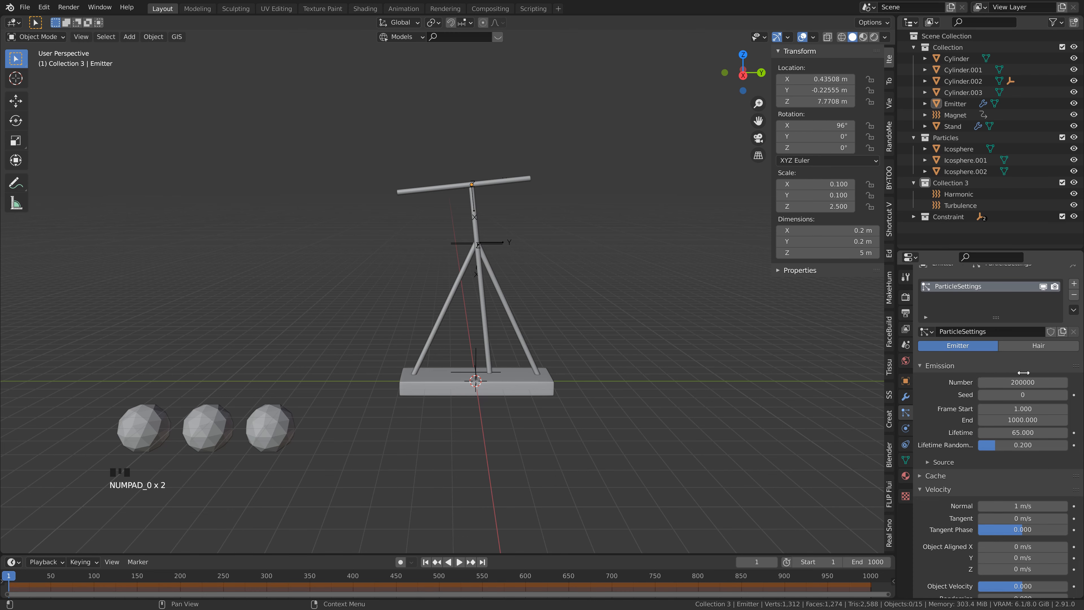
Step: Bake the Emitter's particle cache
scroll(947, 429, "down", 4)
left_click(922, 408)
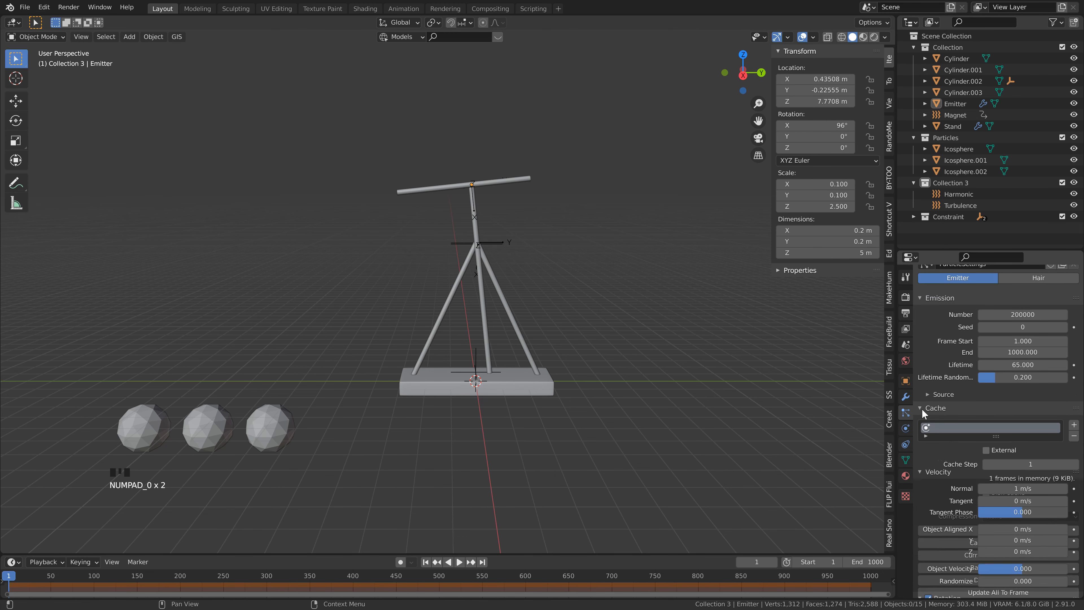
left_click(997, 530)
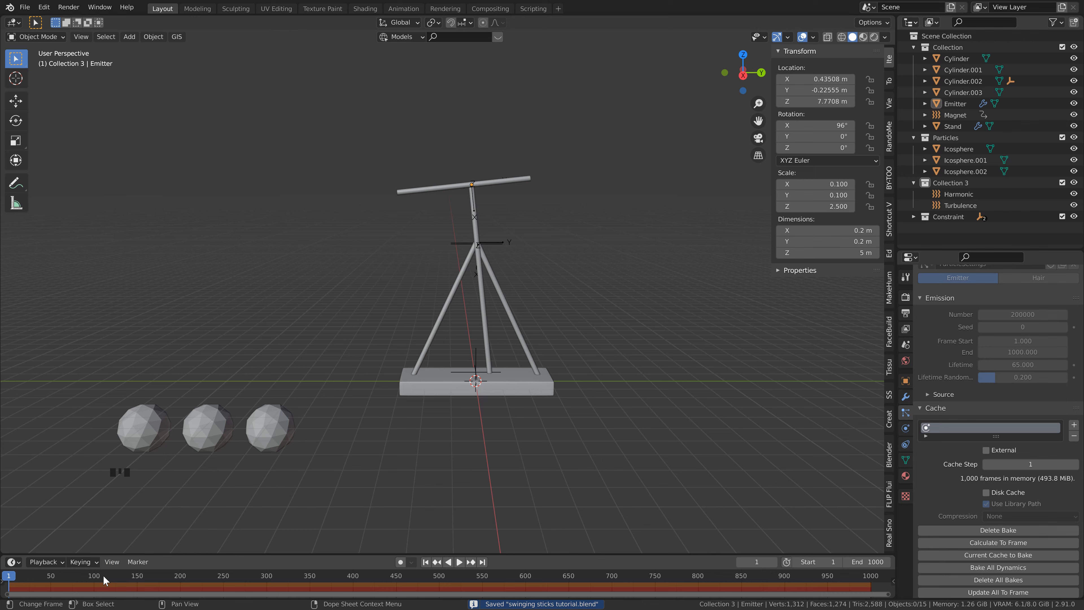
Step: Go to frame 762 and check the baked particles in the Shading workspace with rendered viewport shading
left_click_drag(102, 577, 666, 585)
mouse_move(584, 276)
middle_mouse_down("shift")
mouse_move(562, 279)
mouse_move(572, 274)
middle_mouse_up("shift")
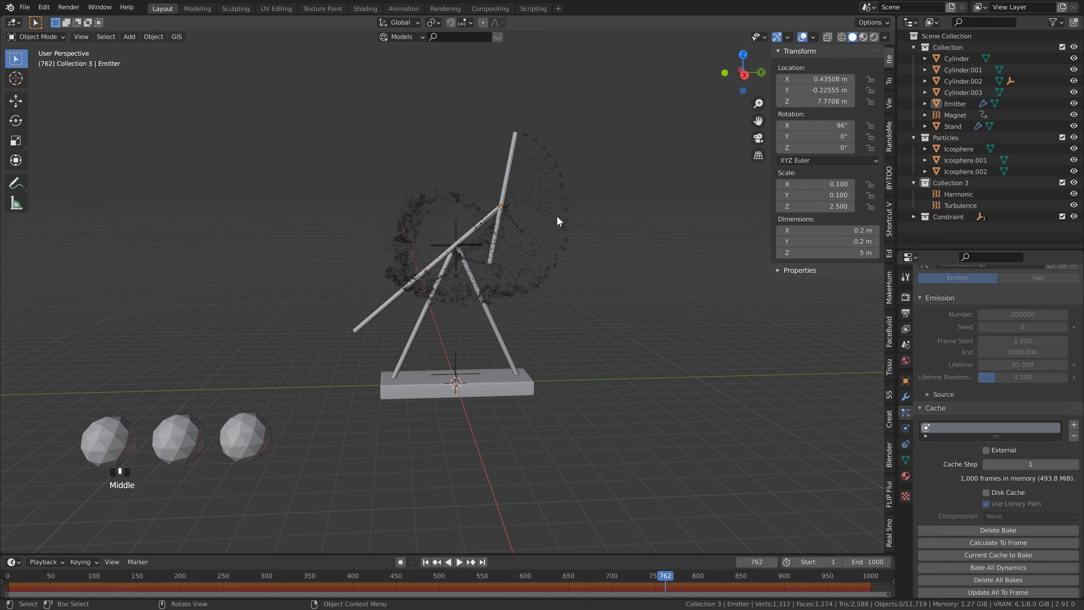
scroll(501, 105, "up", 1)
left_click(365, 9)
middle_click_drag(429, 277, 851, 51)
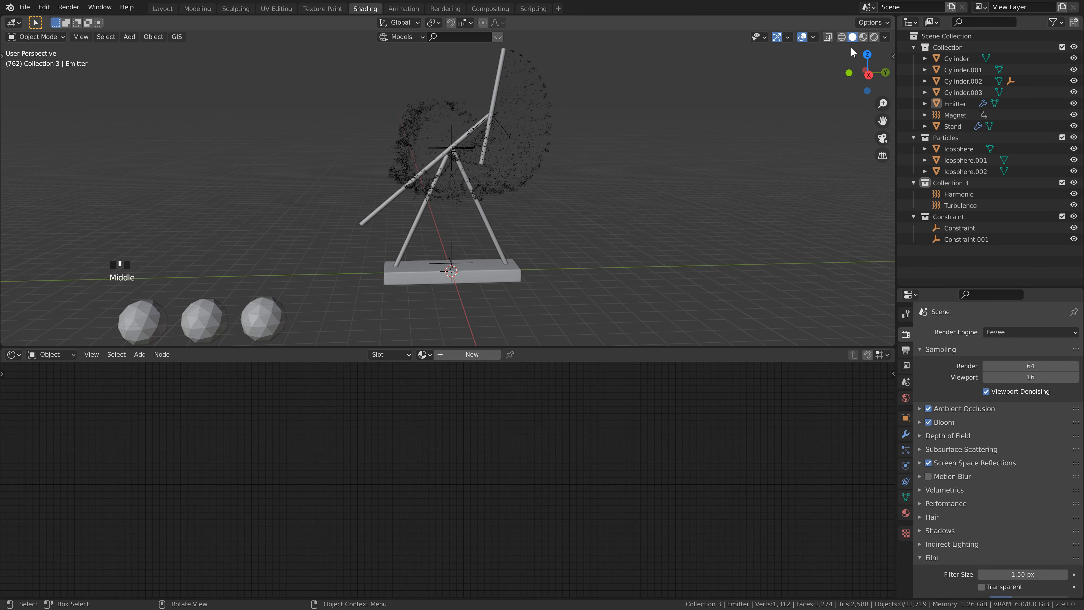
left_click(874, 37)
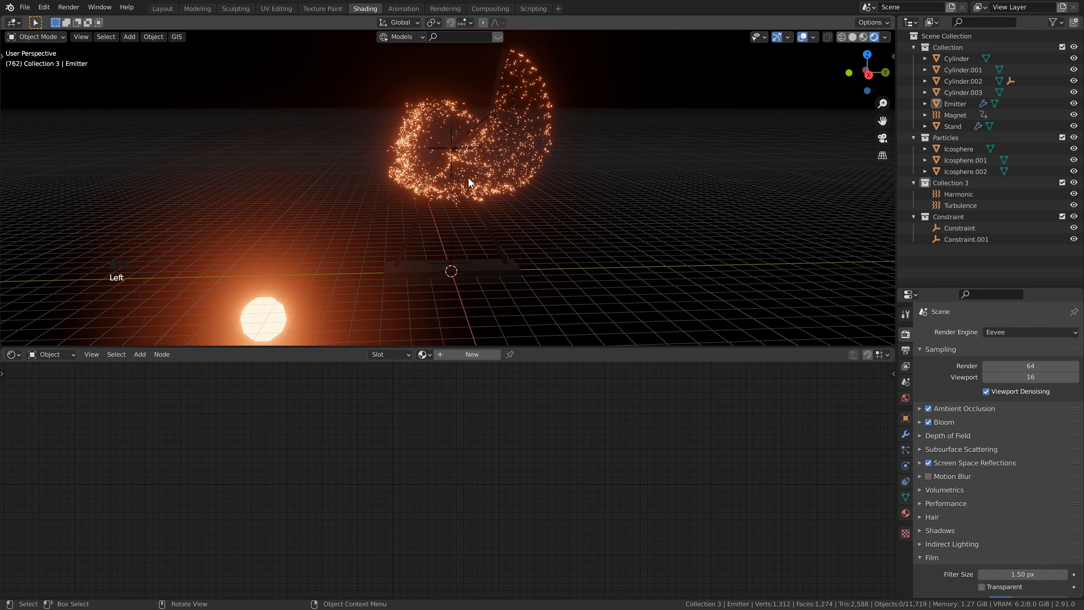
left_click(527, 138)
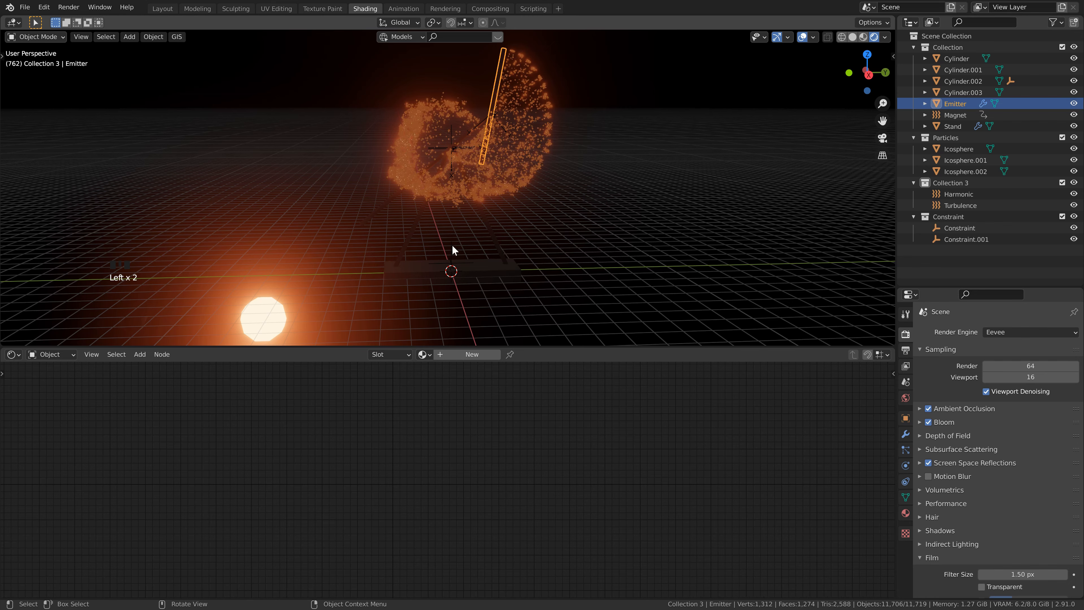
left_click(590, 185)
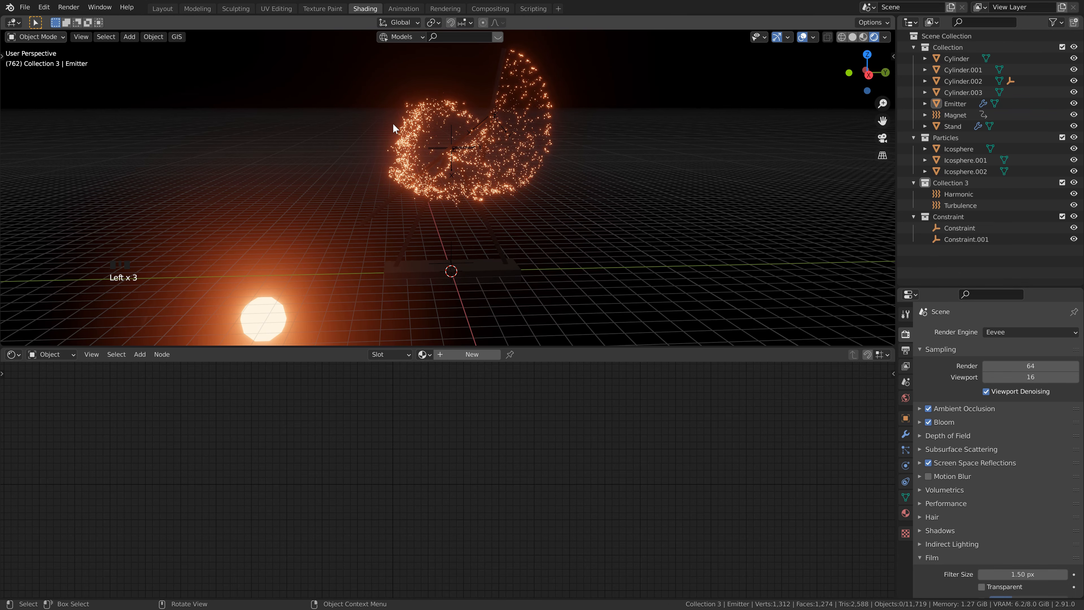
scroll(528, 145, "up", 6)
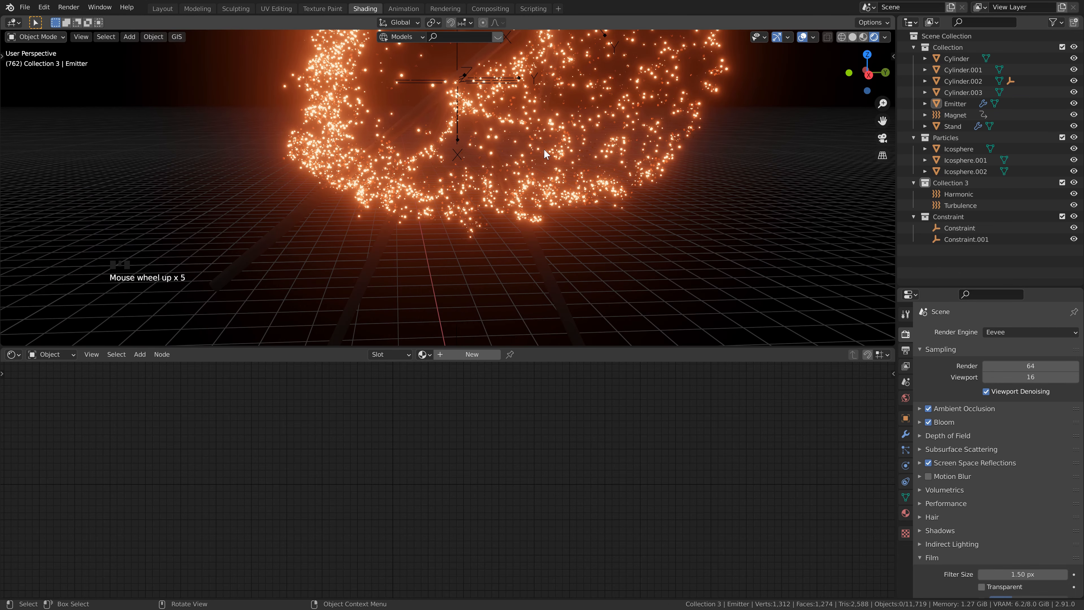
middle_click_drag(548, 155, 499, 189, "shift")
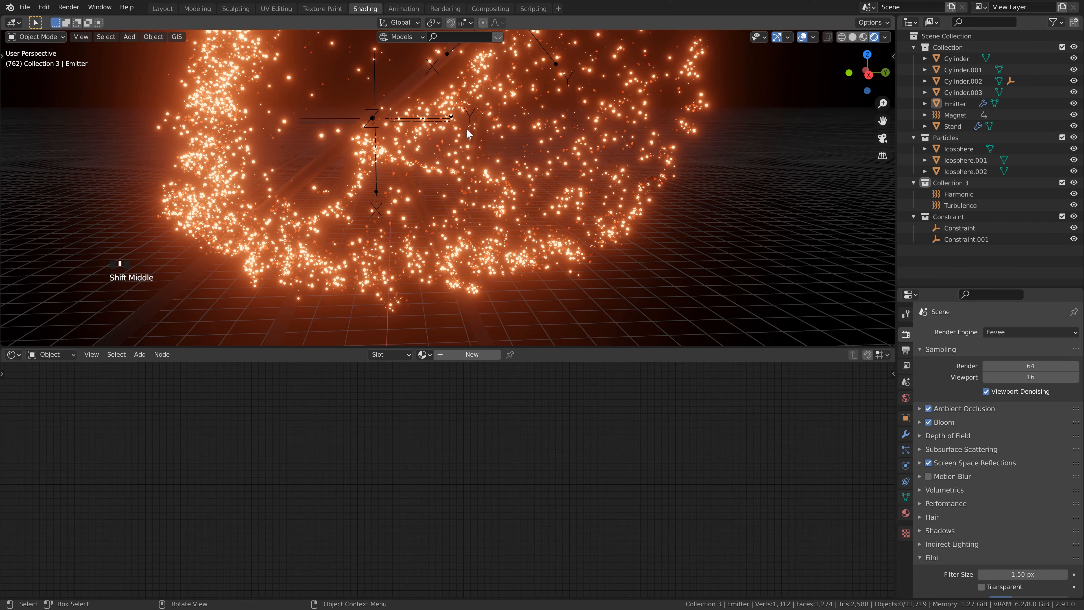
scroll(512, 188, "down", 2)
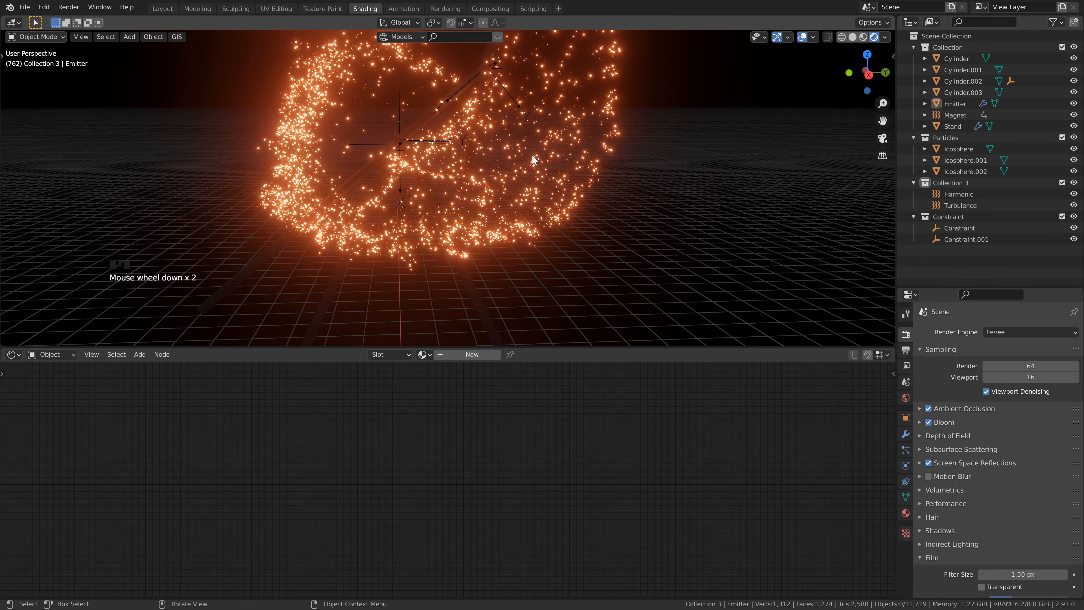
Step: Select the Emitter and expand the Use Count list in its particle render settings
left_click(524, 156)
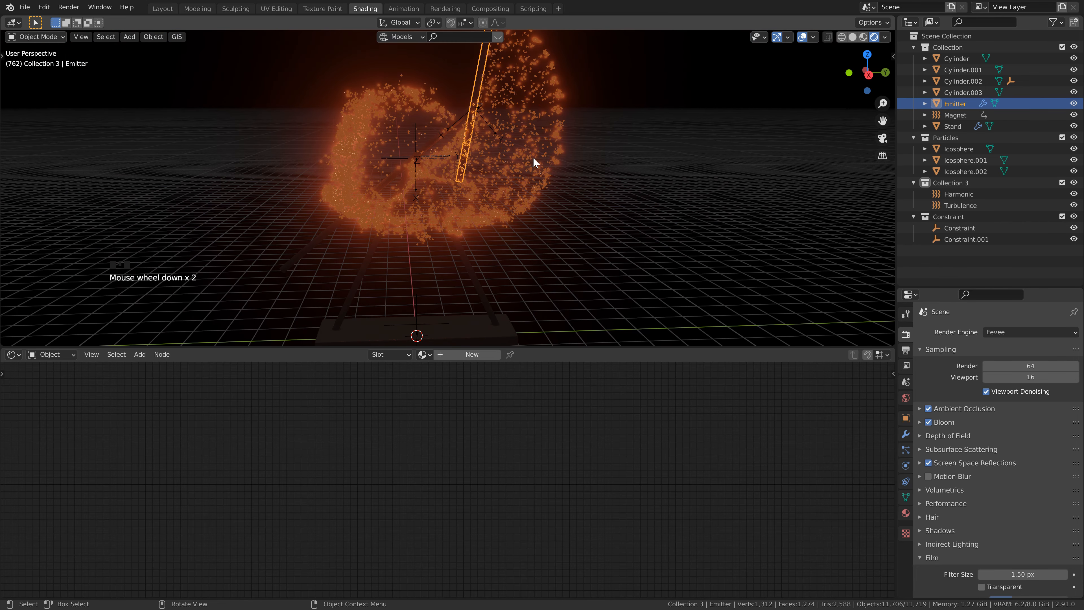
scroll(429, 217, "down", 5)
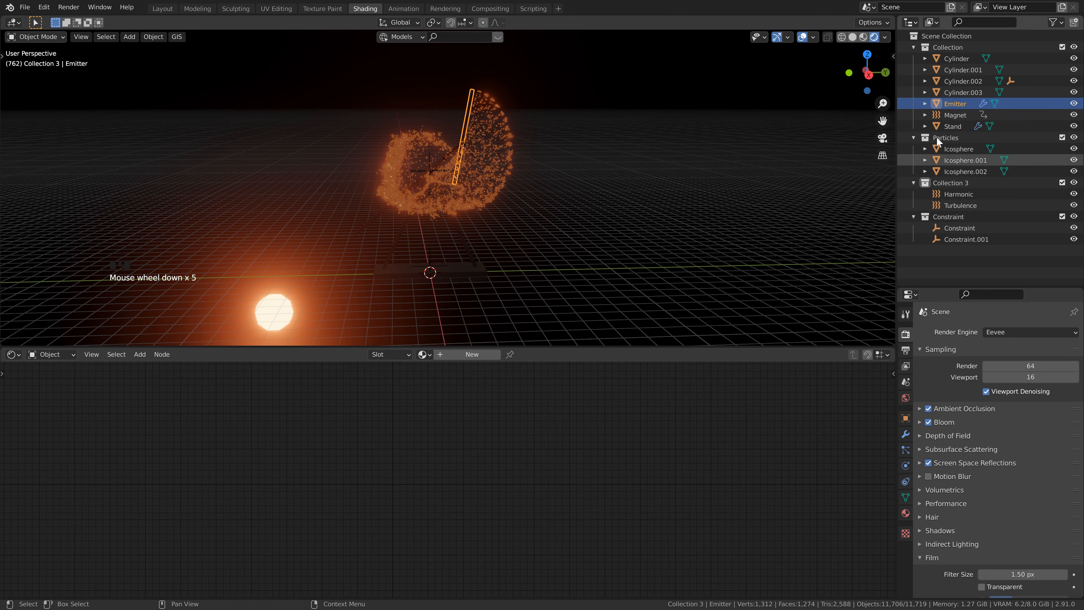
left_click(906, 450)
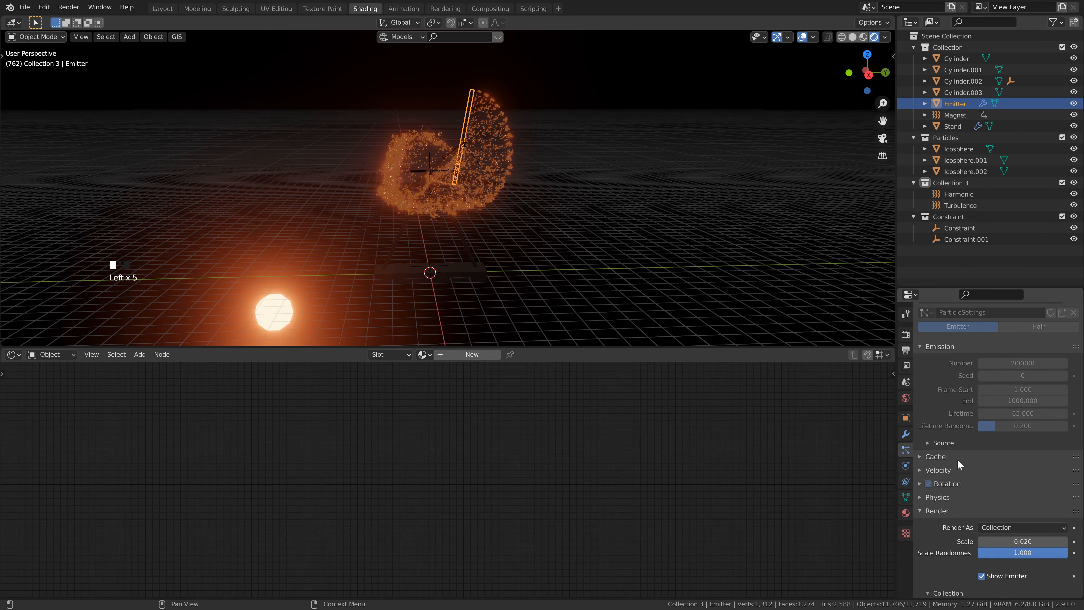
scroll(957, 460, "down", 10)
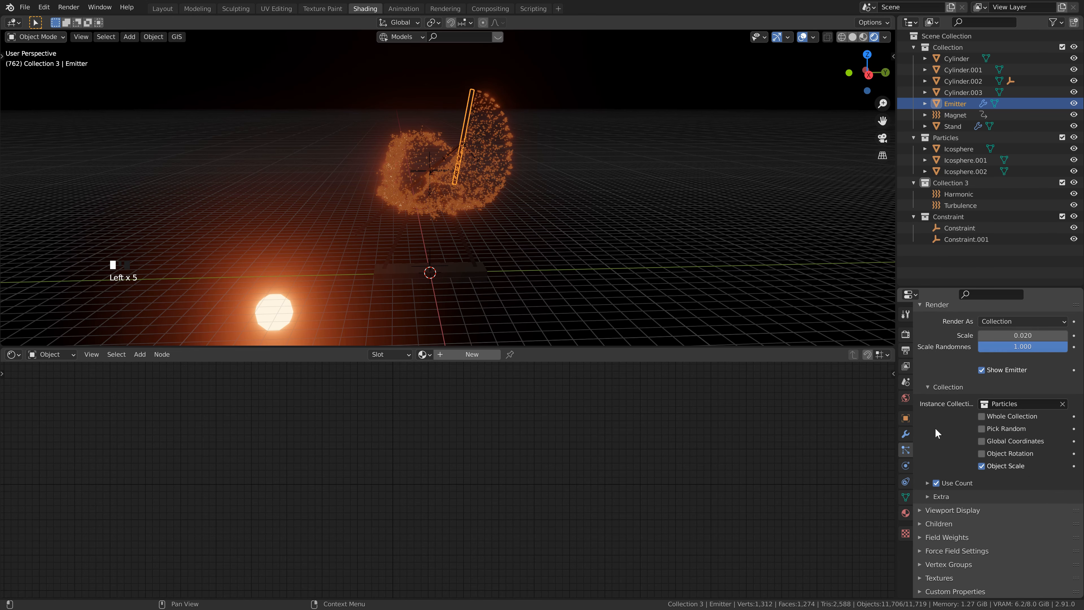
left_click(928, 484)
scroll(943, 495, "down", 3)
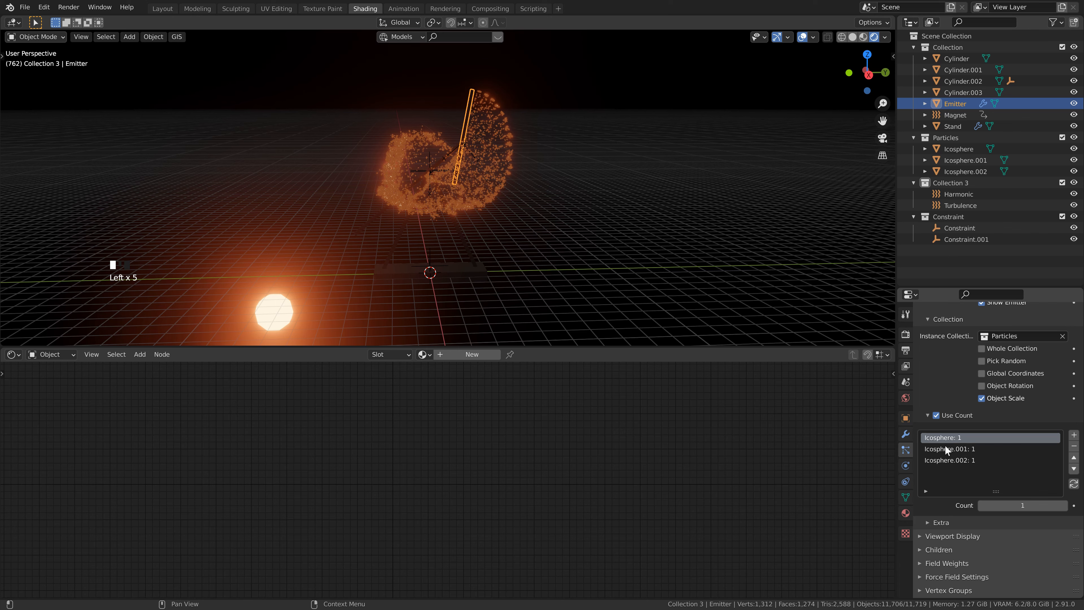
left_click(943, 460)
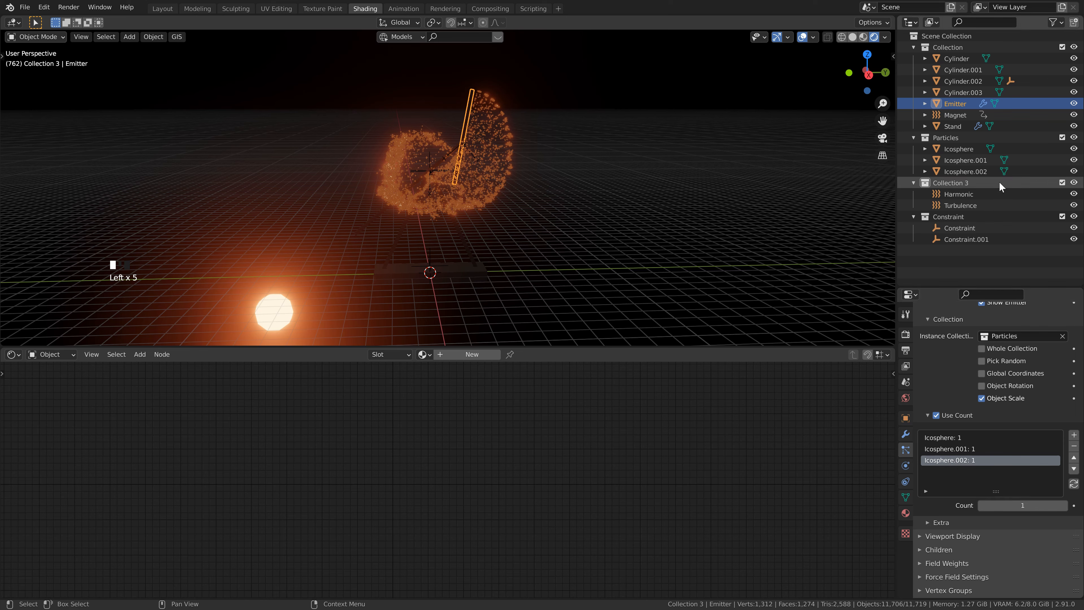
Step: Inspect the materials of Icosphere, Icosphere.001 and Icosphere.002 in the Particles collection
left_click(978, 172)
left_click(956, 150)
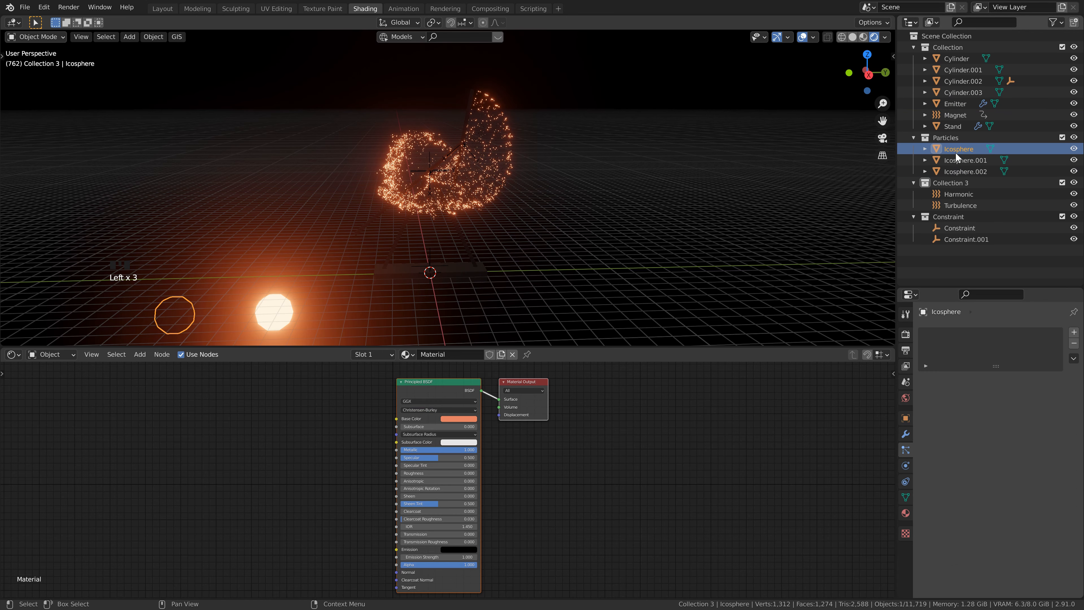
left_click(964, 163)
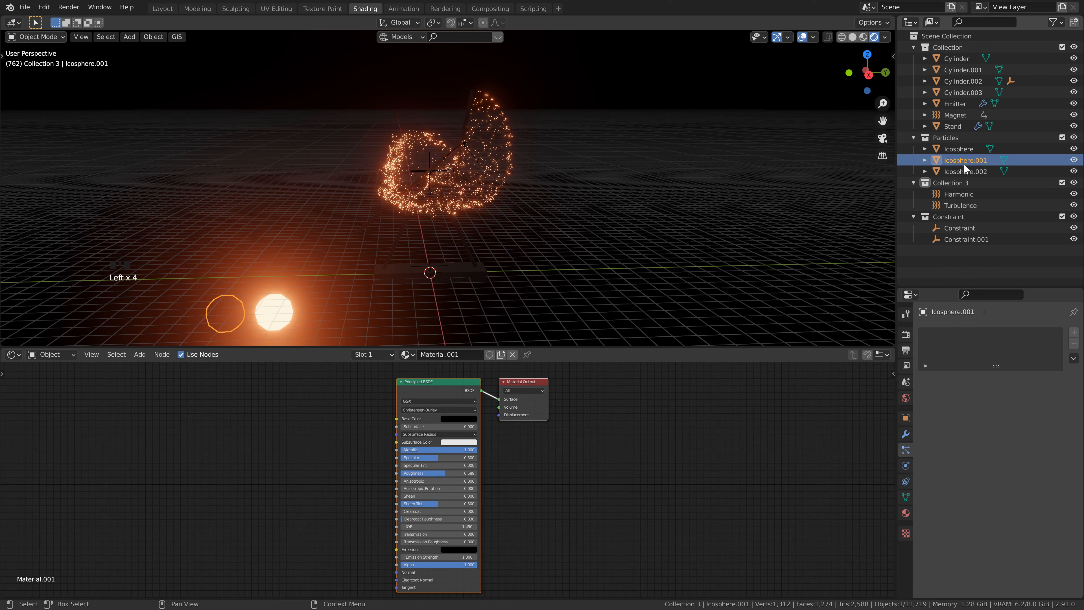
left_click(964, 169)
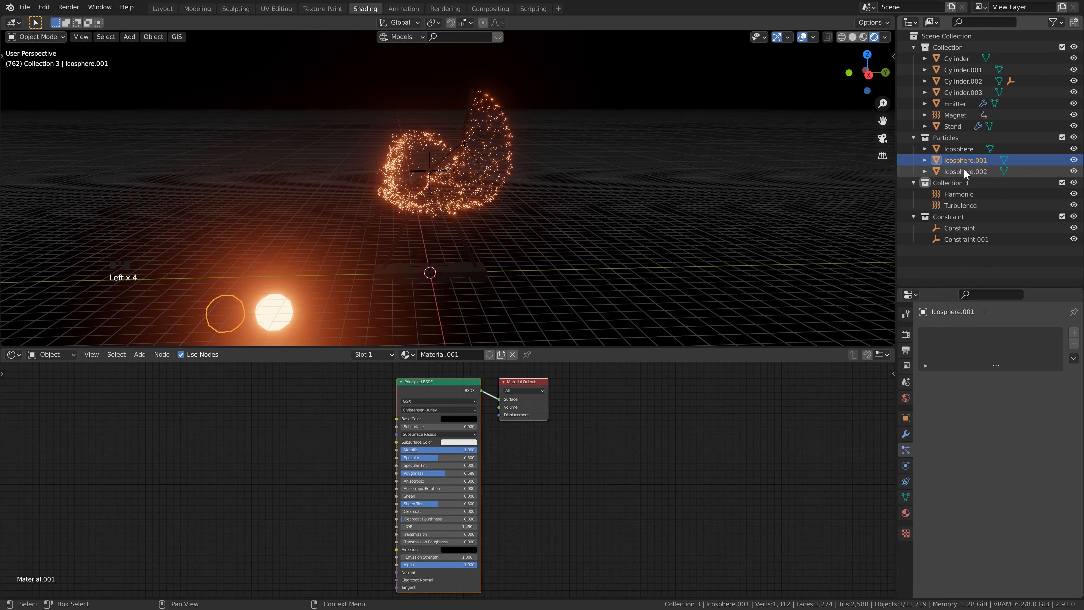
Step: Set the Use Count value of Icosphere to 7 in the Emitter's particle render settings
left_click(961, 104)
scroll(990, 428, "down", 15)
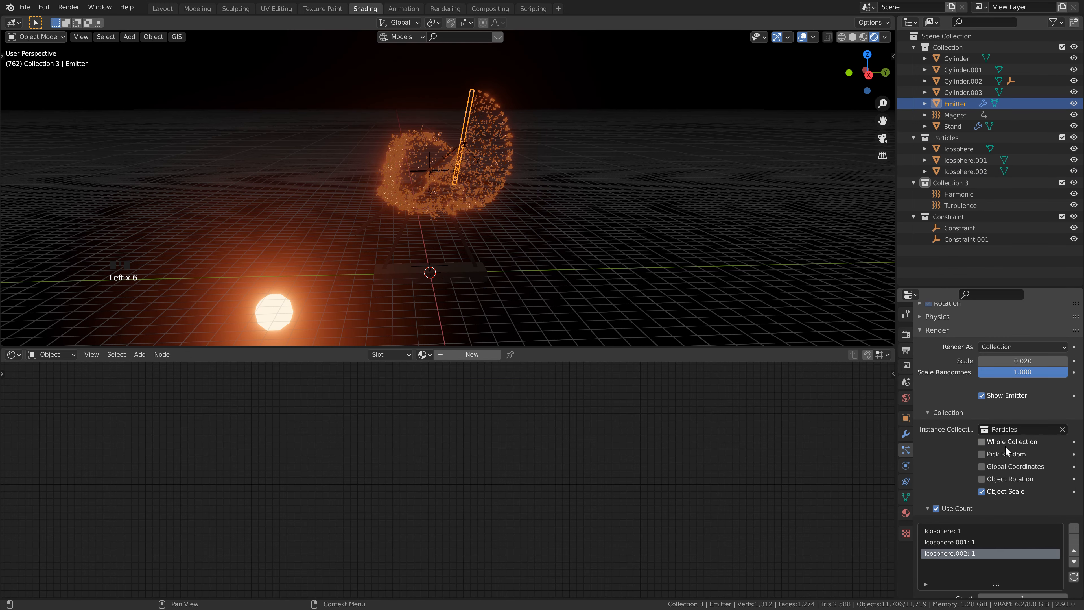
scroll(1019, 408, "down", 3)
left_click(947, 418)
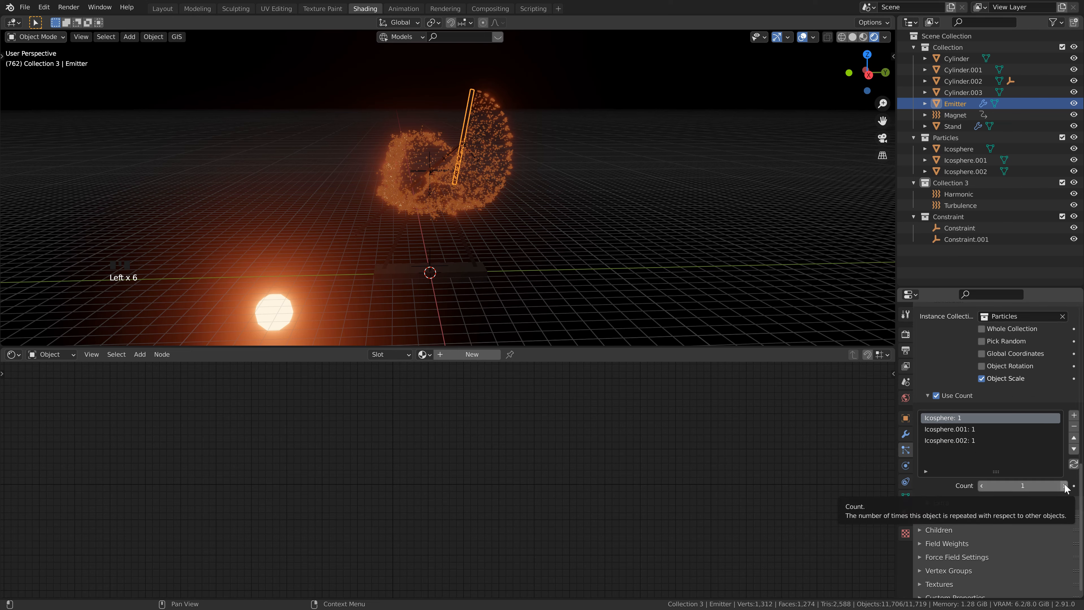
left_click(1066, 484)
left_click(1065, 483)
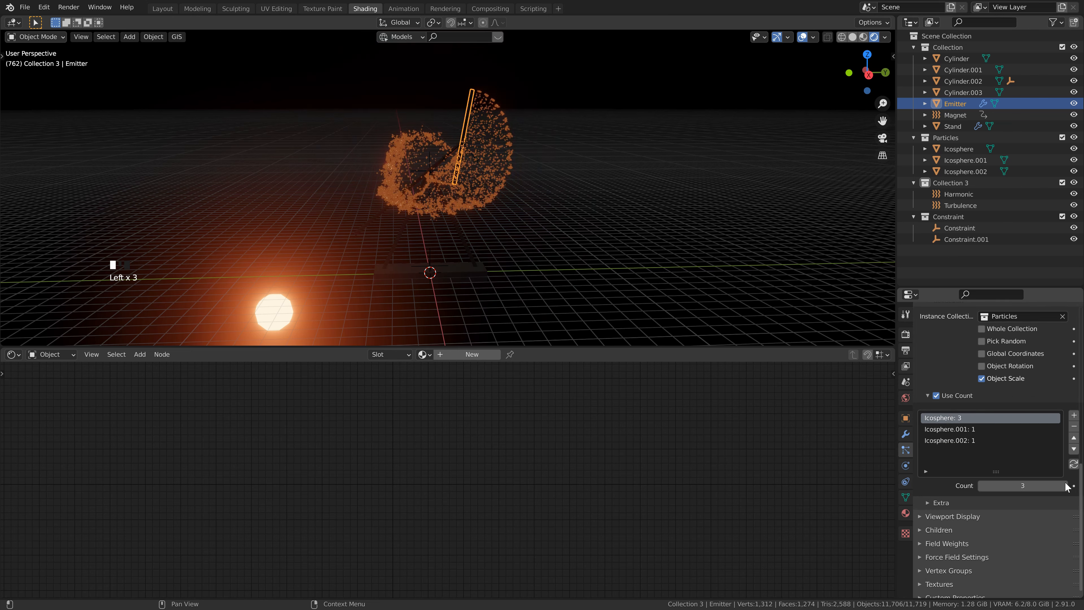
left_click(1065, 484)
left_click(1066, 484)
left_click(1066, 485)
left_click(1065, 485)
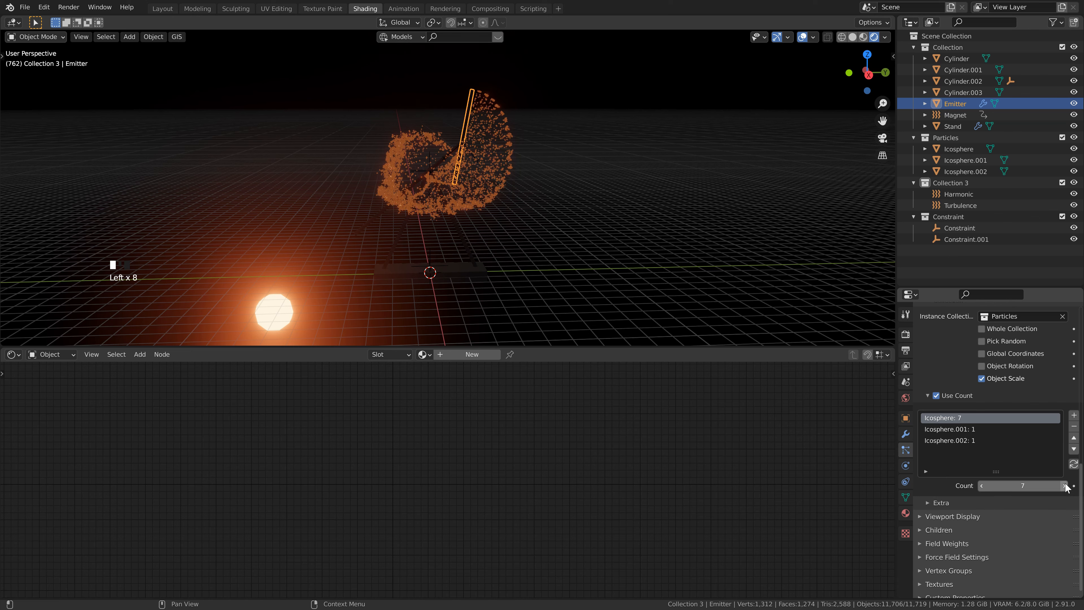
Step: Set the Use Count value of Icosphere.001 to 6 and check the particle glow in the rendered view
left_click(964, 428)
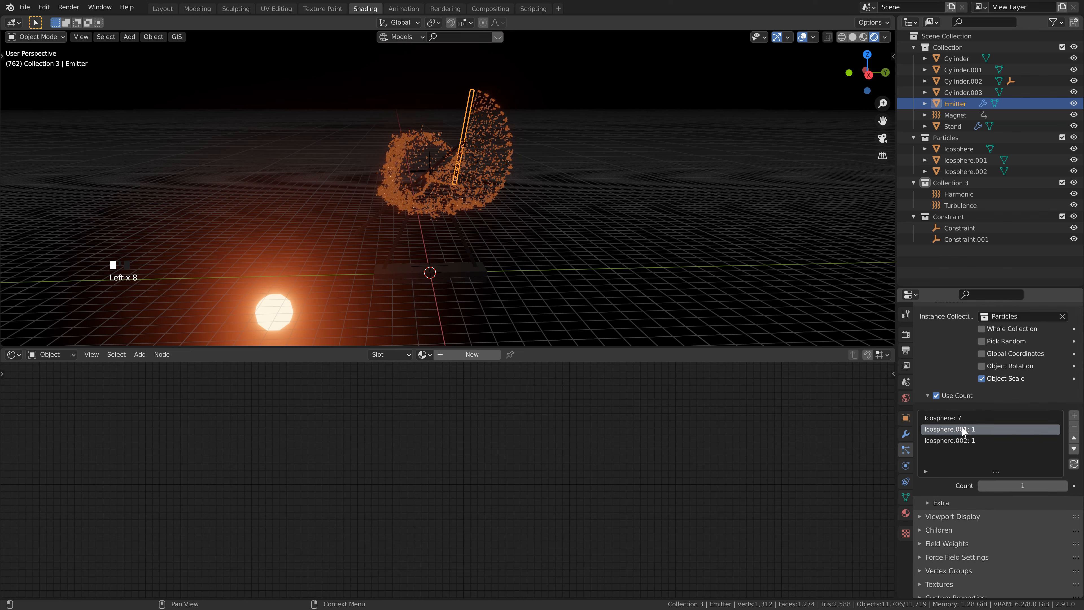
left_click(1065, 486)
left_click(1065, 485)
left_click(1065, 486)
left_click(1064, 486)
left_click(1065, 486)
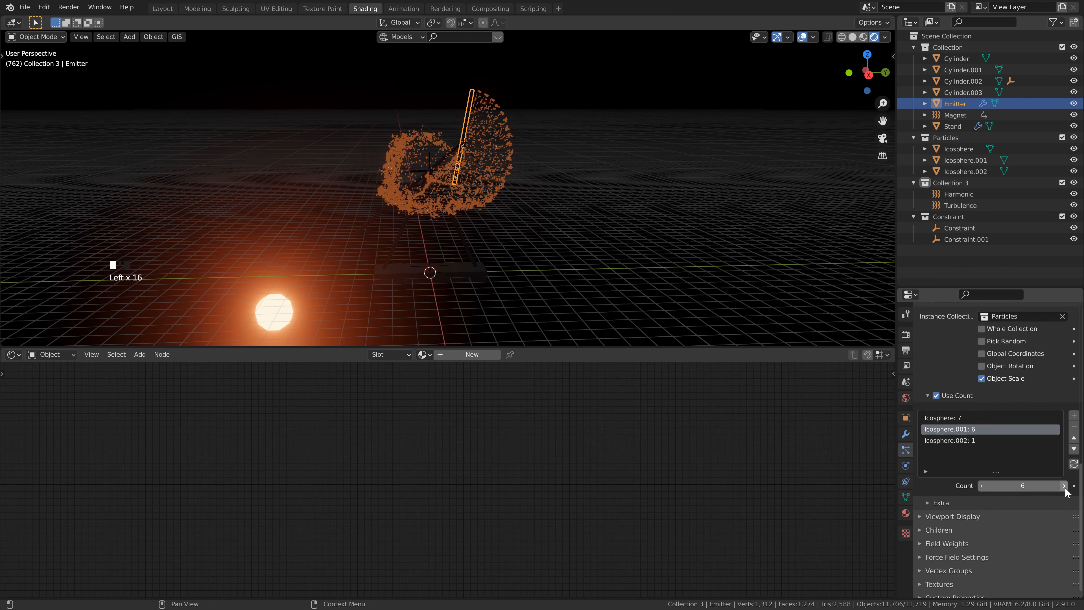
left_click(592, 213)
scroll(468, 213, "up", 5)
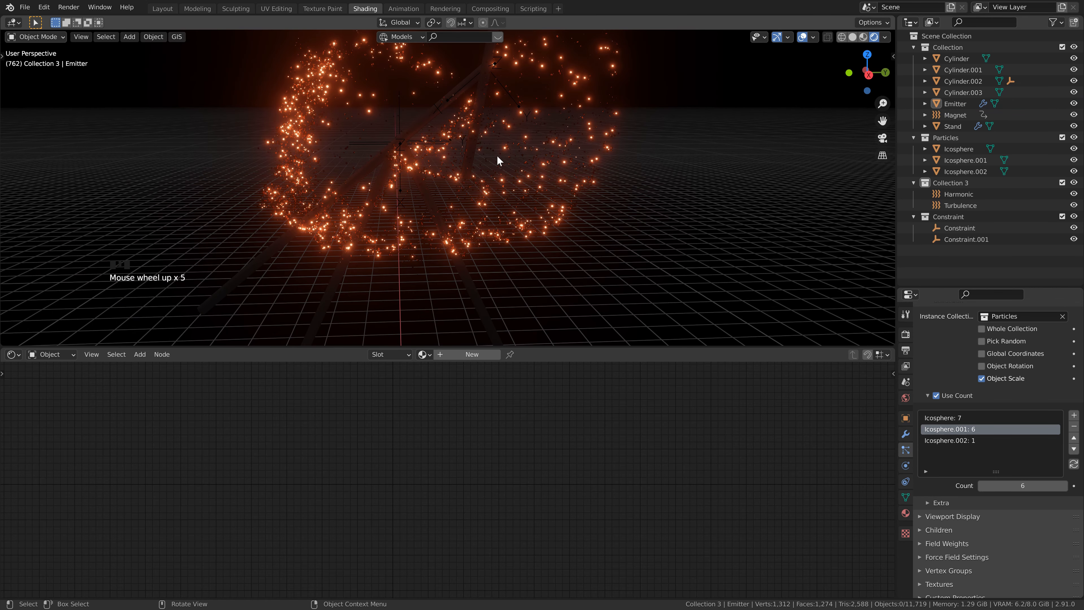
scroll(497, 156, "down", 2)
middle_click_drag(509, 150, 505, 136, "shift")
middle_click_drag(506, 176, 506, 171)
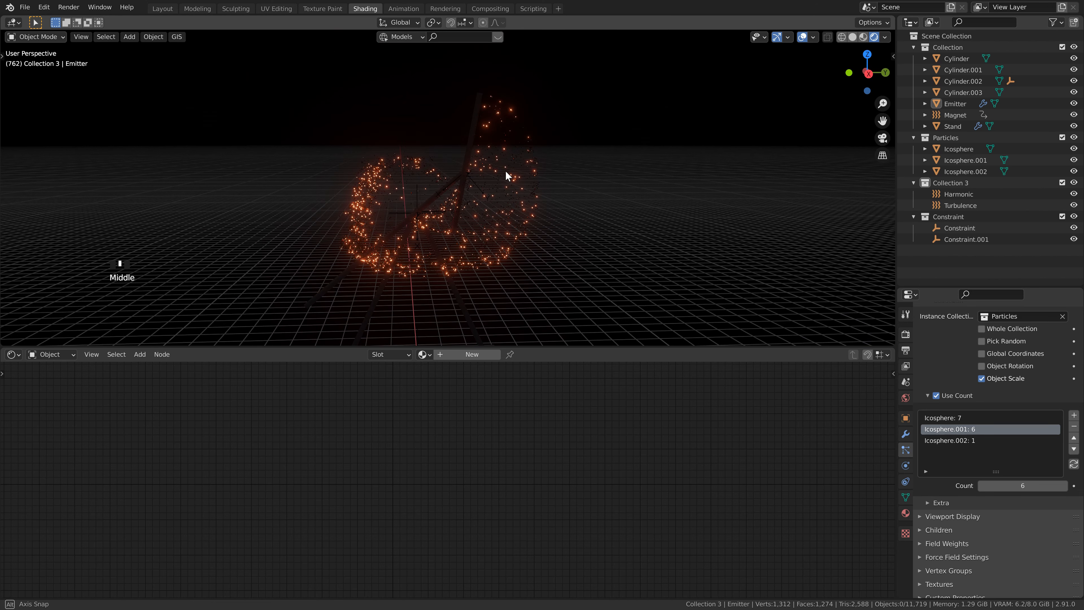
Step: Set the Use Count value of Icosphere.002 to 2 and check the particle mix up close
left_click(975, 440)
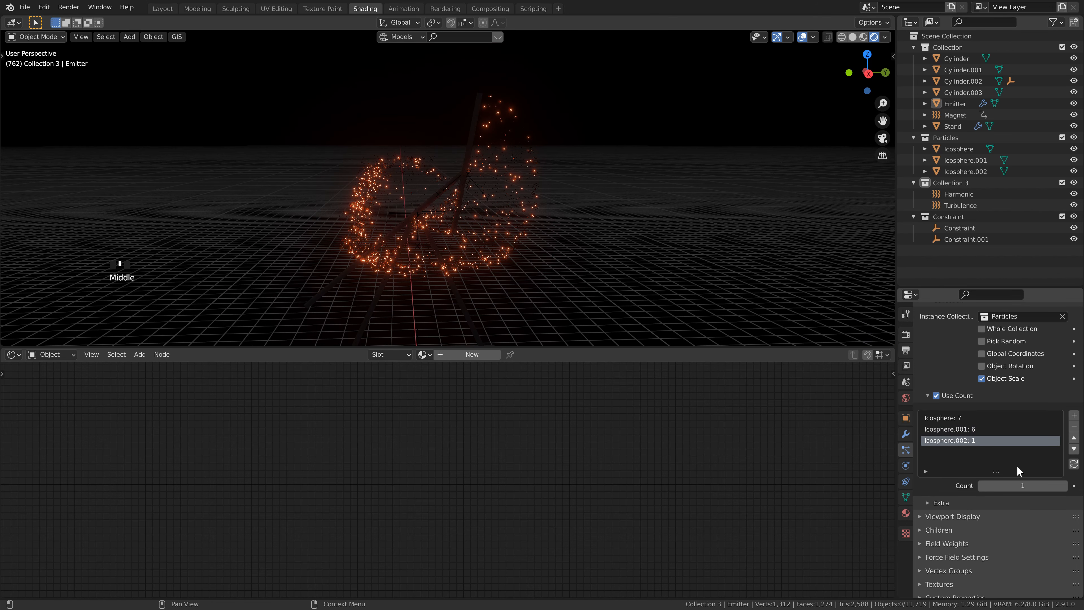
left_click(1064, 486)
left_click(1066, 486)
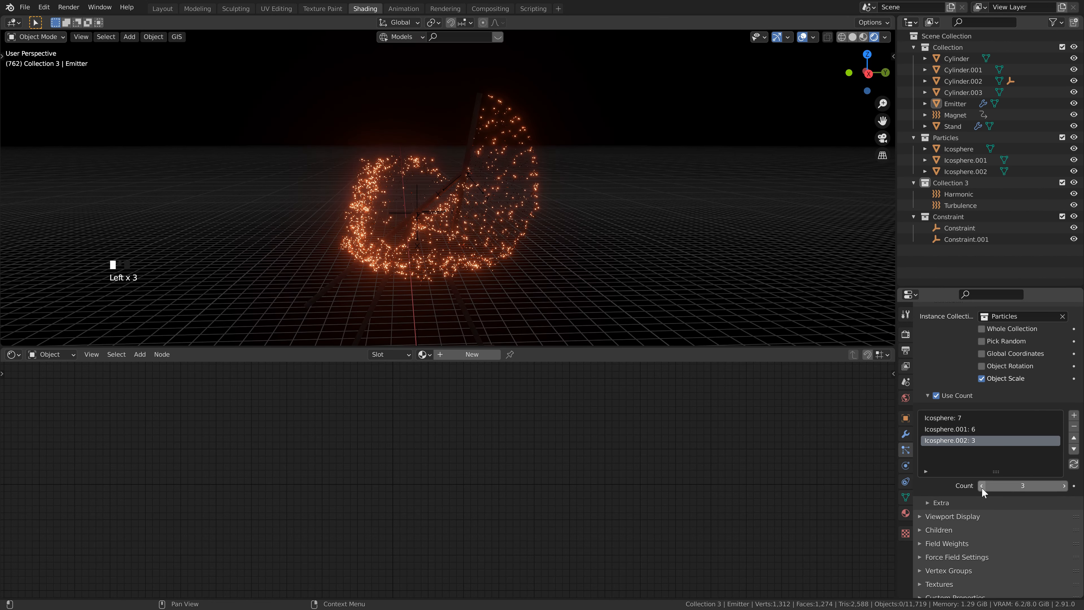
left_click(982, 486)
scroll(472, 184, "up", 3)
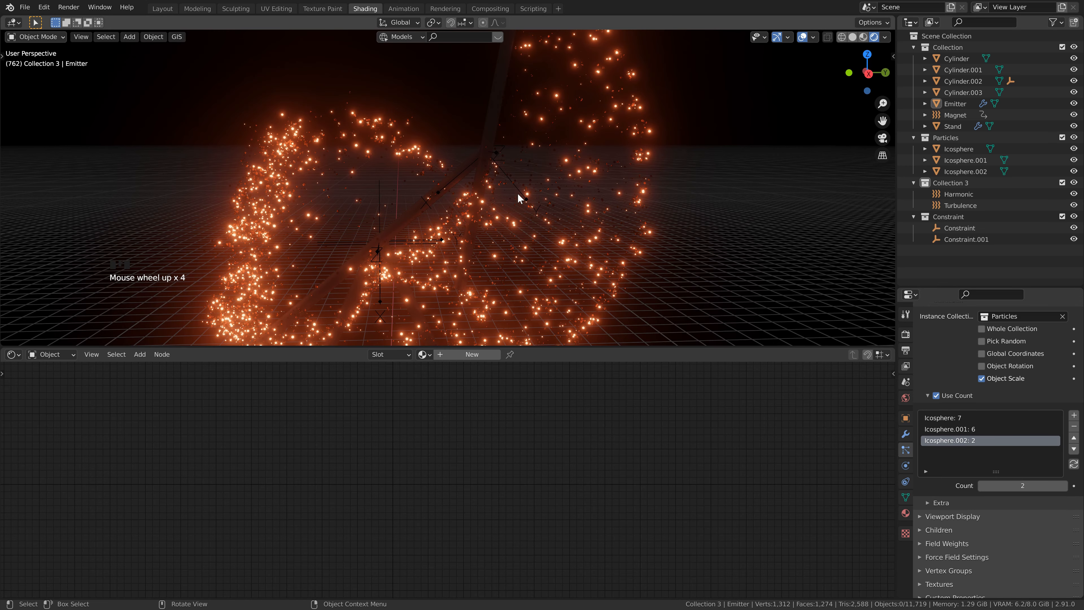
middle_click_drag(517, 193, 537, 174, "shift")
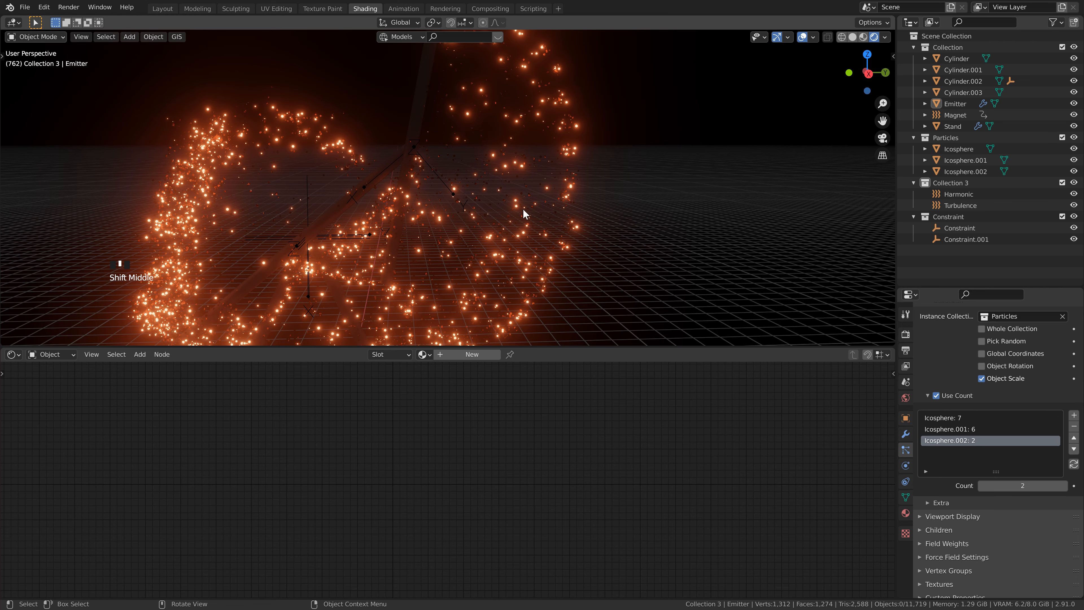
scroll(429, 249, "down", 4)
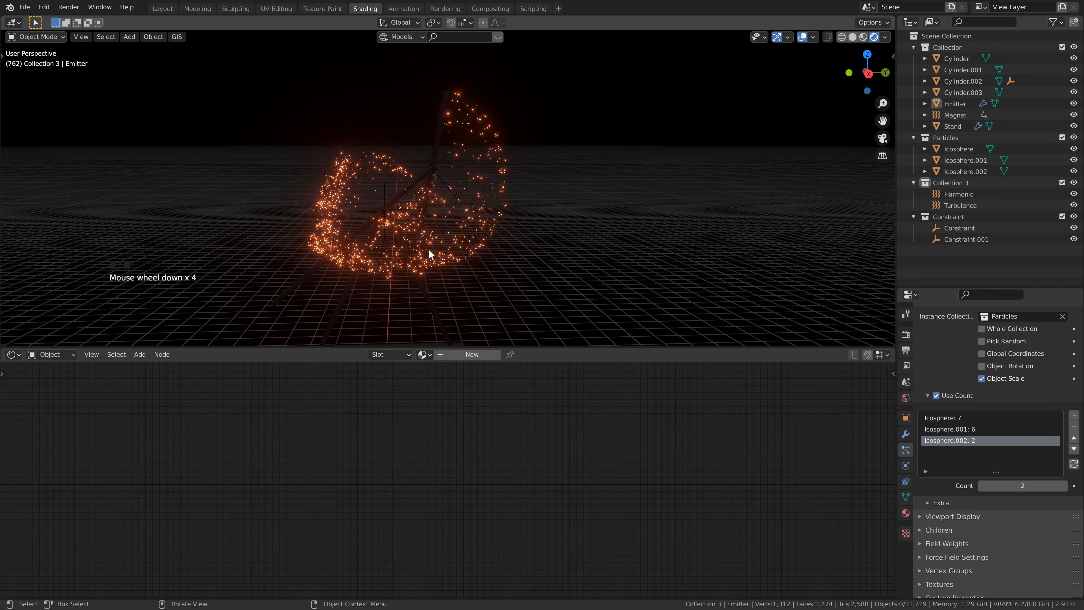
Step: Give the stand leg Cylinder.001 a new material with metallic 1.000 and roughness 0.2
double_click(466, 190)
left_click(427, 216)
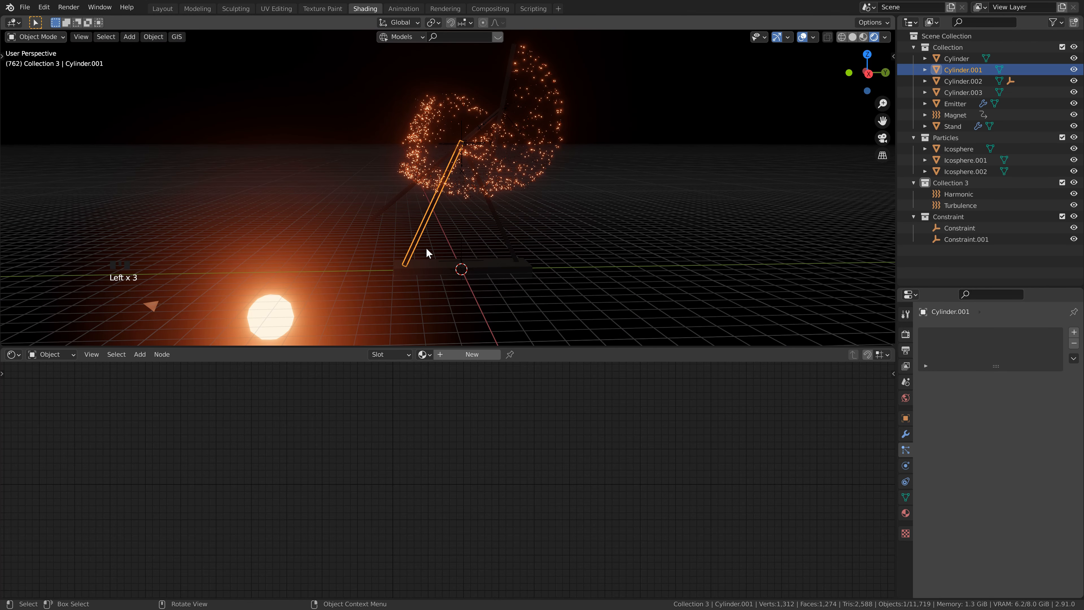
left_click(454, 354)
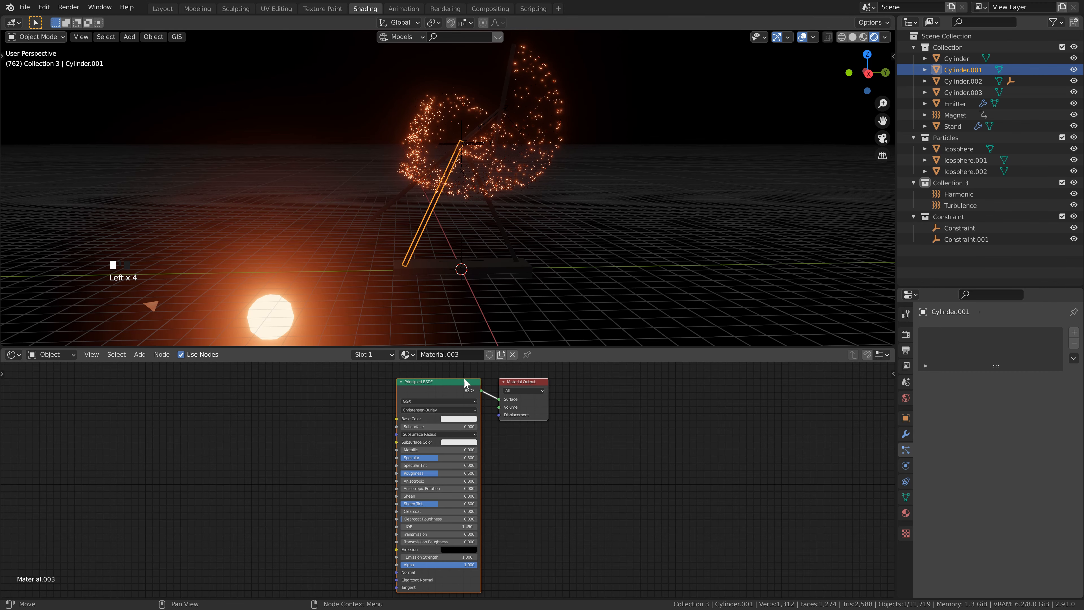
left_click_drag(409, 451, 449, 450)
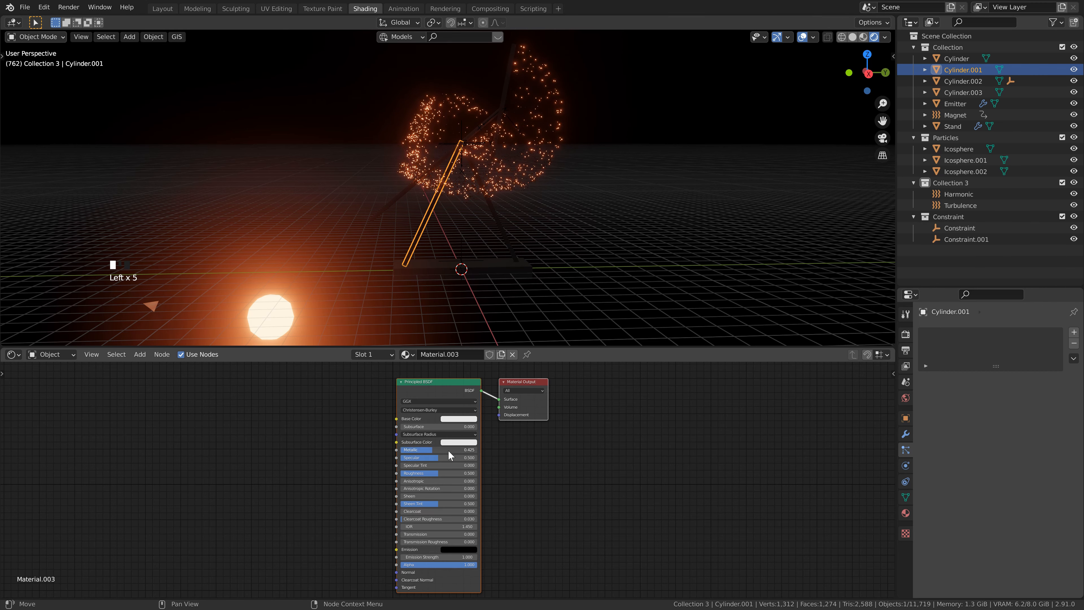
left_click(437, 475)
type(".2")
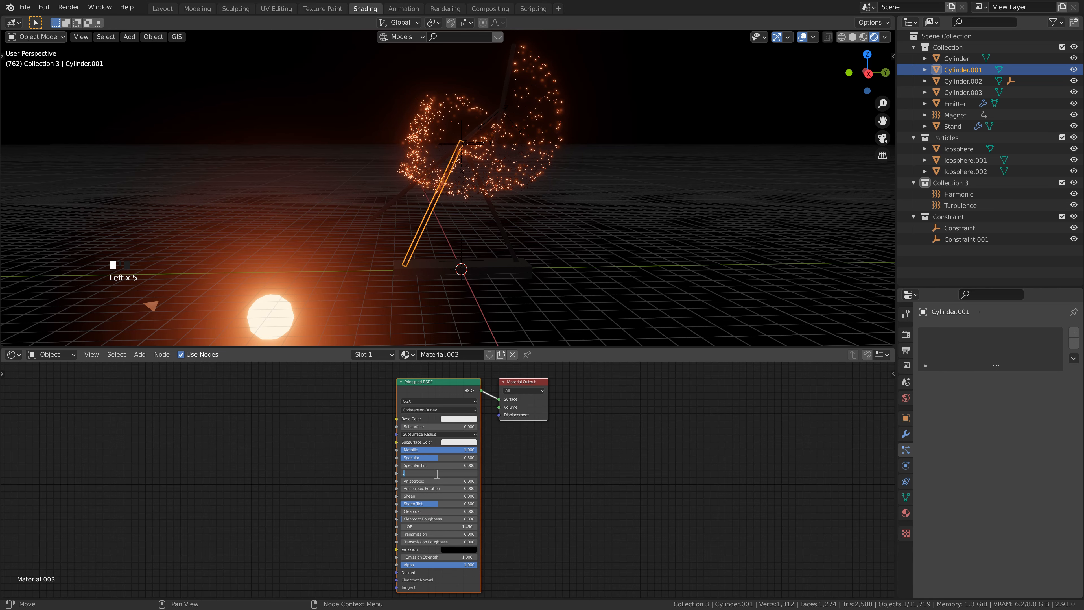
key("Return")
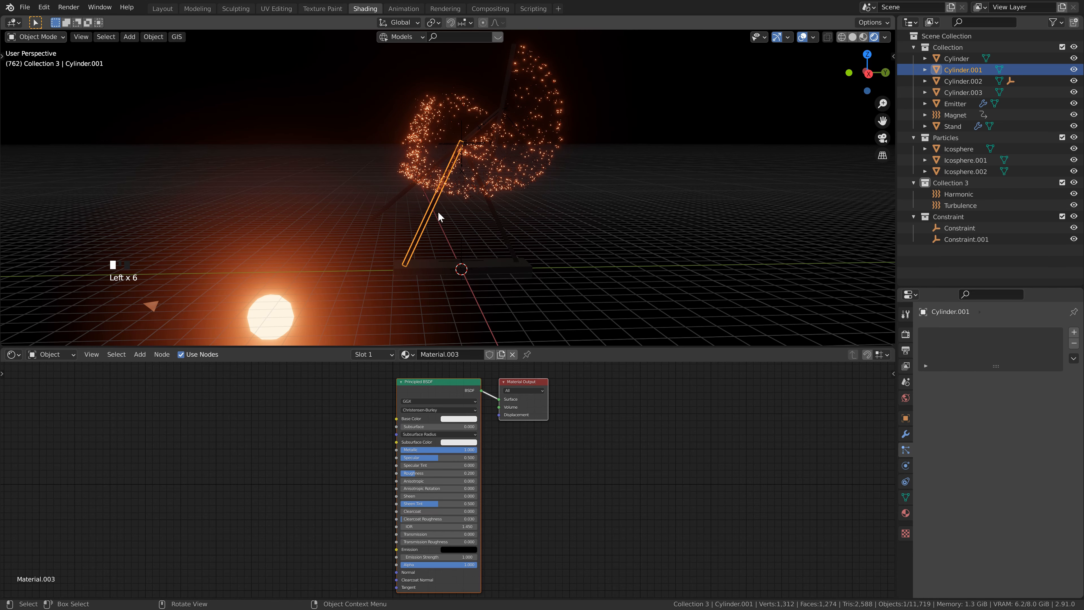
Step: Rename the material of the stand leg Cylinder.001 to sticks
scroll(438, 211, "up", 2)
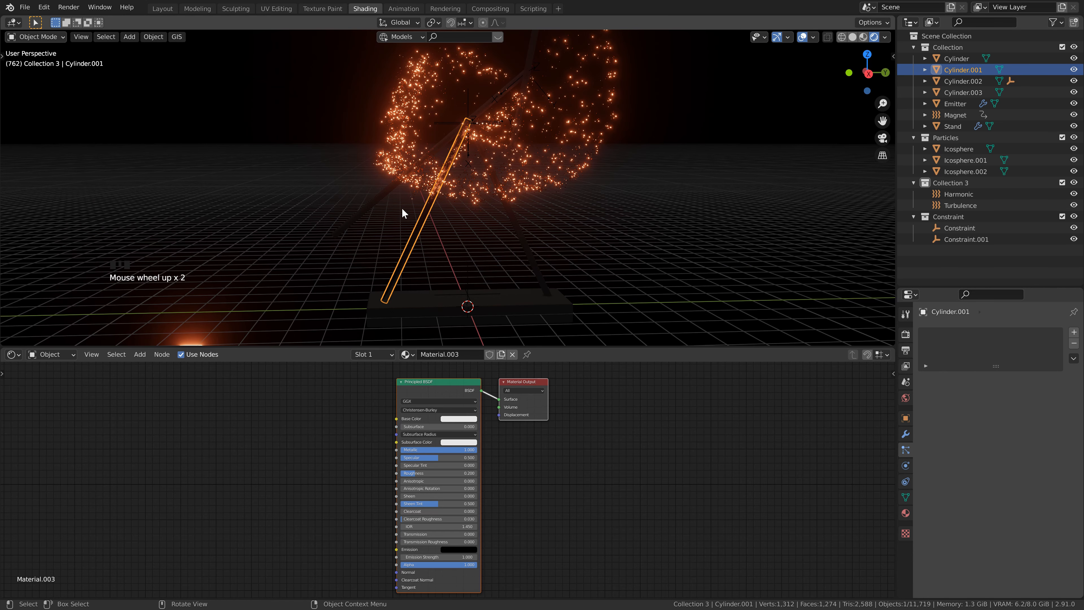
left_click(515, 223)
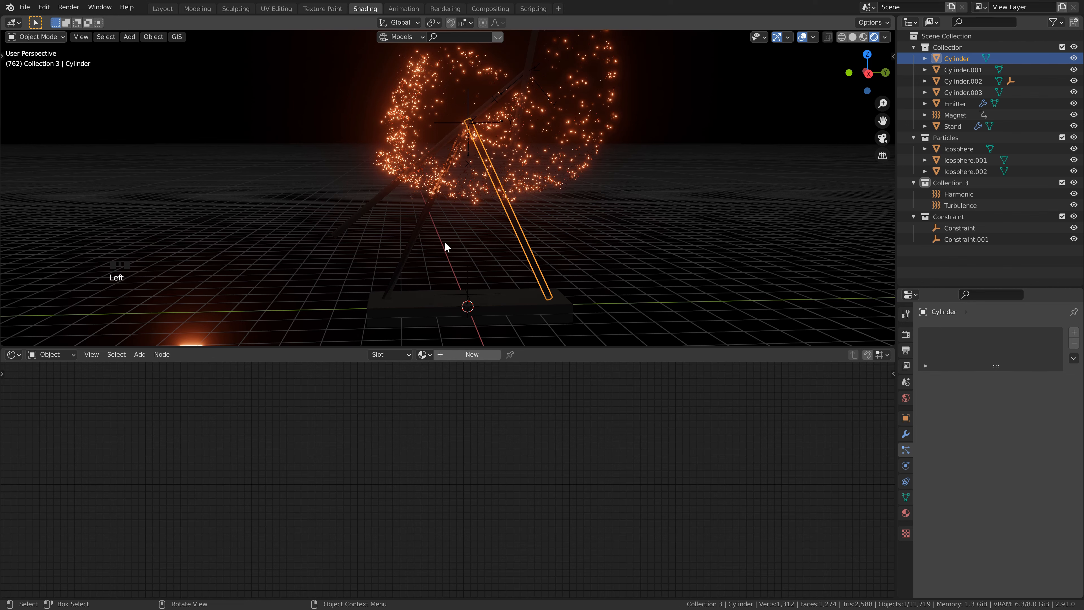
left_click(424, 217)
left_click(443, 351)
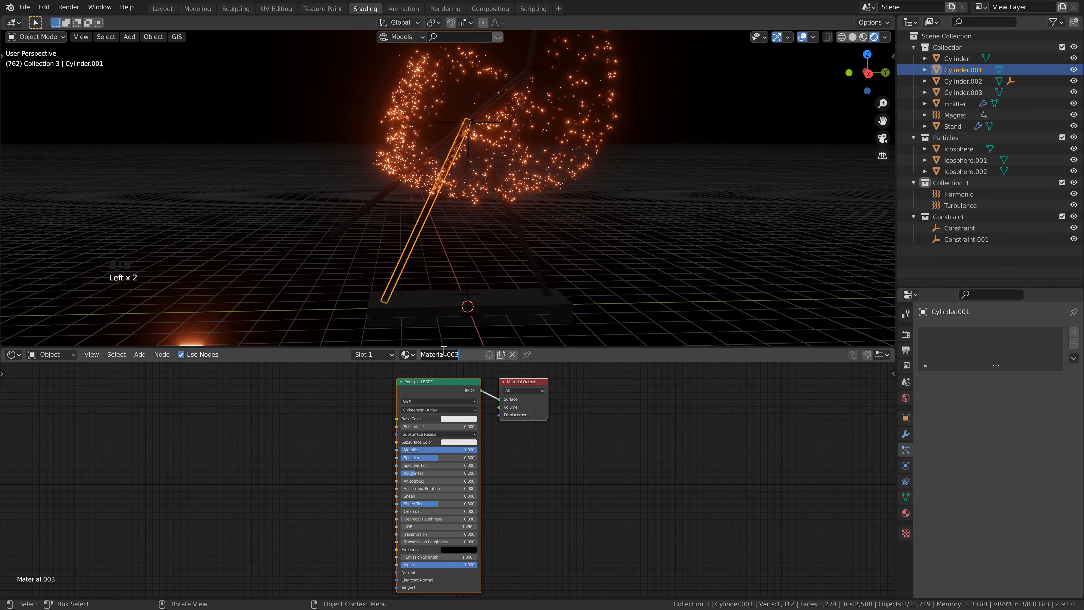
type("sticks")
key("Return")
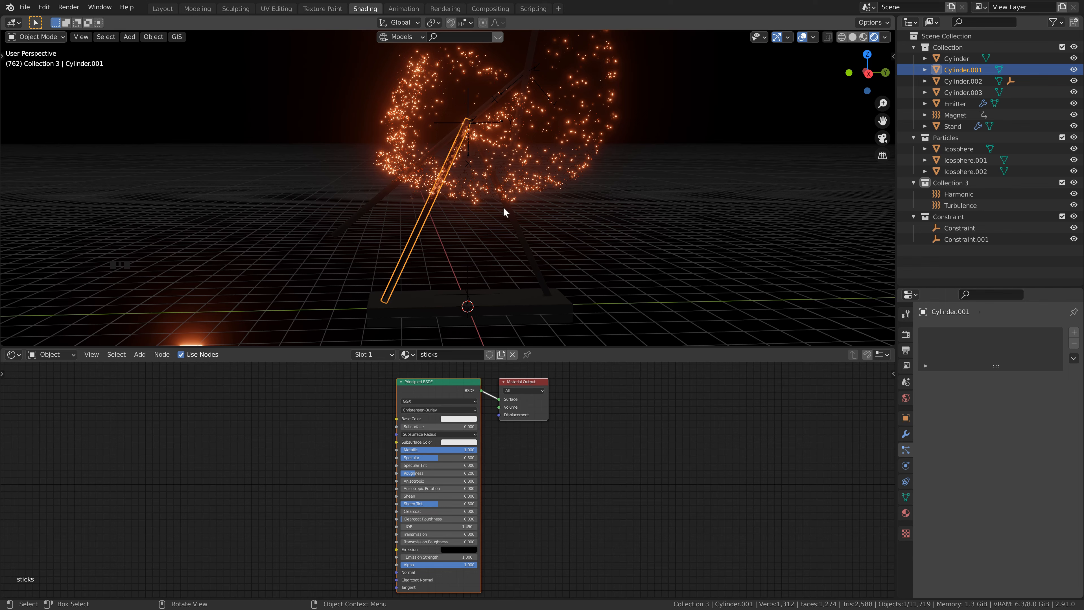
Step: Apply the existing sticks material to the other stand leg Cylinder and to the swinging stick Cylinder.002
left_click(509, 209)
left_click(424, 354)
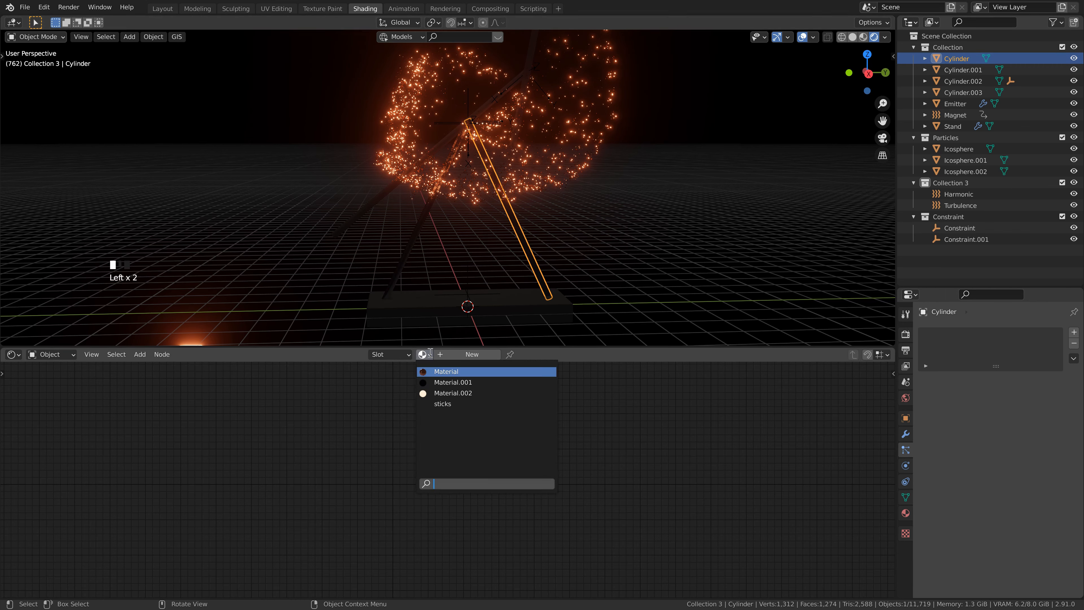
left_click(441, 404)
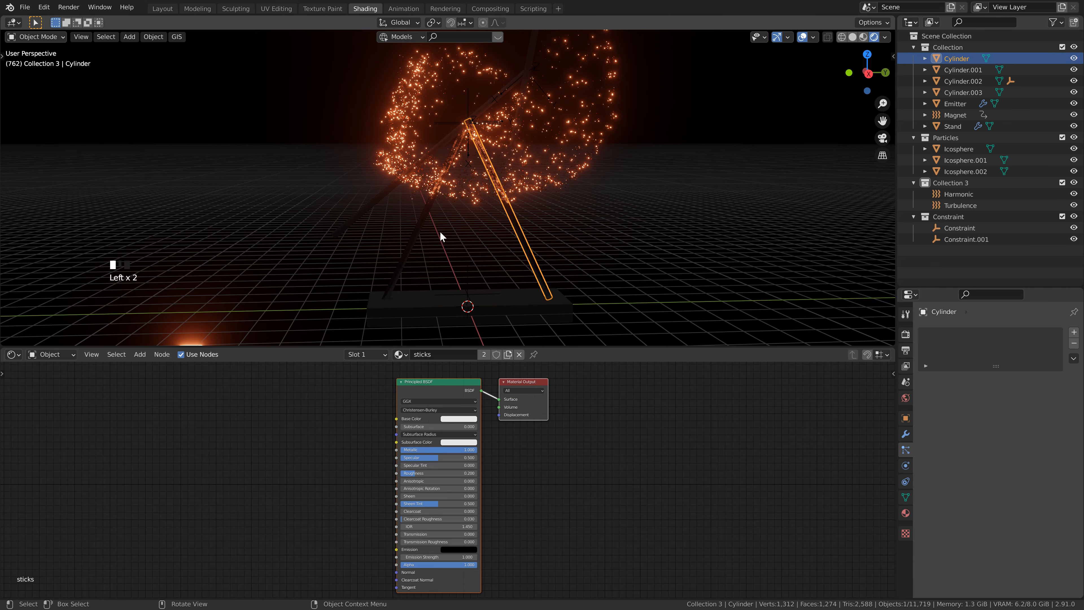
left_click(373, 203)
scroll(372, 200, "down", 2)
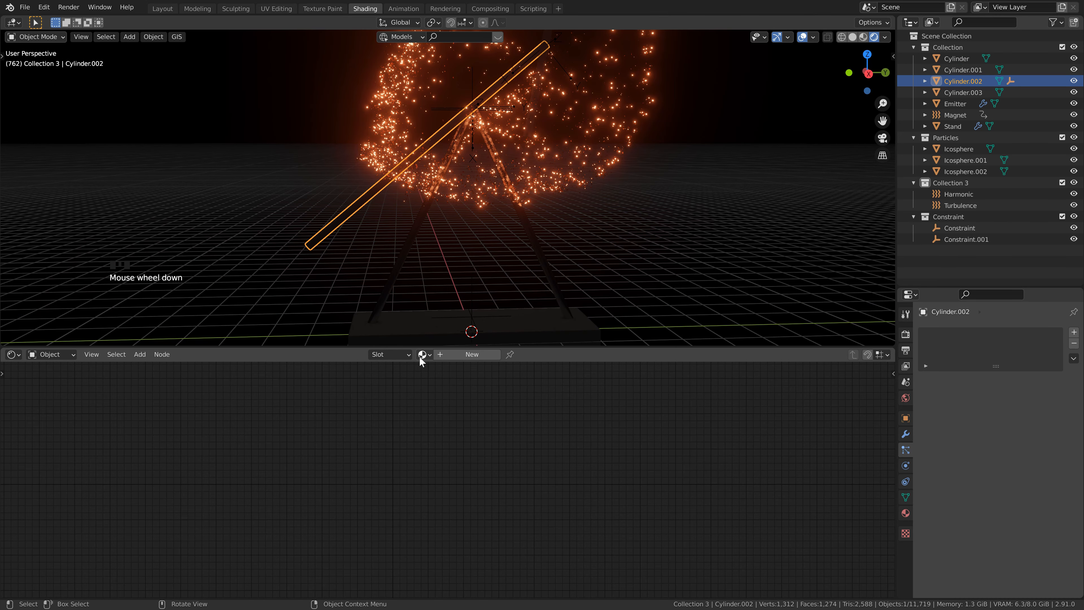
left_click(424, 354)
left_click(443, 404)
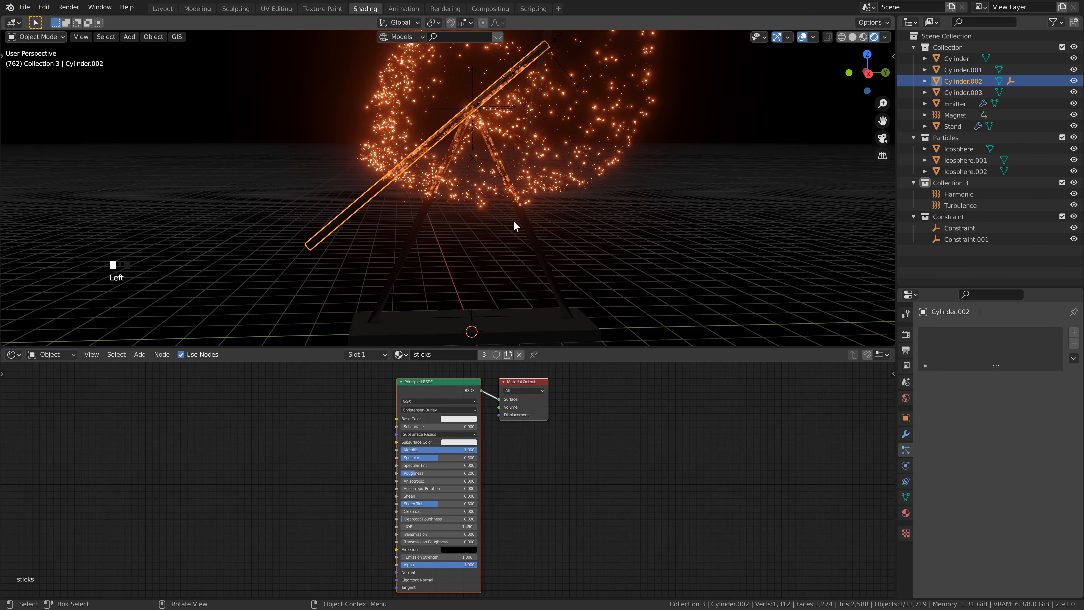
Step: Apply the existing sticks material to the Emitter stick
middle_click_drag(513, 220, 444, 122, "shift")
left_click(457, 167)
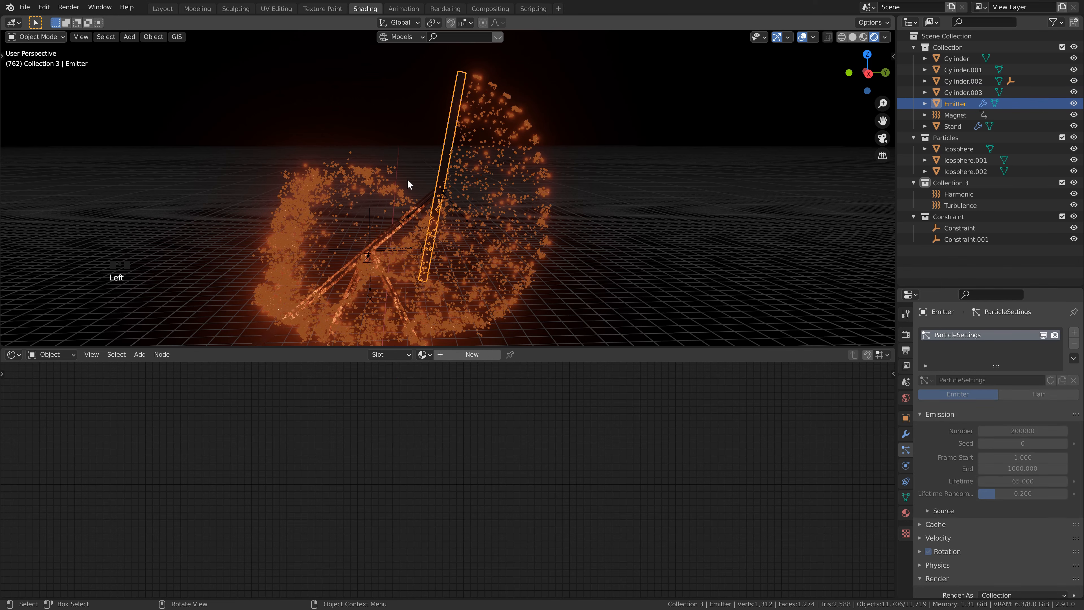
left_click(426, 354)
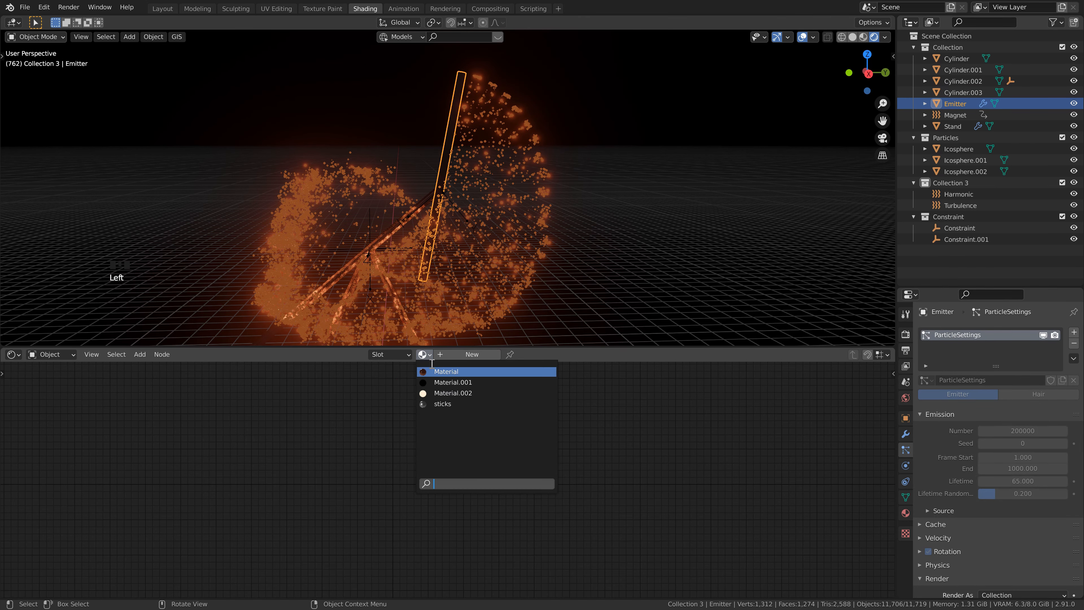
left_click(443, 404)
Step: Give the Stand base a new material and set its base color to black
scroll(484, 276, "down", 3)
middle_click_drag(485, 276, 503, 203, "shift")
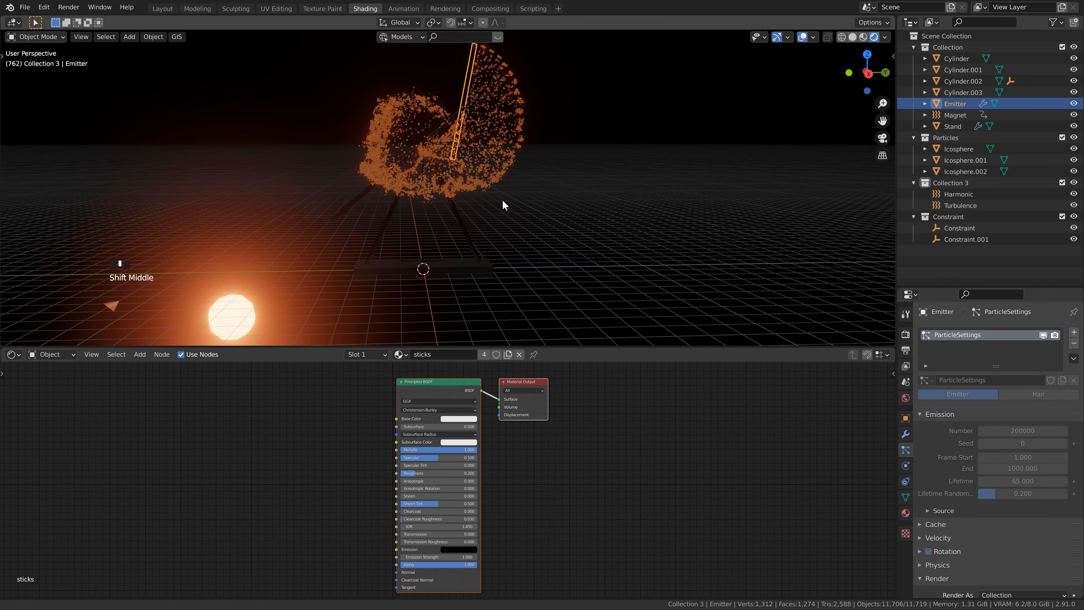
left_click(442, 264)
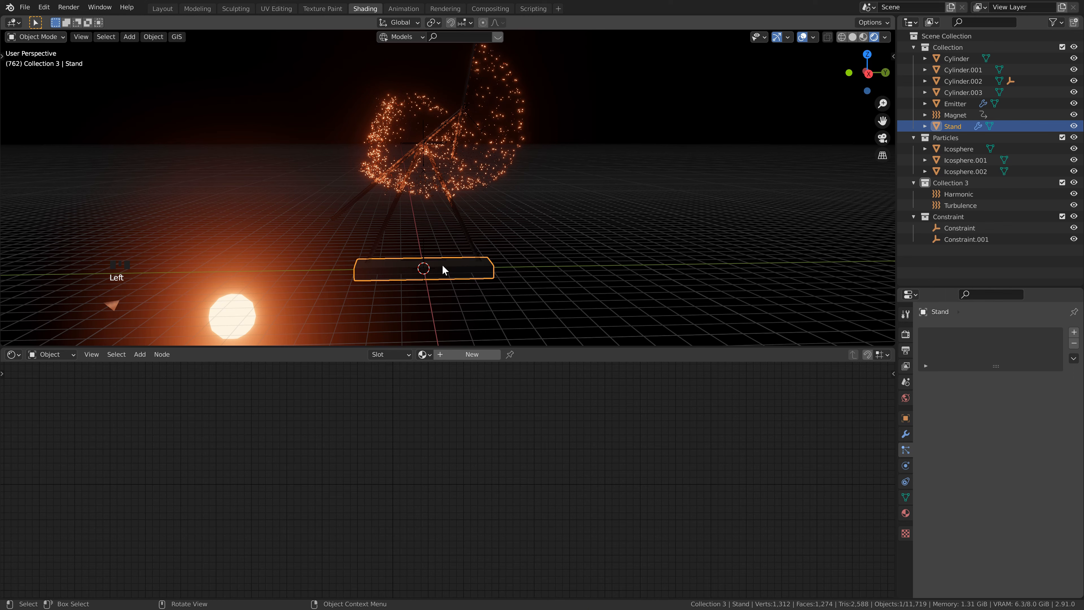
left_click(464, 354)
left_click(470, 419)
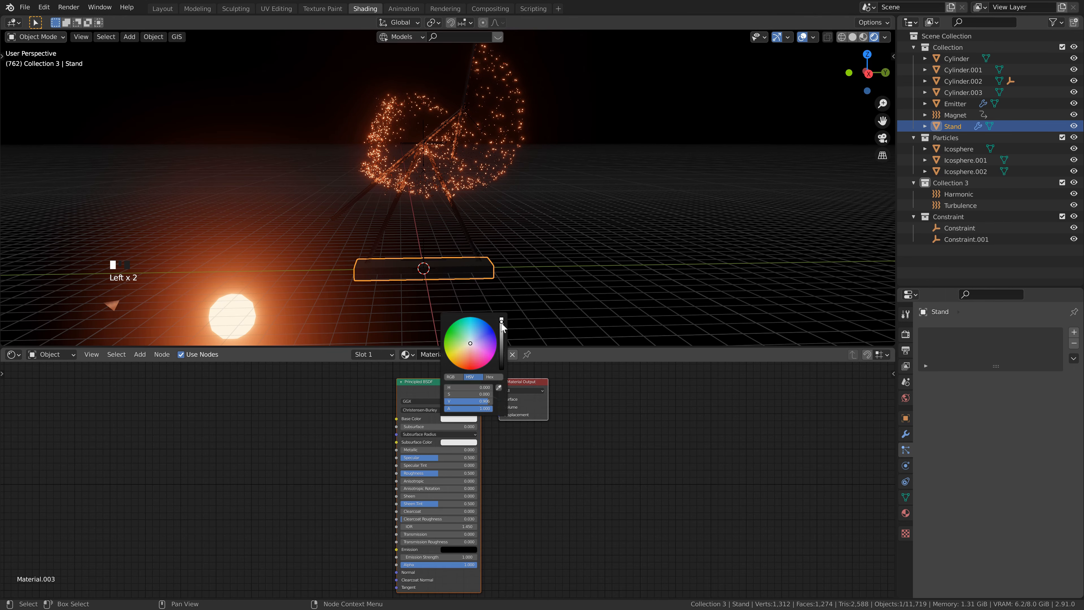
left_click_drag(503, 325, 510, 389)
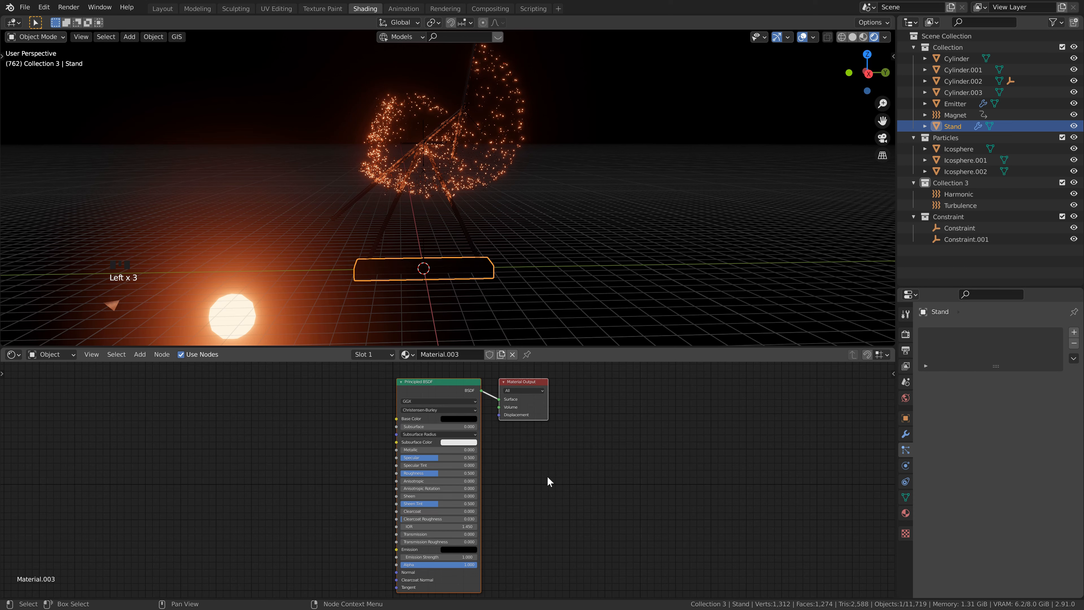
Step: Add a loop cut to the swinging stick Cylinder.002, slid to about 0.95 near its lower end
middle_click_drag(434, 299, 412, 210, "shift")
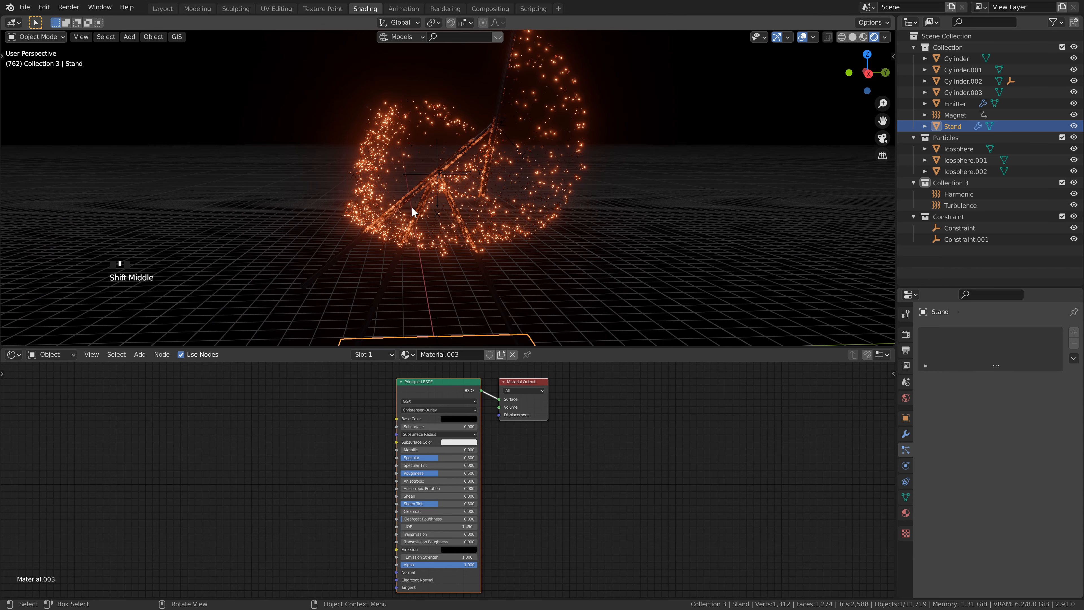
left_click(376, 224)
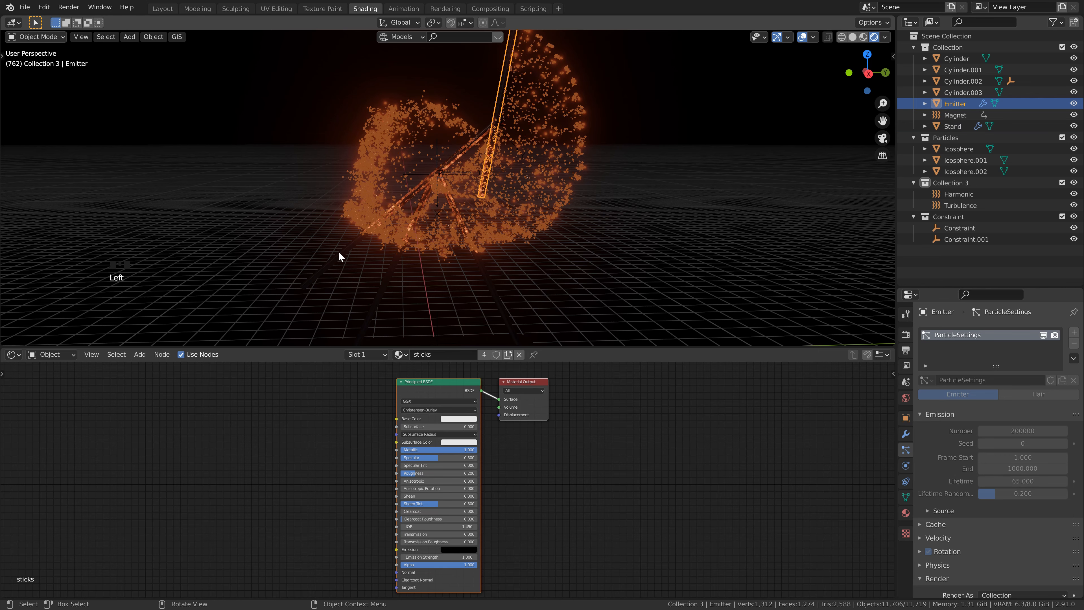
double_click(332, 261)
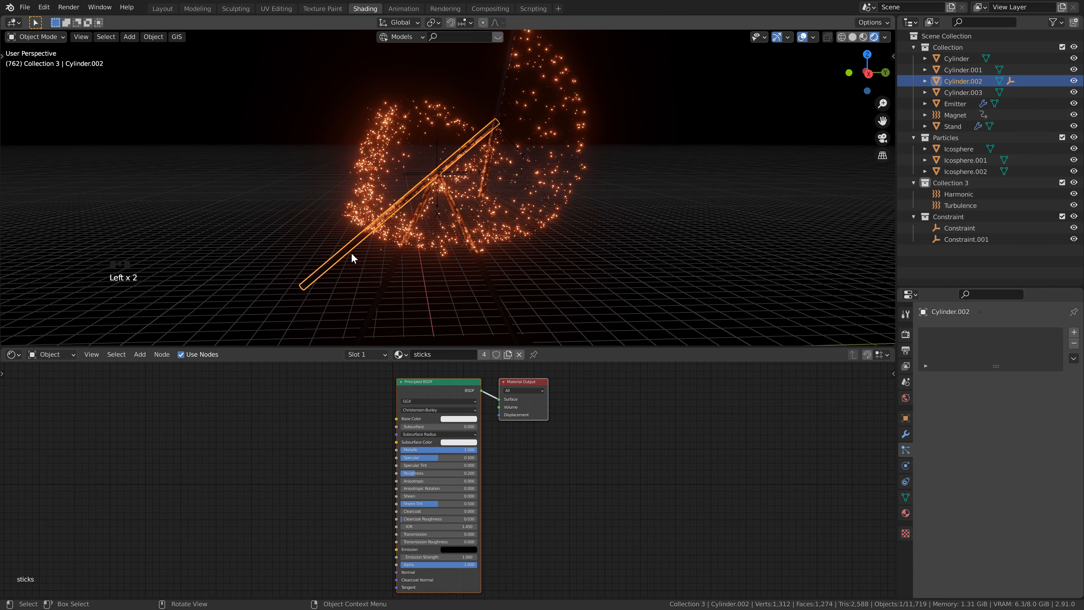
middle_click_drag(351, 253, 367, 224, "shift")
key("Tab")
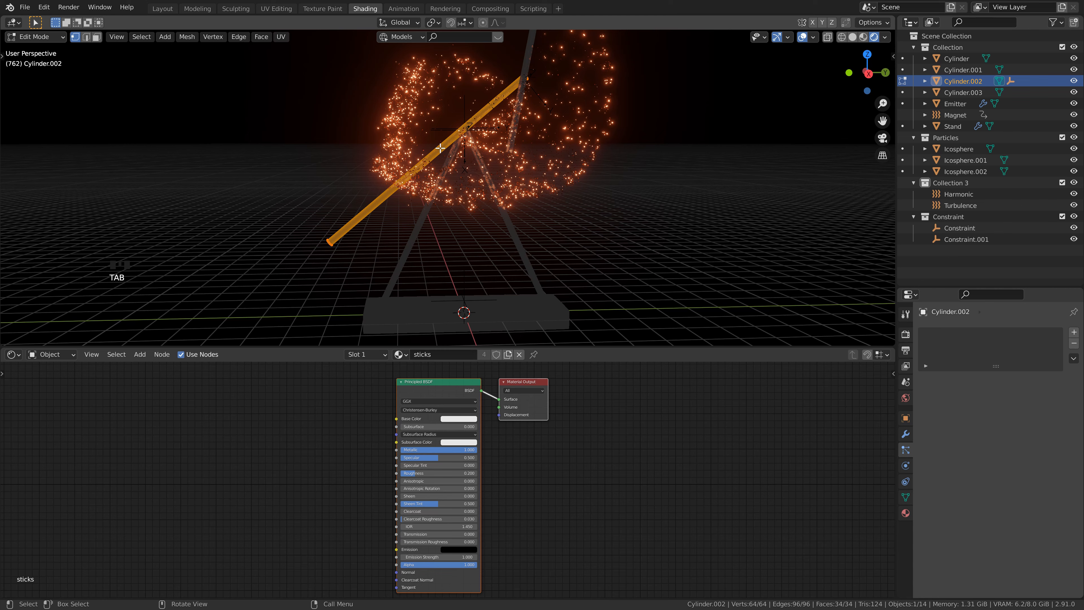
key("ctrl+r")
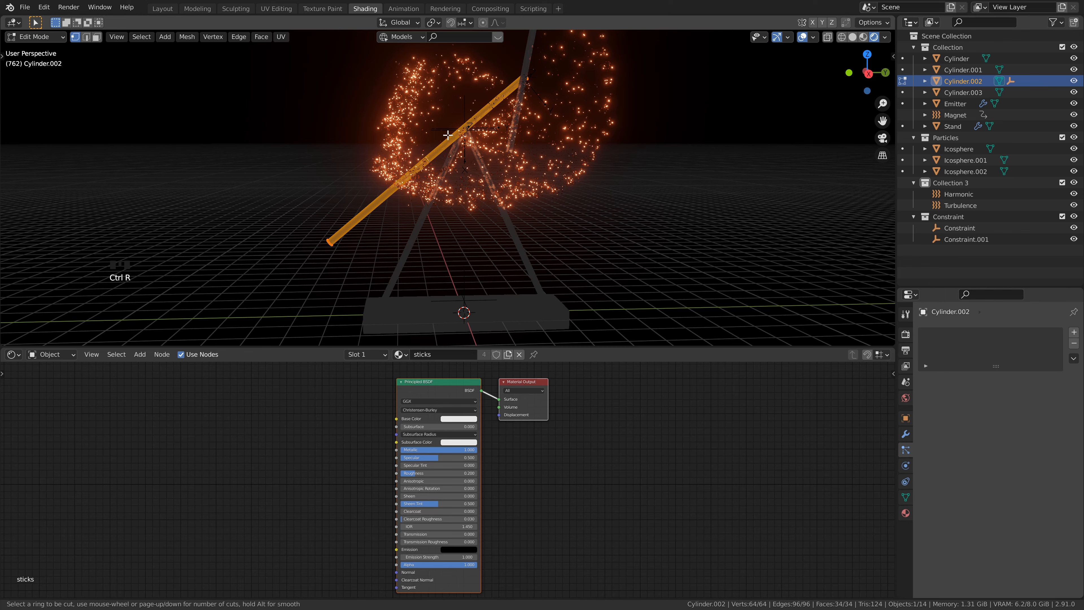
left_click(447, 135)
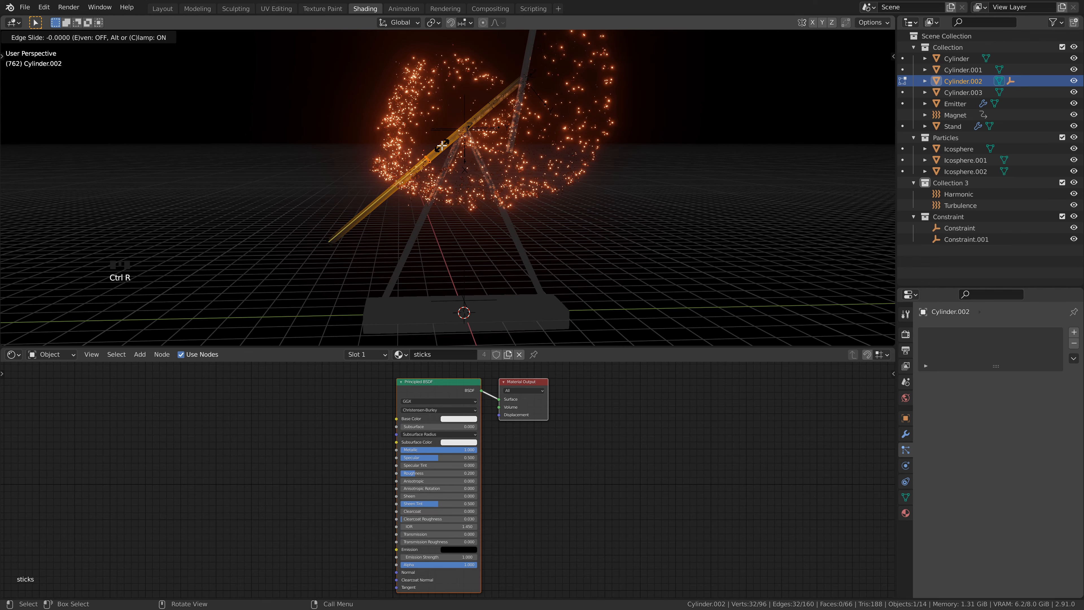
left_click(349, 226)
Step: Select the ring of side faces beyond the loop cut and the end cap at the lower tip of Cylinder.002
key("KP_Decimal")
scroll(274, 252, "down", 9)
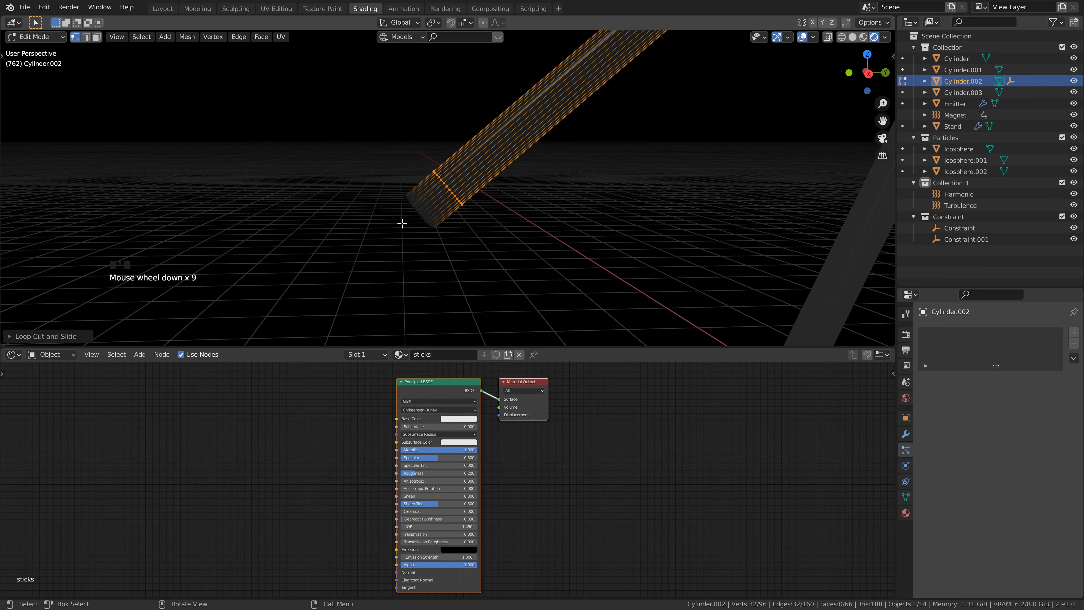
left_click(97, 37)
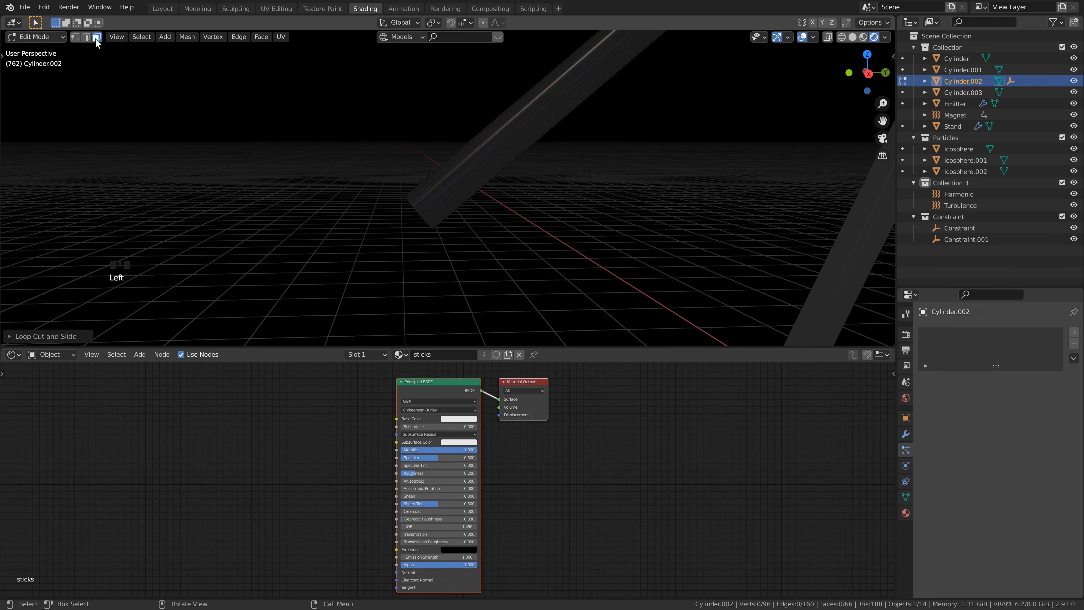
left_click(852, 37)
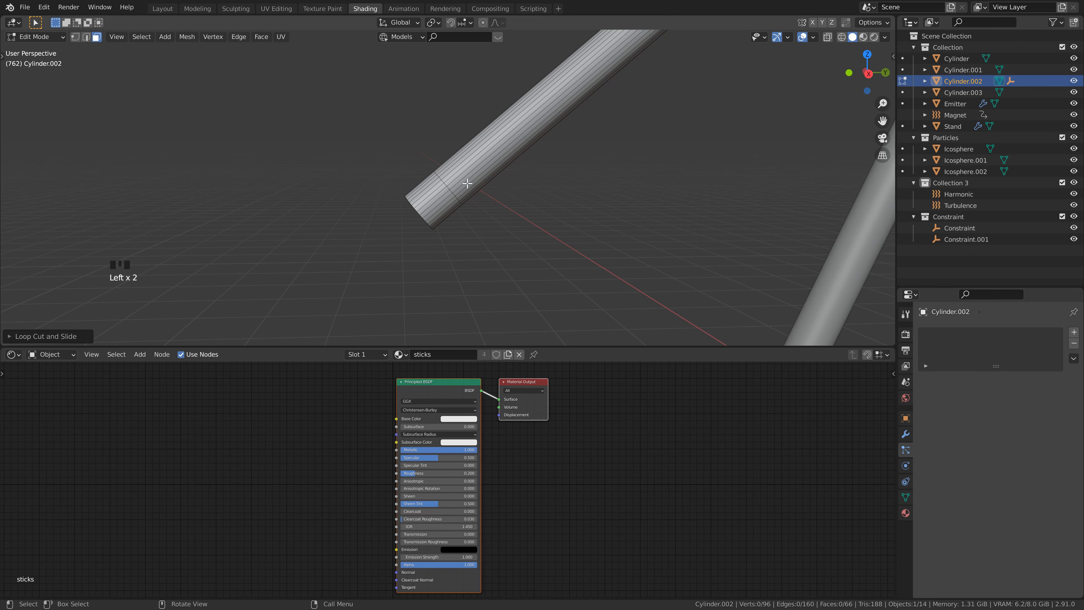
left_click(423, 195, "alt")
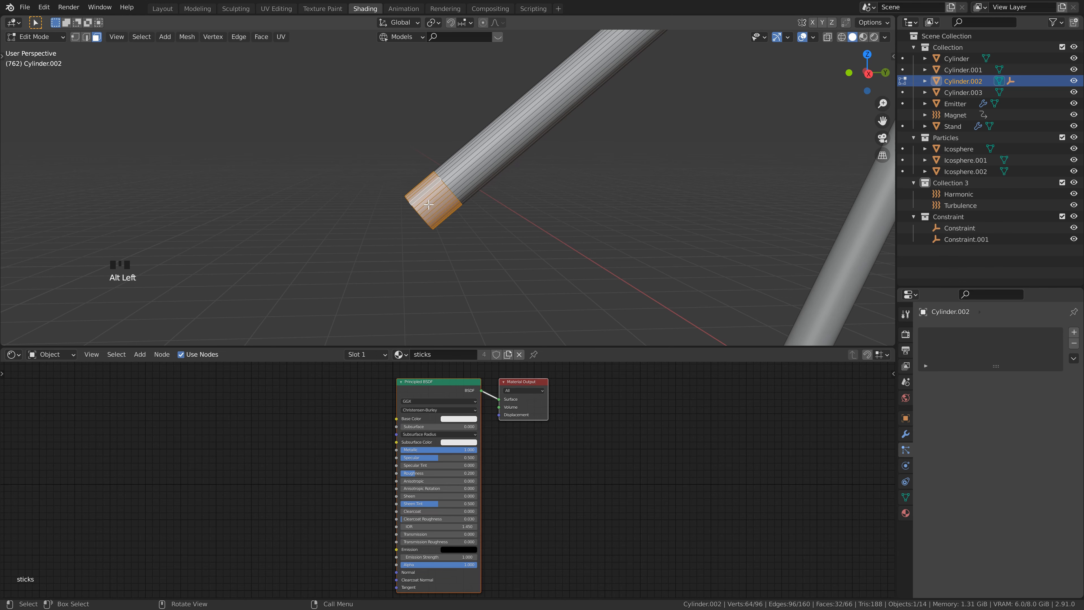
middle_click_drag(422, 218, 455, 203)
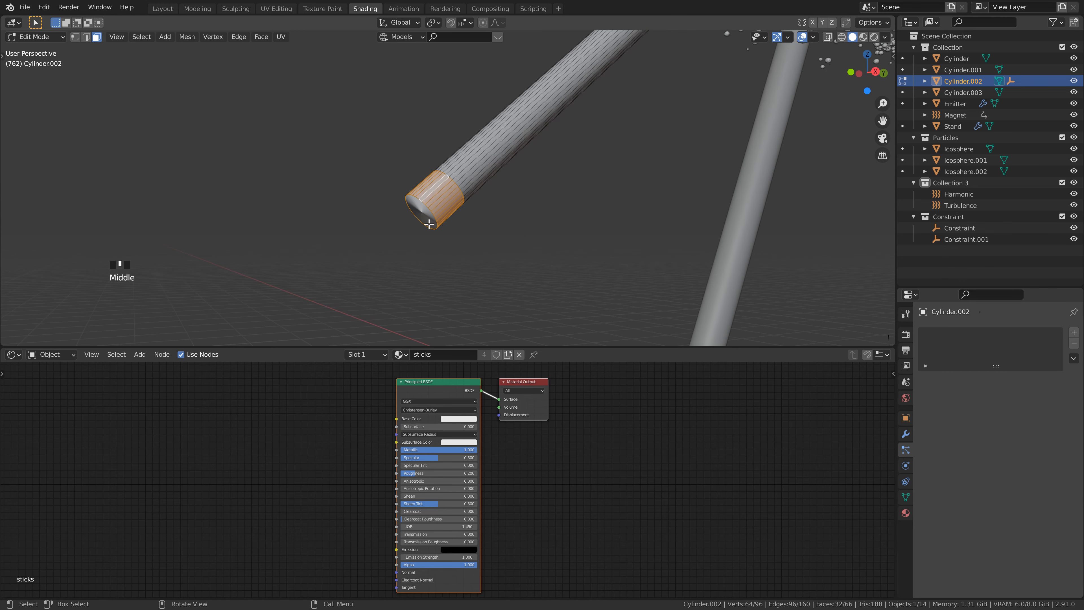
left_click(420, 211, "shift")
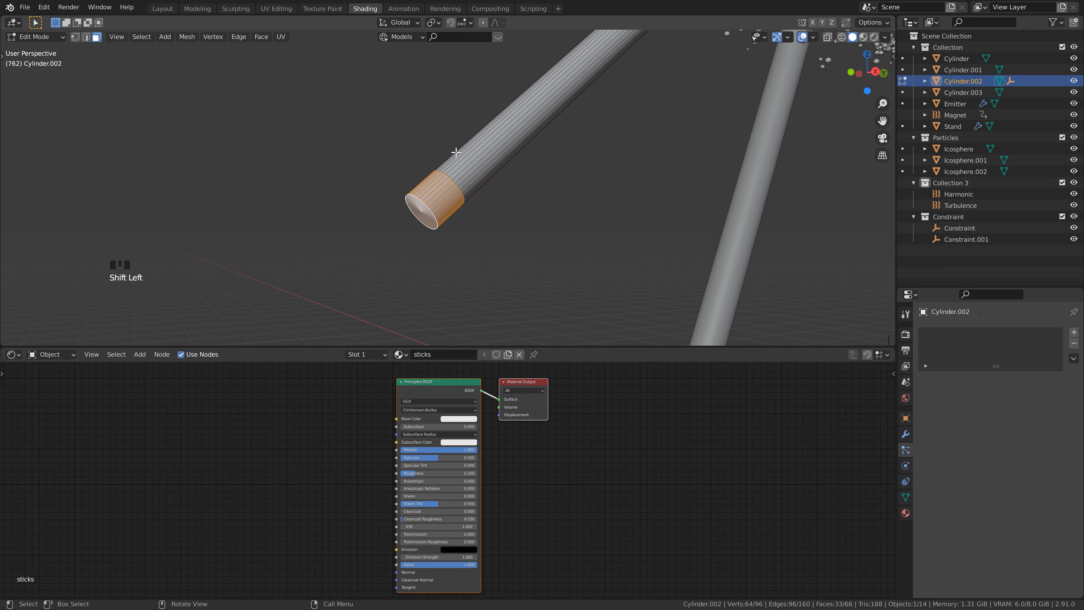
middle_click_drag(446, 252, 474, 234)
Step: Add a second material slot with a new material to Cylinder.002 and assign it to the selected tip faces
left_click(874, 37)
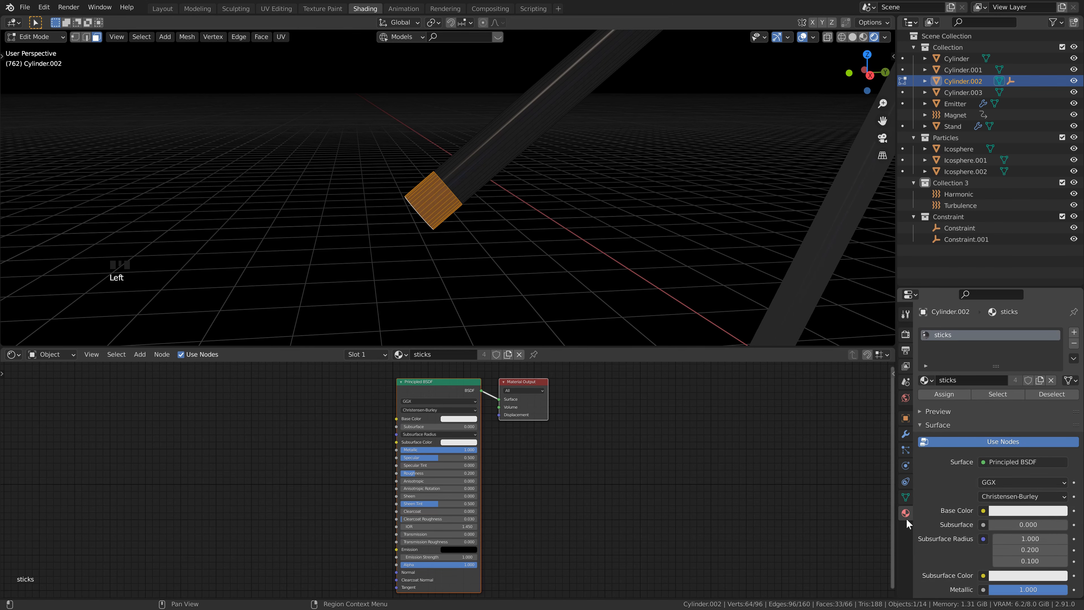
left_click(949, 335)
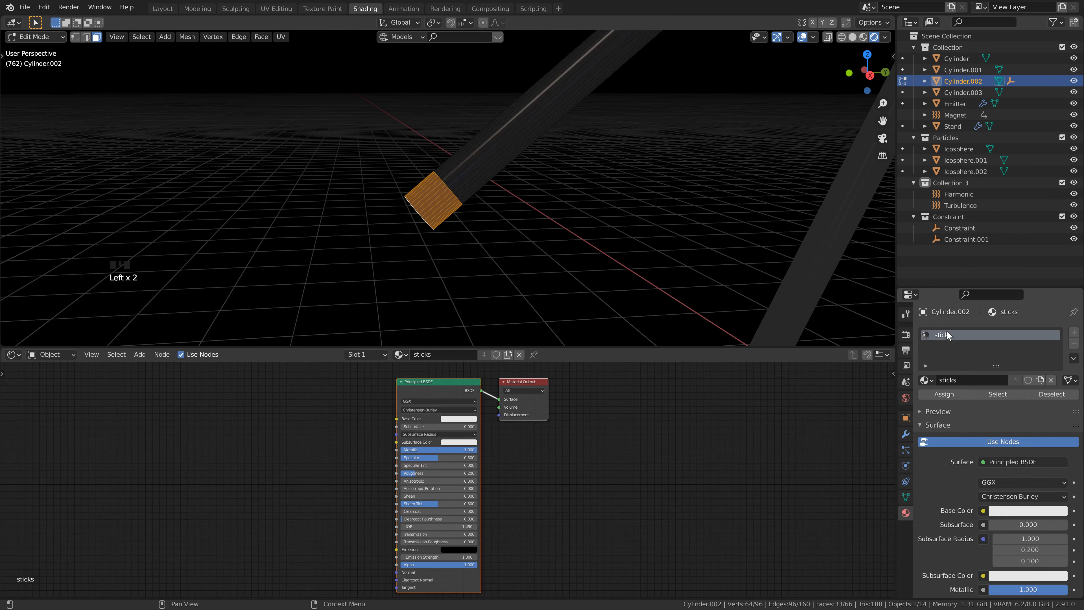
left_click(1074, 332)
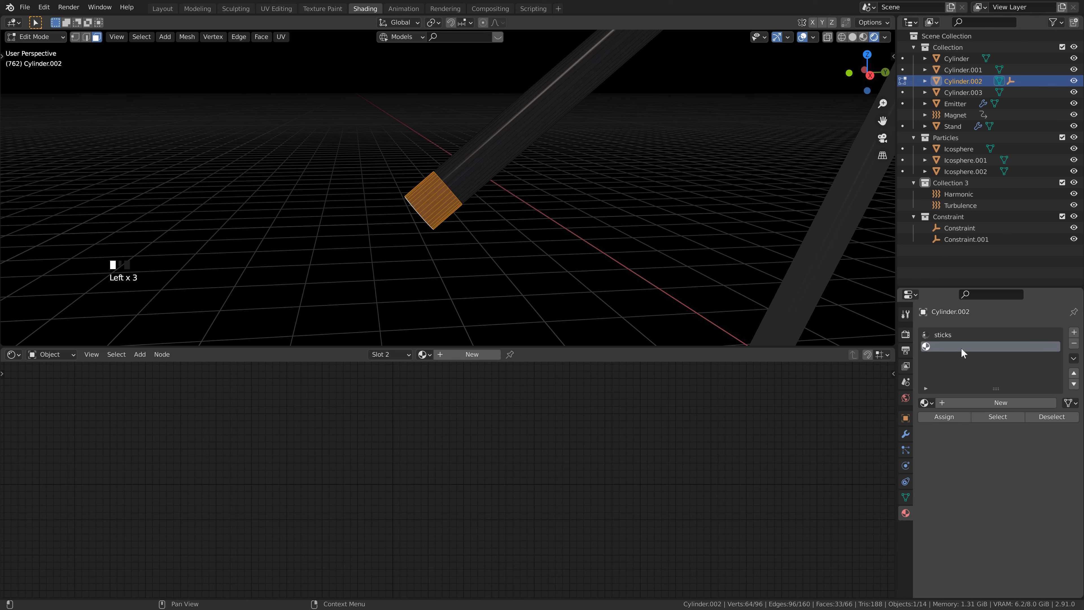
left_click(963, 402)
Step: Change the tip material's surface shader to Emission with a strength of 25.000
scroll(1005, 493, "down", 2)
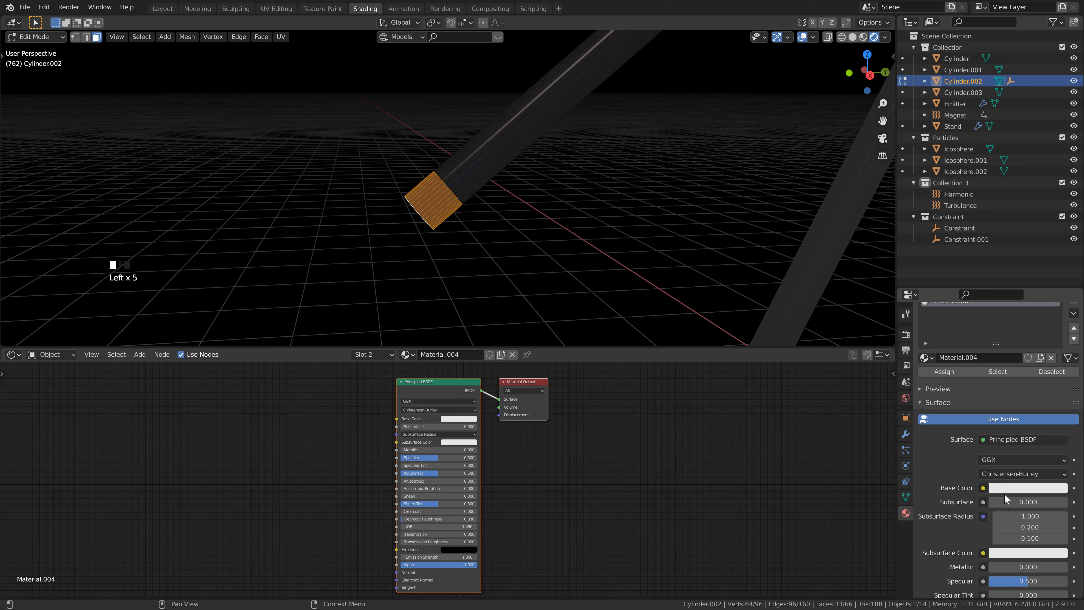
left_click(1016, 440)
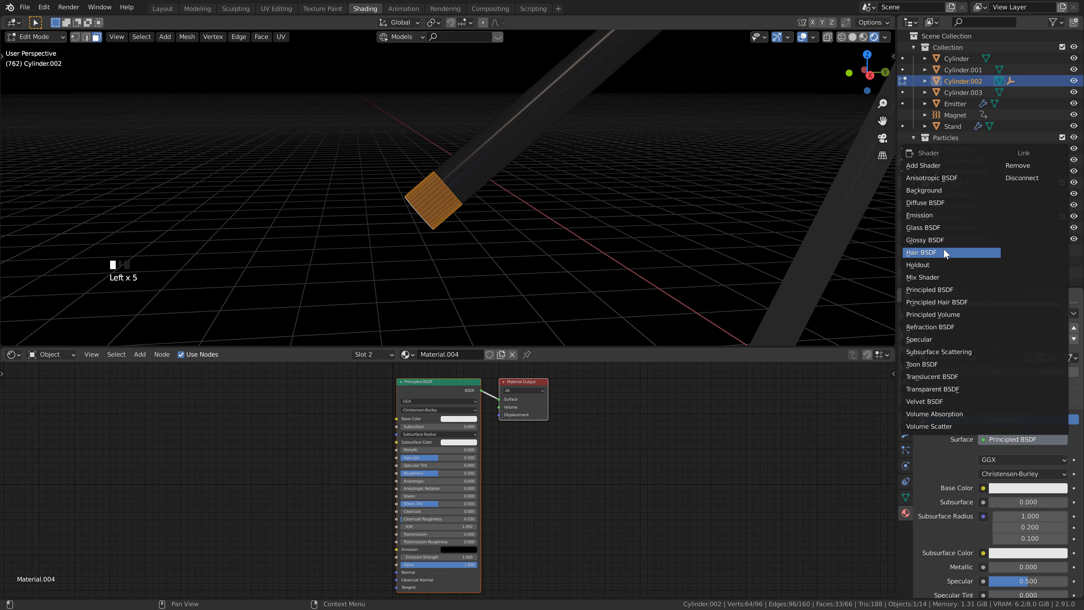
left_click(936, 215)
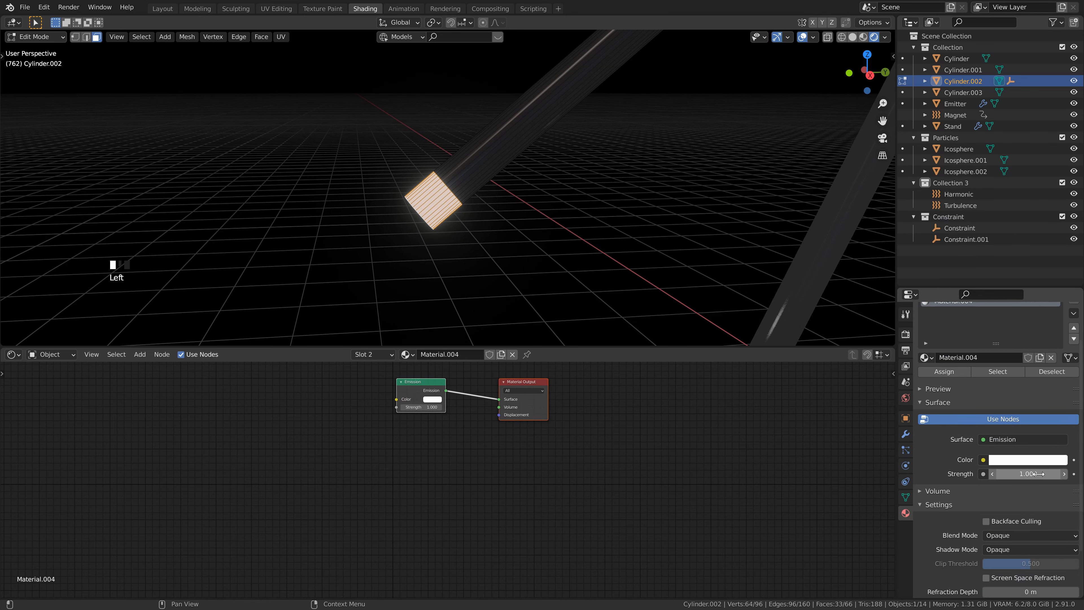
left_click_drag(1039, 474, 1067, 474)
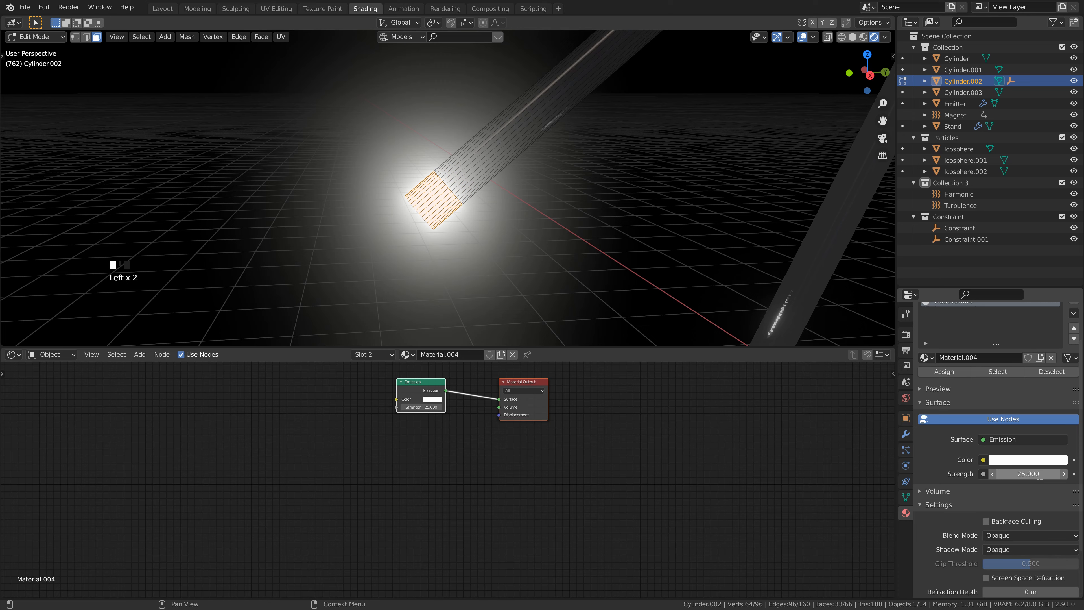
Step: Set the tip's emission color to blue with hue 0.590 and saturation 0.860, and return to Object Mode
left_click(1034, 461)
left_click(1023, 309)
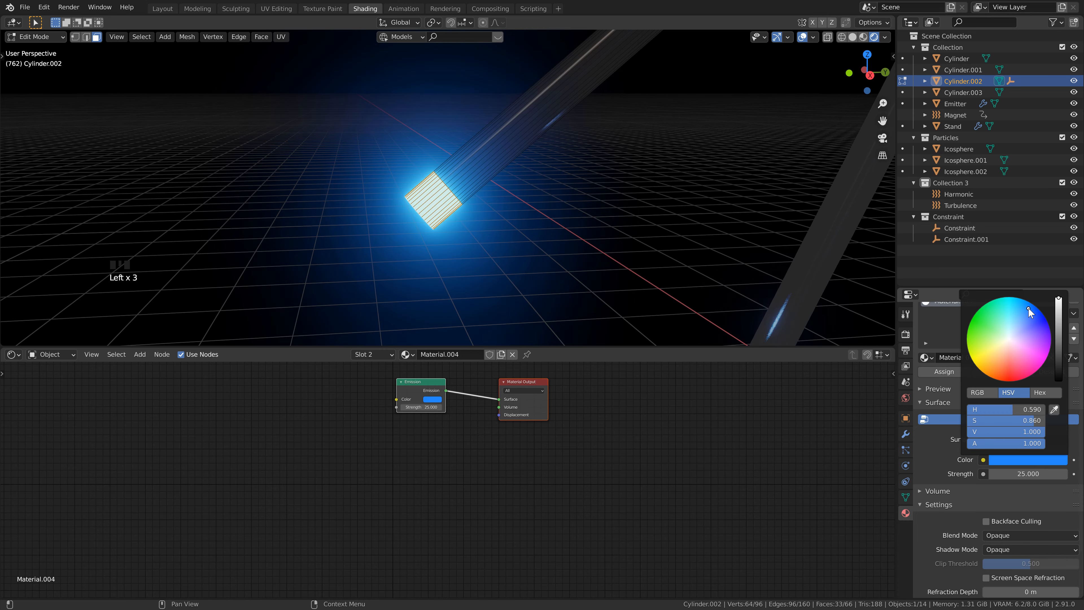
key("Tab")
scroll(505, 195, "down", 10)
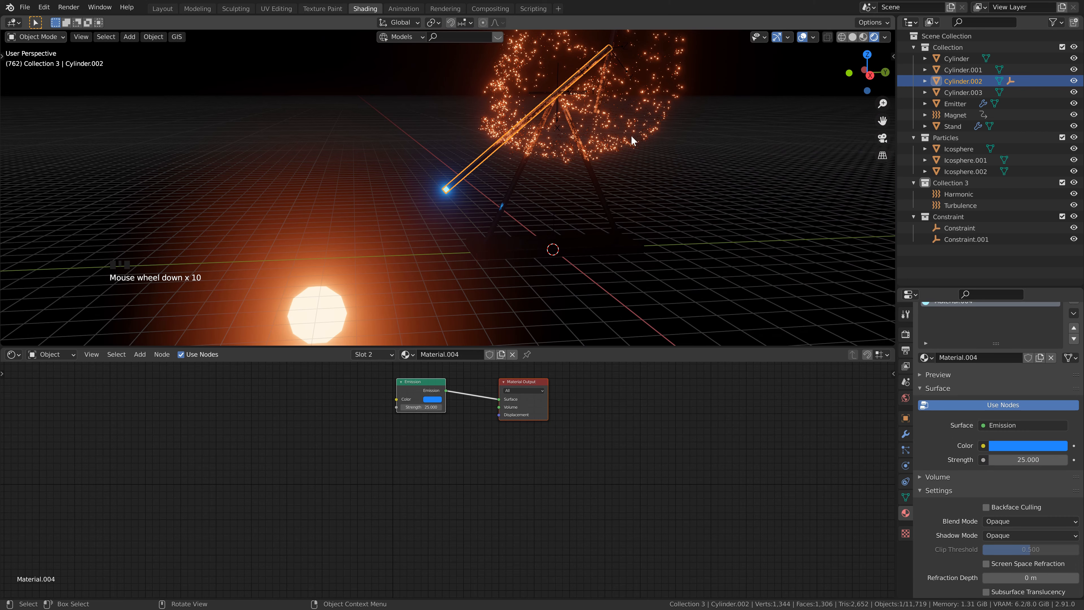
Step: Save the file and add a mesh plane at the base of the stand
key("ctrl+s")
middle_click_drag(573, 179, 510, 207, "shift")
scroll(528, 221, "down", 1)
left_click(596, 227)
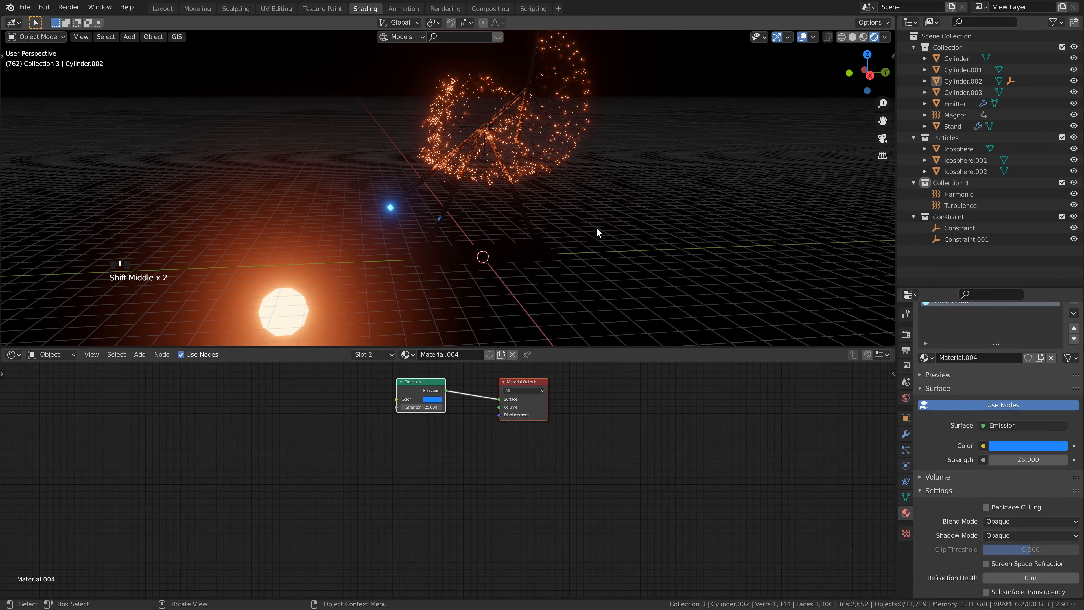
key("shift+a")
mouse_move(598, 28)
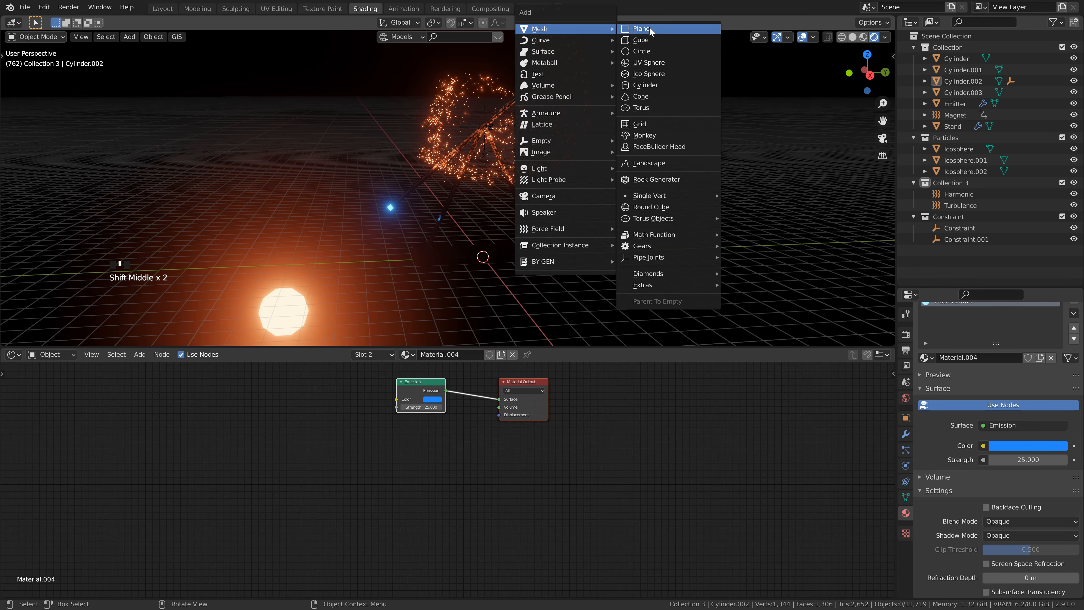
left_click(656, 27)
Step: Scale the plane by 75 and shift it horizontally about -38.1 m in X and 18.7 m in Y
scroll(492, 311, "down", 4)
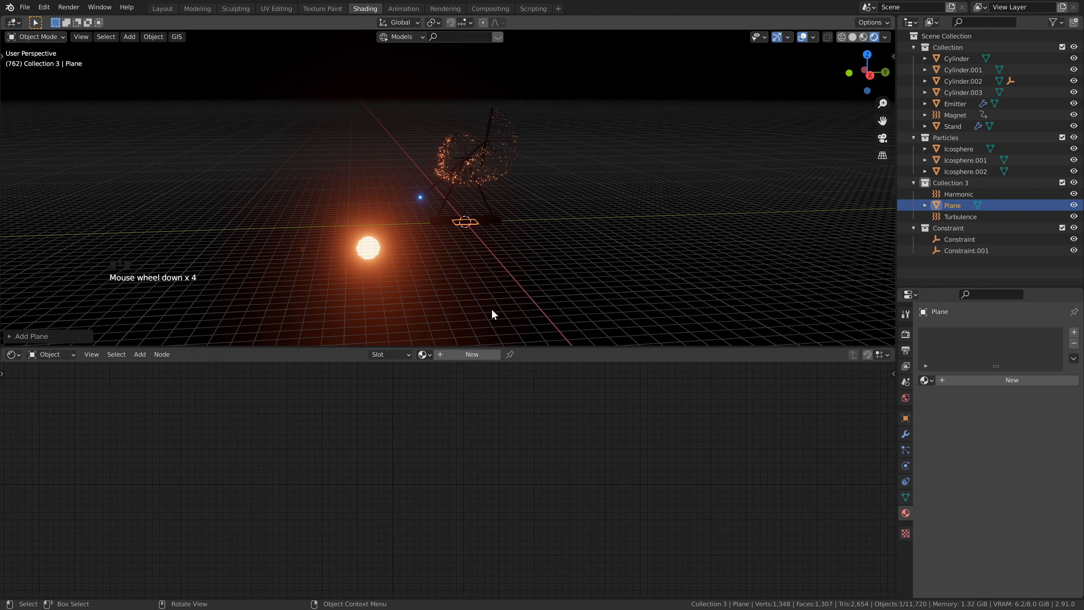
middle_click_drag(502, 235, 528, 247)
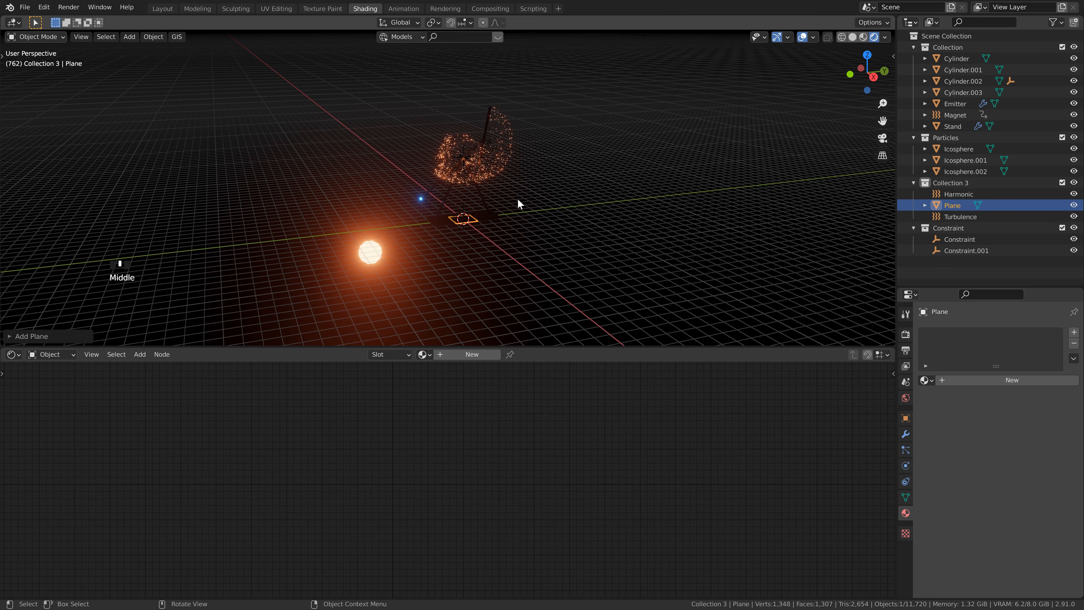
type("s75")
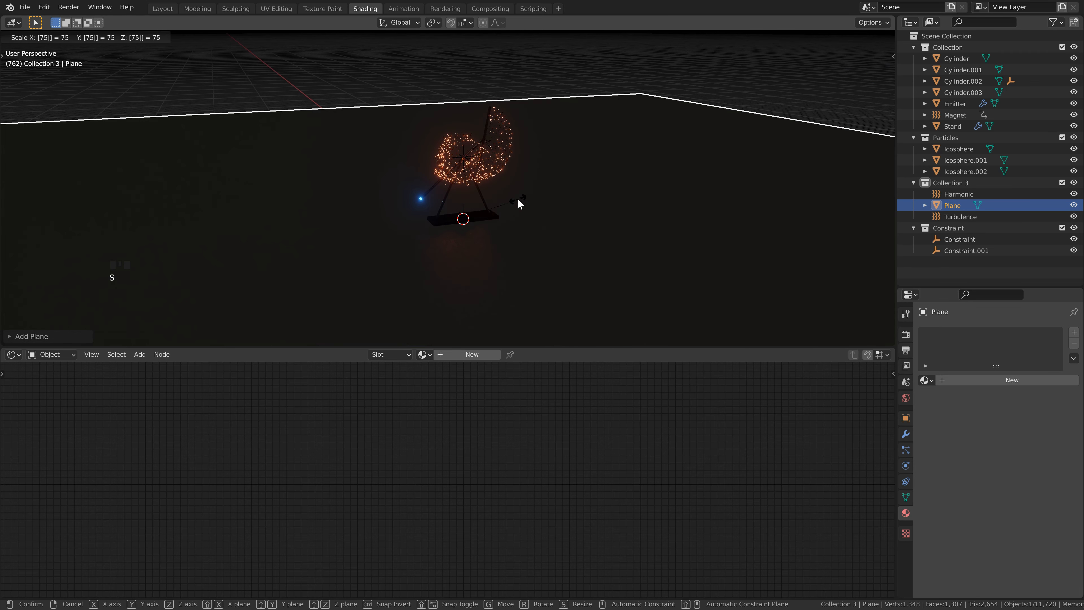
key("Return")
scroll(456, 241, "down", 6)
key("g")
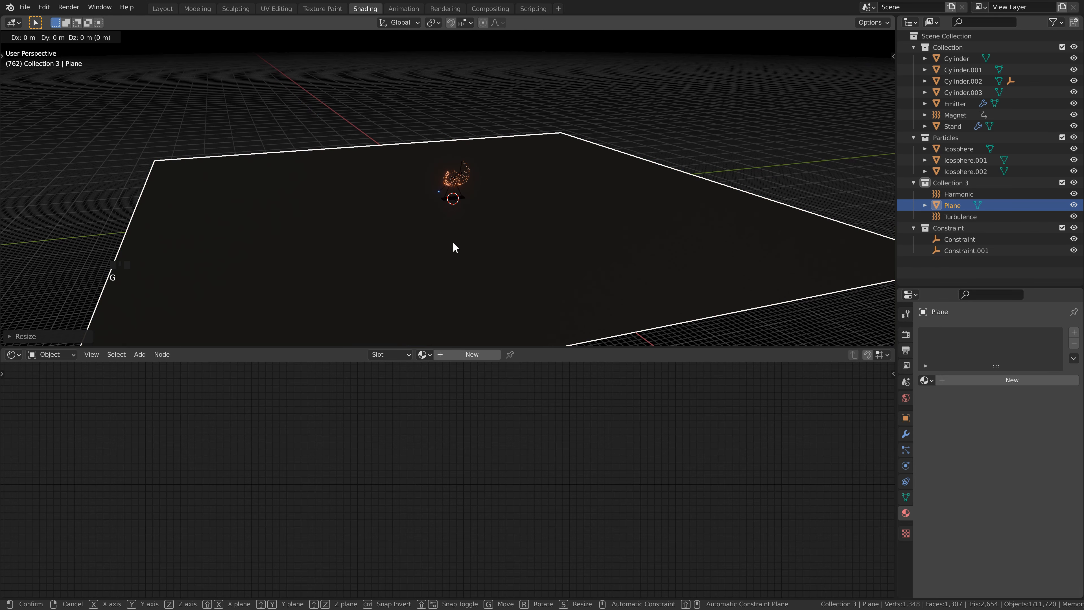
key("shift+z")
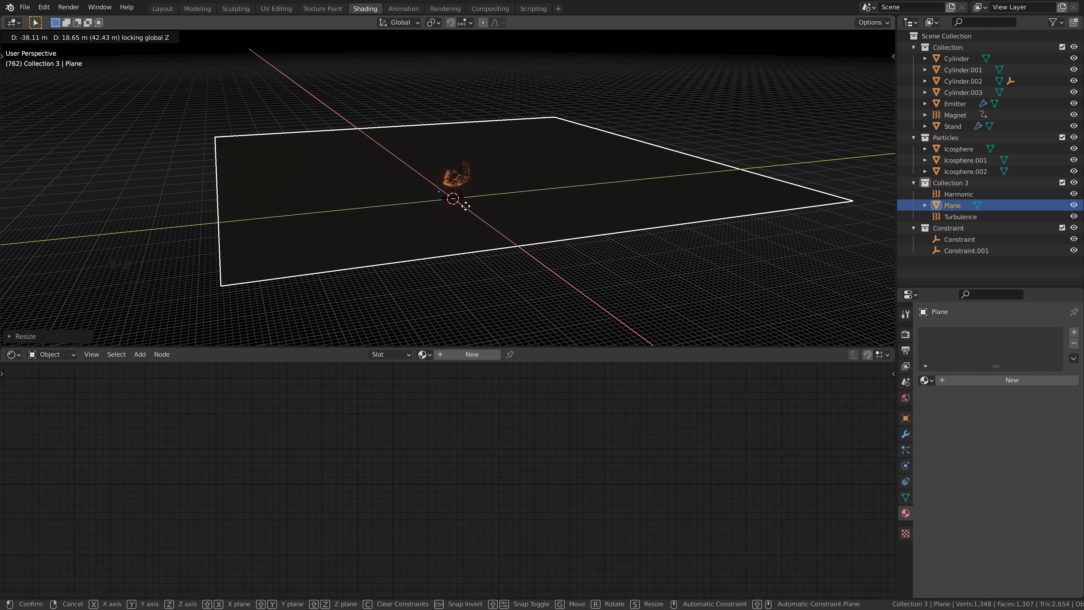
left_click(466, 206)
scroll(466, 218, "up", 5)
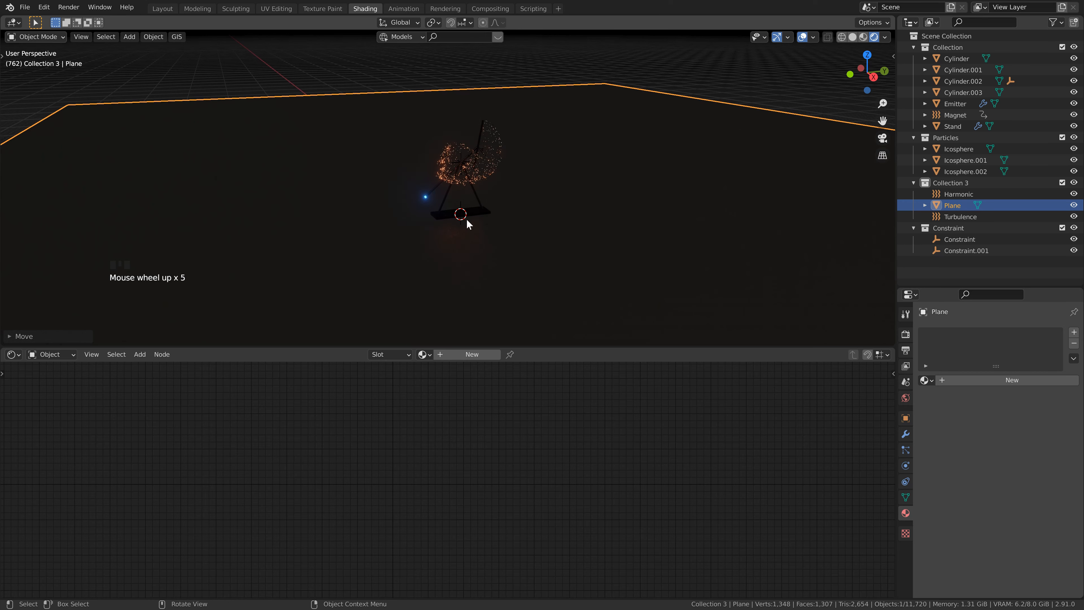
Step: Subdivide the plane's mesh with 100 cuts in Edit Mode and return to Object Mode
scroll(465, 219, "down", 1)
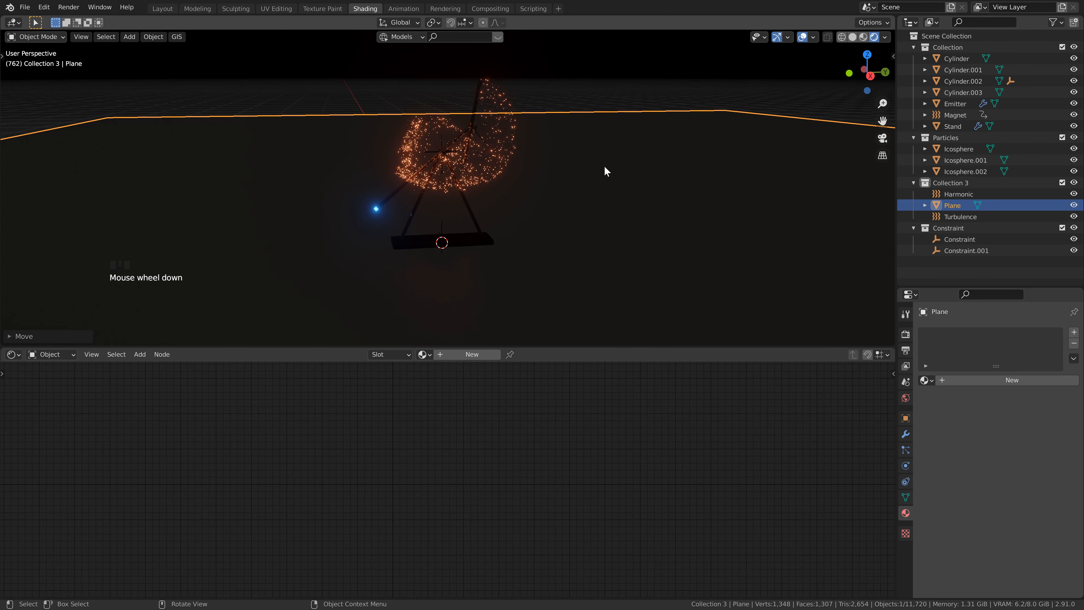
key("Tab")
right_click_drag(601, 198, 577, 216)
left_click(6, 337)
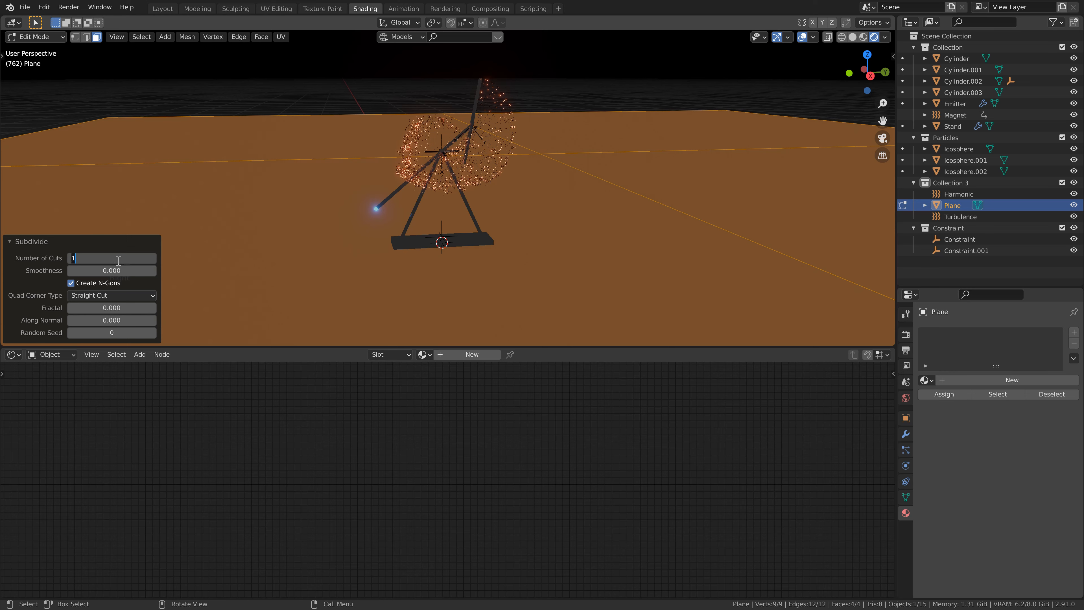
key("Return")
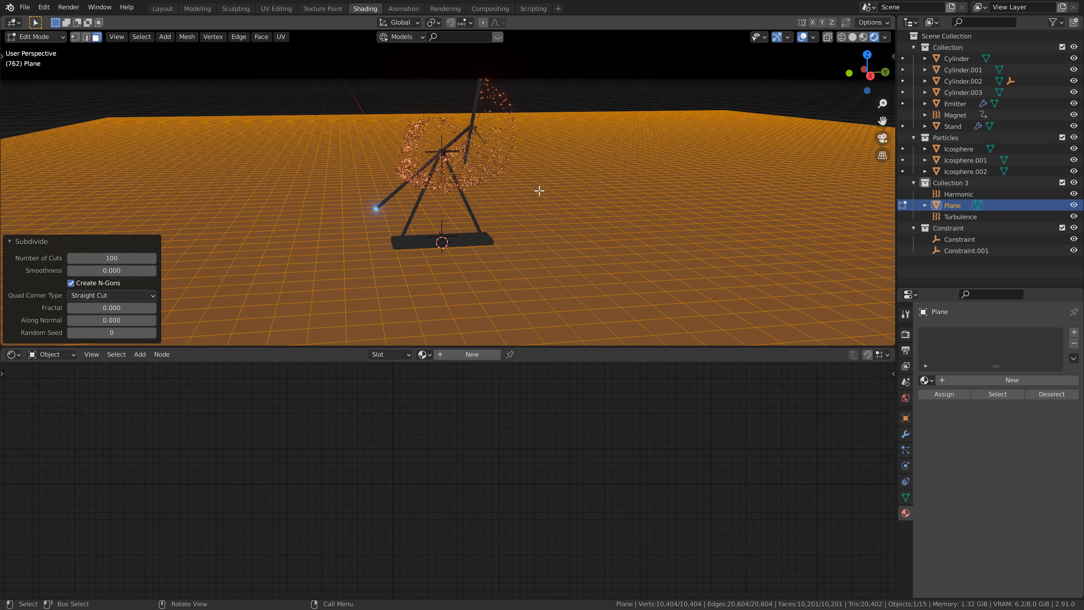
key("Tab")
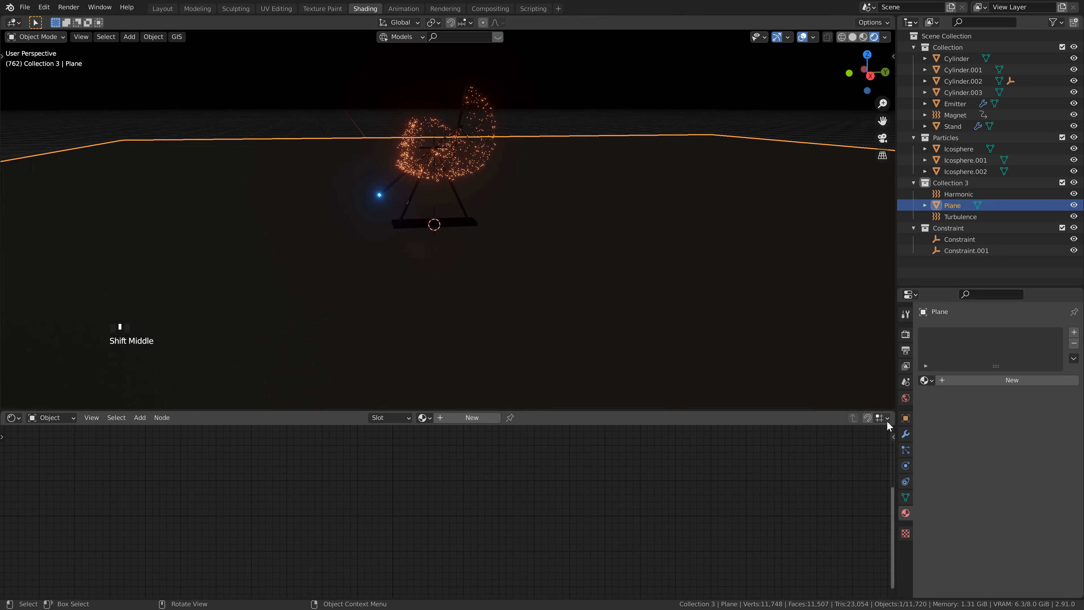
Step: Add a Wireframe modifier to the ground plane
left_click(906, 434)
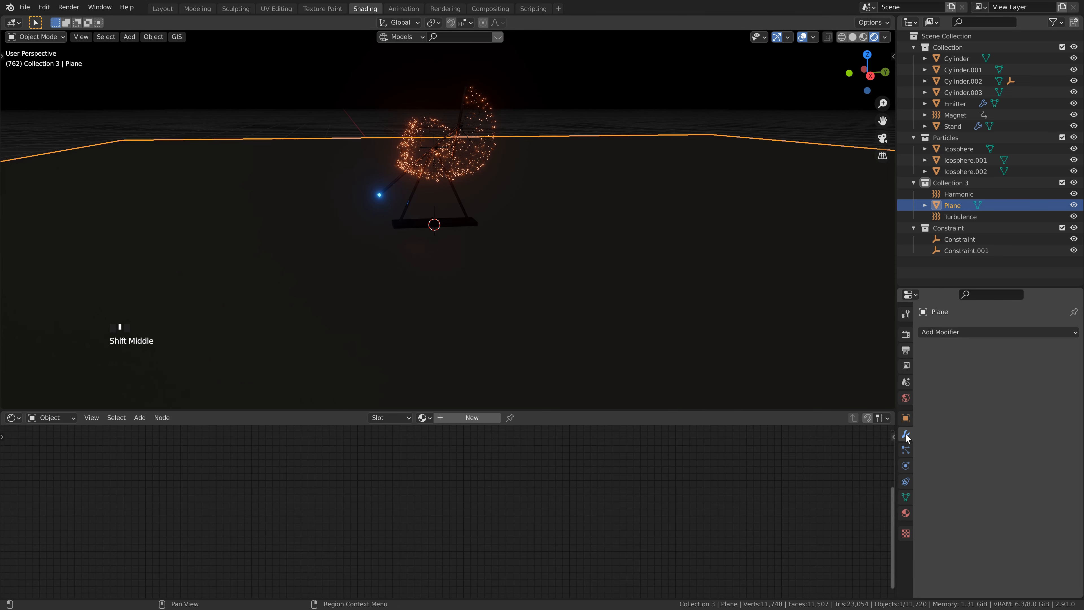
left_click(967, 333)
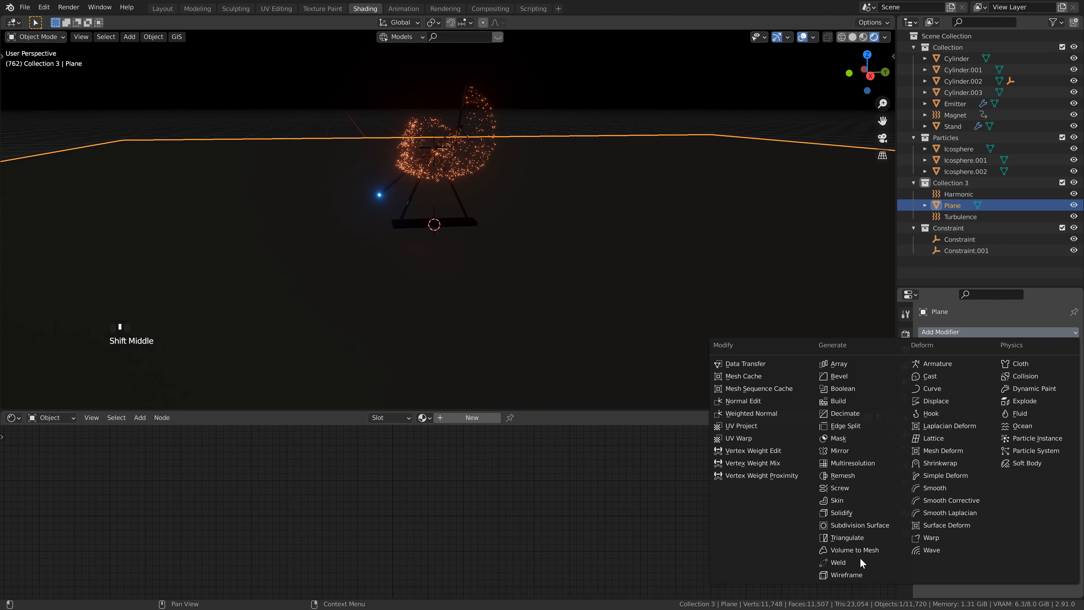
left_click(859, 575)
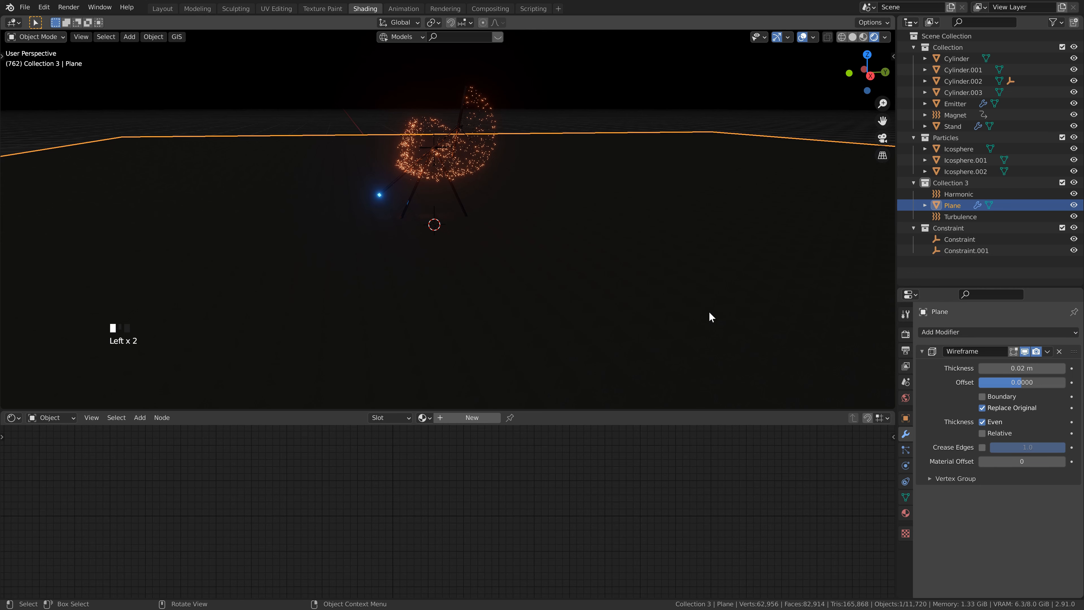
Step: Switch the viewport to solid shading and apply the ground plane's scale
mouse_move(389, 261)
middle_mouse_down()
mouse_move(399, 288)
mouse_move(431, 279)
mouse_move(426, 260)
mouse_move(448, 286)
middle_mouse_up()
left_click(853, 38)
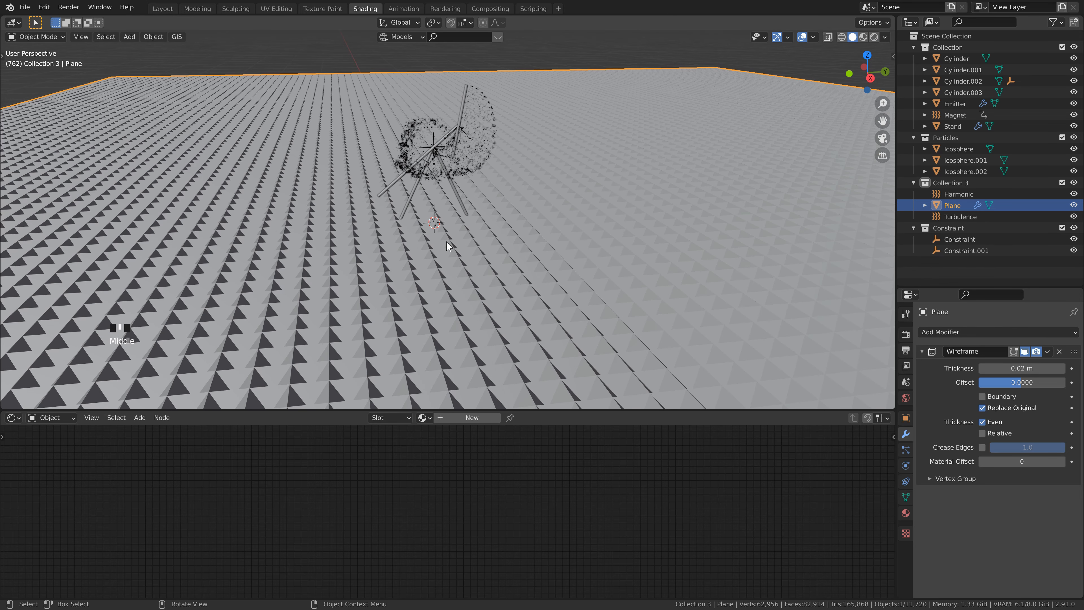
key("ctrl+a")
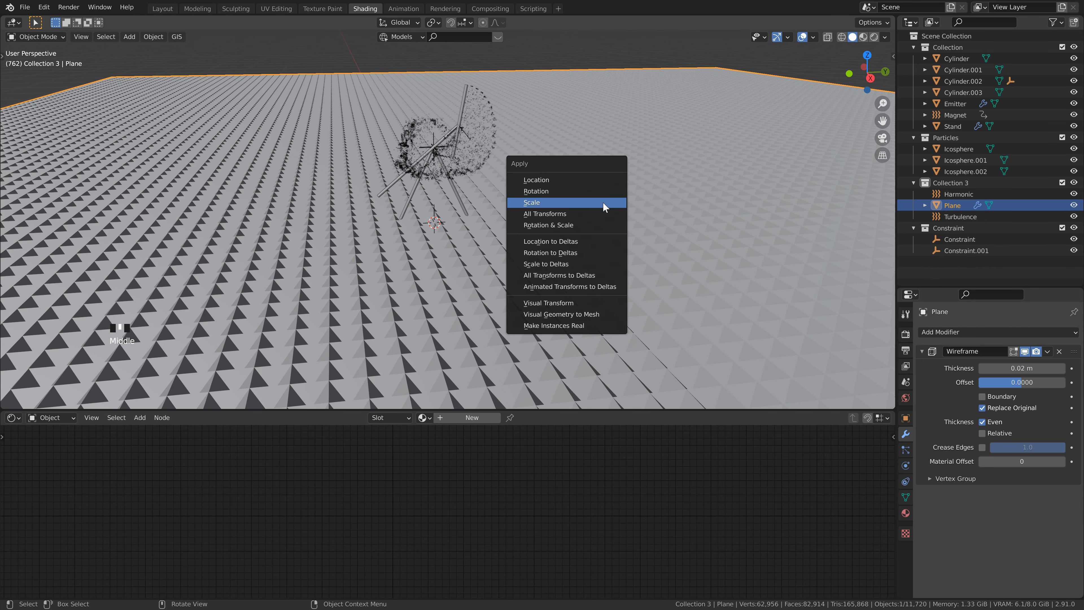
left_click(603, 202)
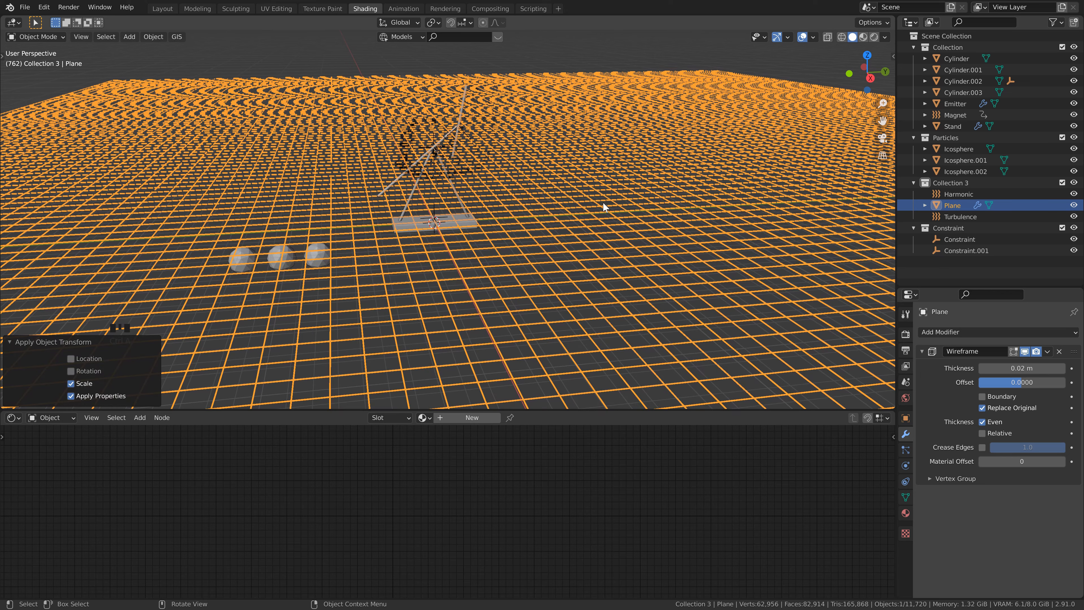
Step: Turn off Replace Original in the Wireframe modifier and set its thickness to 0.1 m
scroll(515, 254, "up", 2)
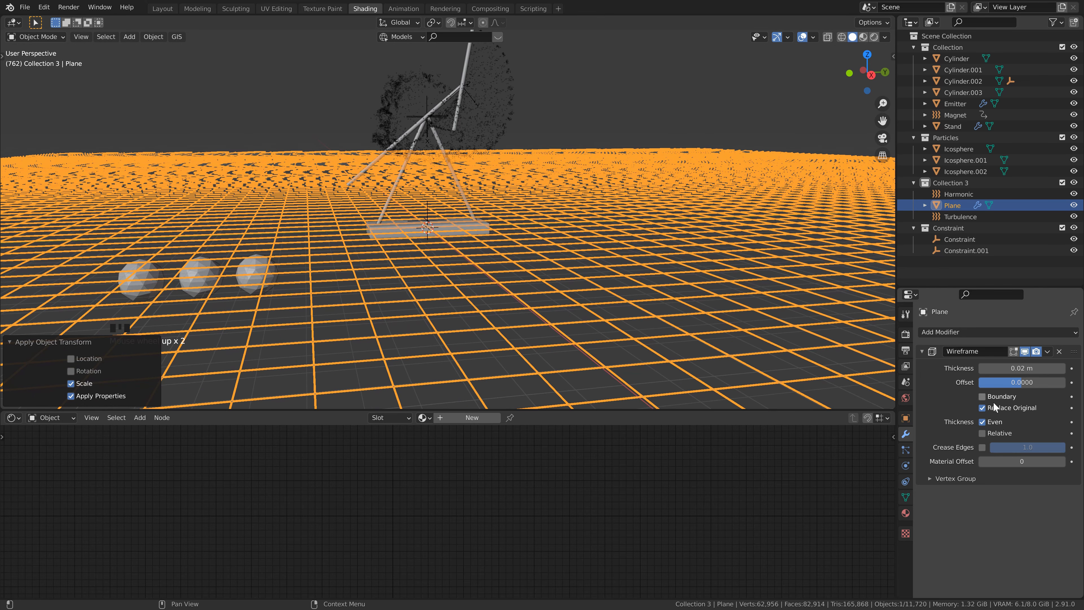
left_click(983, 409)
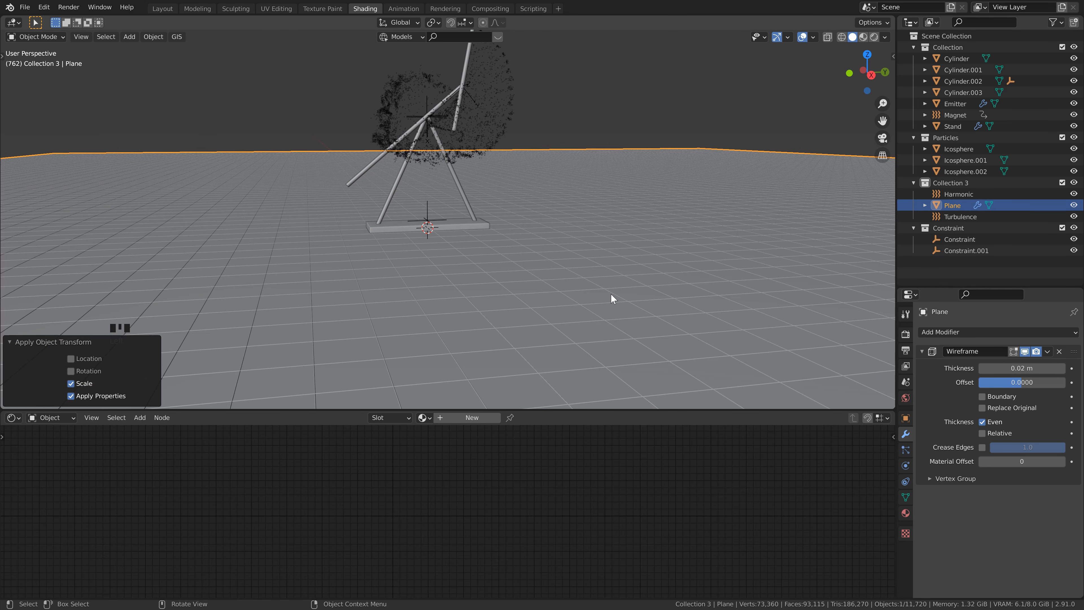
left_click(1027, 368)
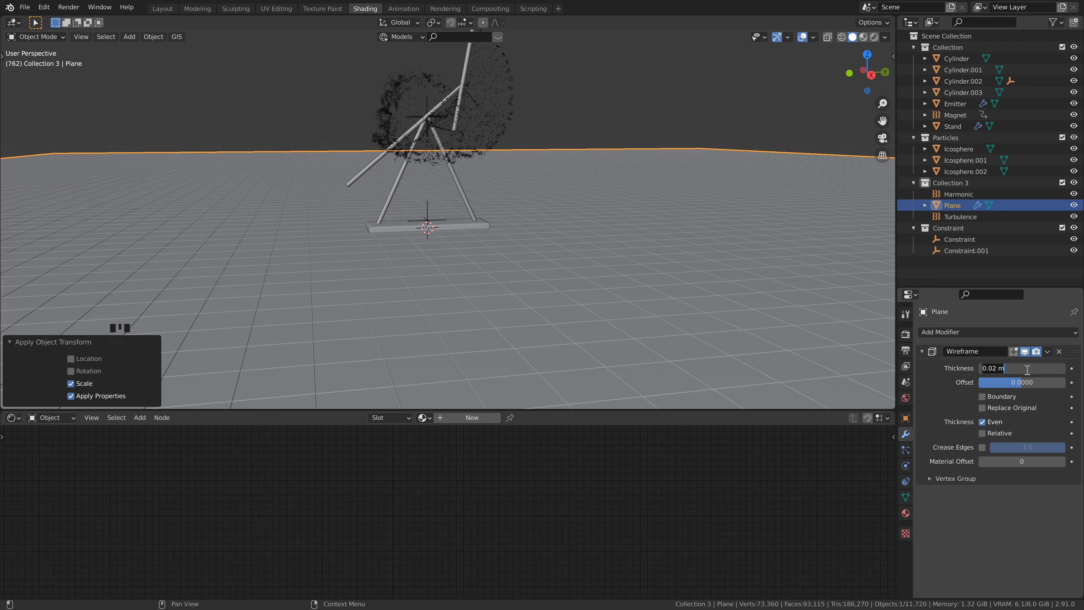
type("0.1")
key("Return")
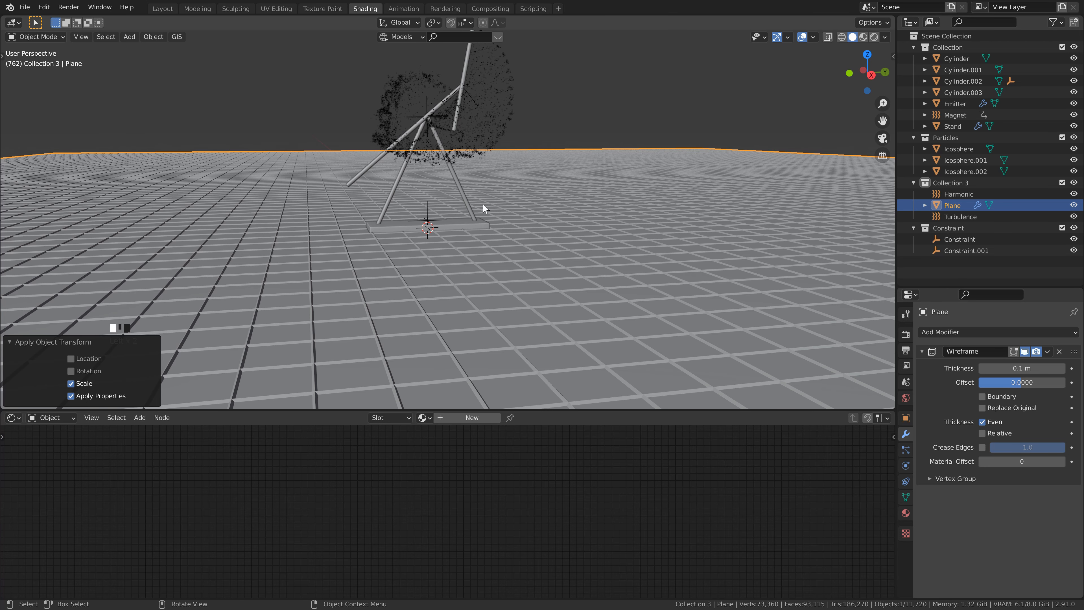
Step: Lower the ground plane about 0.3 m along Z below the stand's base and save the file
key("g")
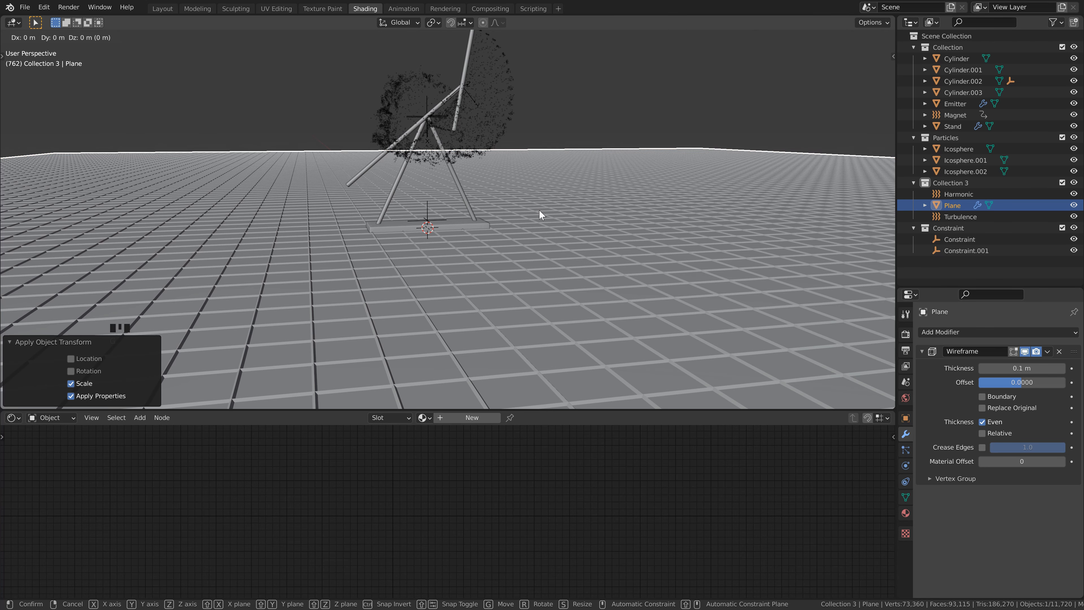
key("z")
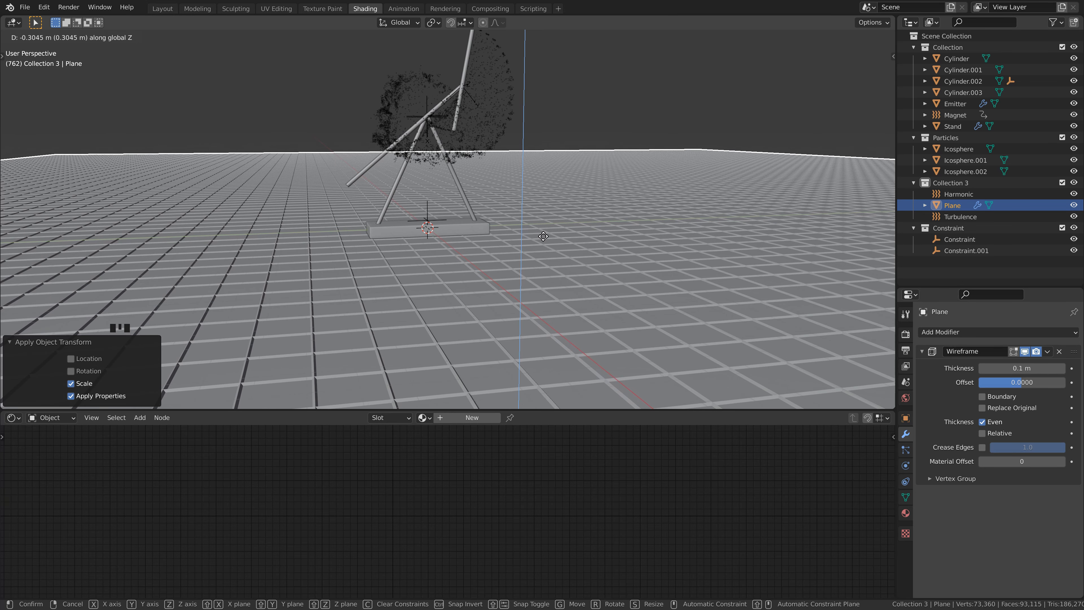
left_click(544, 236)
key("ctrl+s")
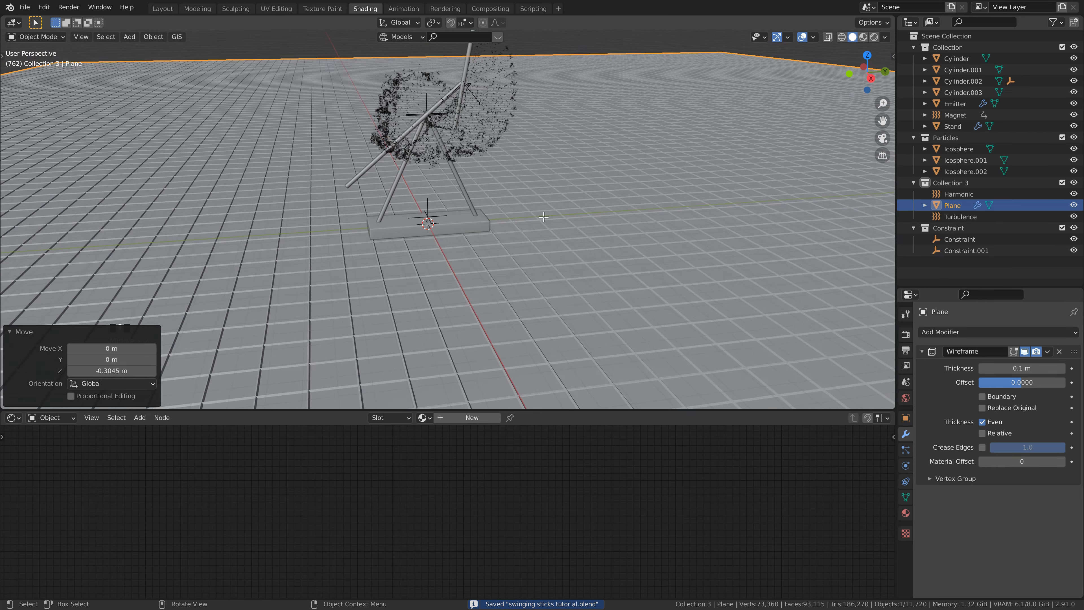
Step: Enable proportional editing in Edit Mode with vertex selection and select one ground vertex beside the stand on its positive Y side
key("Tab")
middle_click_drag(545, 182, 547, 165)
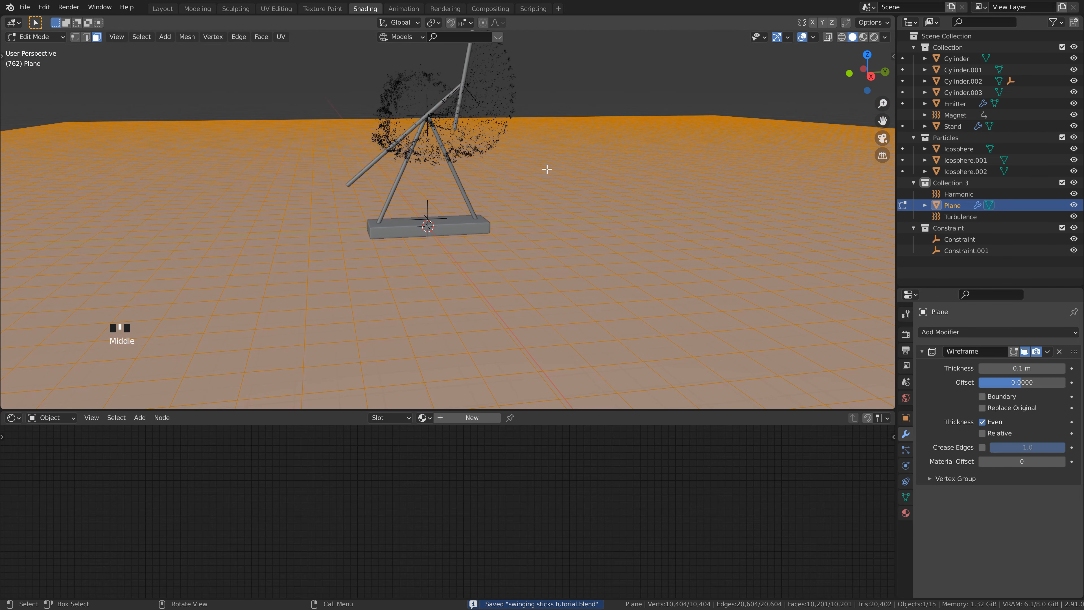
middle_click_drag(547, 169, 583, 225)
key("1")
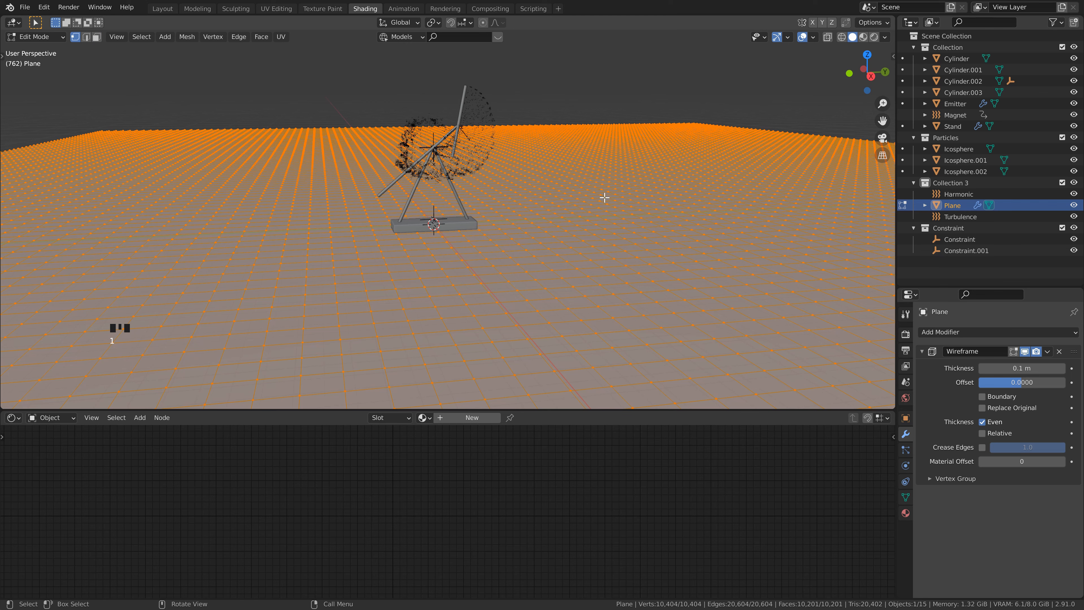
left_click(483, 23)
left_click(639, 185)
left_click(589, 212)
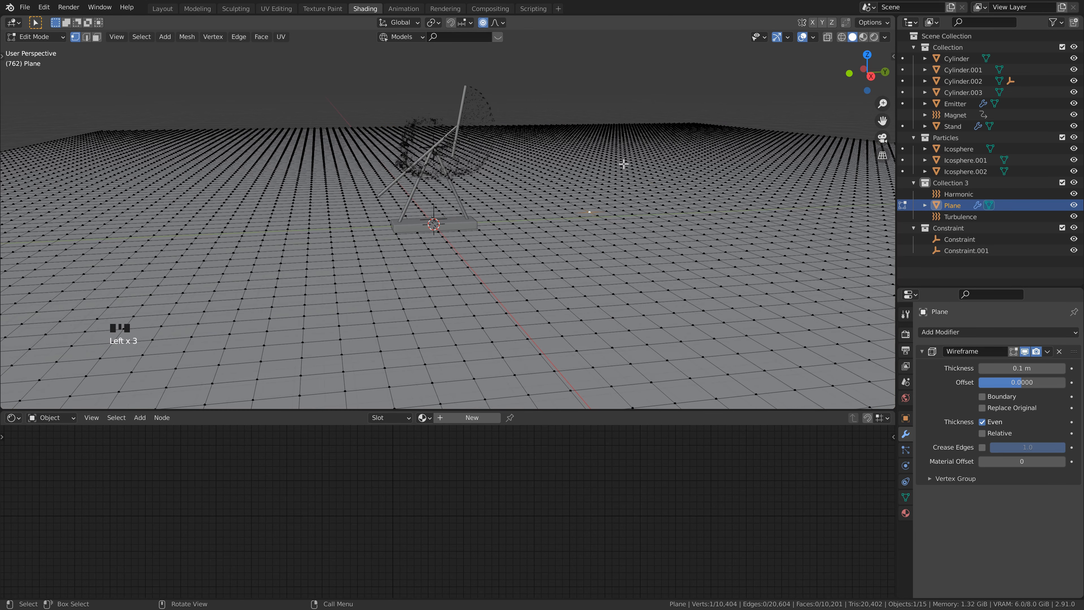
Step: Raise the selected vertex about 2 m along Z with a smooth proportional size of about 9.85 to form a low hill
key("g")
key("z")
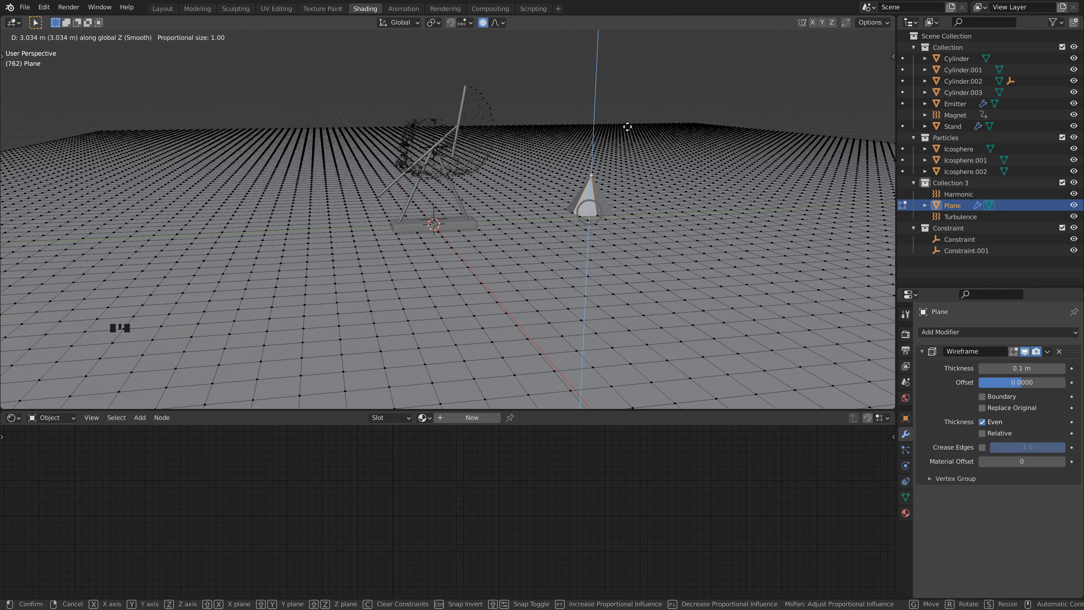
scroll(628, 112, "down", 19)
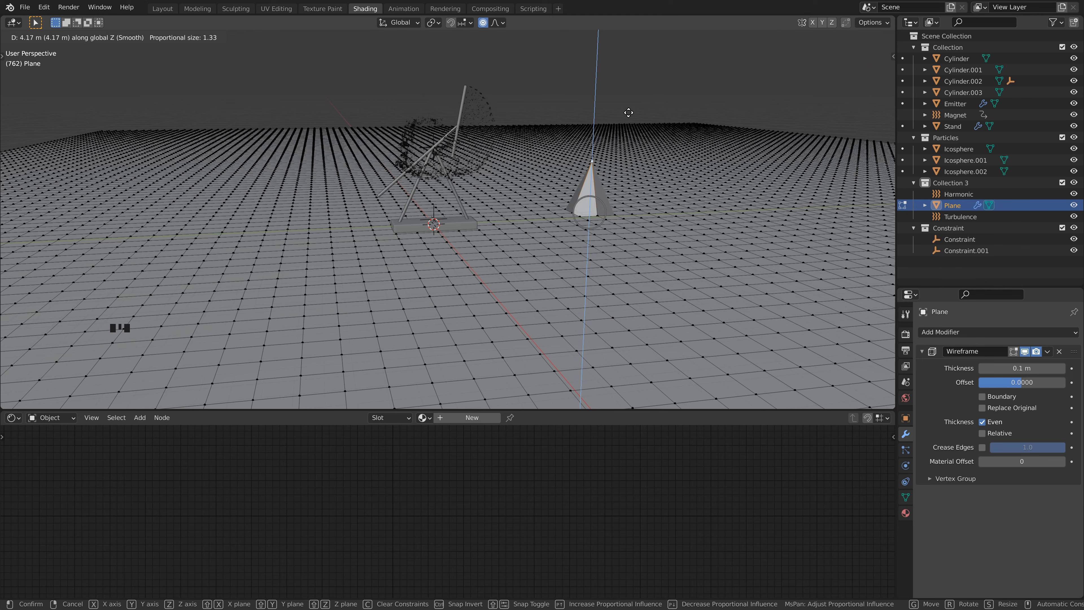
scroll(630, 112, "down", 3)
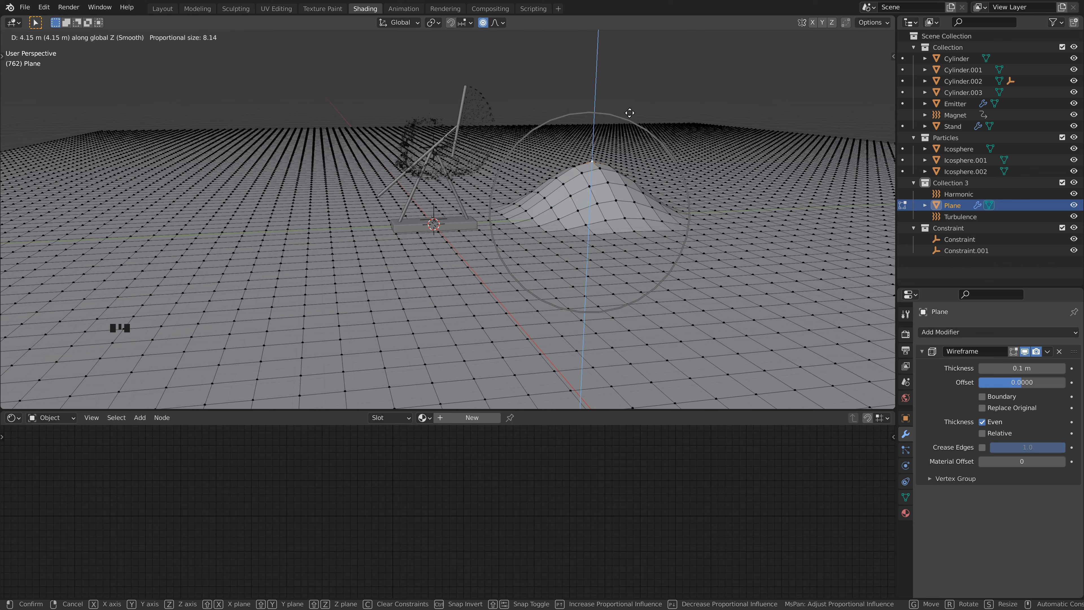
scroll(637, 140, "down", 2)
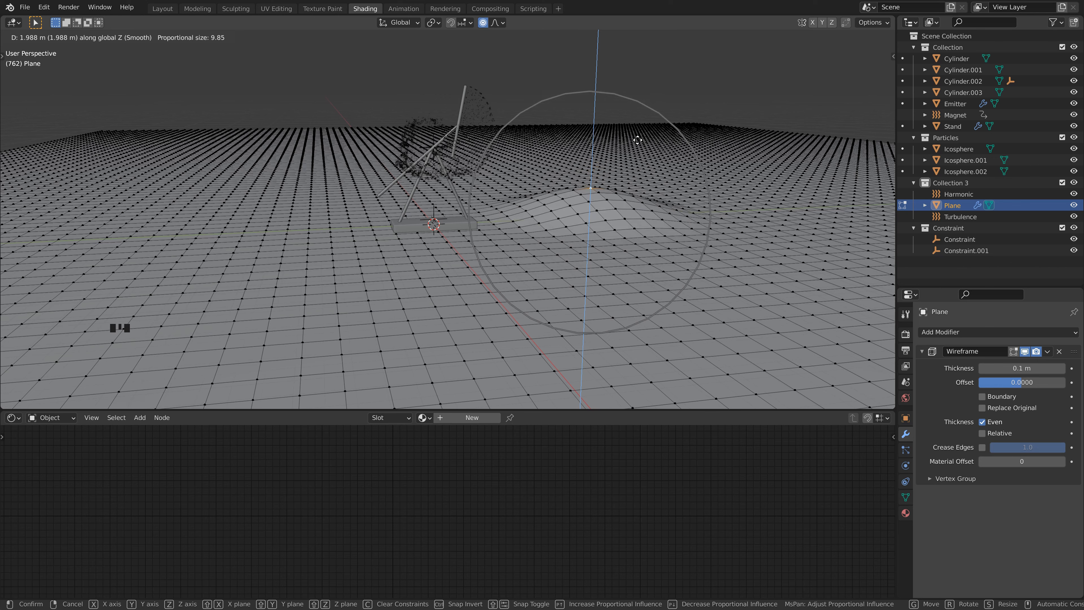
left_click(620, 149)
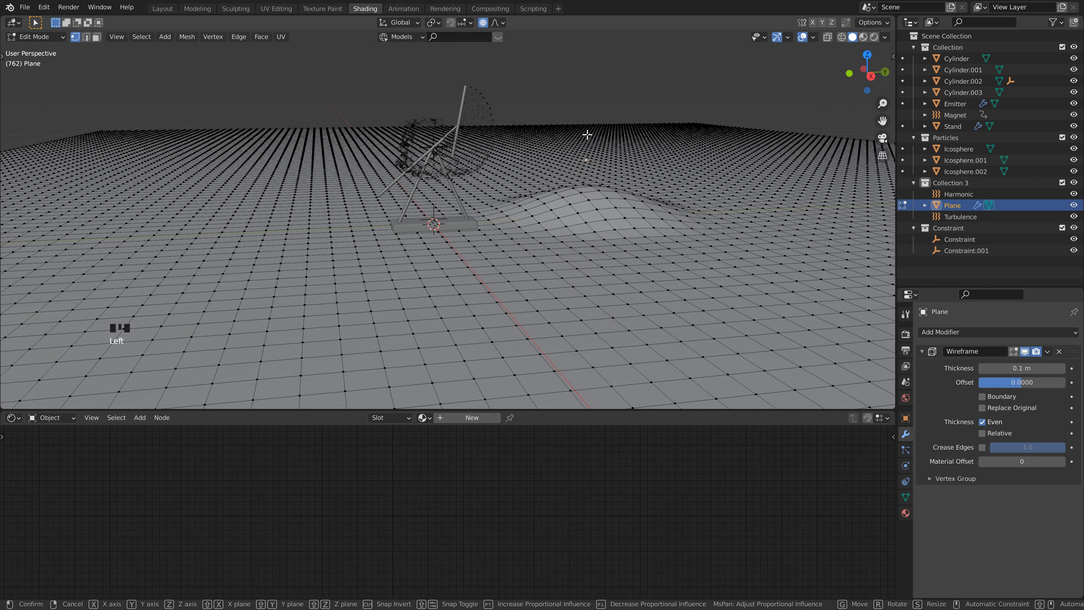
Step: Raise a ground vertex farther behind the low hill about 9 m along Z with a proportional size of about 37.4
key("g")
key("z")
scroll(591, 73, "down", 7)
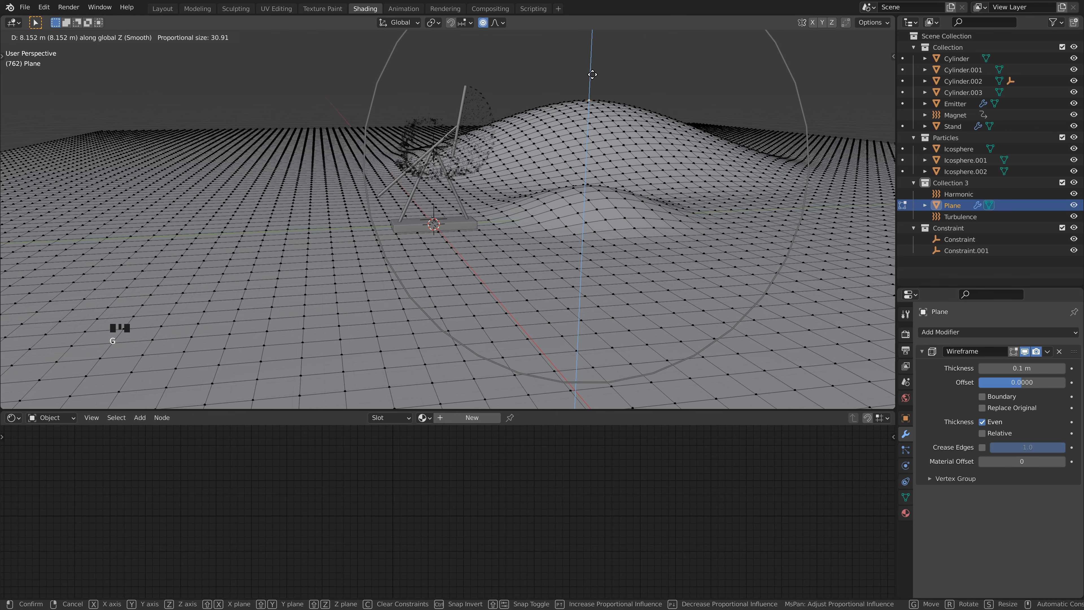
left_click(492, 117)
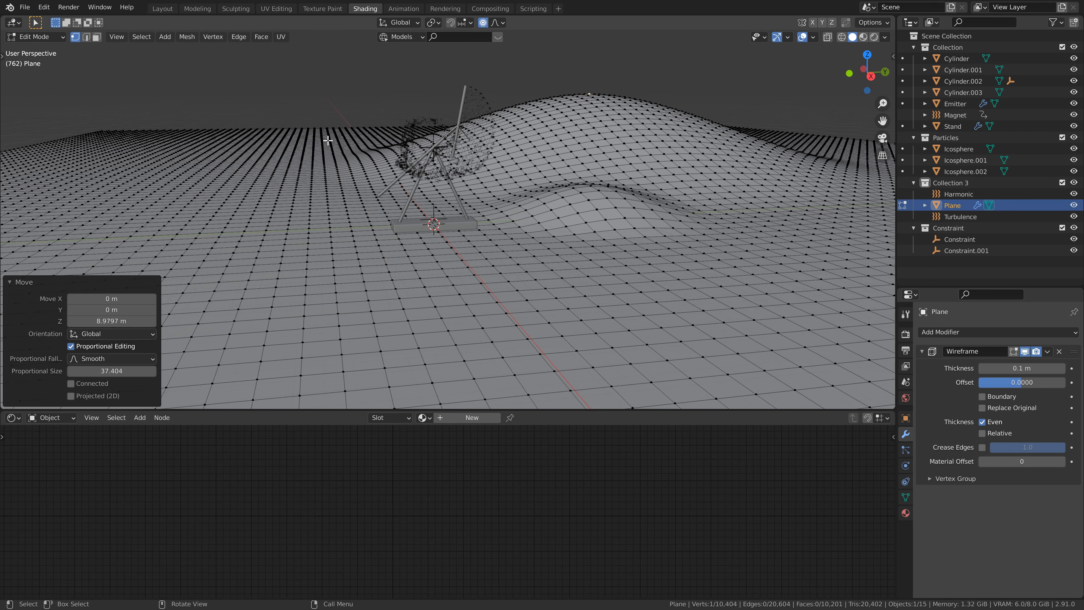
Step: Raise the ground vertex behind the stand's negative Y side about 13.3 m along Z with a proportional size of about 49.8, and return to Object Mode
key("g")
key("z")
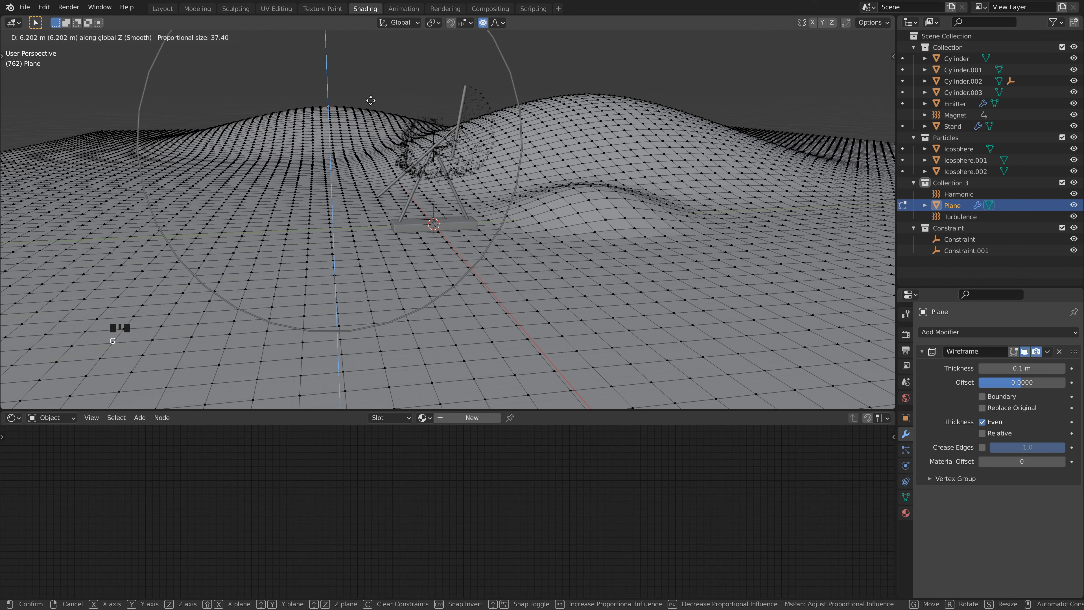
scroll(368, 98, "down", 5)
scroll(367, 84, "up", 20)
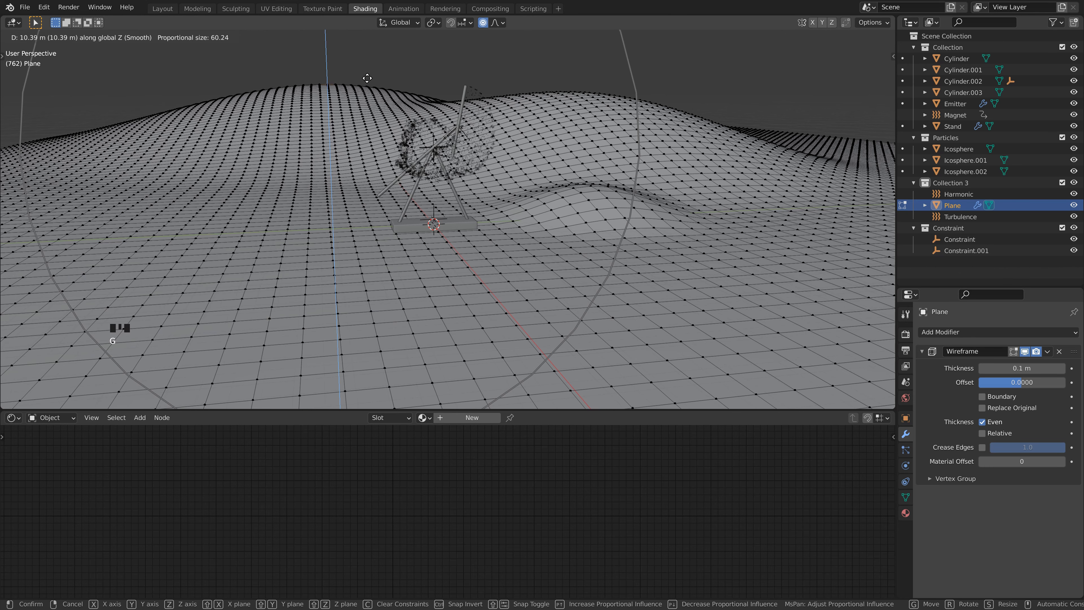
left_click(317, 257)
scroll(543, 299, "up", 4)
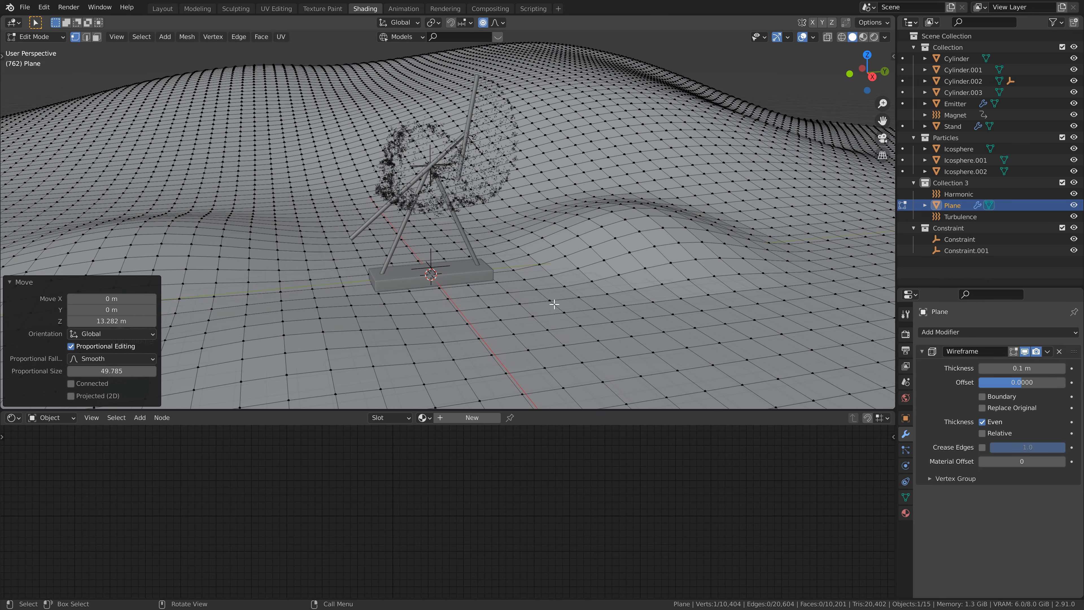
key("Tab")
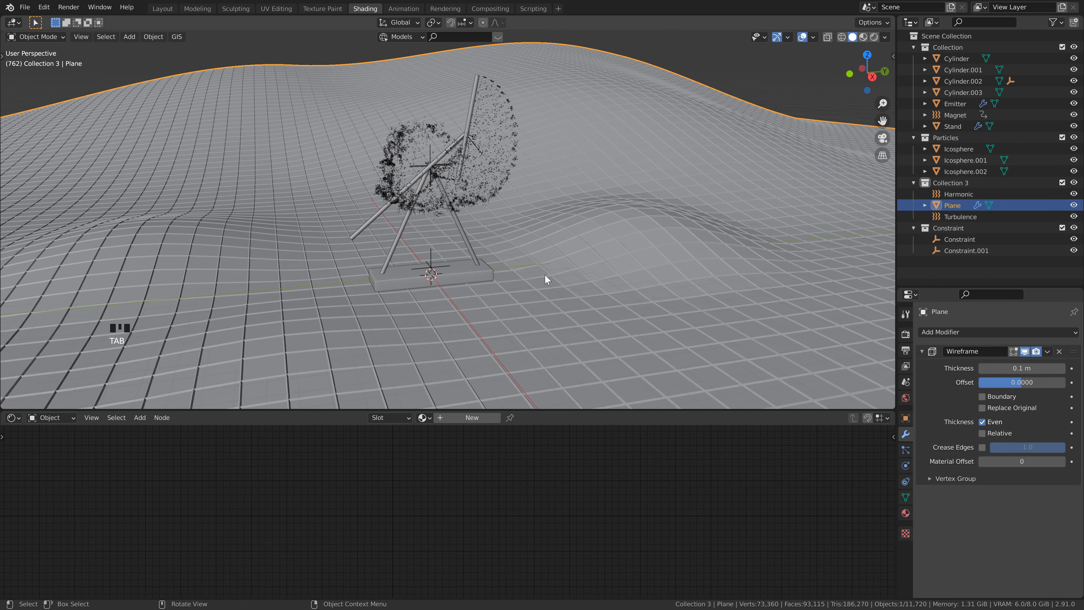
key("ctrl")
scroll(544, 274, "down", 2)
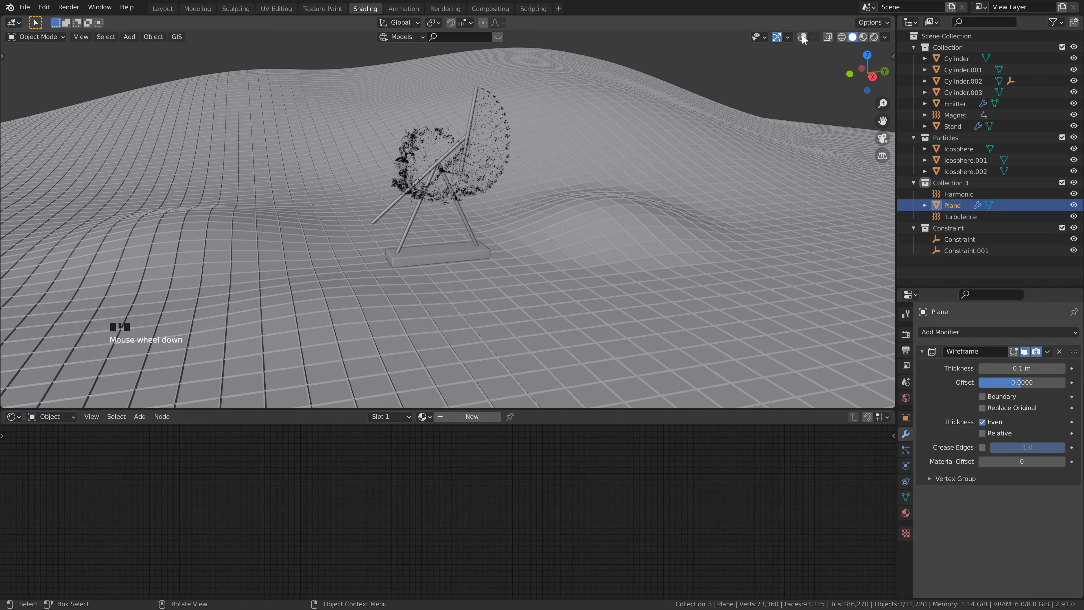
Step: Add a point light in the Layout workspace and raise it along Z above the stand
left_click(162, 9)
middle_click_drag(384, 98, 389, 90)
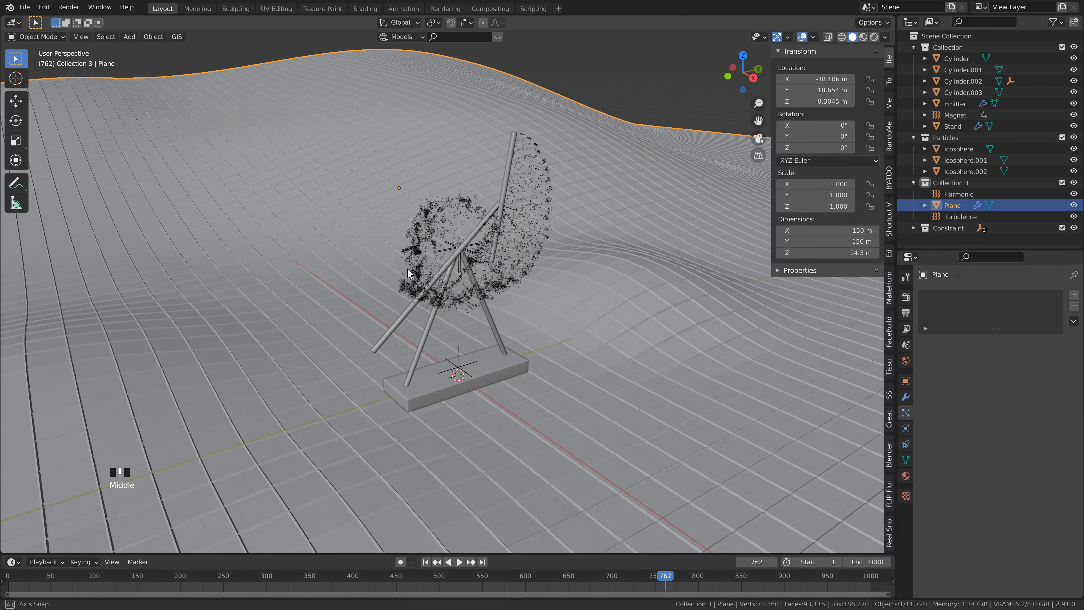
scroll(389, 89, "down", 5)
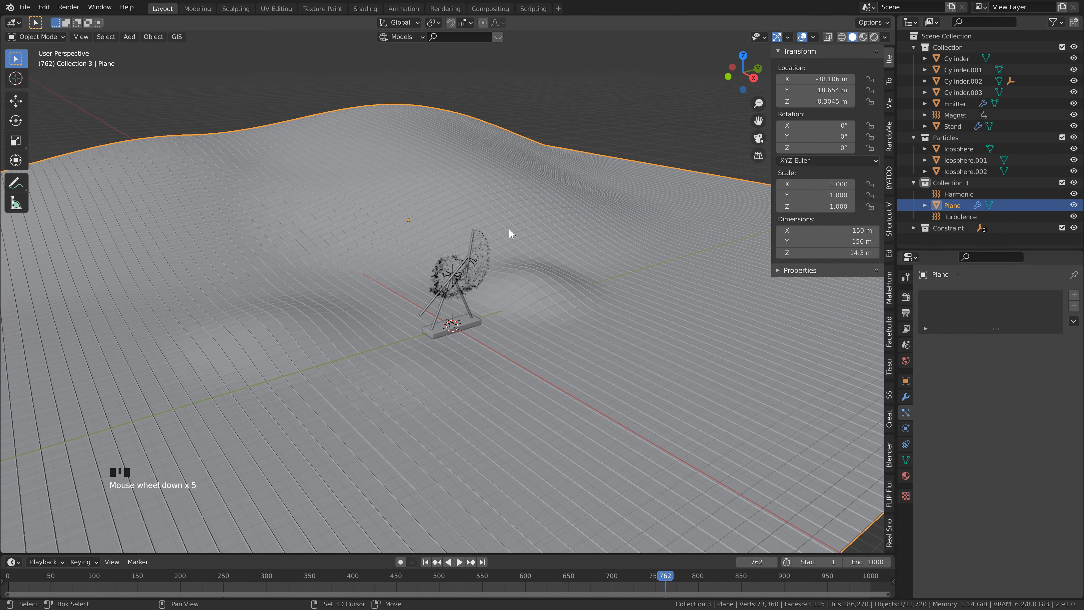
key("shift+a")
mouse_move(465, 477)
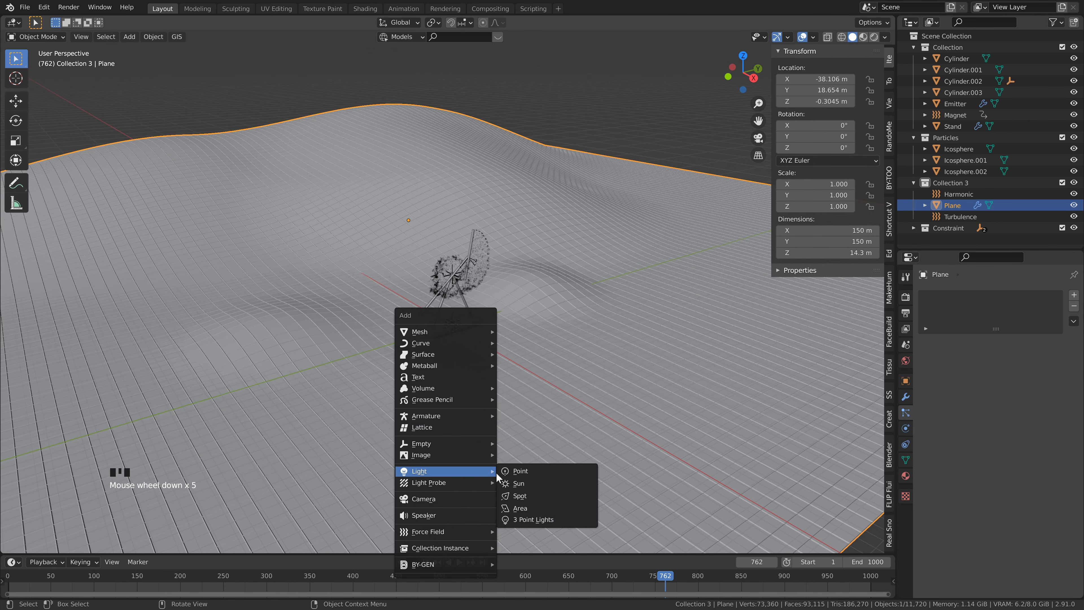
left_click(512, 471)
key("g")
key("z")
left_click(495, 218)
Step: Position the point light in front of the stand at about X 6.23 m, Y 2.11 m, Z 4.92 m
middle_click_drag(495, 218, 474, 295)
key("g")
left_click(540, 294)
key("g")
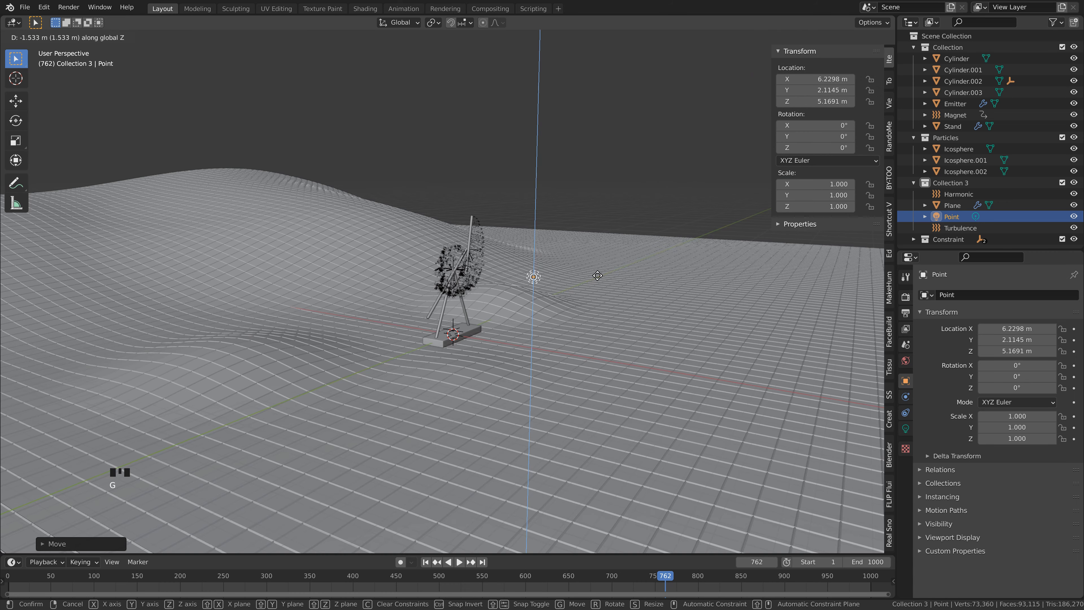
left_click(397, 353)
scroll(525, 318, "up", 3)
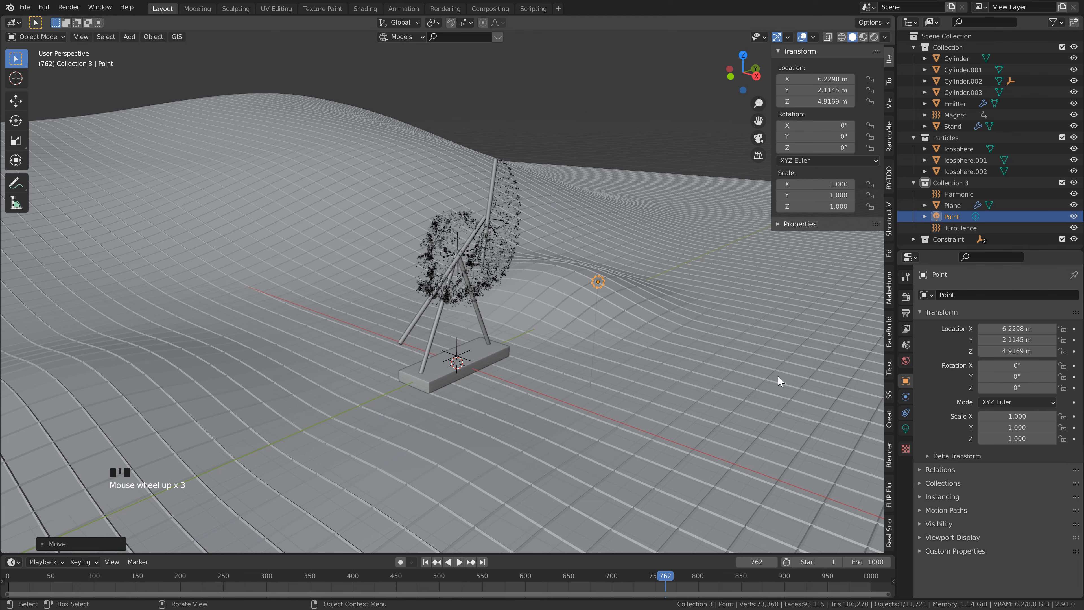
Step: Set the point light's power to 500 W, its color to bright blue and its radius to 1 m
left_click(906, 428)
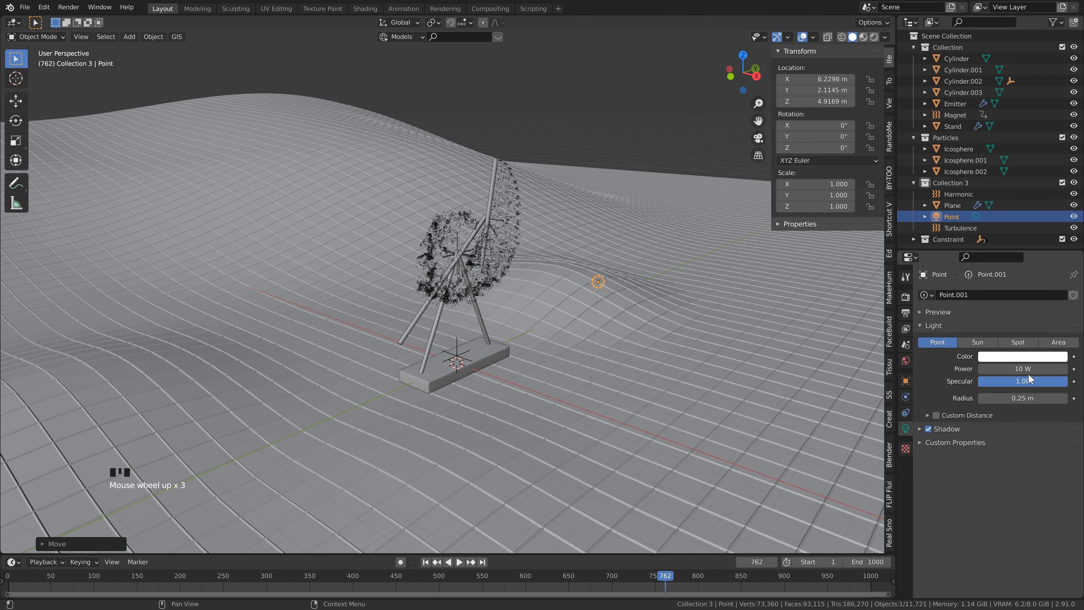
left_click(1035, 368)
type("500")
key("Return")
left_click(1035, 357)
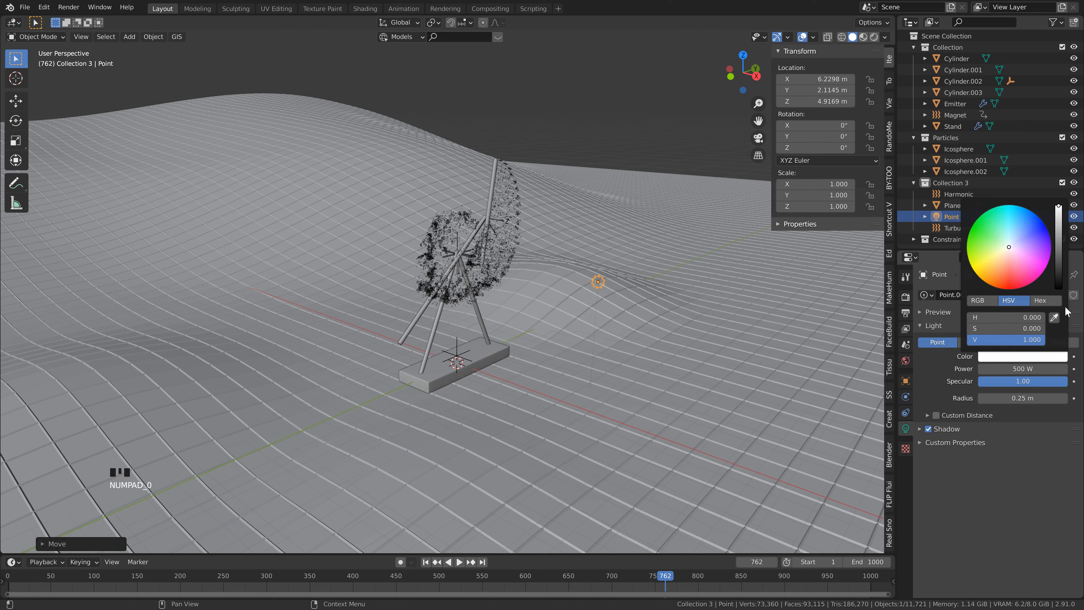
left_click(1024, 217)
left_click(1020, 399)
type("1")
key("Return")
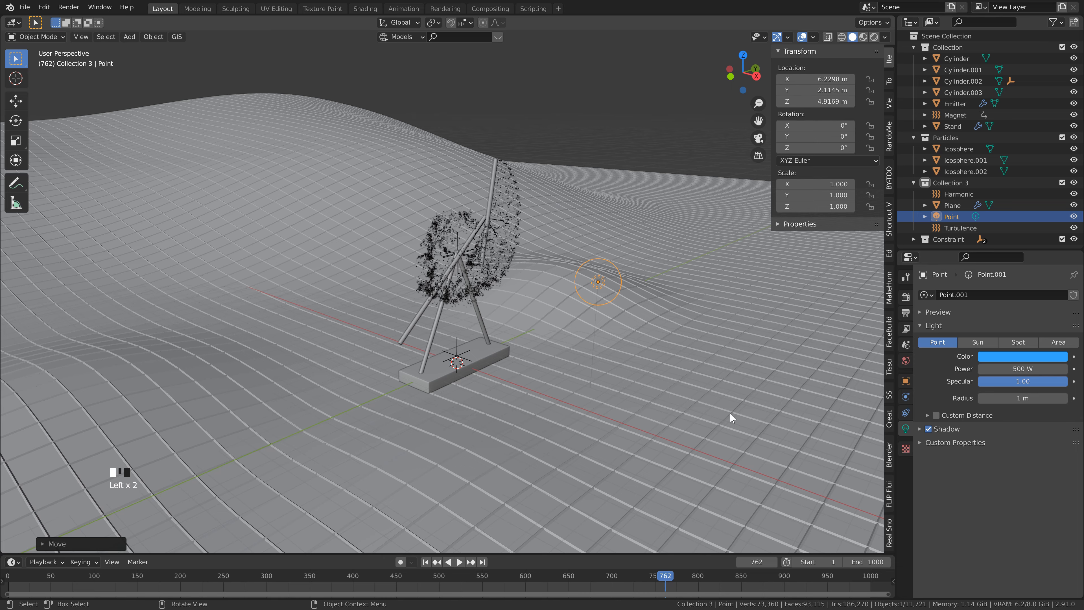
Step: Duplicate the blue light in top view and shift the copy about 6.8 m along negative Y
key("KP_7")
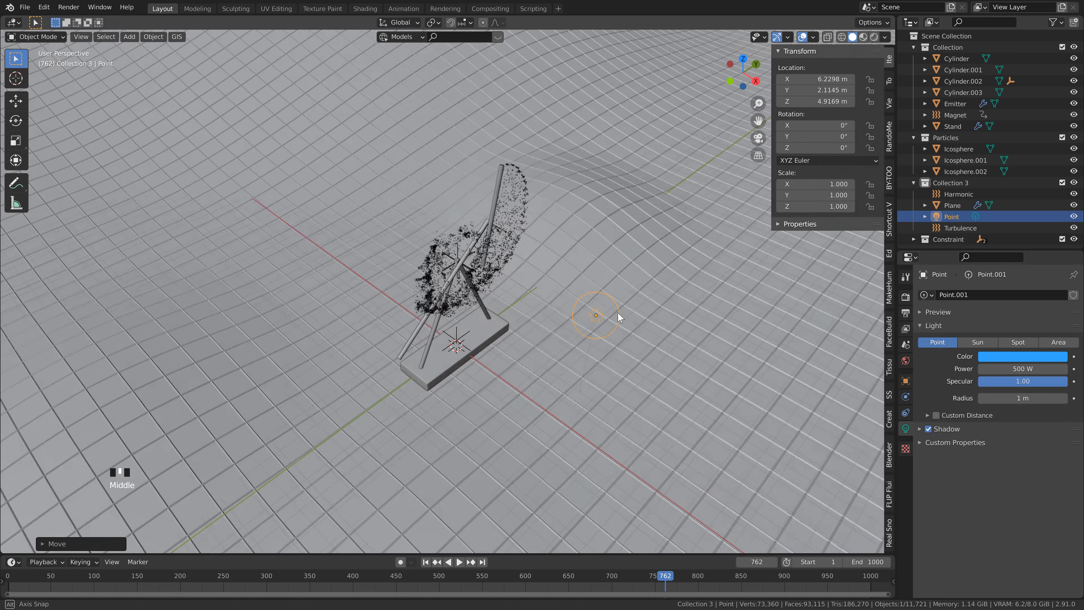
scroll(475, 280, "down", 6)
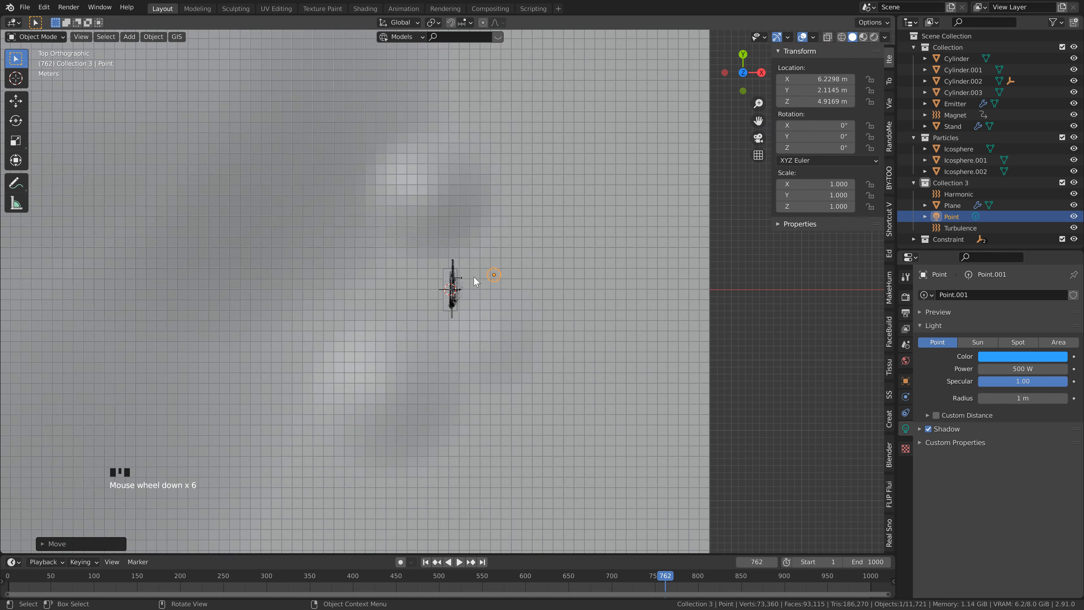
scroll(416, 312, "up", 3)
middle_click_drag(496, 318, 465, 268, "shift")
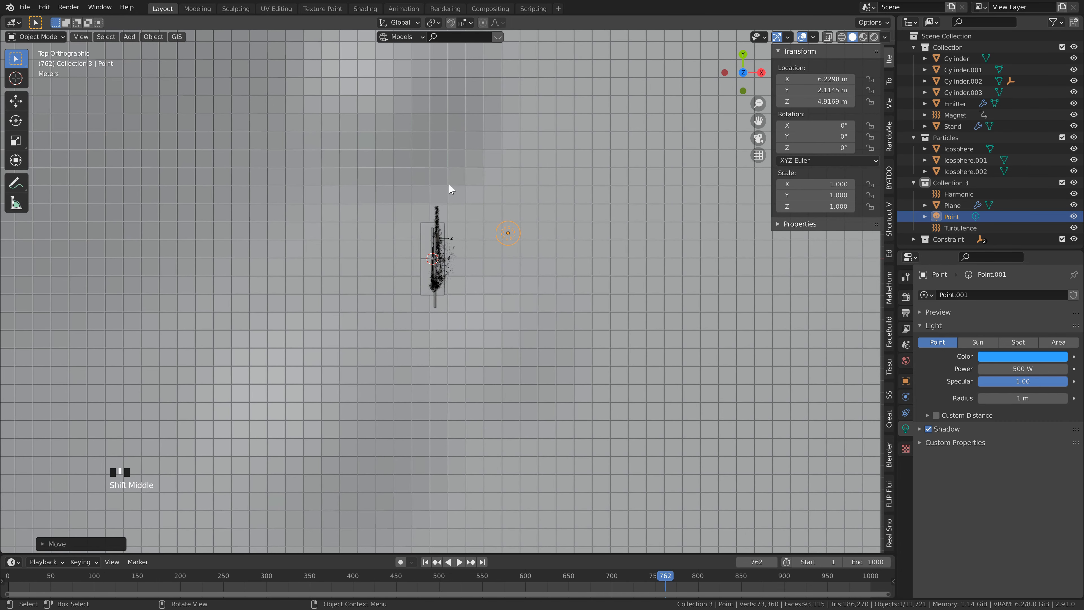
key("shift+d")
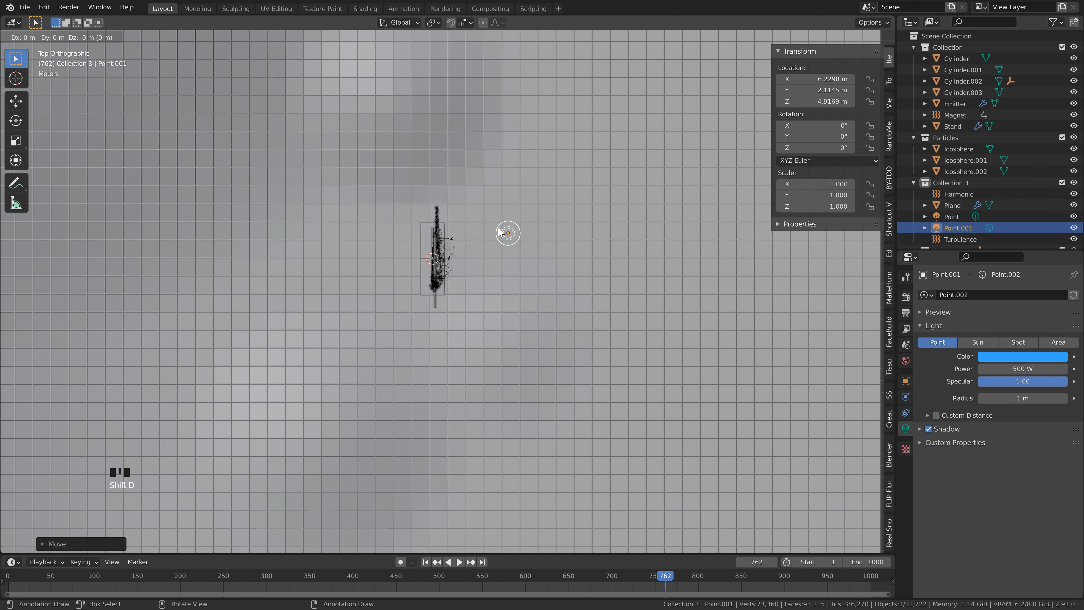
key("y")
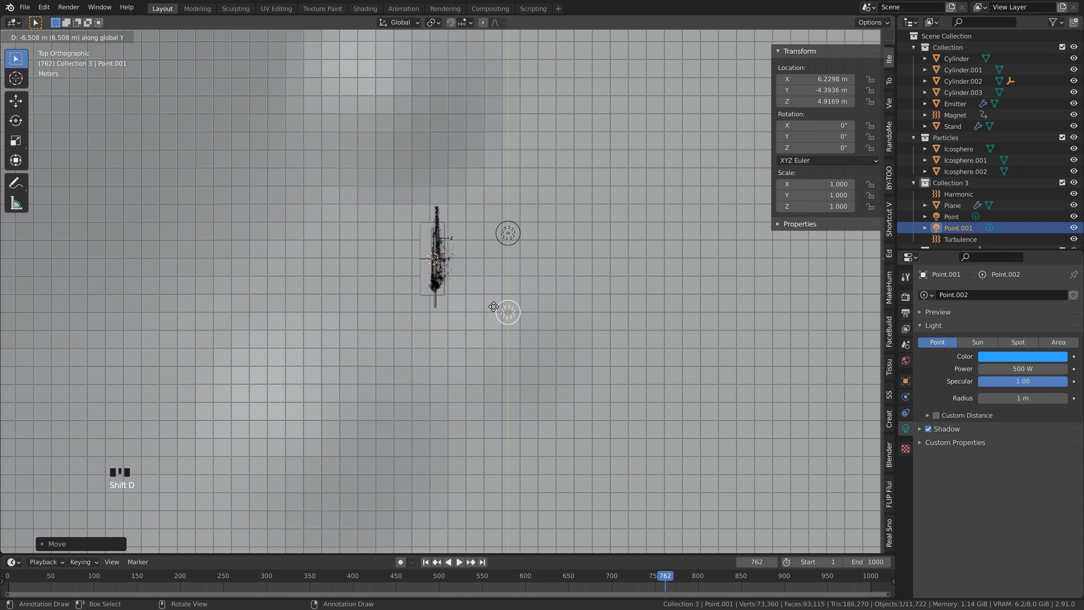
left_click(494, 315)
Step: Duplicate the light behind the stand at about X -6.9 m, Y -1.49 m, and copy that one about 7.76 m along positive Y
key("shift+d")
key("shift+z")
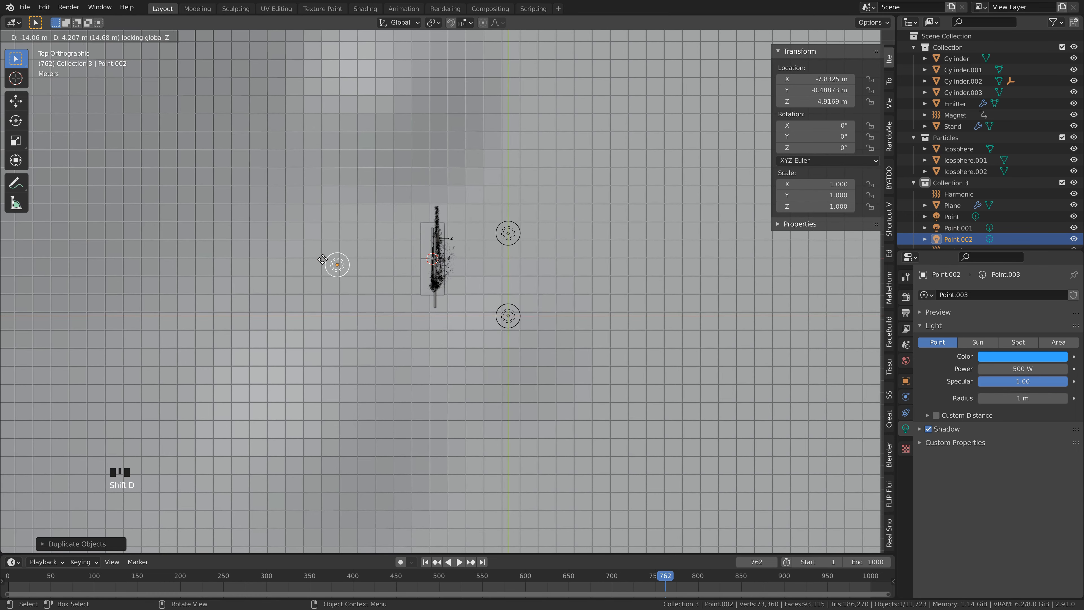
left_click(334, 269)
key("shift+d")
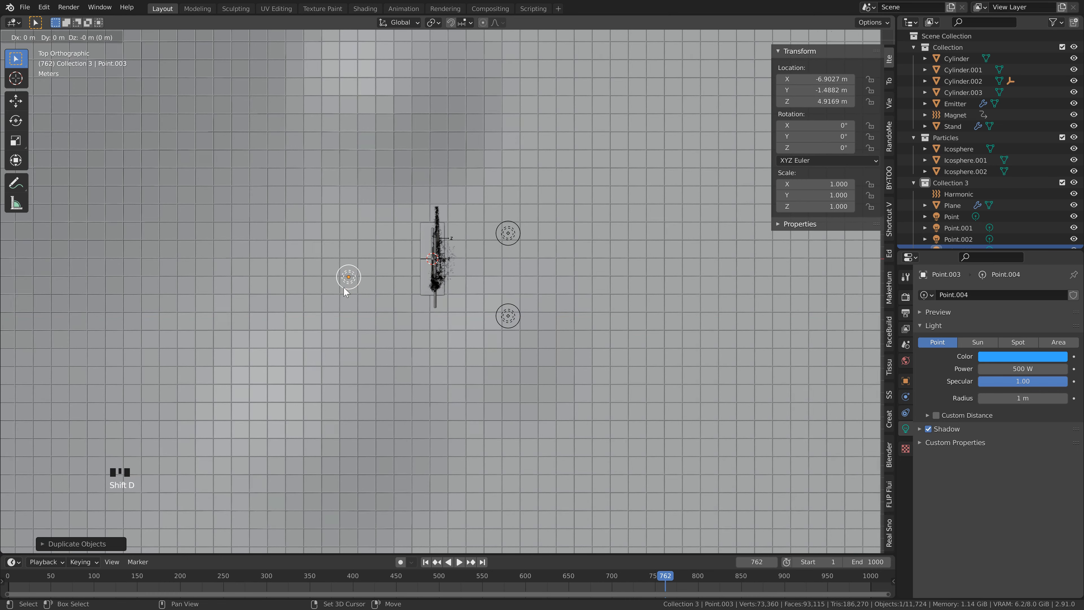
key("y")
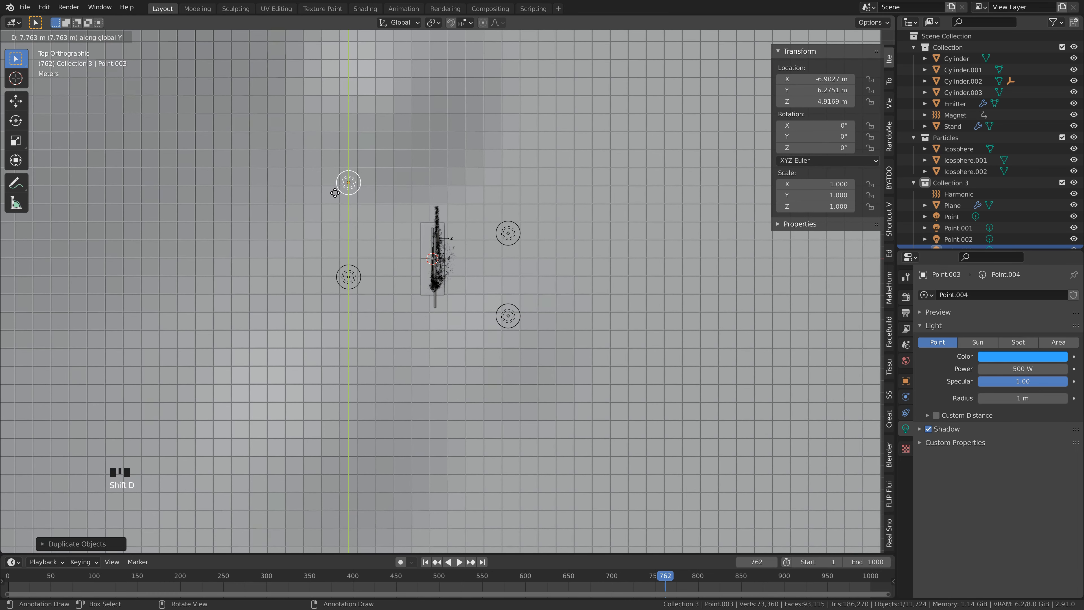
left_click(335, 193)
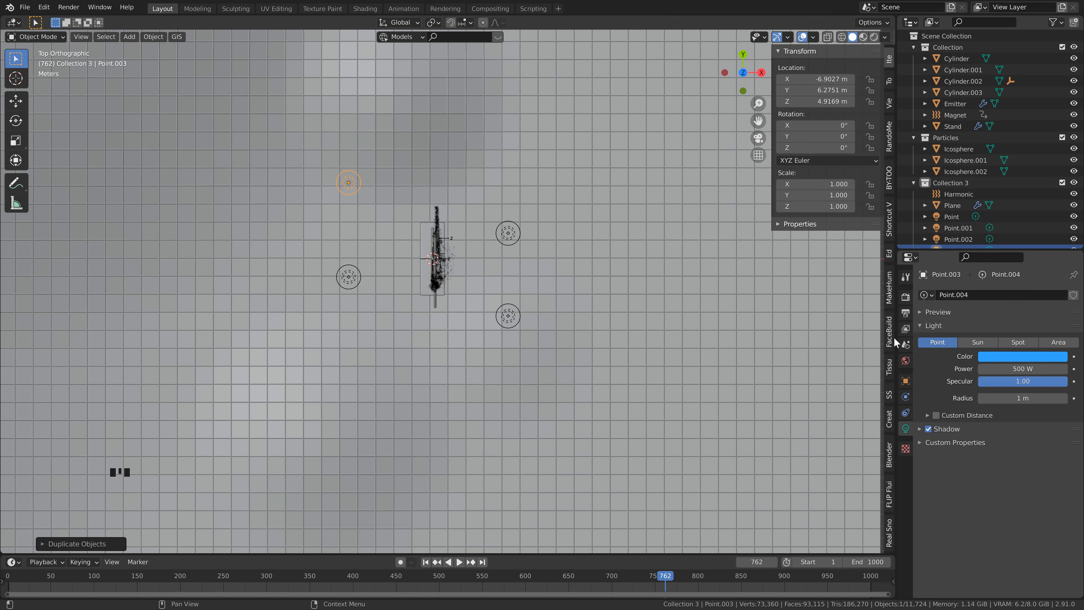
Step: Color the rear light on the positive Y side orange and display the scene with rendered shading in the Shading workspace
left_click(1017, 357)
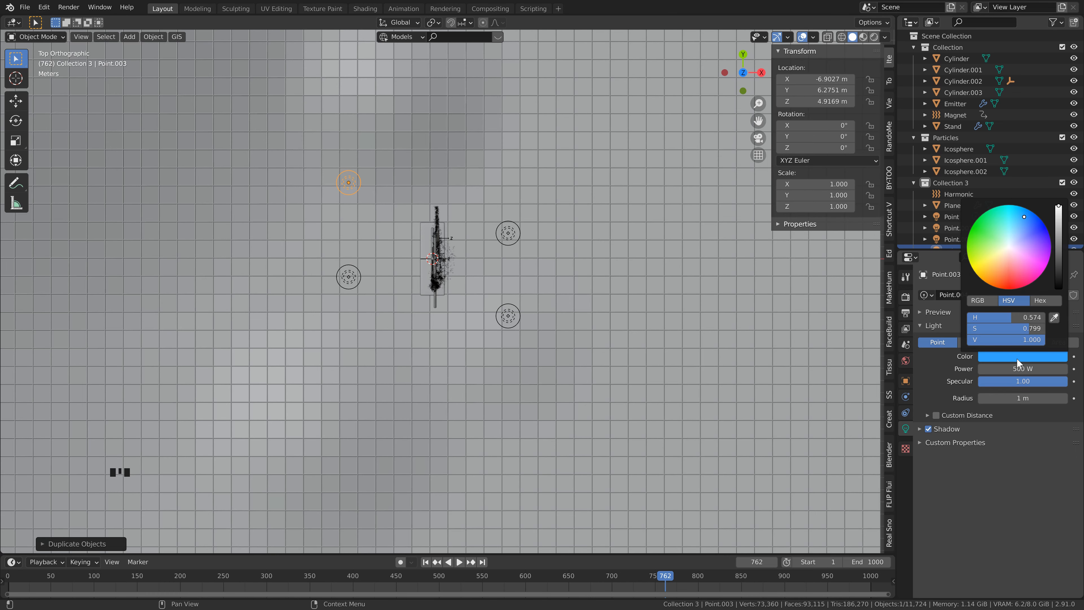
left_click(1001, 276)
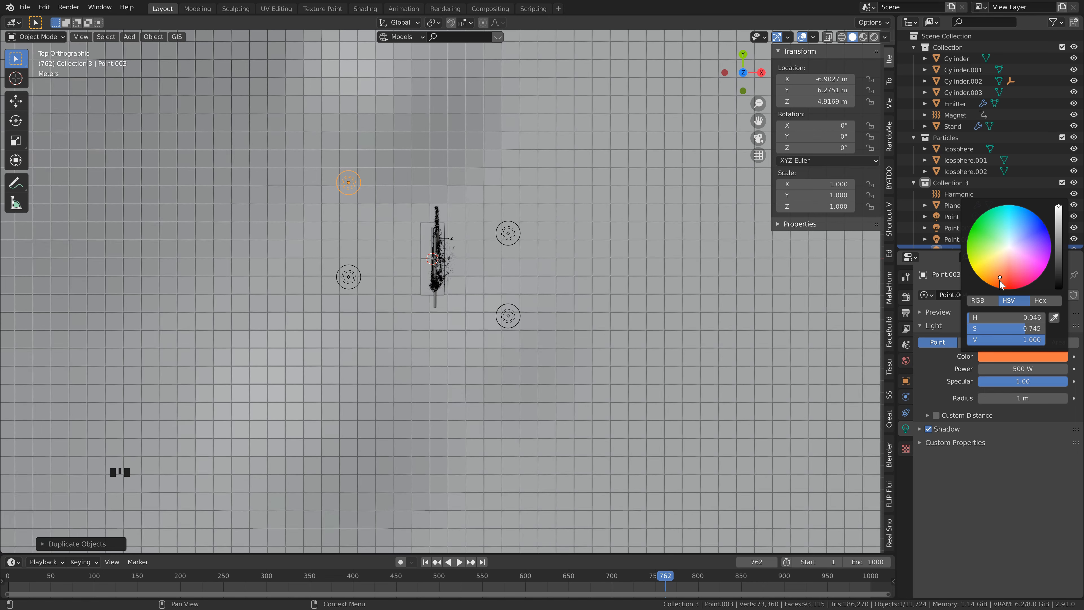
left_click(1000, 280)
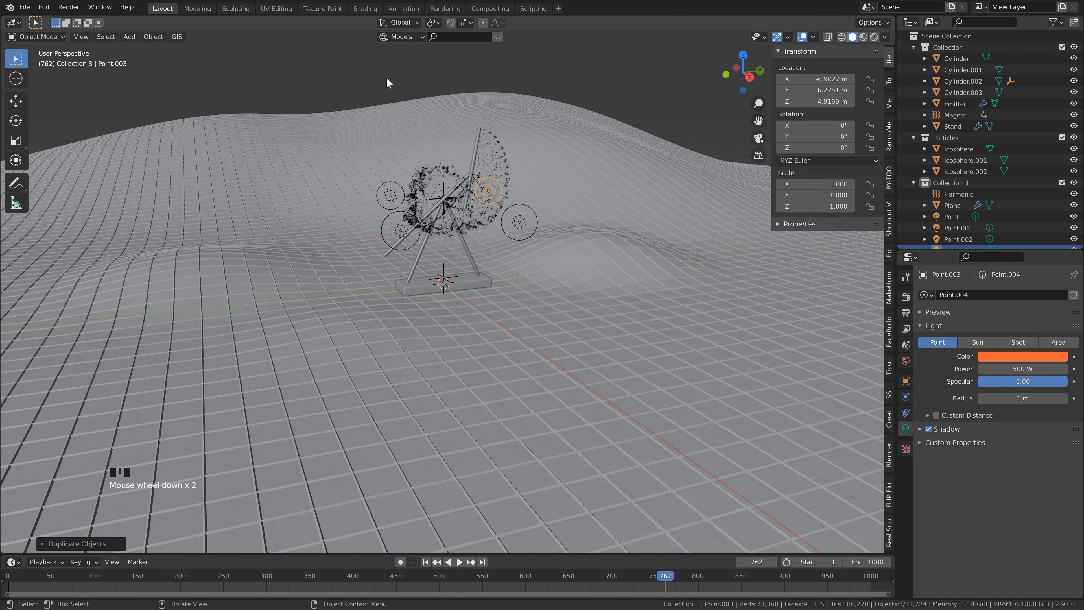
left_click(365, 9)
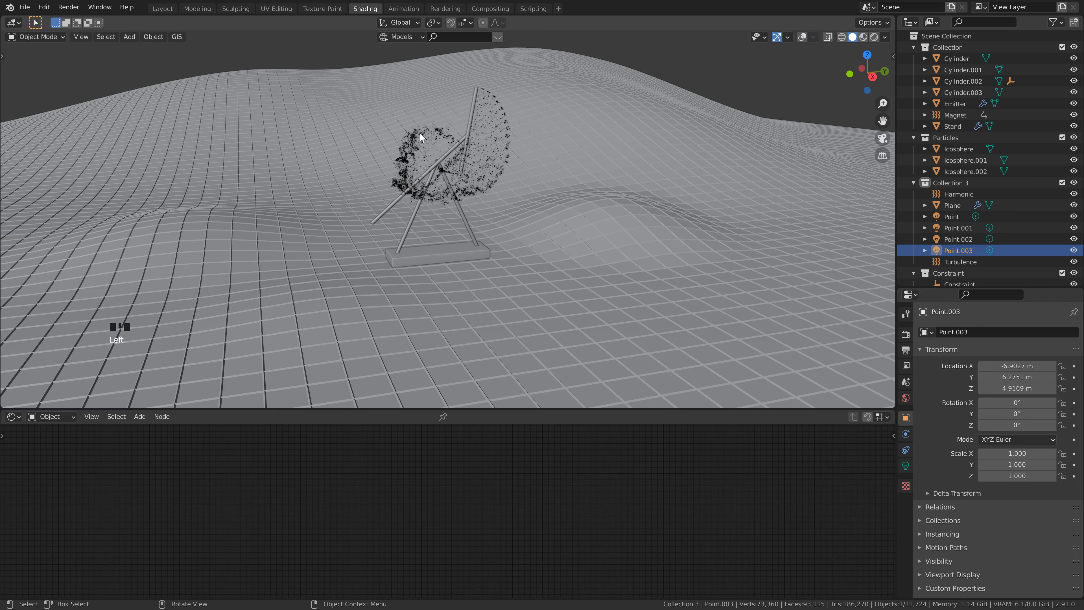
left_click(863, 36)
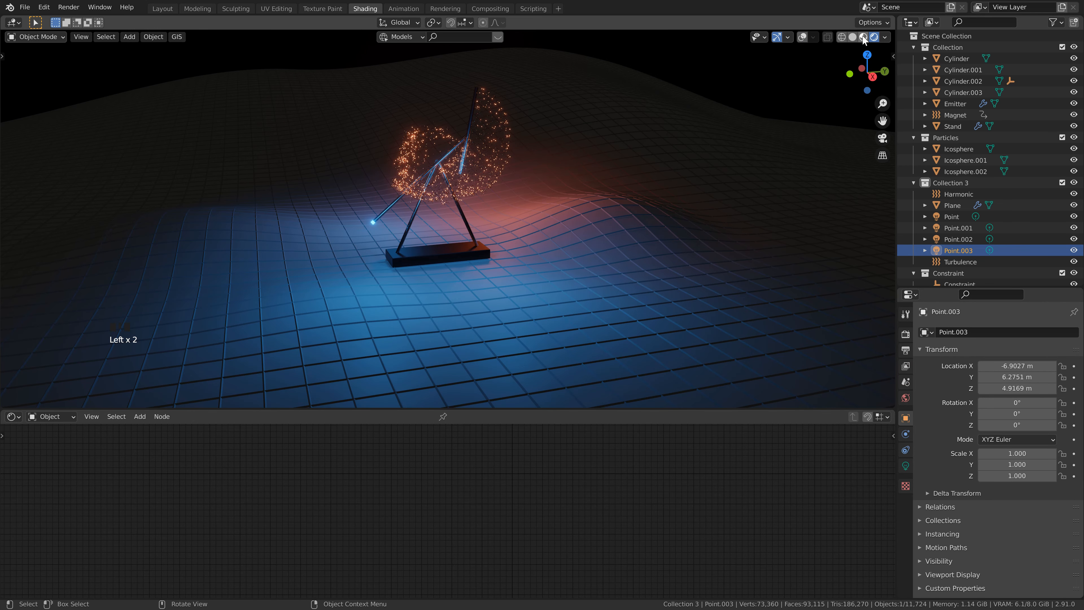
Step: Move the ground plane and all four point lights from Collection 3 into the main Collection
left_click(572, 321)
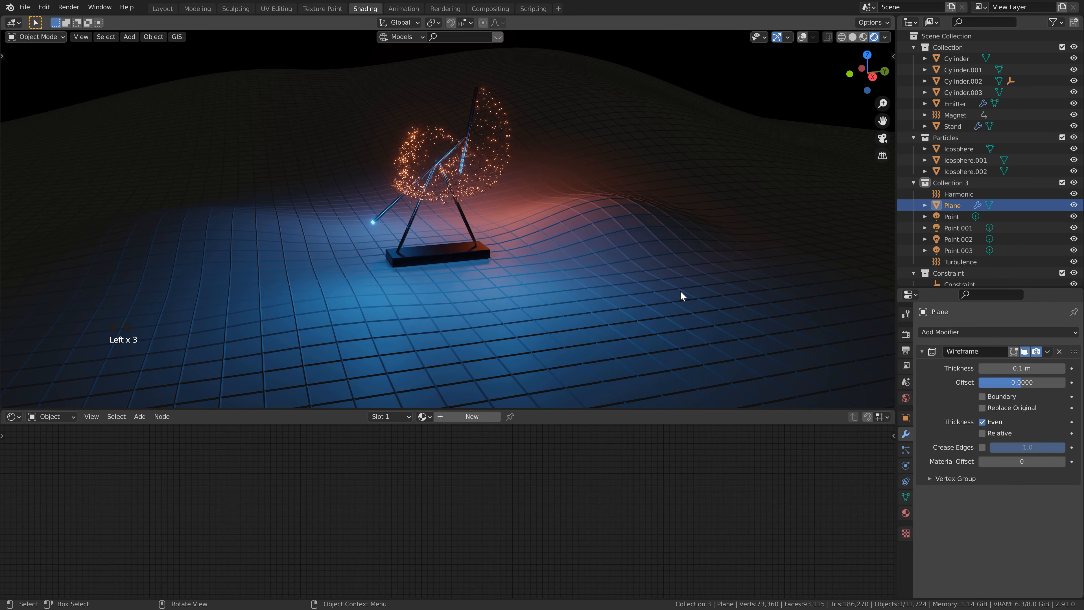
double_click(494, 397)
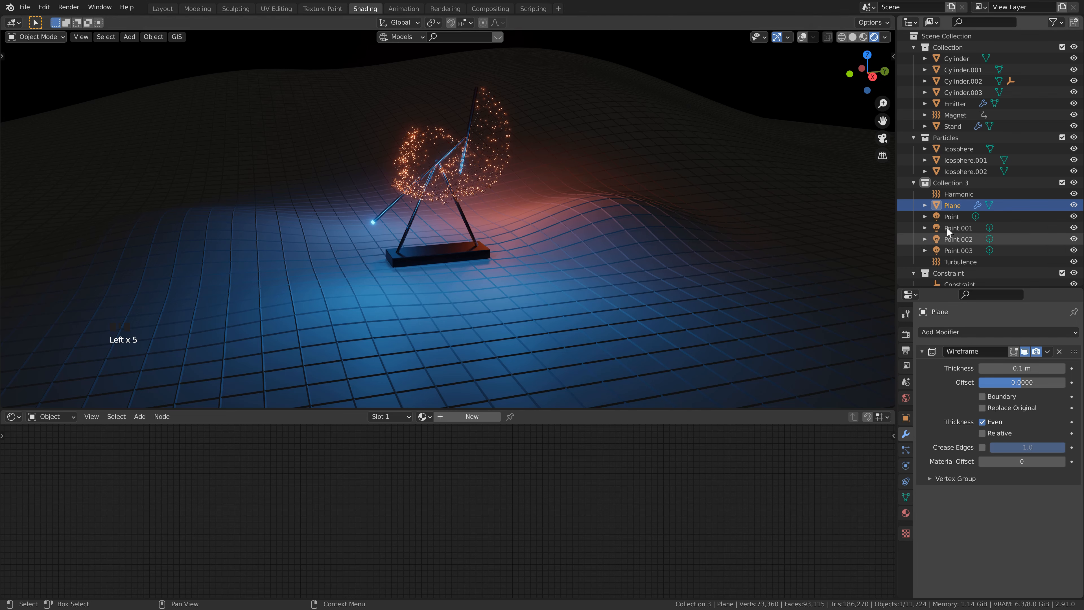
left_click(952, 251, "shift")
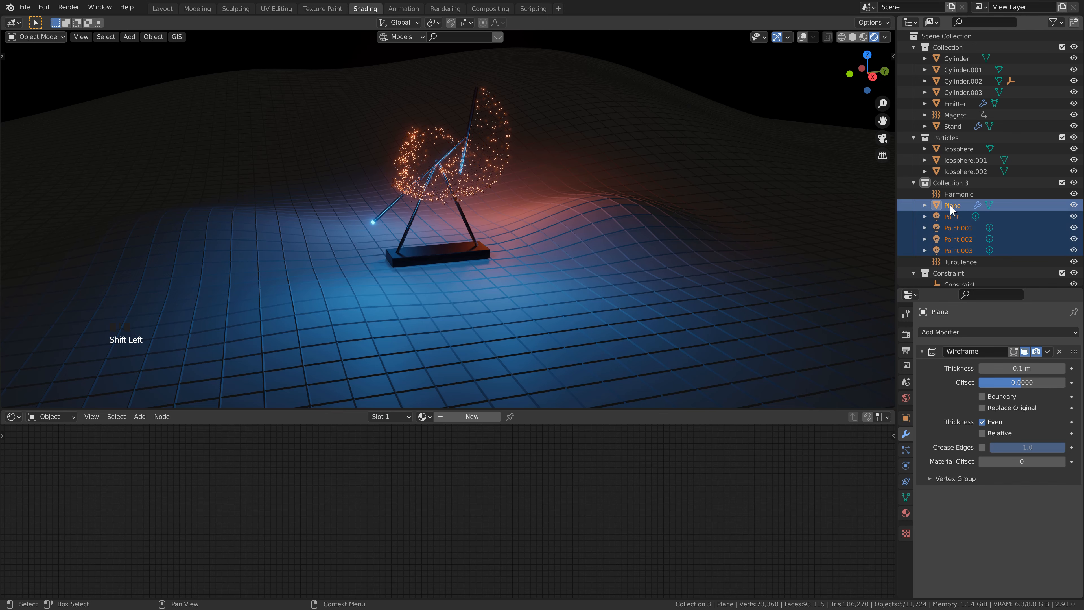
left_click_drag(950, 205, 961, 49)
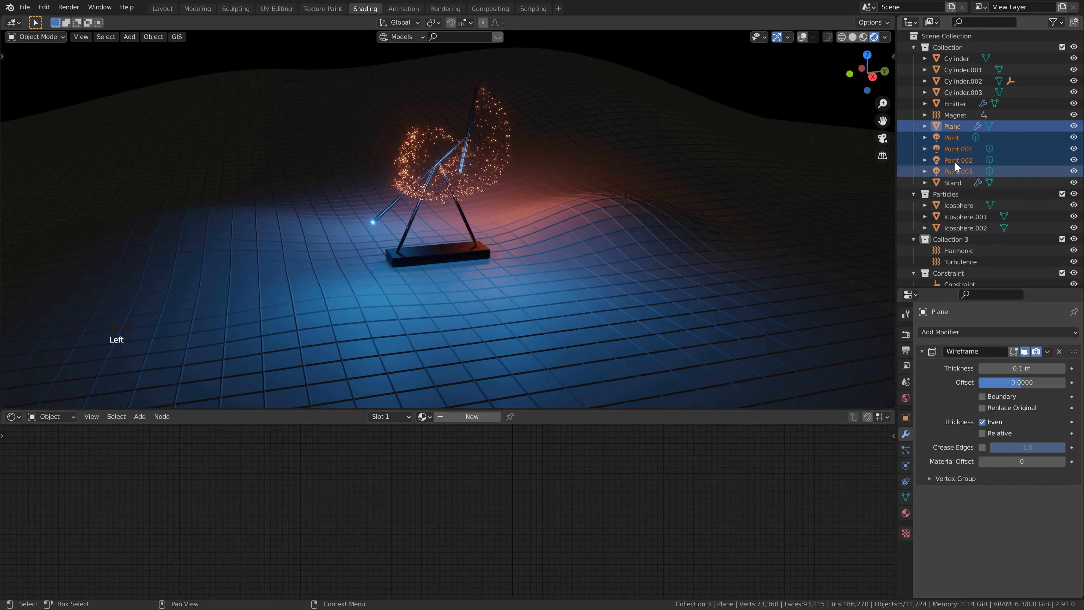
Step: Rename the ground plane object as Ground
left_click(965, 126)
double_click(967, 126)
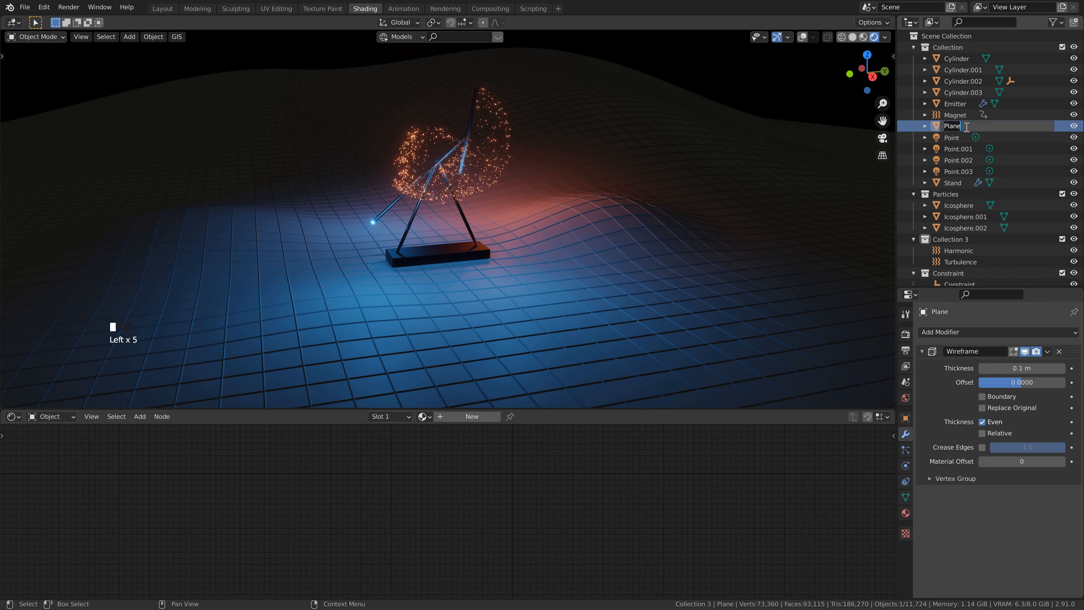
type("Ground")
key("Return")
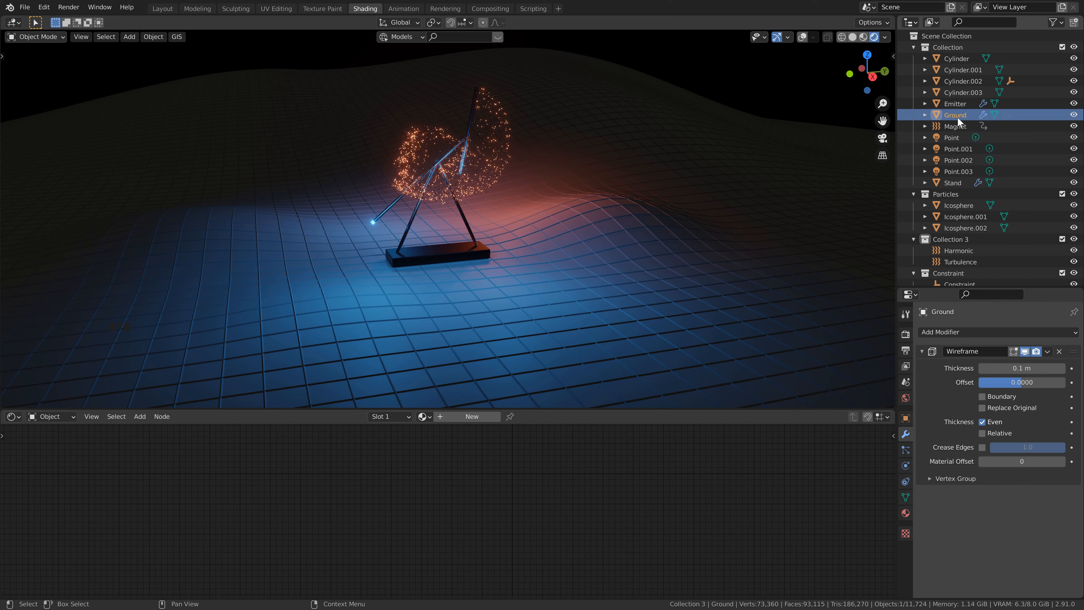
Step: Create a new material on the Ground object and set its base color to black
left_click(613, 269)
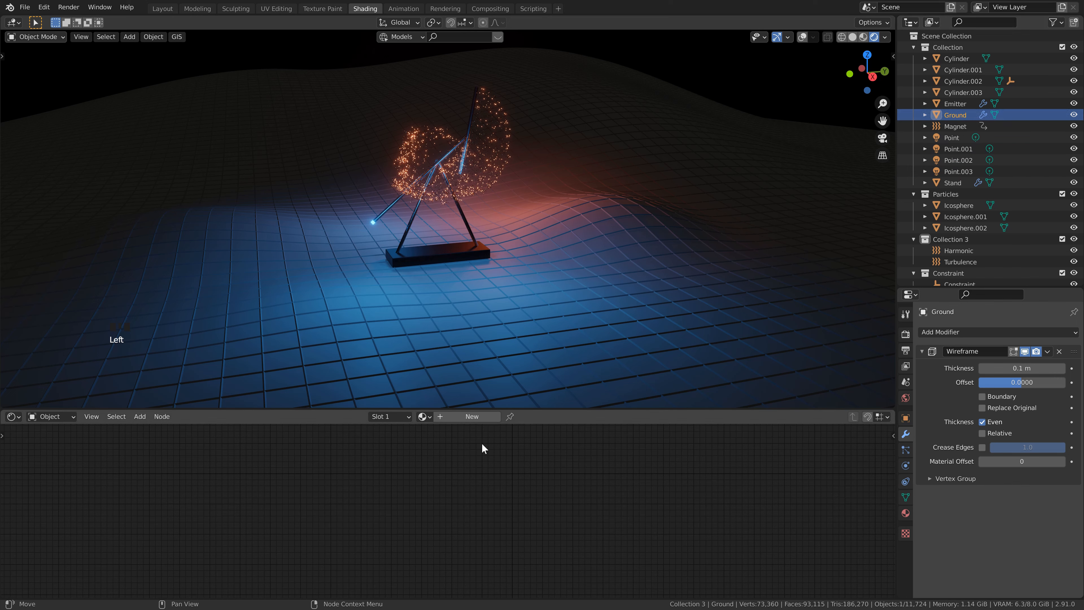
left_click(469, 419)
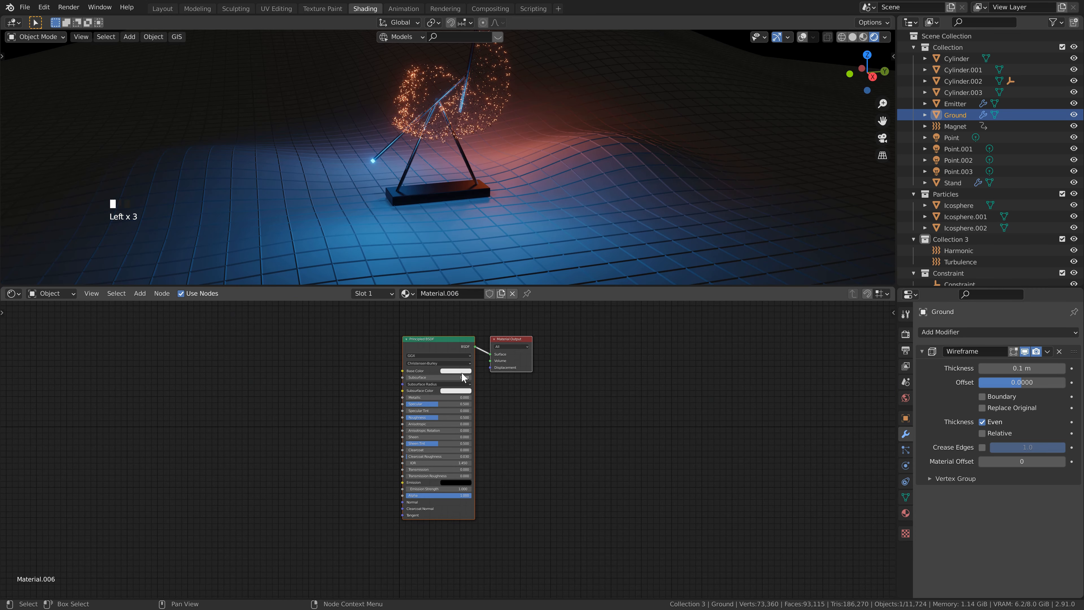
left_click(461, 372)
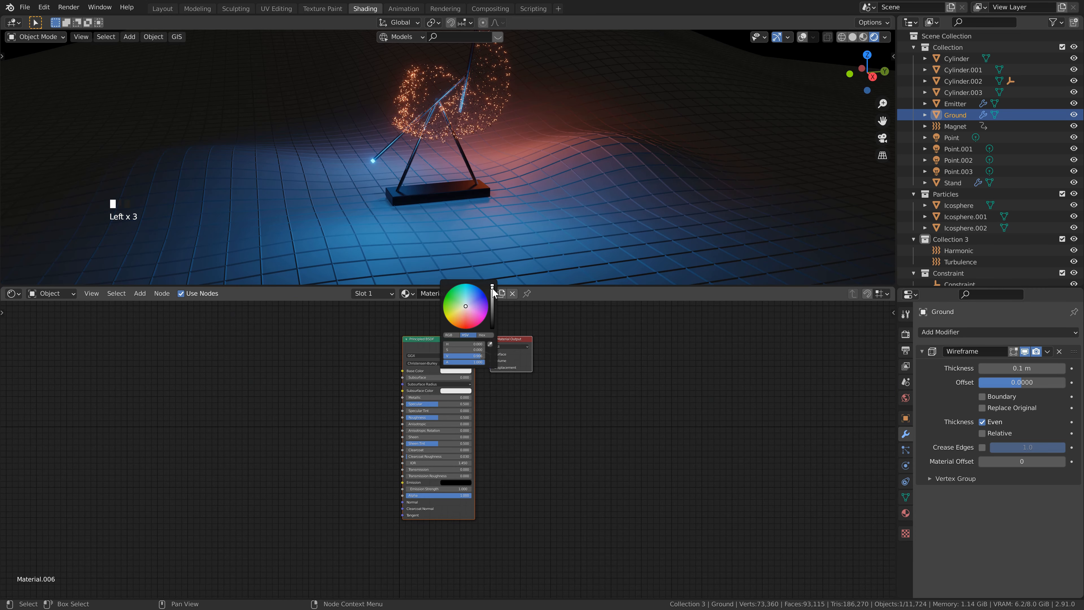
left_click_drag(493, 293, 494, 351)
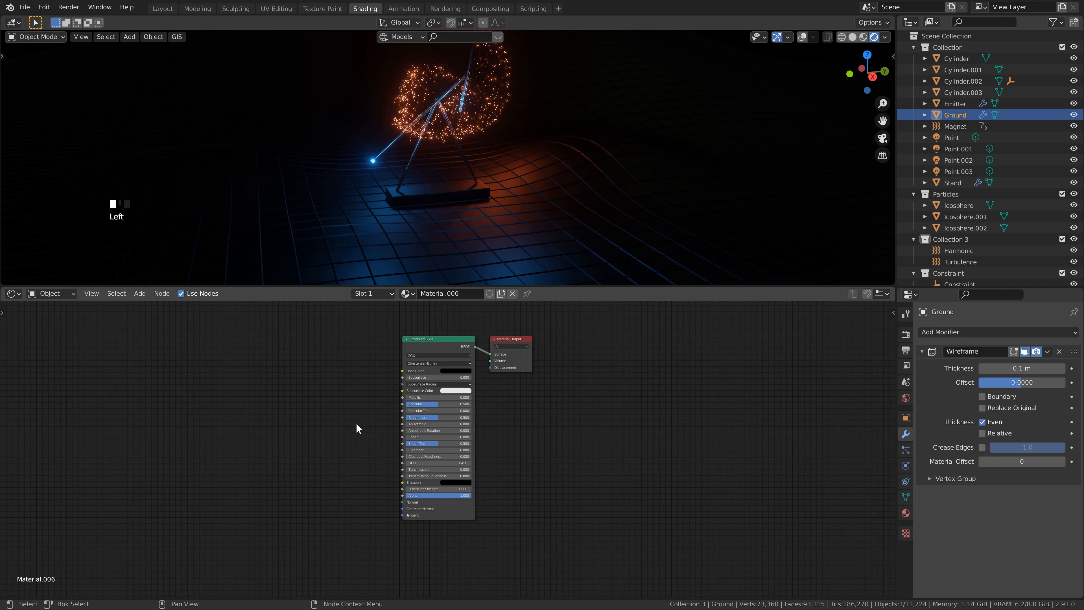
Step: Add a Bump node, connect its Normal output to the Principled BSDF's Normal input, and set its strength to 0.5
middle_click_drag(357, 429, 544, 452)
key("shift+a")
left_click(487, 467)
type("bum")
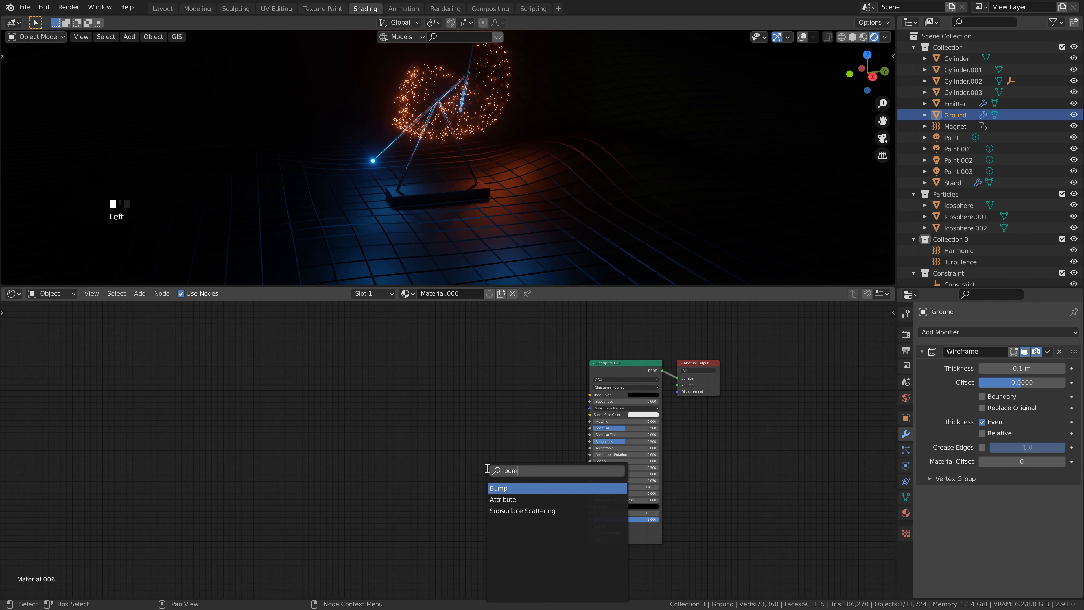
key("Return")
left_click(496, 492)
left_click_drag(534, 498, 590, 526)
type("0.5")
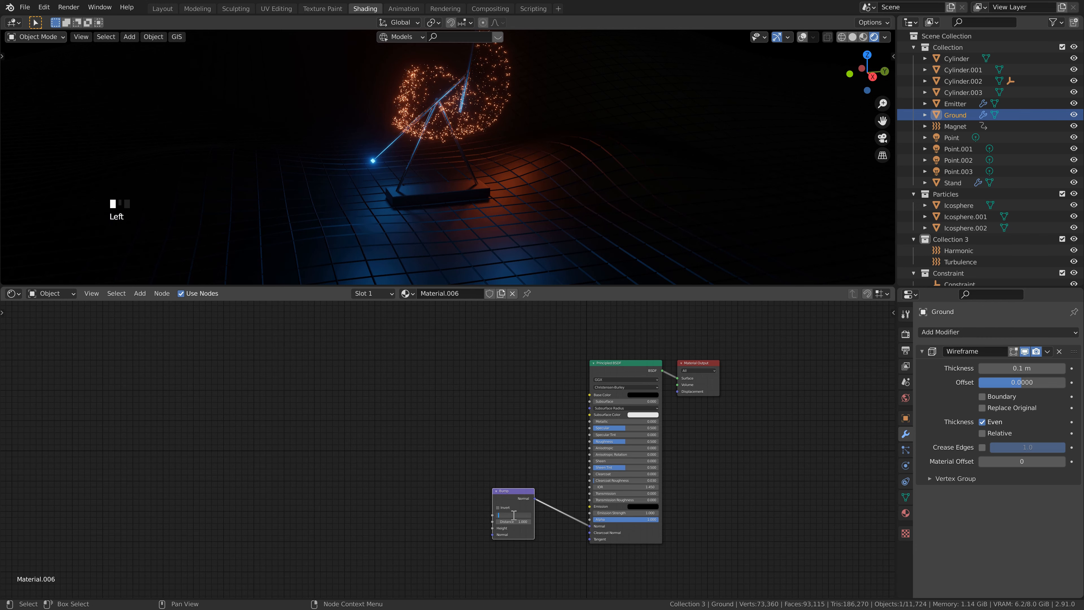
key("Return")
Step: Add a Musgrave Texture node and connect its Height output to the Bump node's Height input
left_click(404, 472)
middle_click_drag(401, 471, 392, 445)
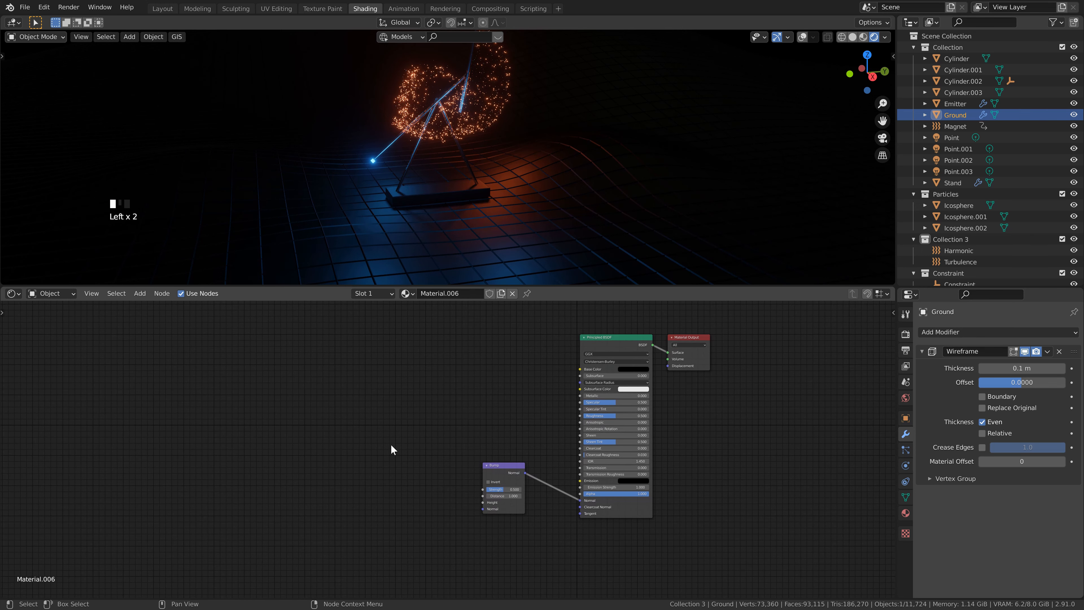
key("shift+a")
left_click(363, 449)
type("mu")
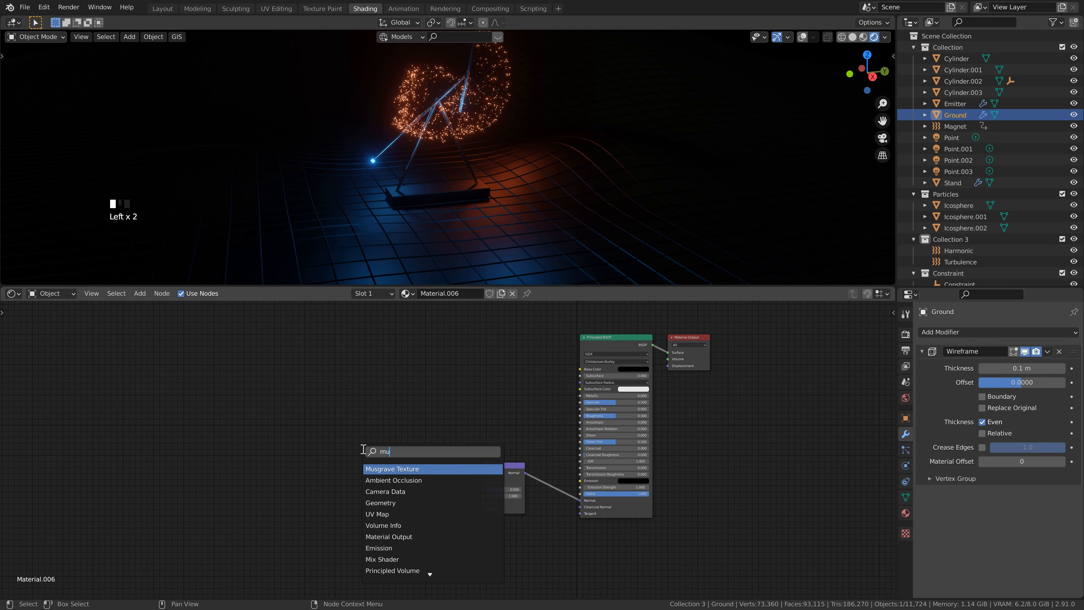
type("sg")
key("Return")
left_click(363, 449)
left_click_drag(407, 458, 483, 502)
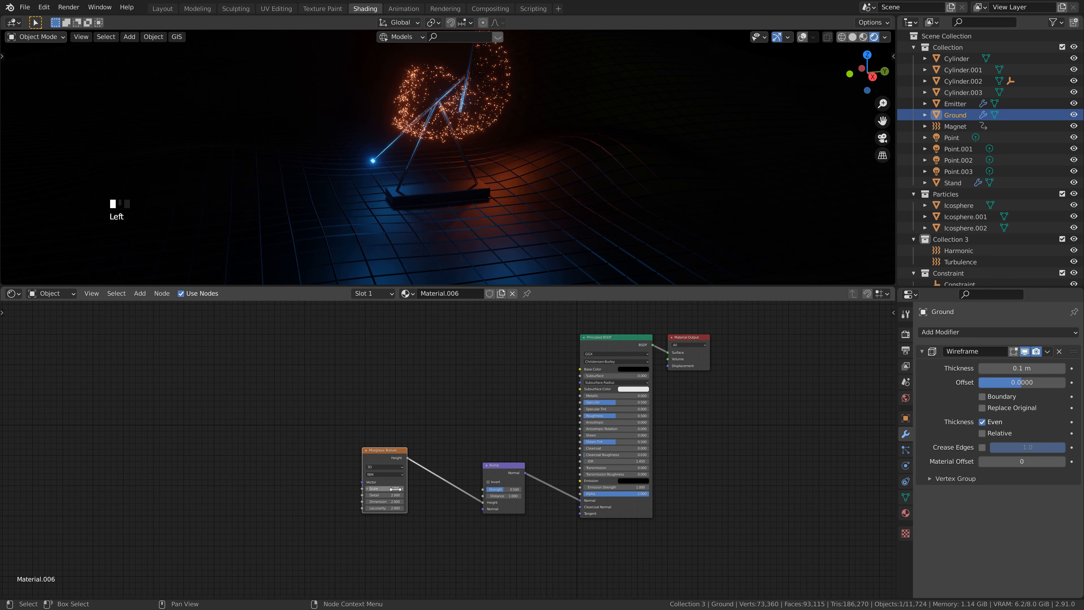
Step: Set the Musgrave texture's scale to 50 and its detail to 25
left_click(396, 490)
type("50")
key("Return")
left_click(395, 495)
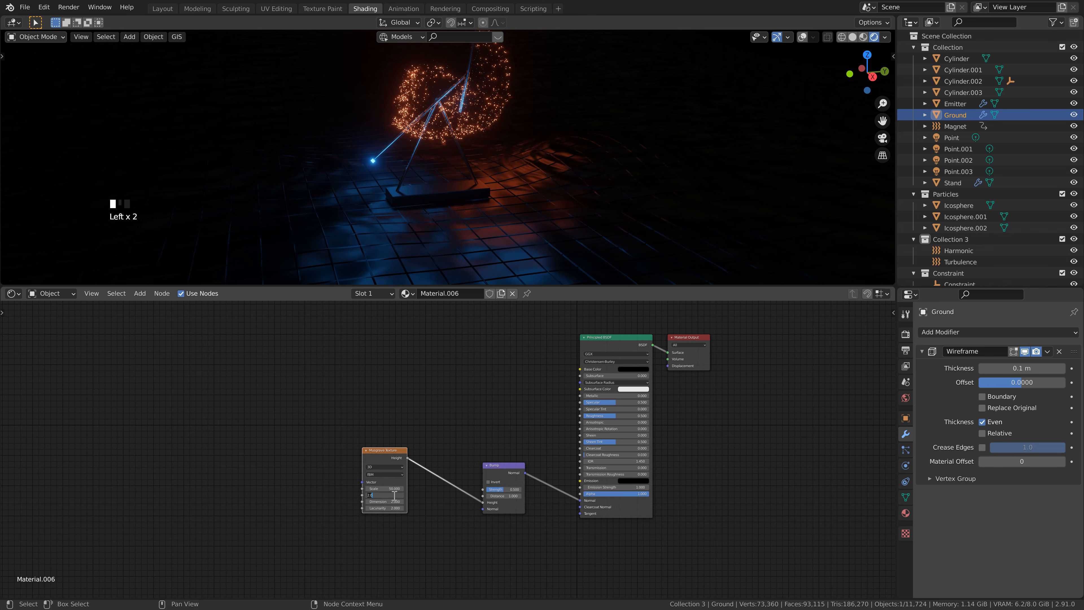
type("25")
left_click(394, 495)
Step: Add a Voronoi Texture node before the Musgrave node and connect its Distance output to the Musgrave's Vector input
left_click(299, 432)
middle_click_drag(299, 432, 331, 429)
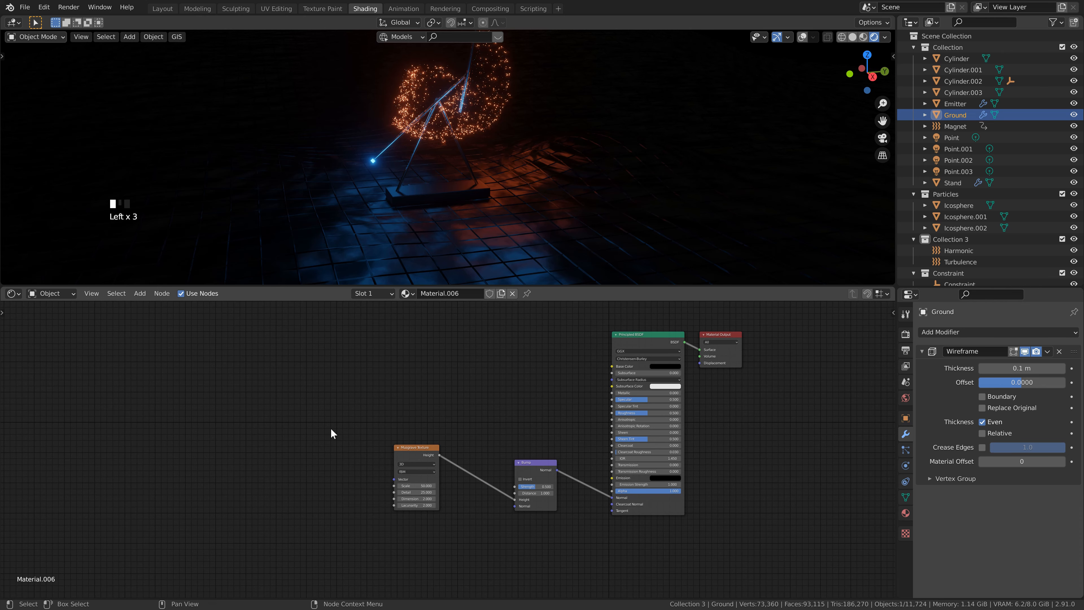
key("shift+a")
type("vor")
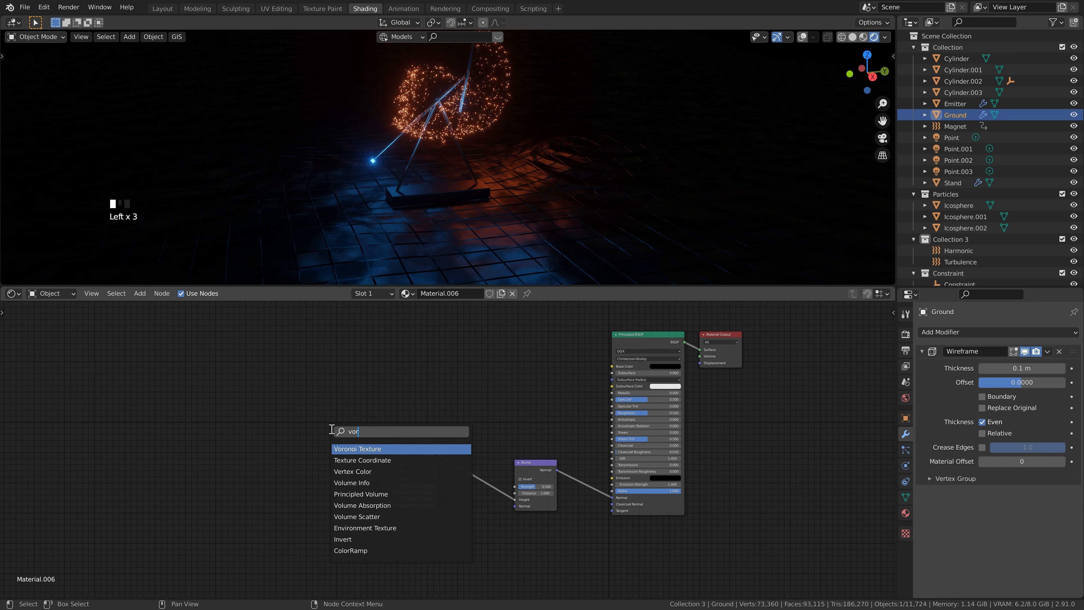
key("Return")
left_click(283, 434)
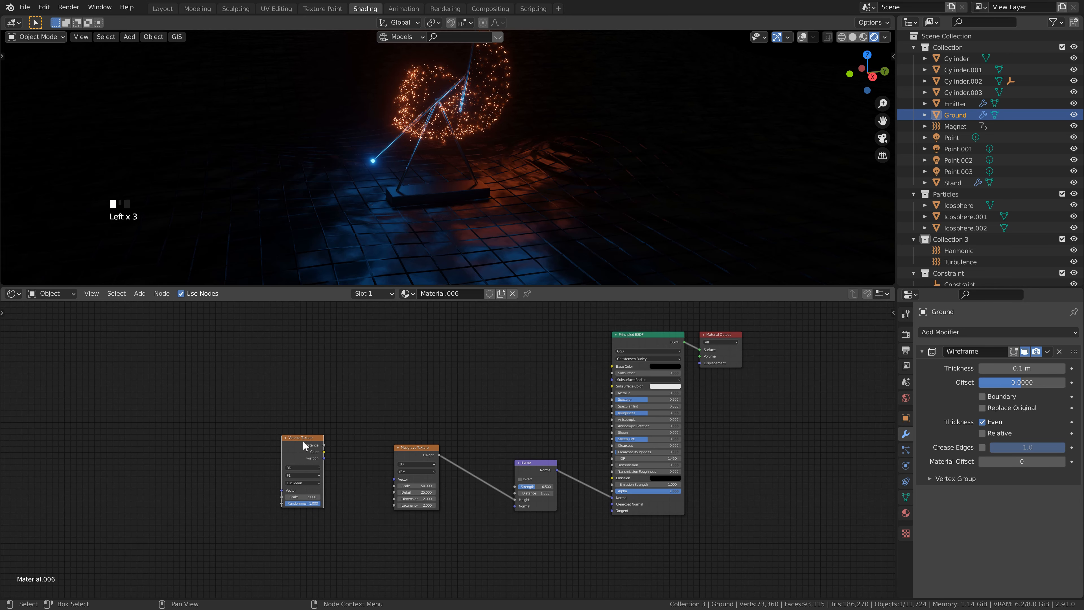
left_click_drag(324, 445, 396, 480)
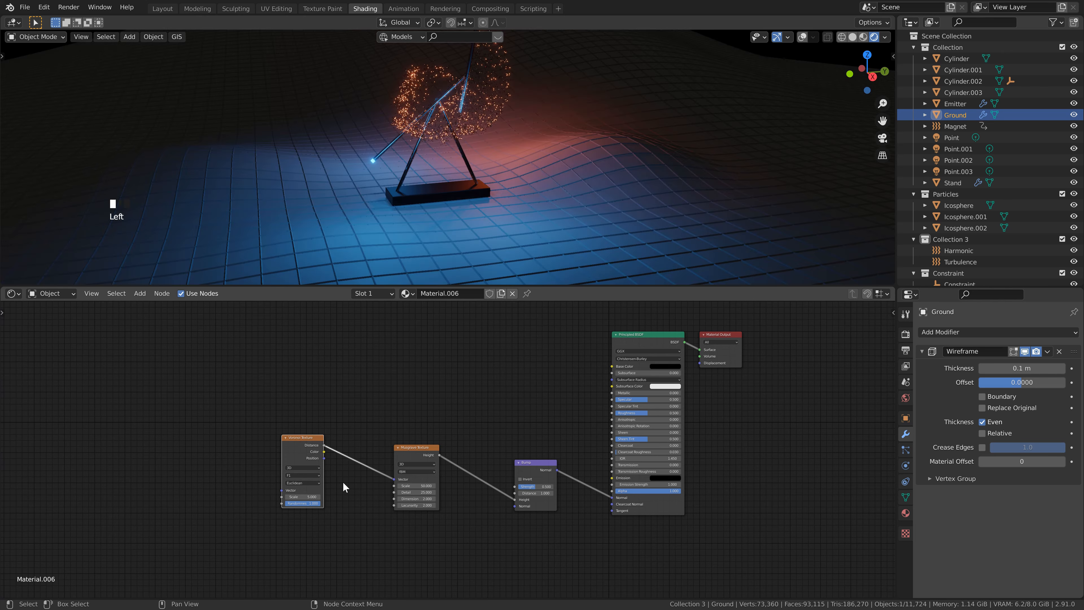
Step: Set the Voronoi texture's distance metric to Manhattan and its randomness to 0
left_click(316, 483)
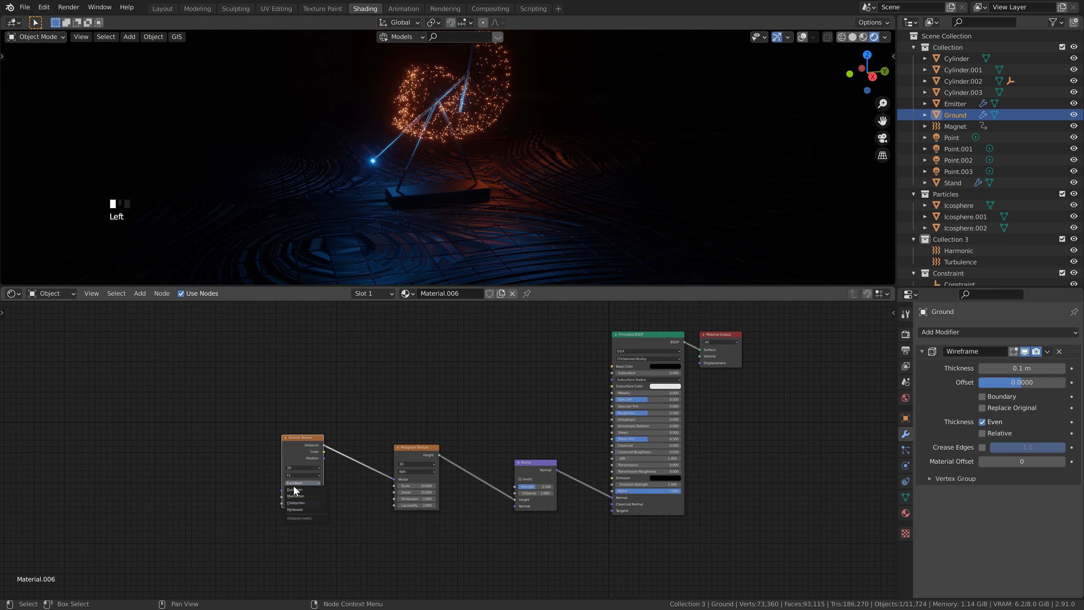
left_click(297, 497)
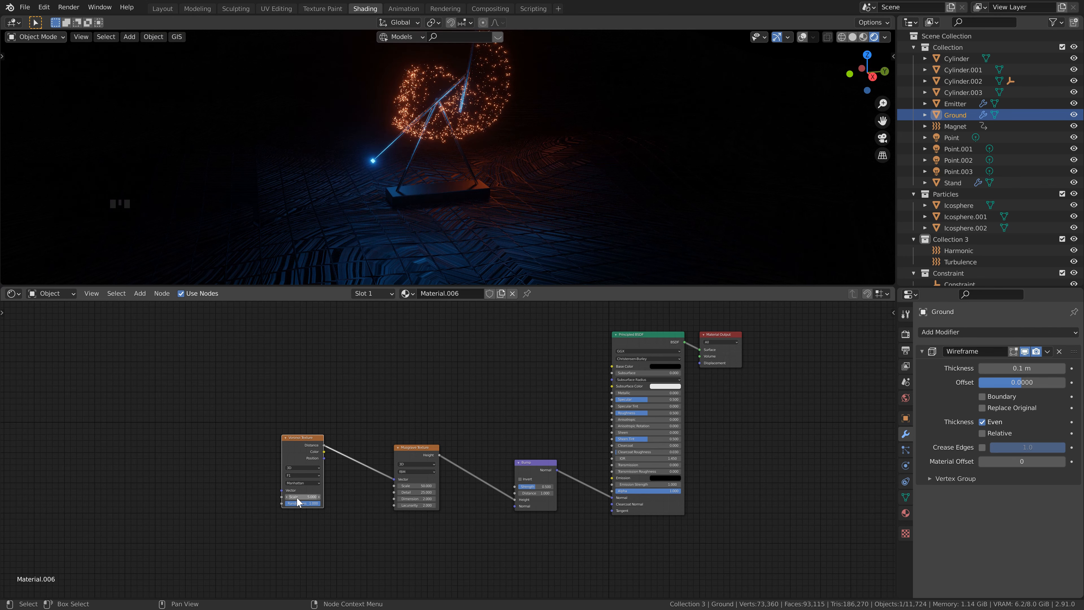
scroll(297, 498, "up", 1)
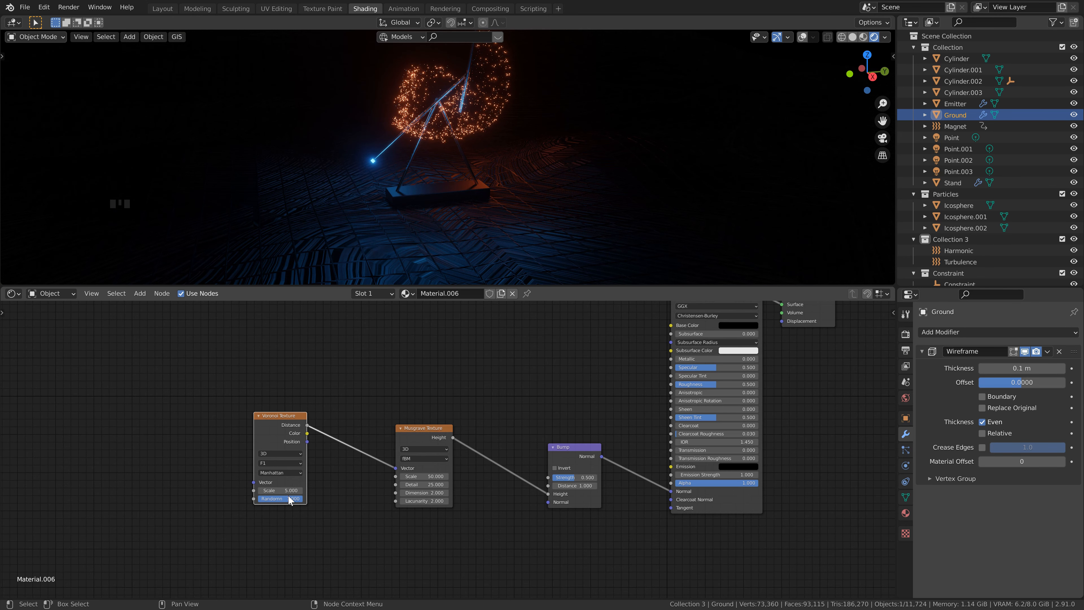
left_click_drag(289, 501, 260, 500)
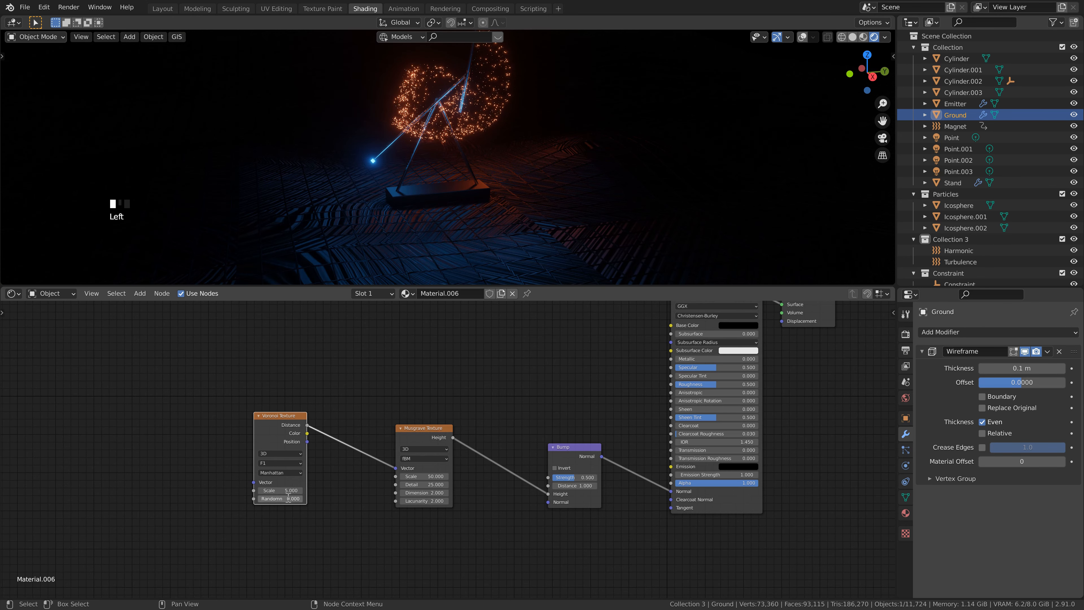
Step: Bring the Voronoi node closer to the Musgrave node and add linked Texture Coordinate and Mapping nodes to it
middle_click_drag(188, 469, 280, 480)
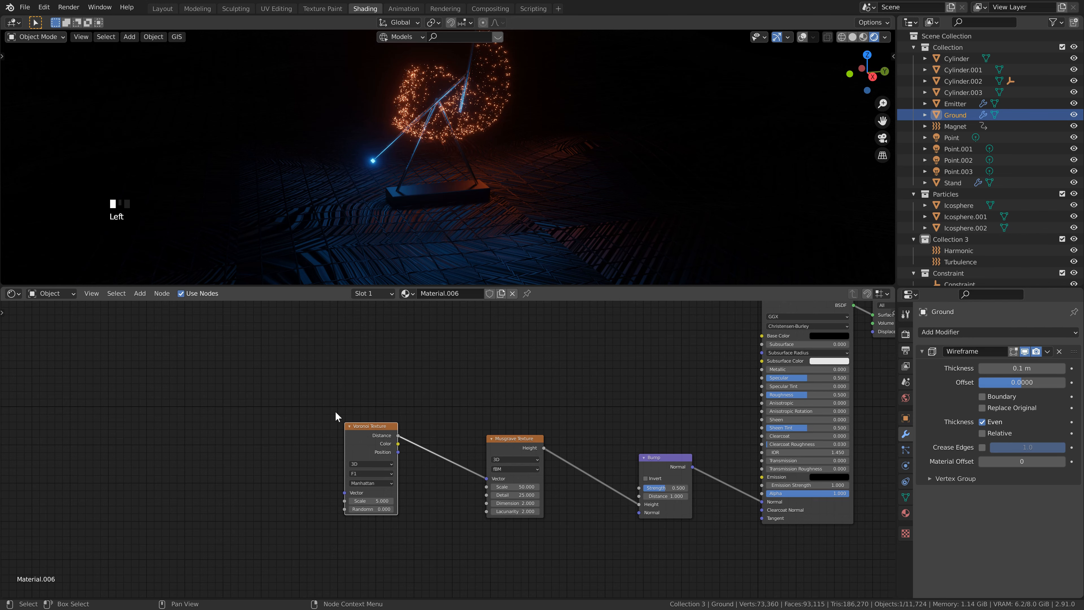
left_click_drag(353, 429, 379, 439)
left_click(332, 425)
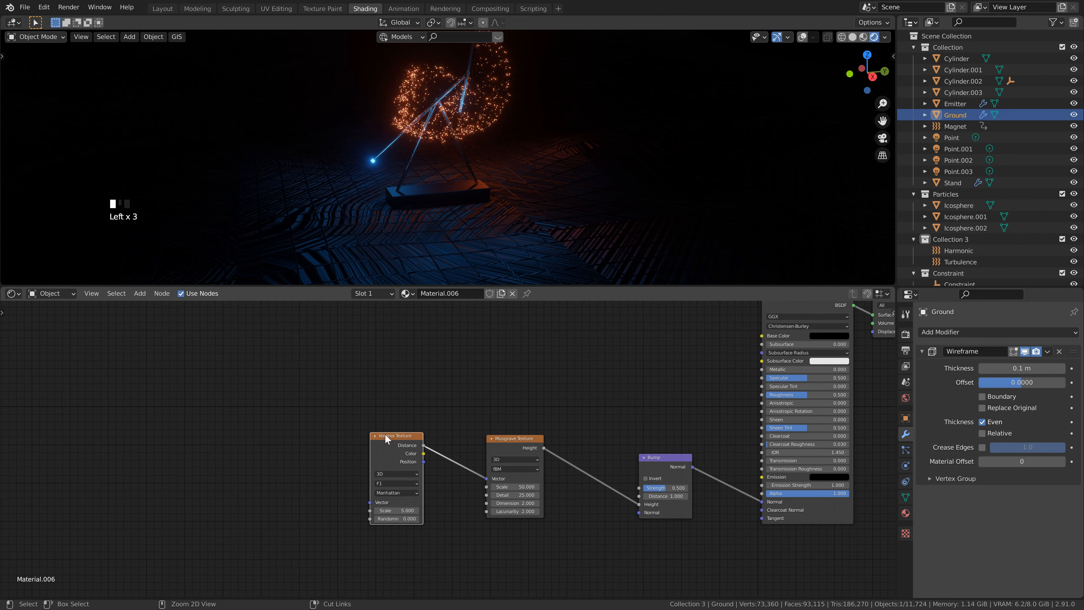
key("ctrl+t")
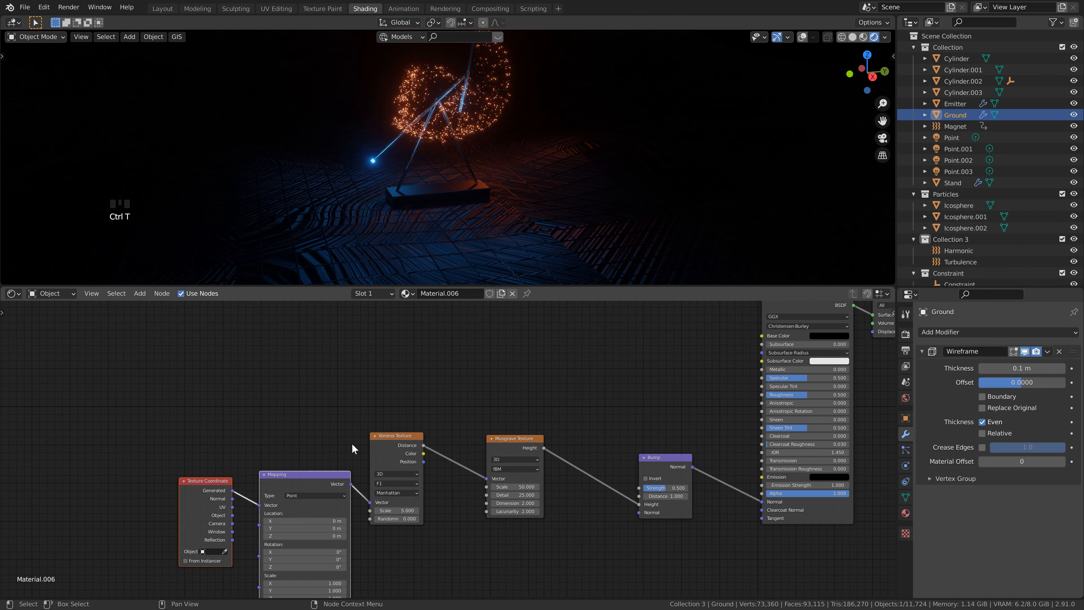
middle_click_drag(352, 444, 373, 399)
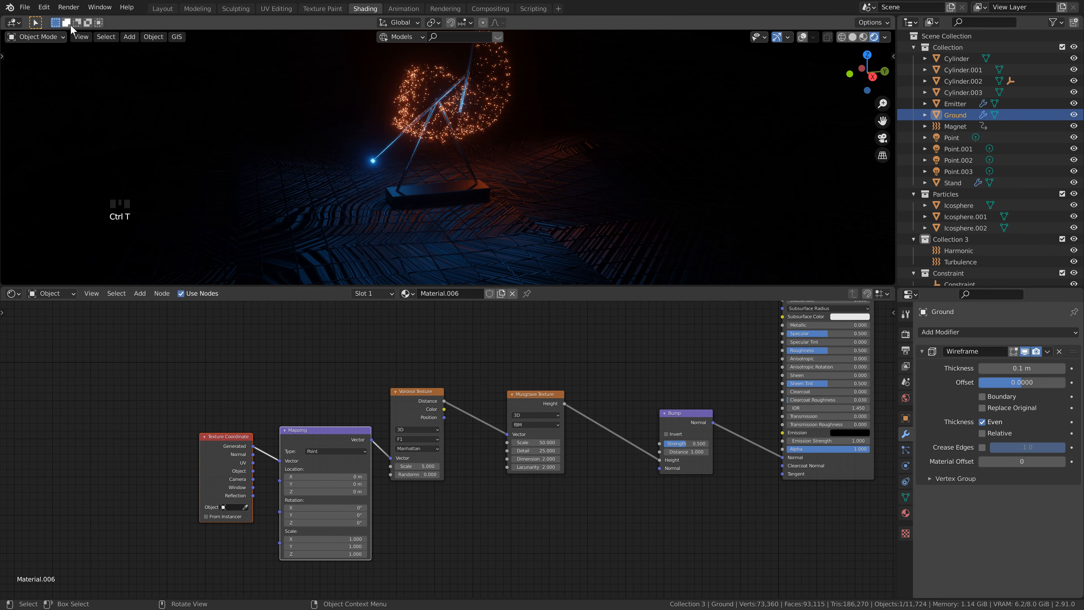
Step: Check in the add-on preferences whether Node Wrangler is enabled
left_click(44, 6)
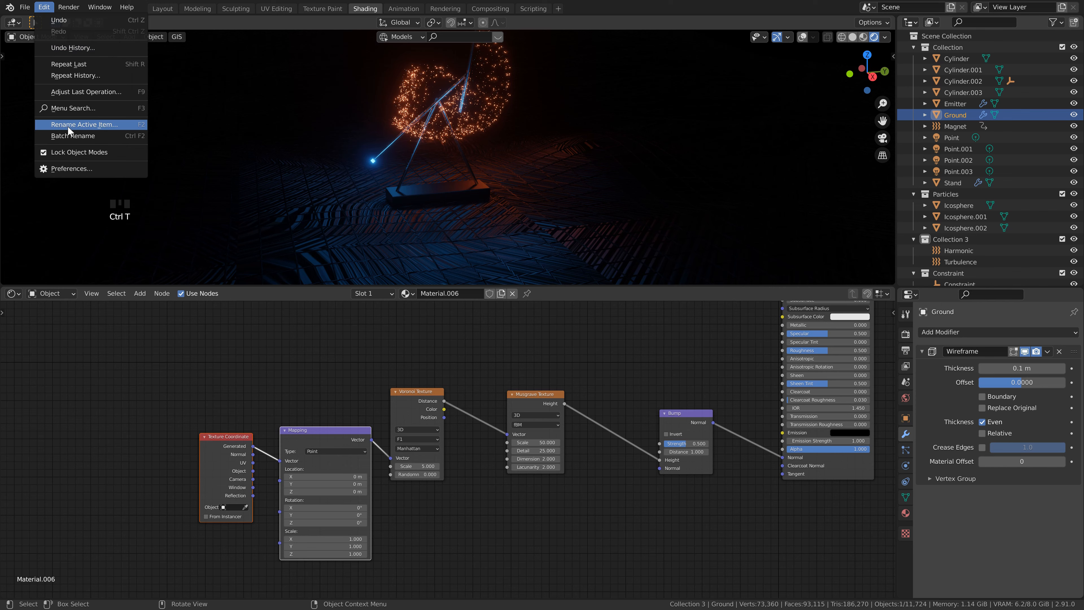
left_click(63, 168)
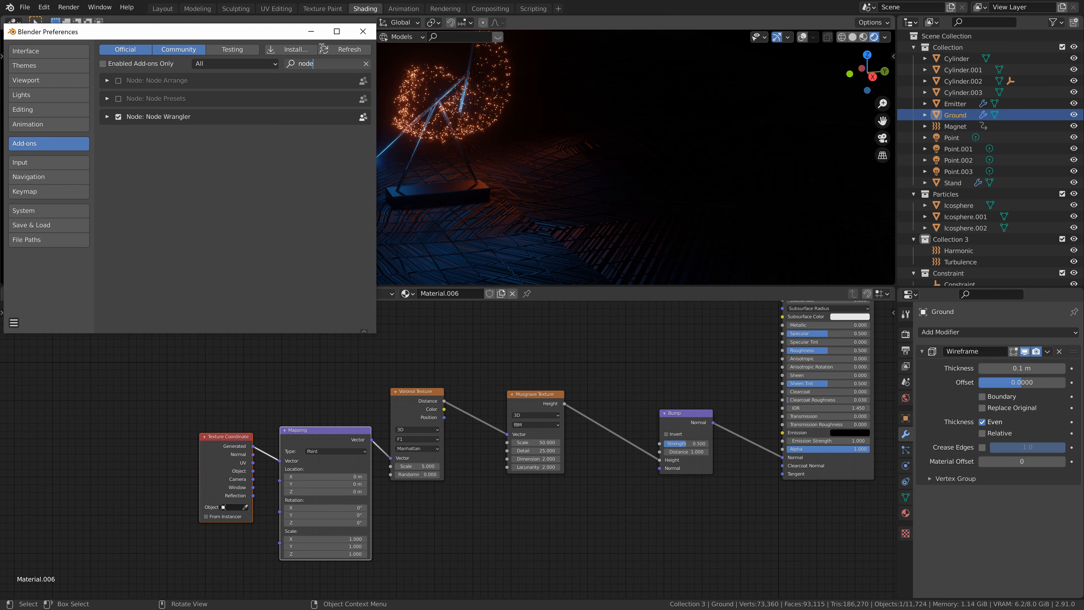
left_click(363, 32)
Step: Feed the Mapping node from the Texture Coordinate's Object output and save the file
left_click_drag(253, 471, 279, 460)
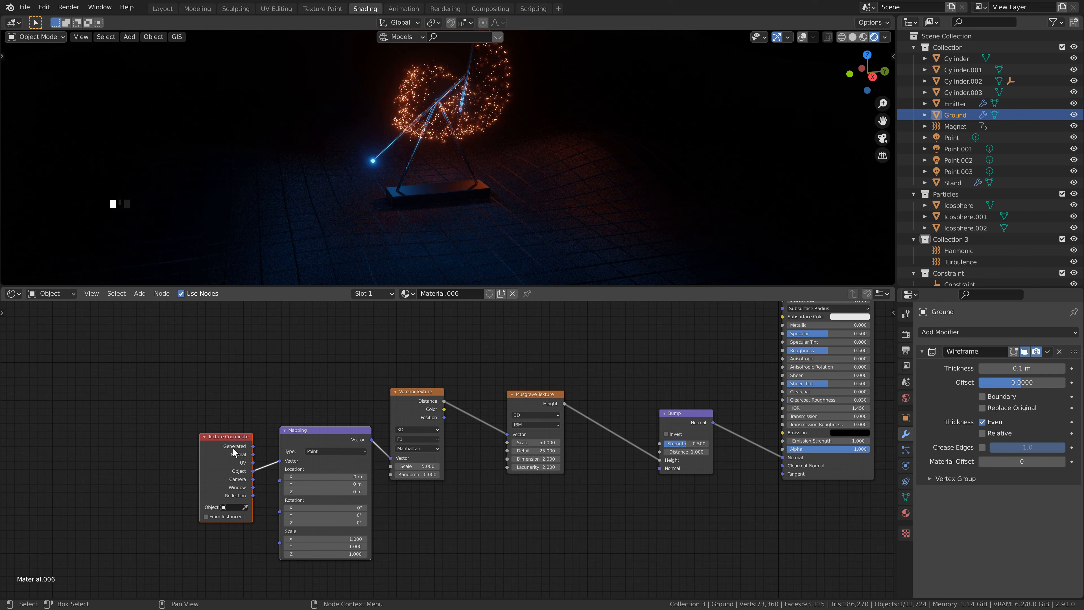
key("ctrl+s")
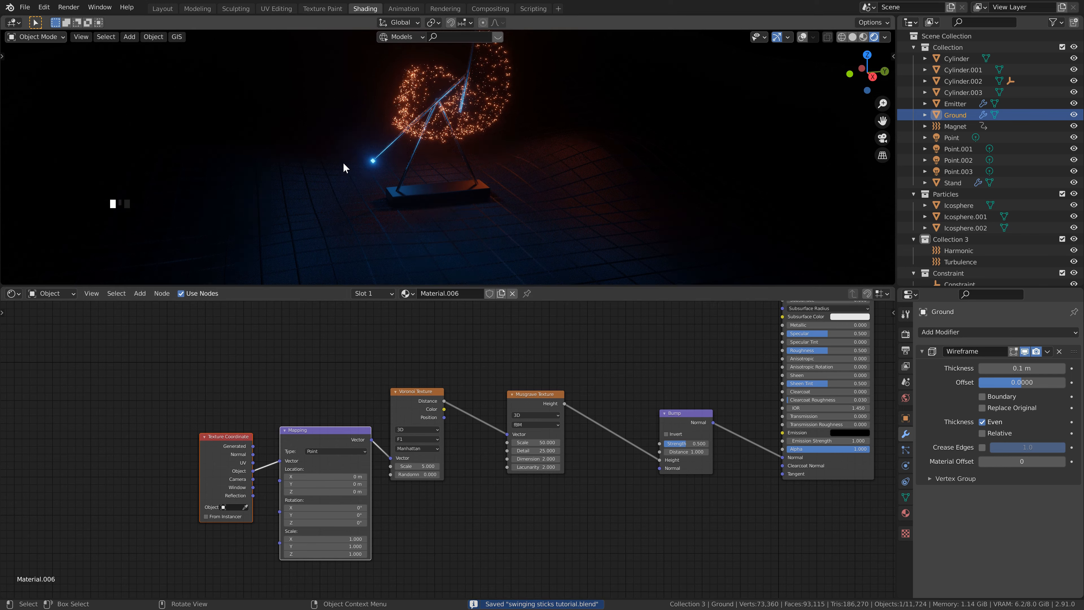
Step: Add a ColorRamp node, feed it the Musgrave's Height output, and connect its Color output to the Principled BSDF's Roughness
scroll(432, 231, "up", 2)
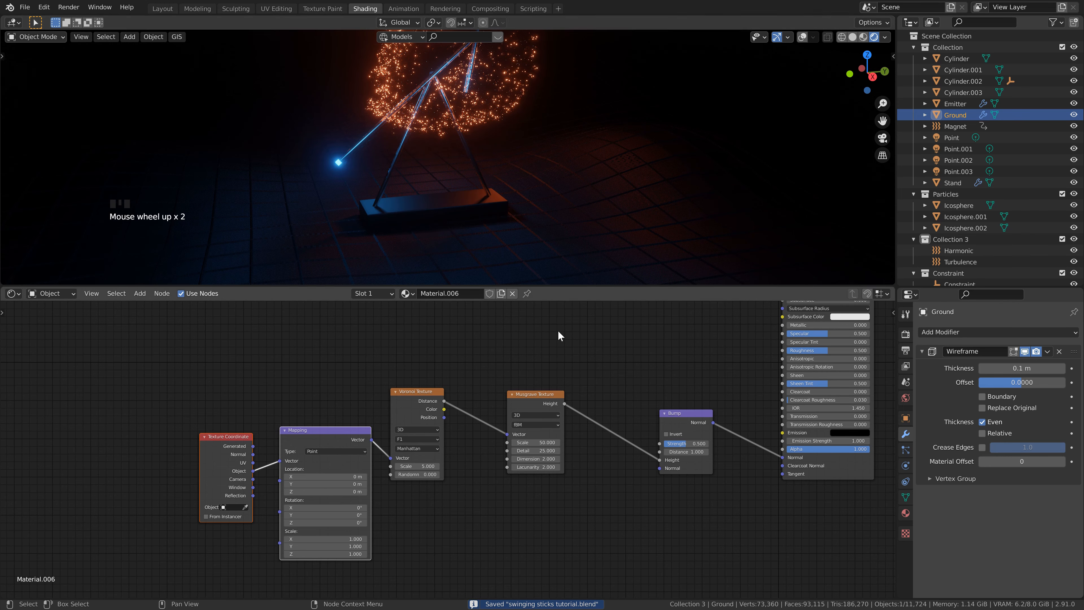
left_click_drag(590, 287, 590, 340)
scroll(492, 431, "down", 5)
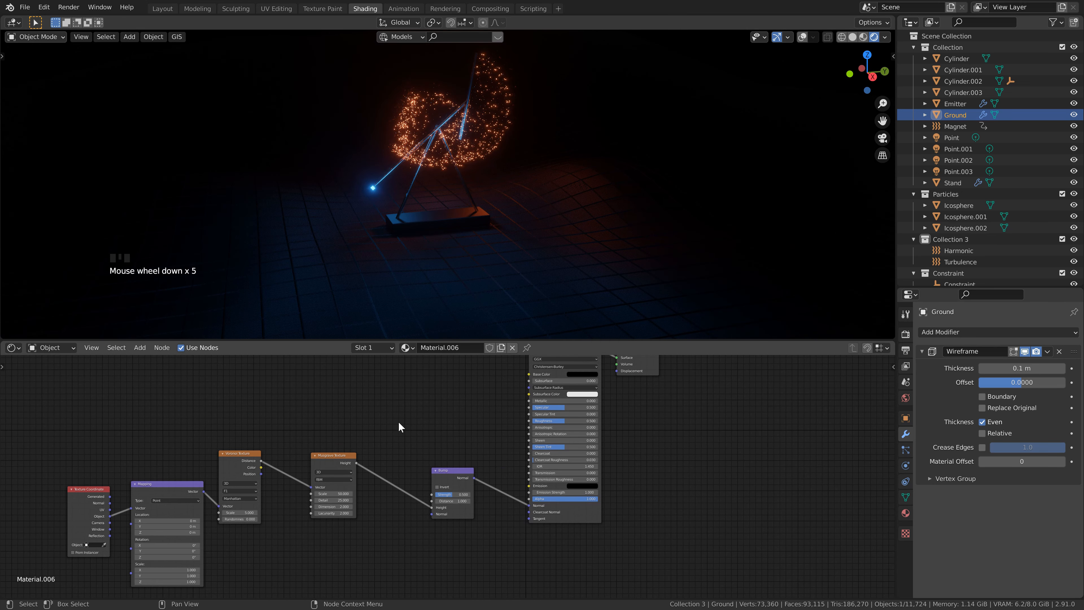
key("shift+a")
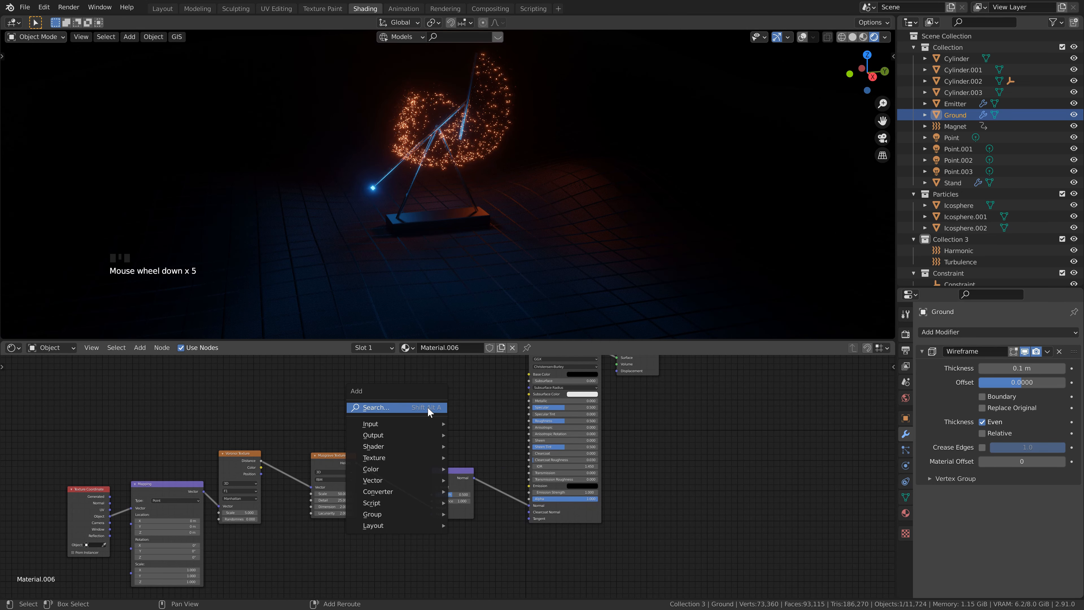
left_click(429, 409)
type("color")
key("Down")
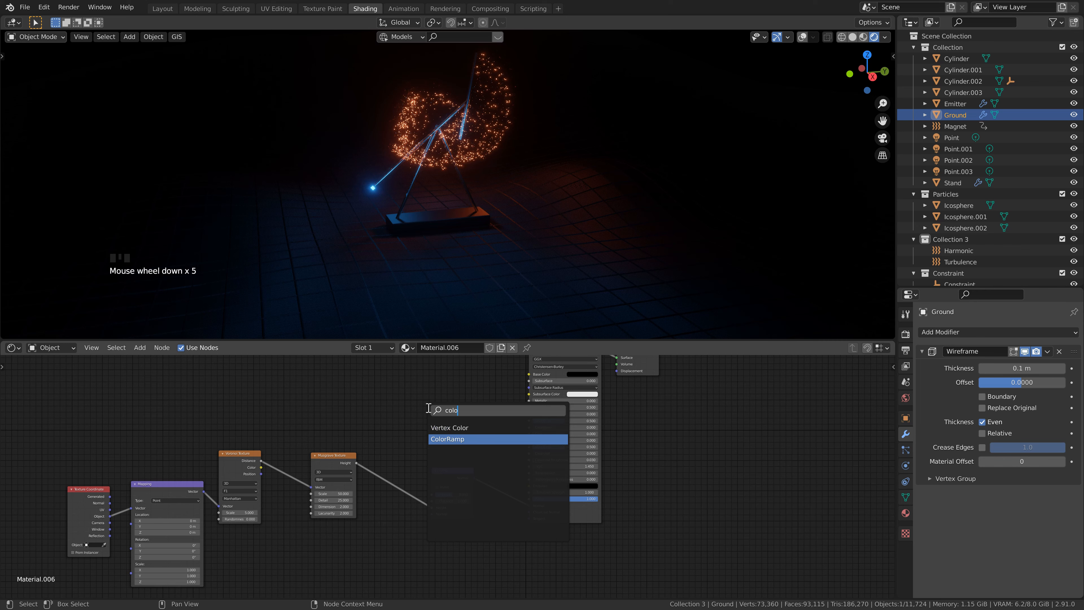
key("Return")
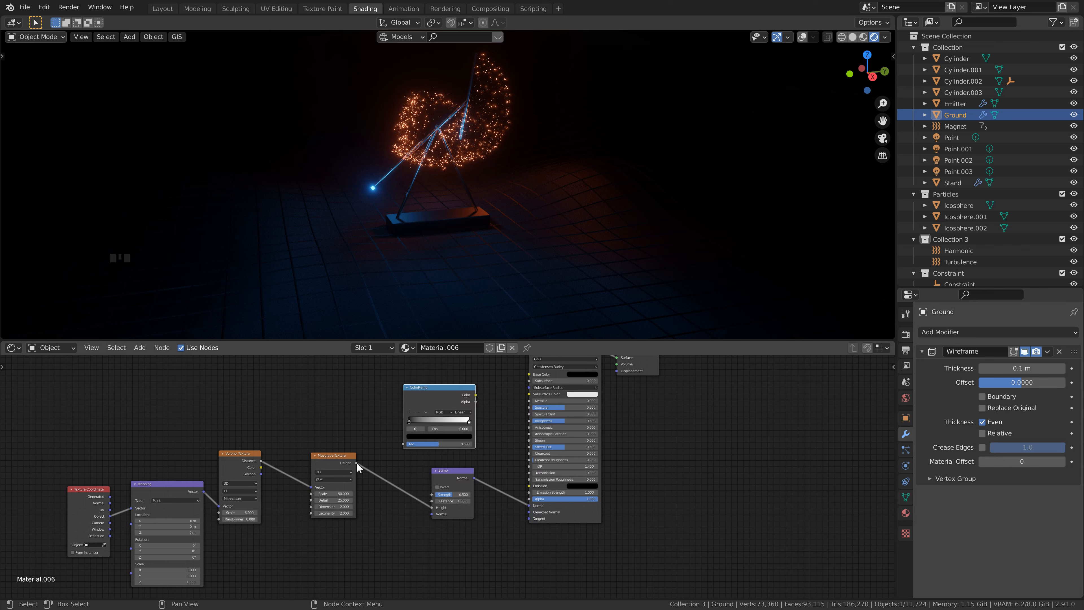
left_click_drag(358, 467, 403, 444)
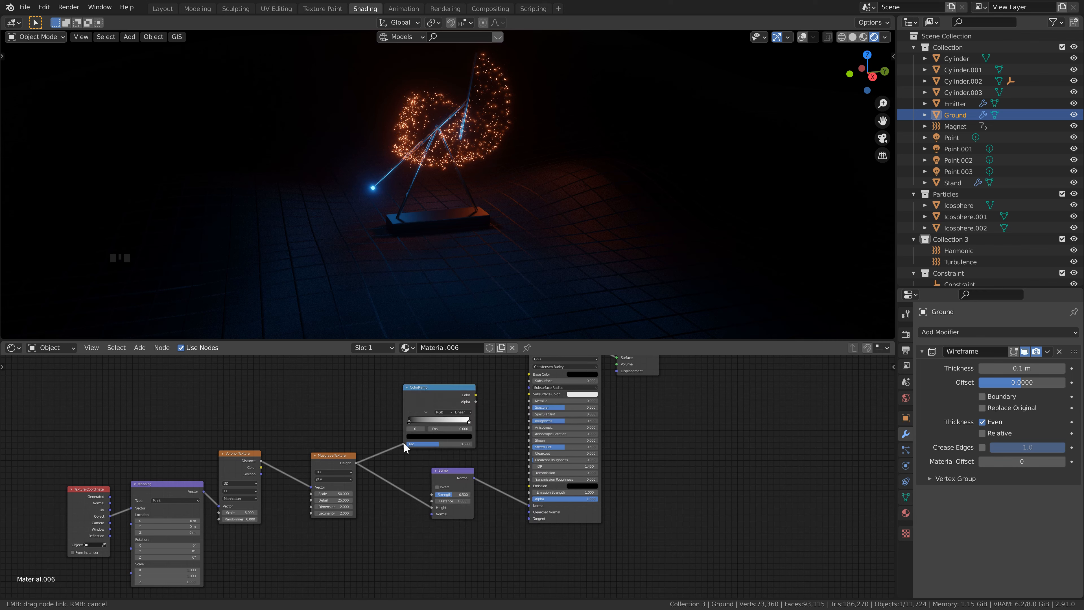
left_click_drag(476, 395, 529, 421)
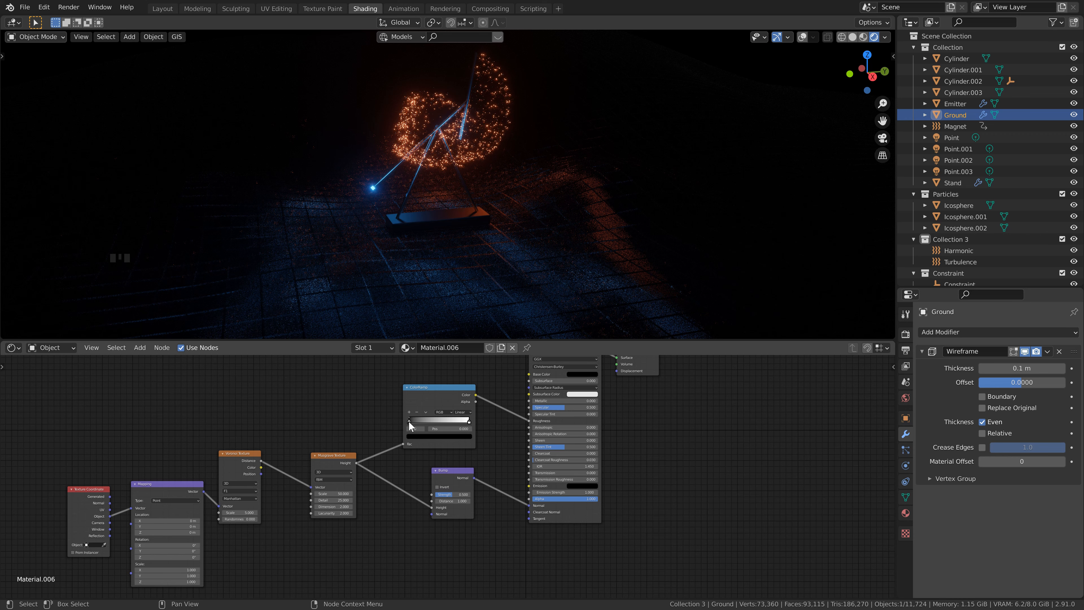
Step: Move the ColorRamp's black stop to just short of the middle of the gradient and save the file
left_click_drag(408, 421, 438, 426)
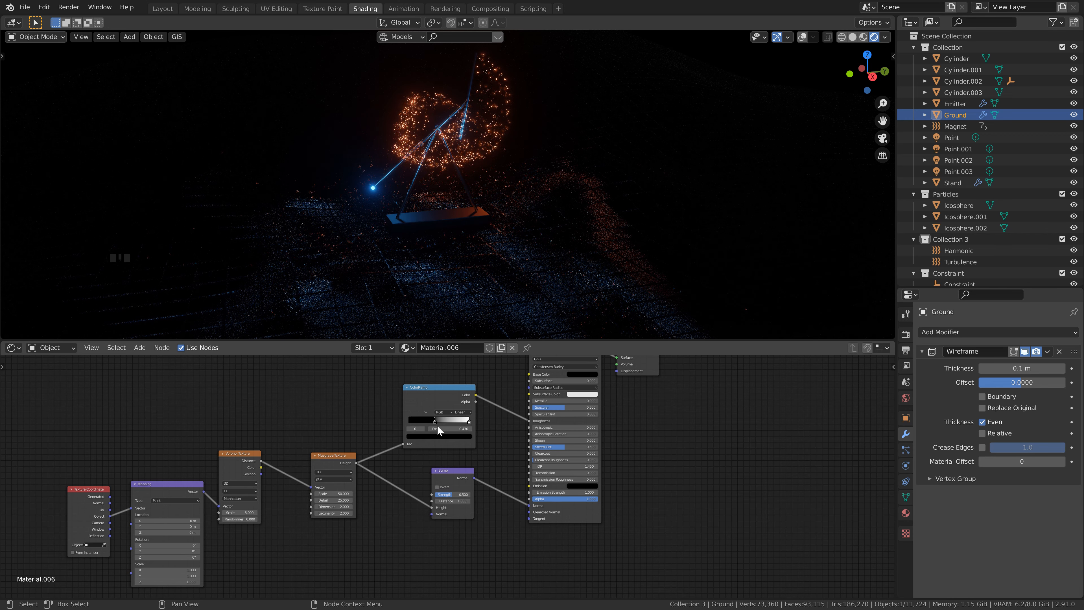
key("ctrl+s")
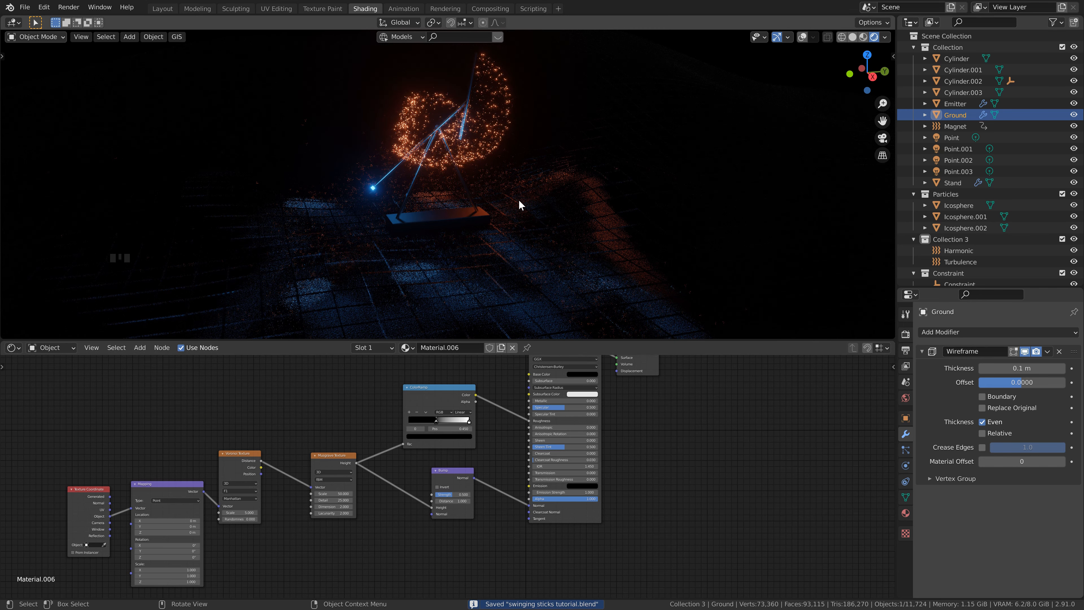
Step: Switch to the Layout workspace and show its viewport in Rendered shading with the overlays hidden
left_click(162, 8)
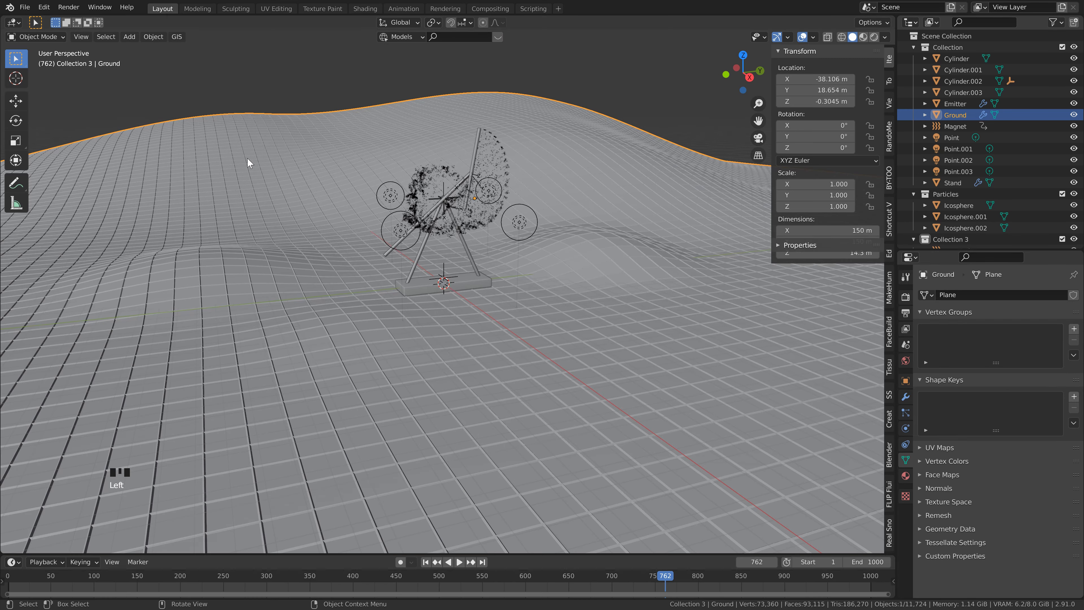
left_click(874, 37)
left_click(803, 38)
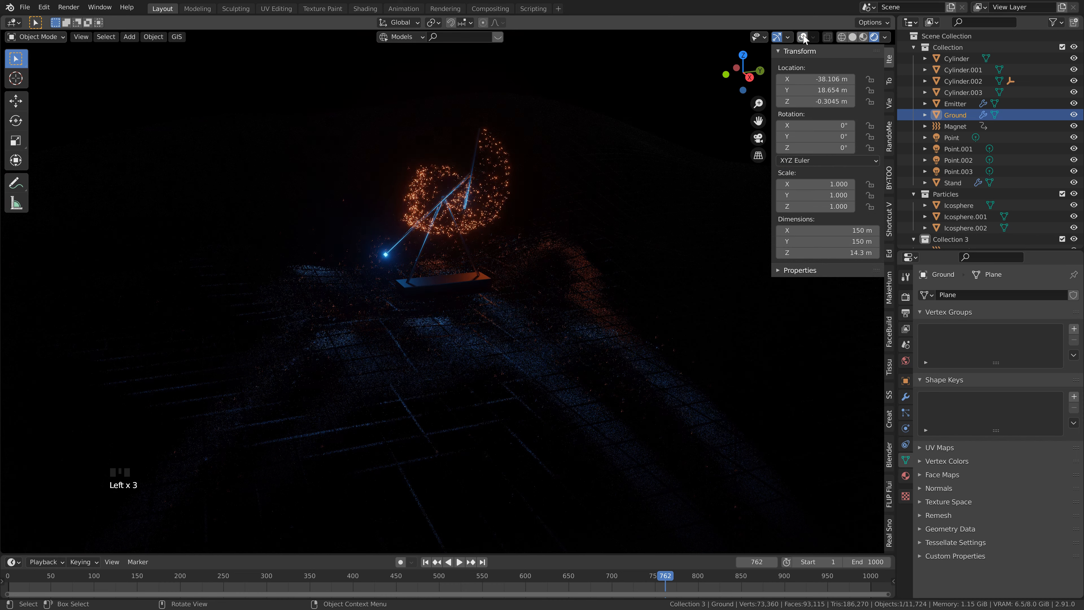
Step: Add a camera and align it to a closer viewport view facing the swinging sticks and glowing particles
middle_click_drag(564, 245, 508, 261)
scroll(555, 239, "up", 2)
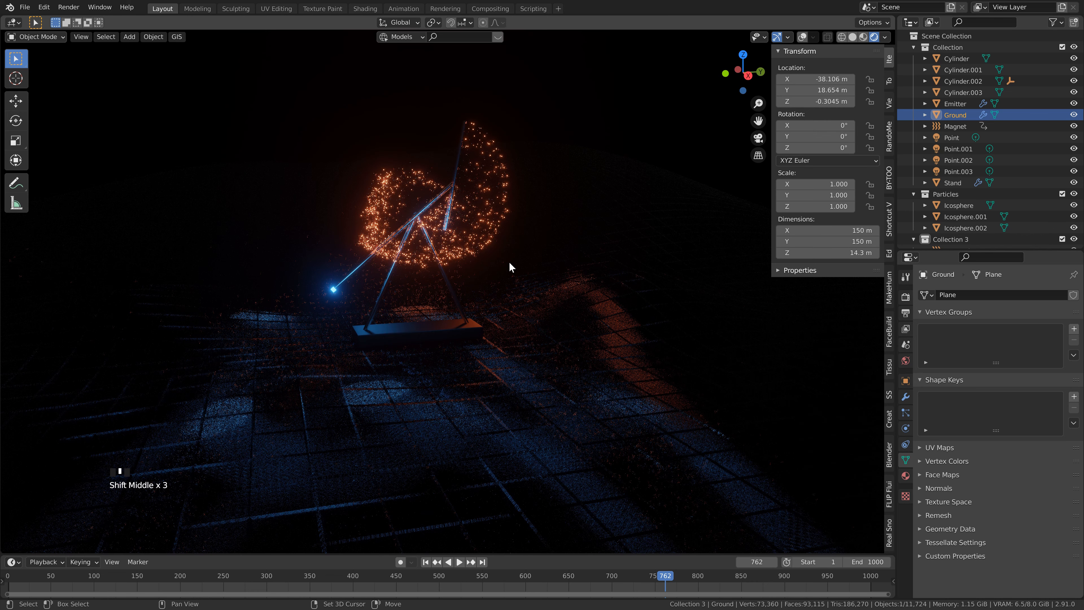
key("shift+a")
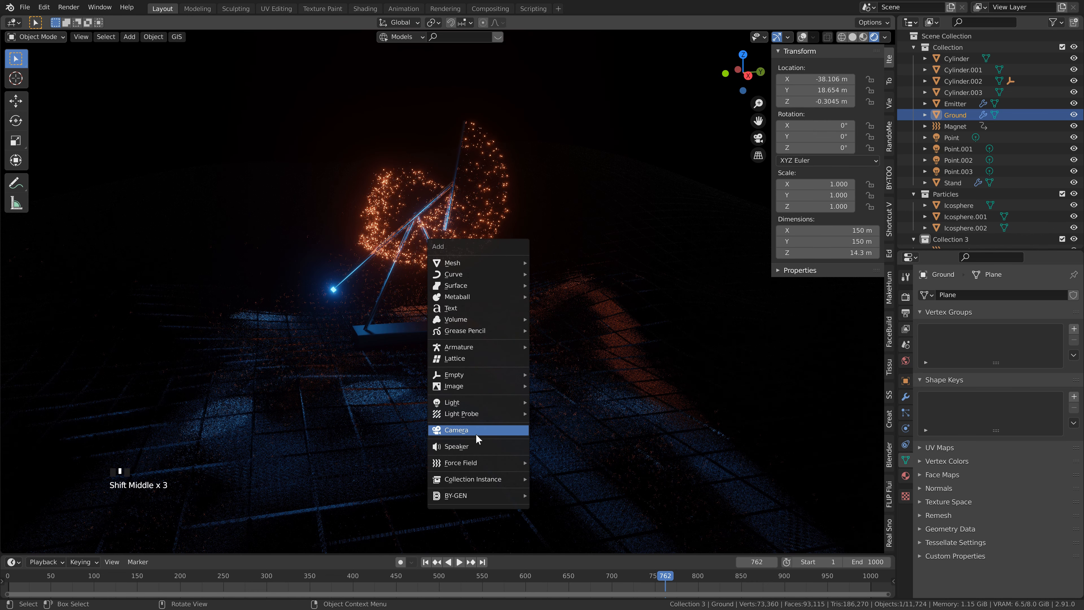
left_click(477, 432)
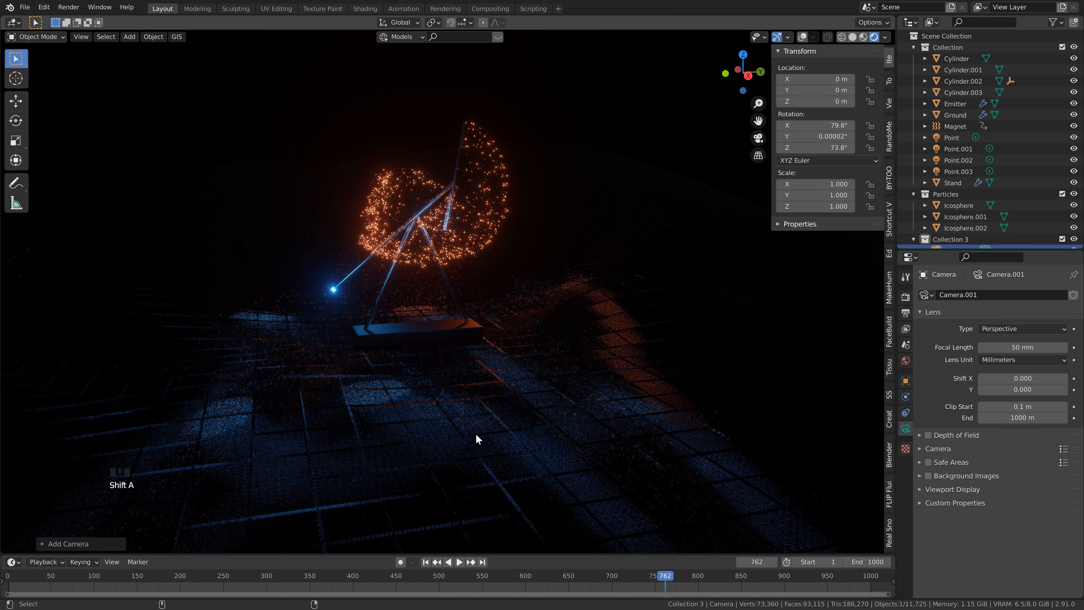
key("ctrl+alt+KP_0")
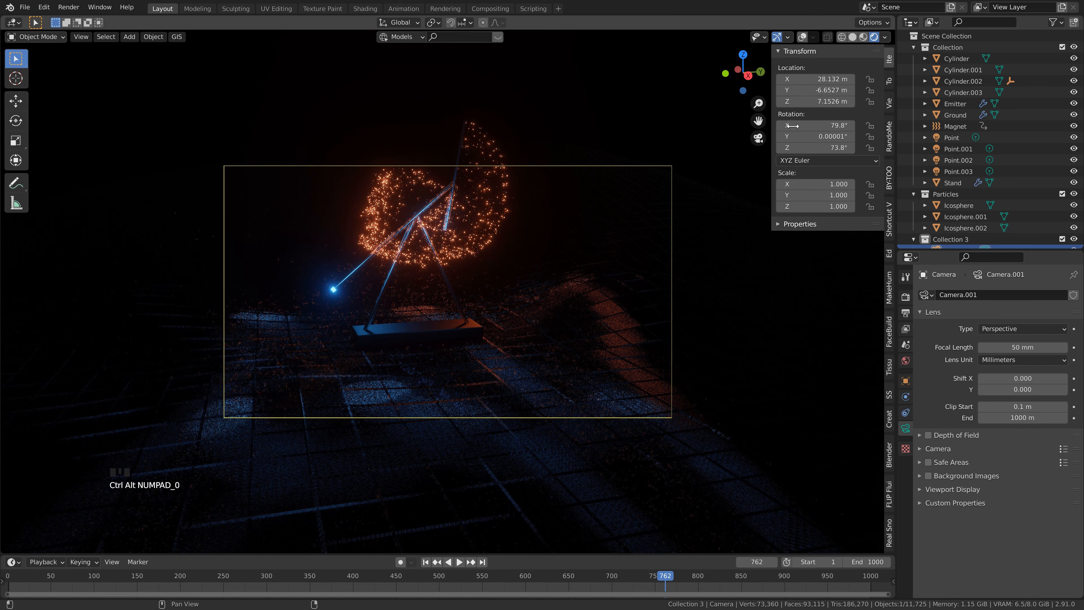
Step: Set the camera's focal length to 35 mm and reframe the swinging sticks by moving the camera with Walk Navigation
mouse_move(816, 102)
left_mouse_down()
mouse_move(882, 93)
mouse_move(822, 89)
left_mouse_up()
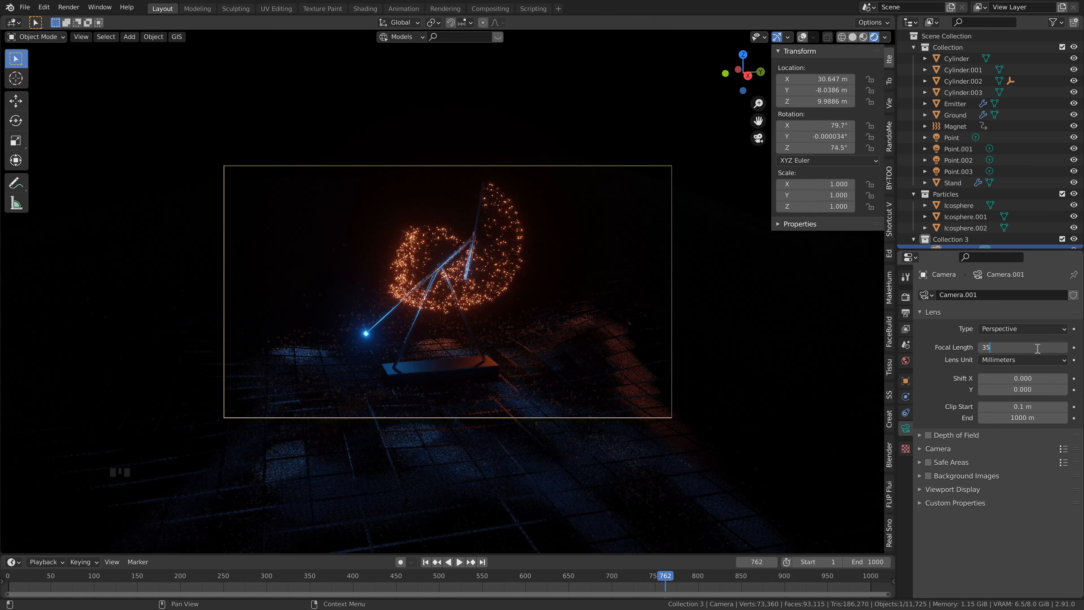
key("Return")
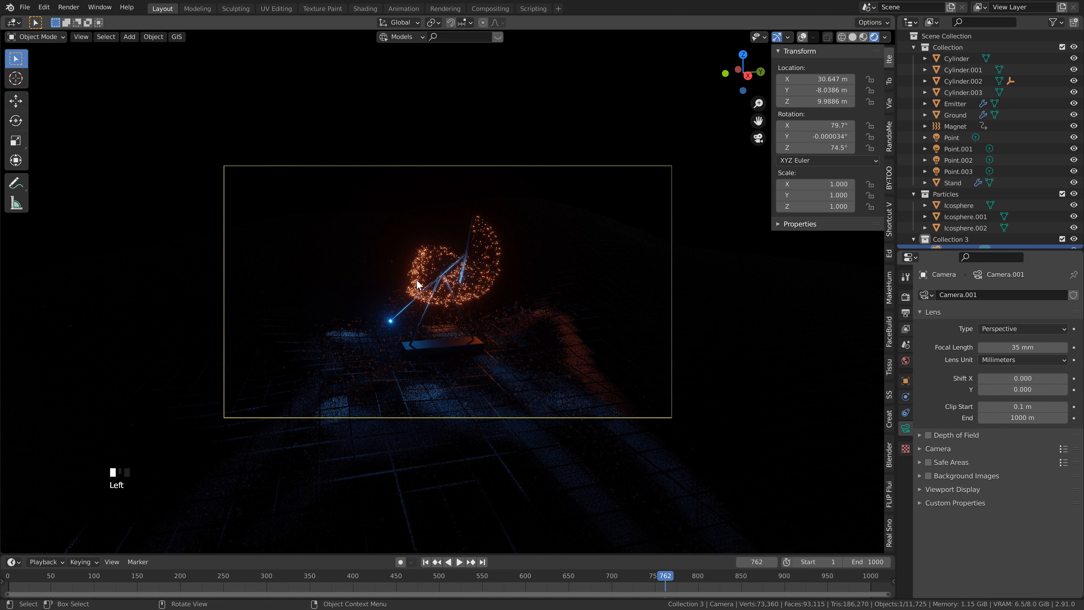
key("F3")
key("Return")
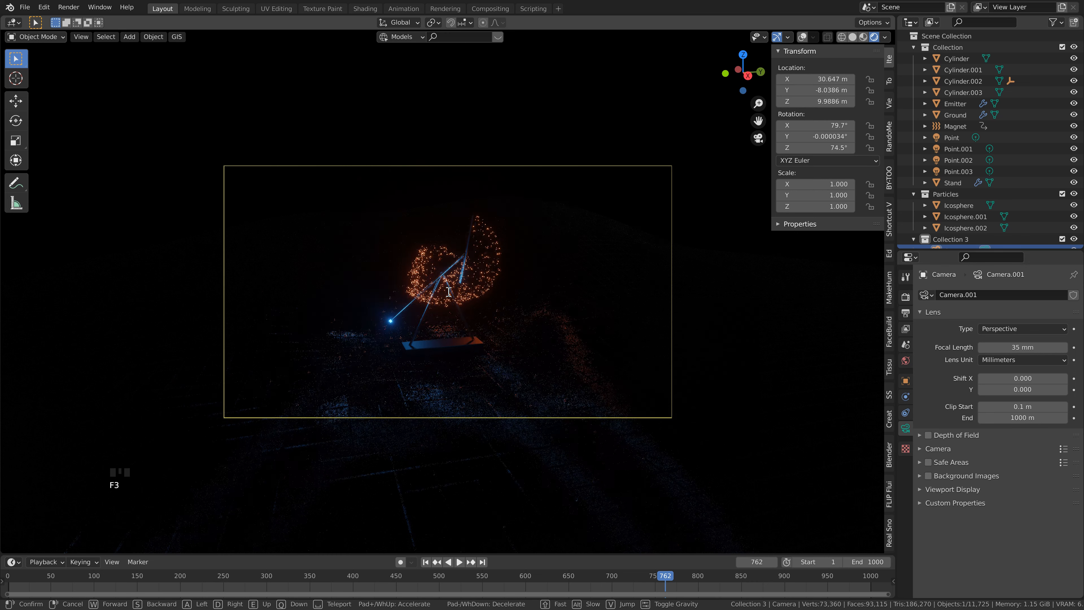
key("w")
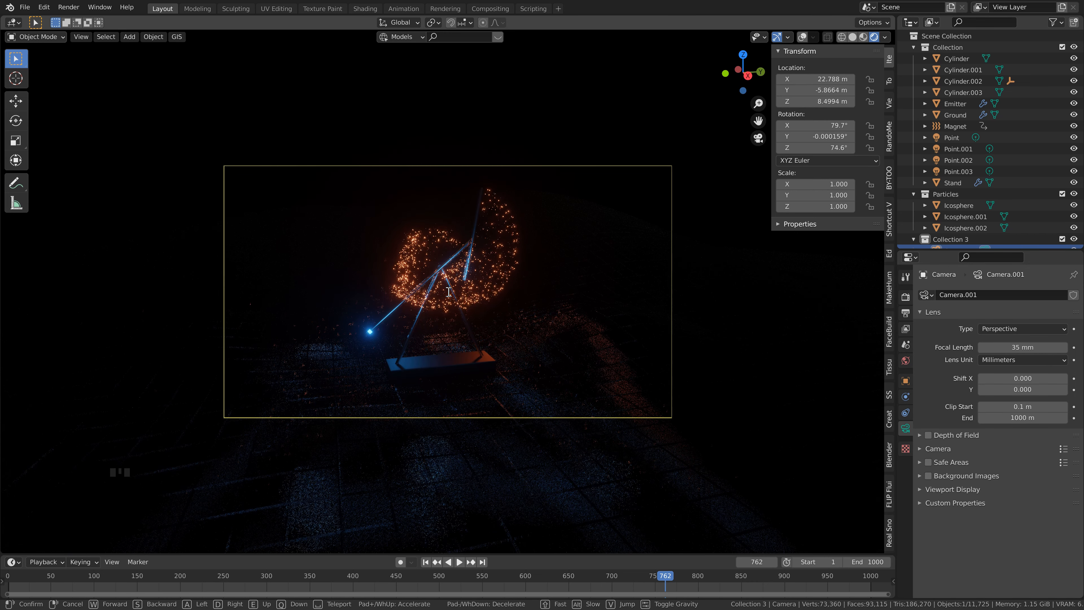
left_click(449, 292)
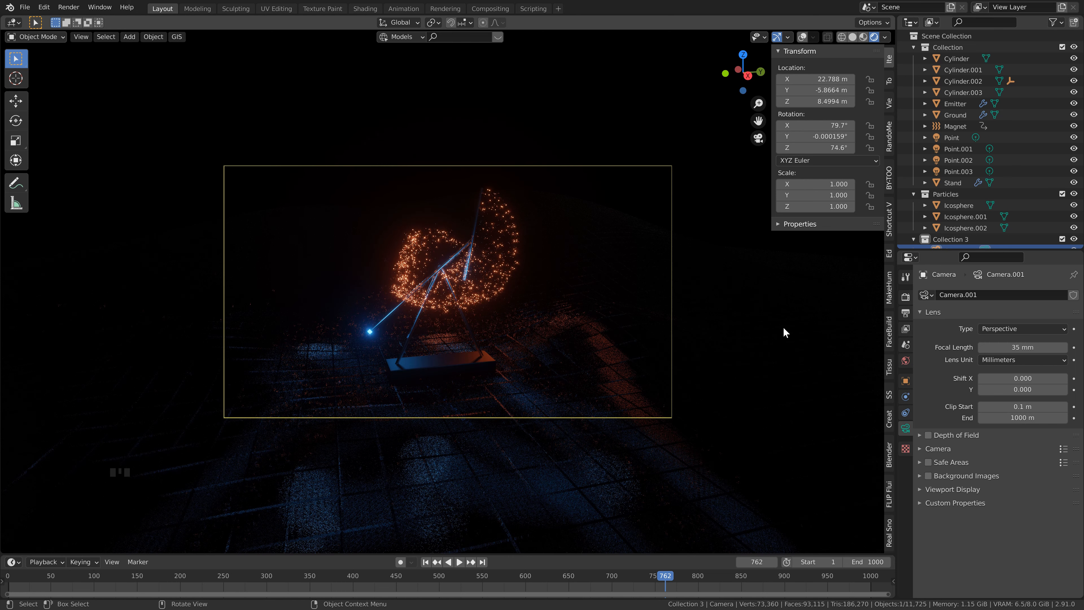
Step: Enable Depth of Field for the new camera
left_click(927, 434)
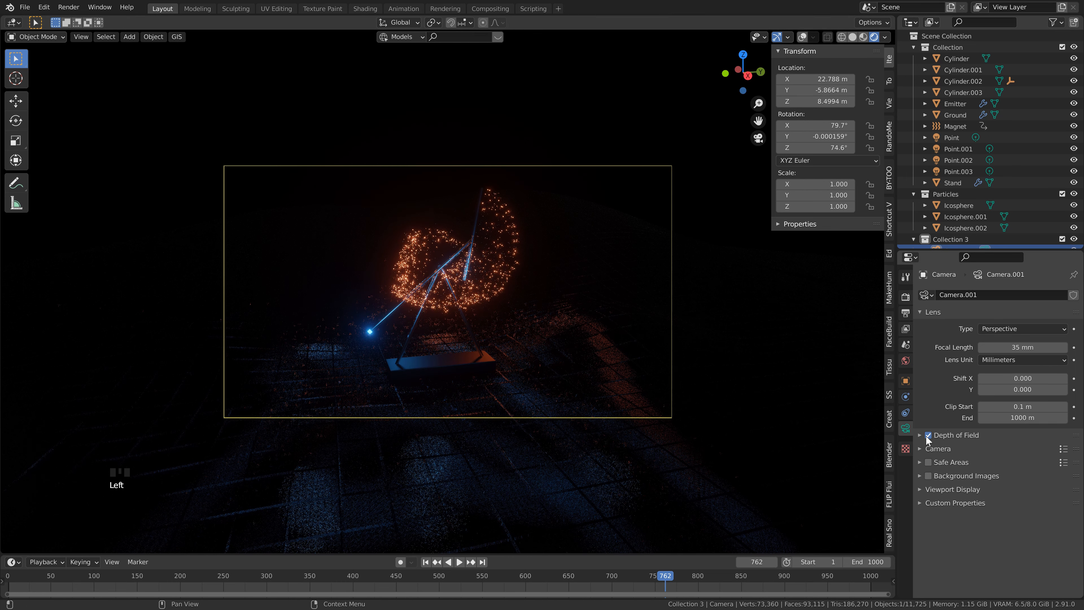